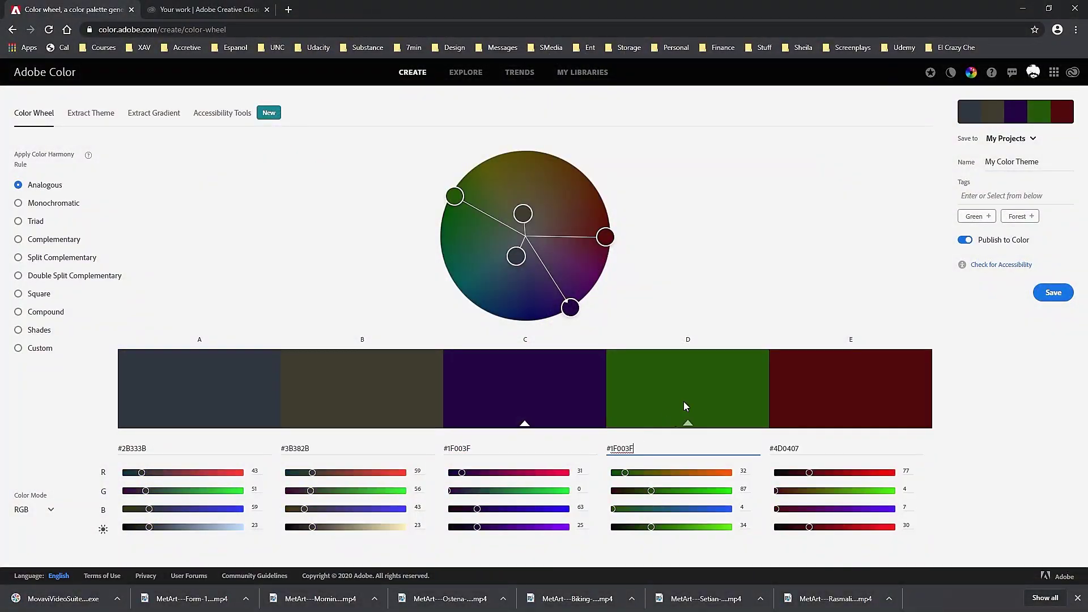
# - Paste #1F003F into swatch D, then move to swatch A's hex field
pyautogui.click(844, 447)
pyautogui.write('#1F003F')
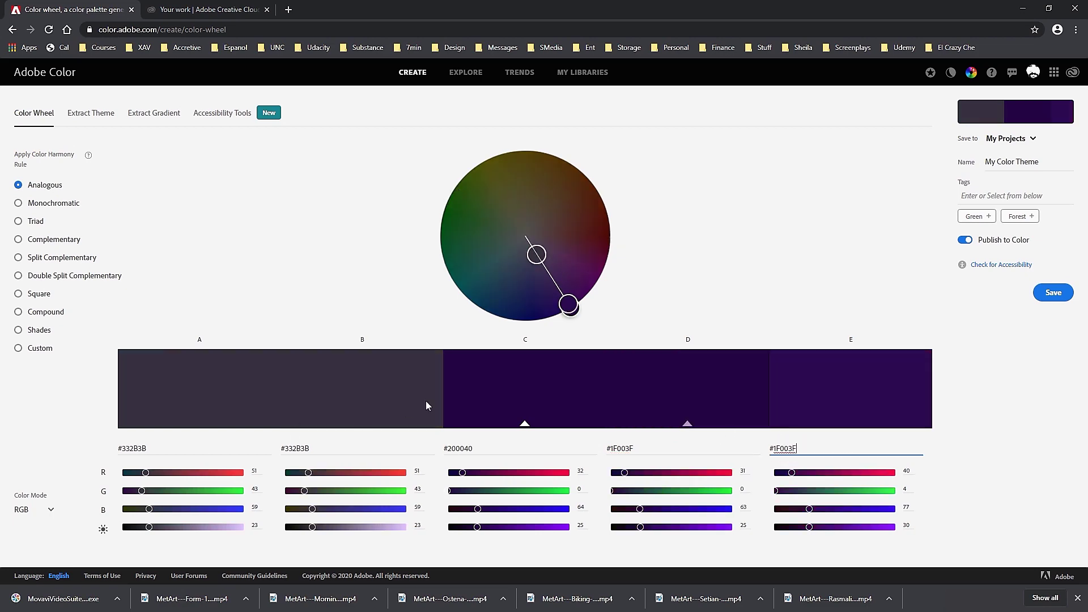
pyautogui.click(134, 448)
# - Apply the Monochromatic harmony rule with swatch A at #1F003F, then switch to Creative Cloud Desktop
pyautogui.write('#1F003F')
pyautogui.click(37, 203)
pyautogui.click(151, 448)
pyautogui.write('#1F003F')
pyautogui.click(281, 295)
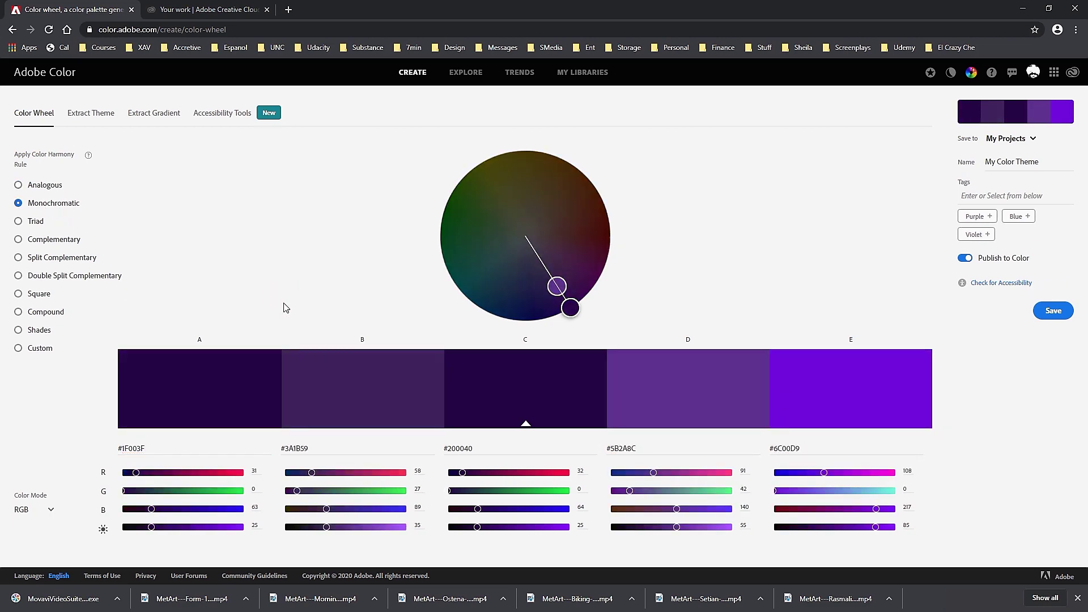
pyautogui.hotkey('alt', 'Tab')
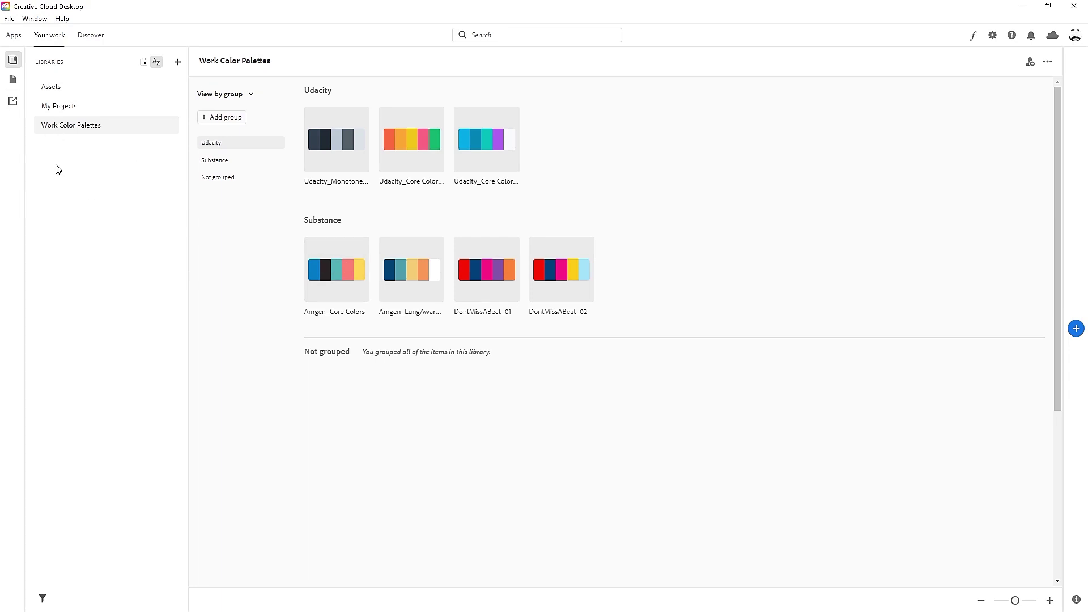
# - Show the My Projects library's colour themes and open its Invite to "My Projects" sharing dialog
pyautogui.click(59, 106)
pyautogui.click(177, 62)
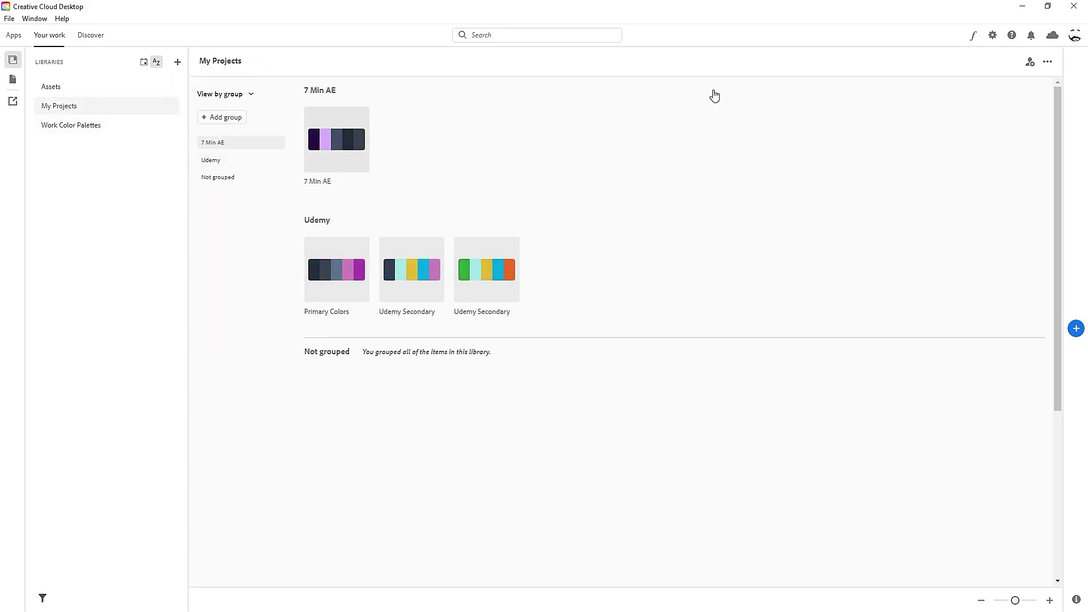
pyautogui.click(1030, 64)
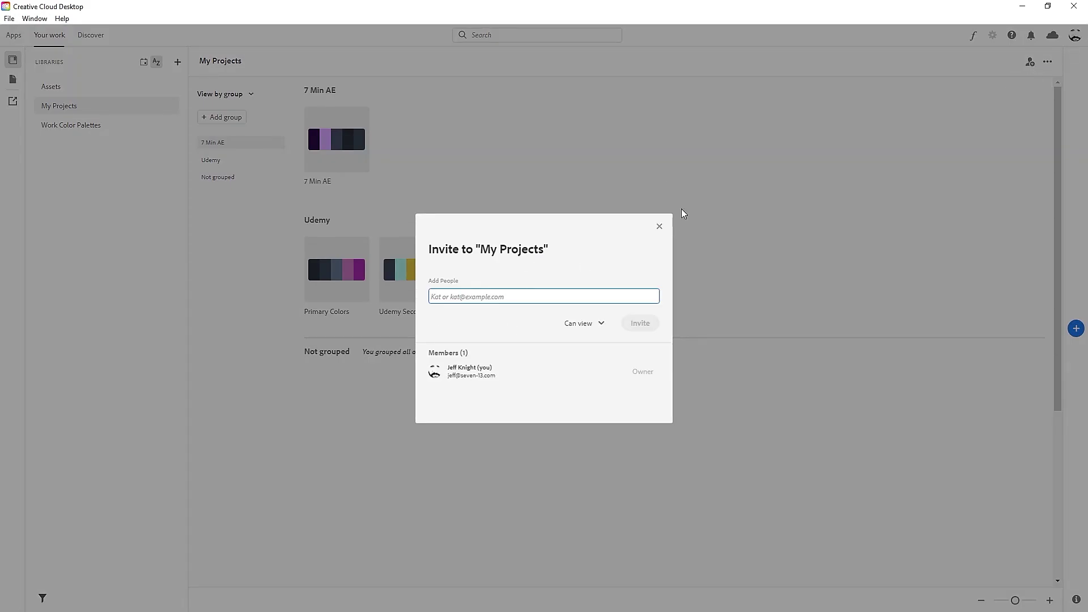
# - Choose the invitees' permission level, then enter the expression layer("Name").sourceRec
pyautogui.click(601, 332)
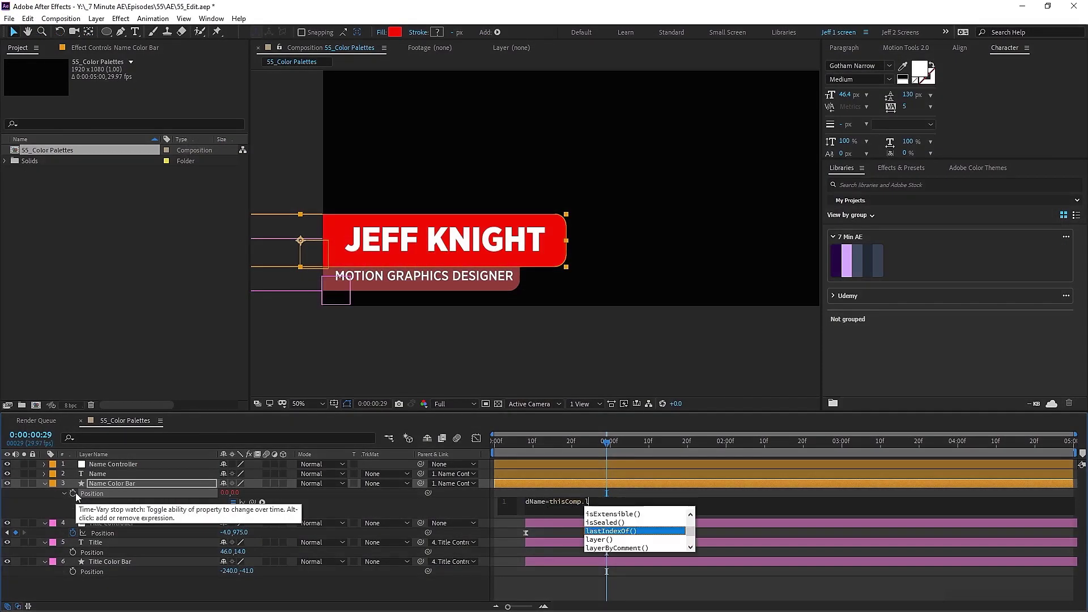
pyautogui.write('layer("Name")')
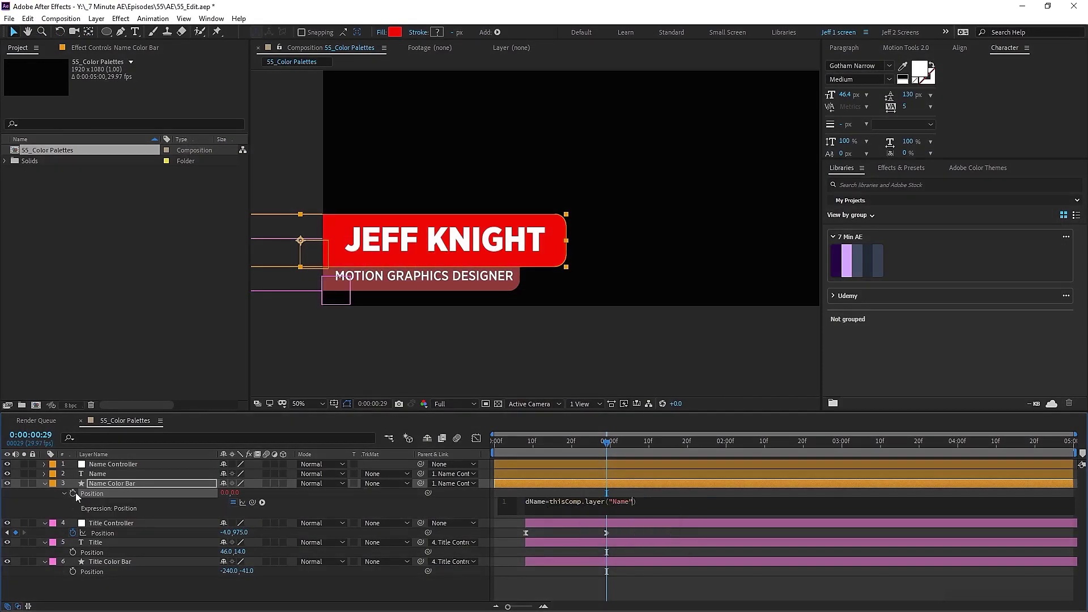
pyautogui.write('.sourceRec')
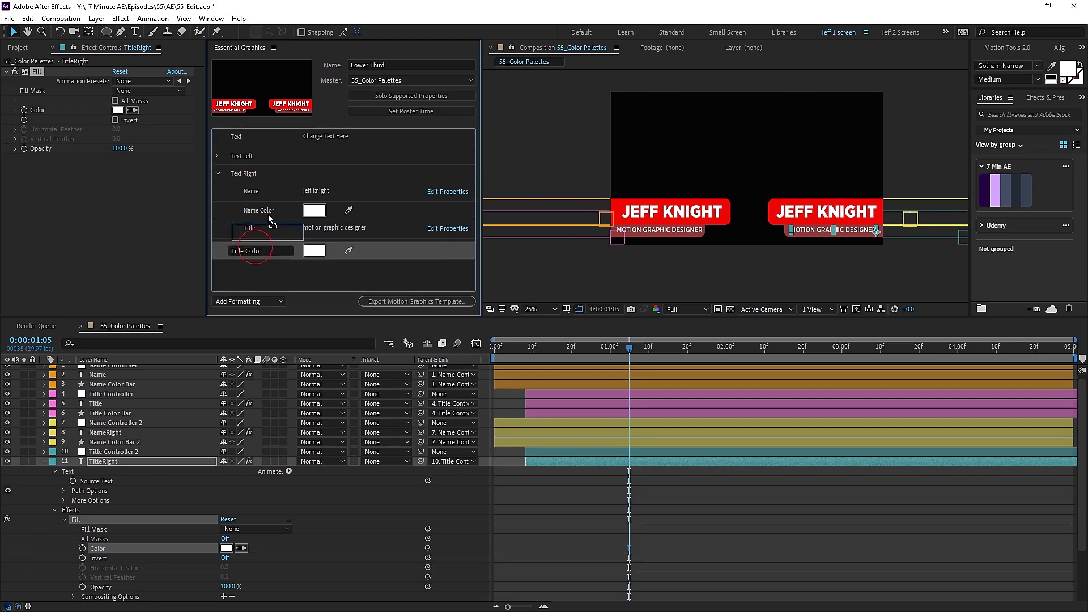
# - In Text Left, move Name above Name Color and give Title Color a dark red
pyautogui.click(226, 172)
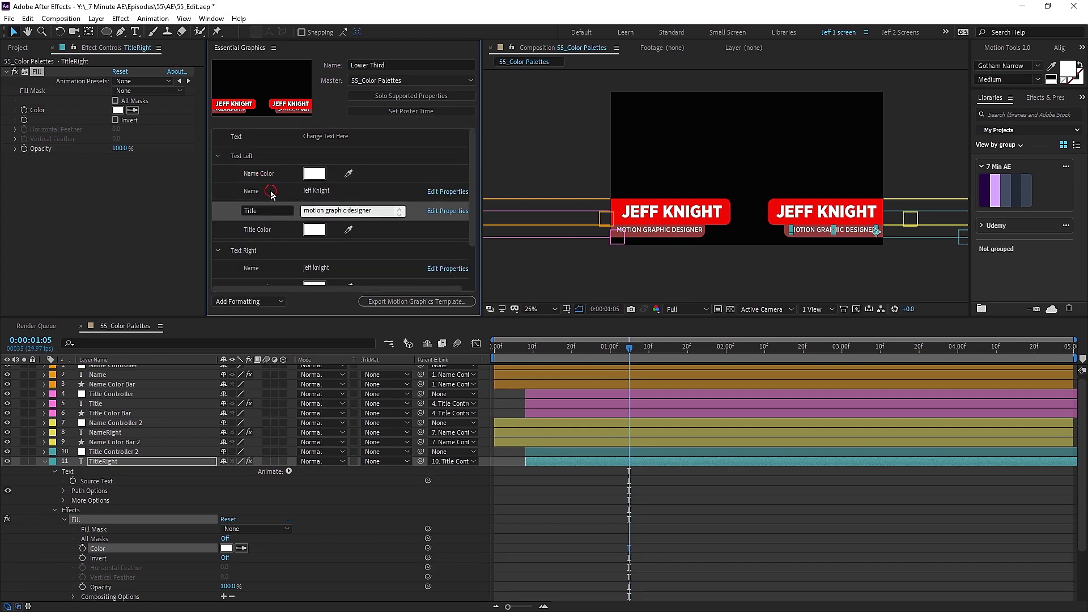
pyautogui.moveTo(270, 191); pyautogui.dragTo(217, 157)
pyautogui.click(314, 230)
pyautogui.press('Return')
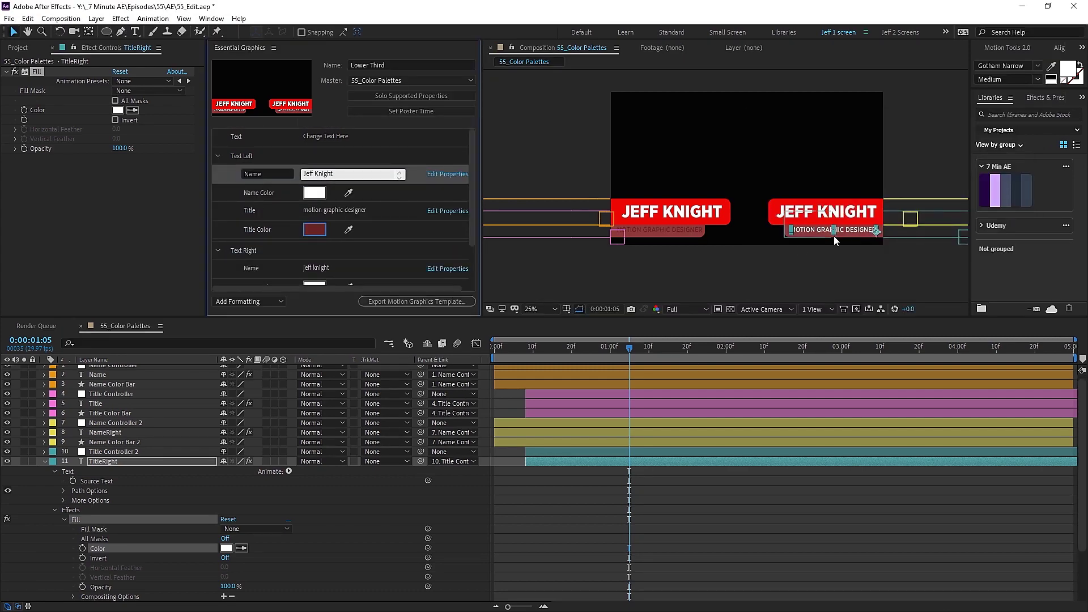
pyautogui.scroll(2, 757, 180)
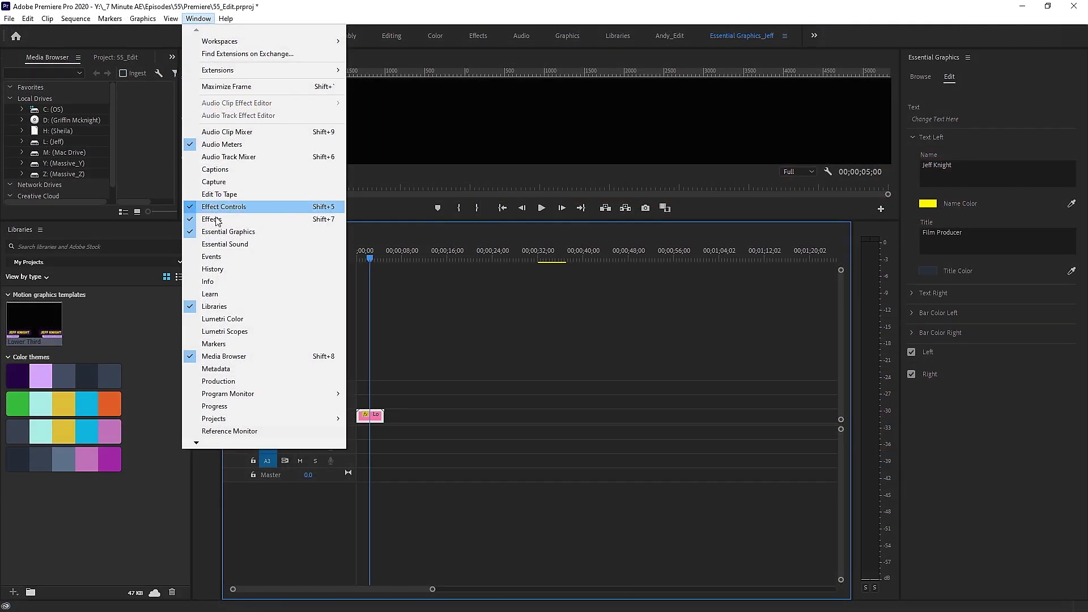
pyautogui.click(221, 232)
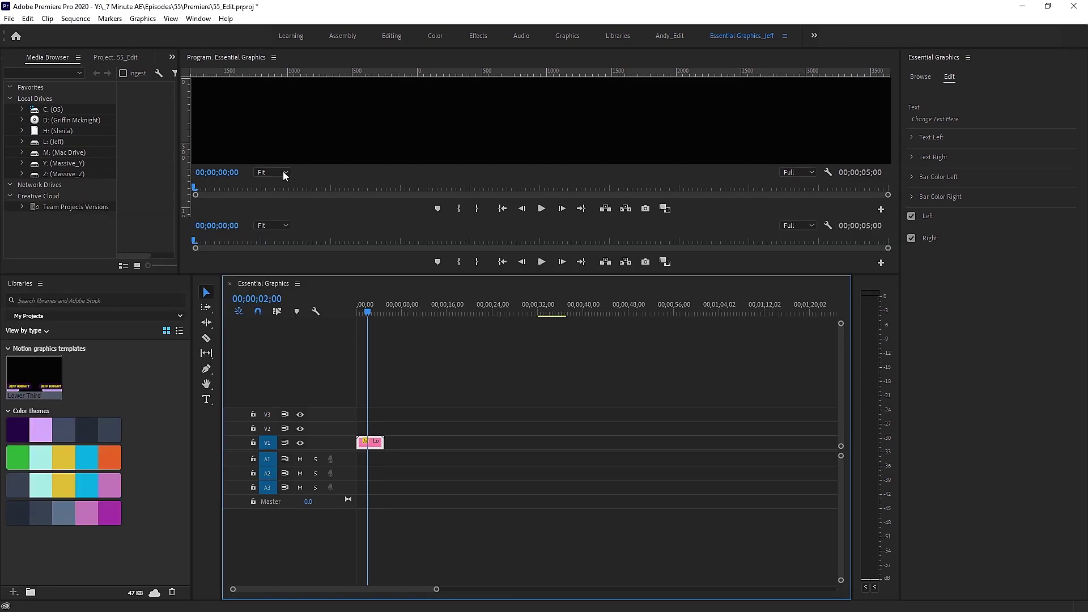
# - Toggle the Left option so only the left FILM PRODUCER version of the lower third shows
pyautogui.click(911, 216)
pyautogui.click(912, 216)
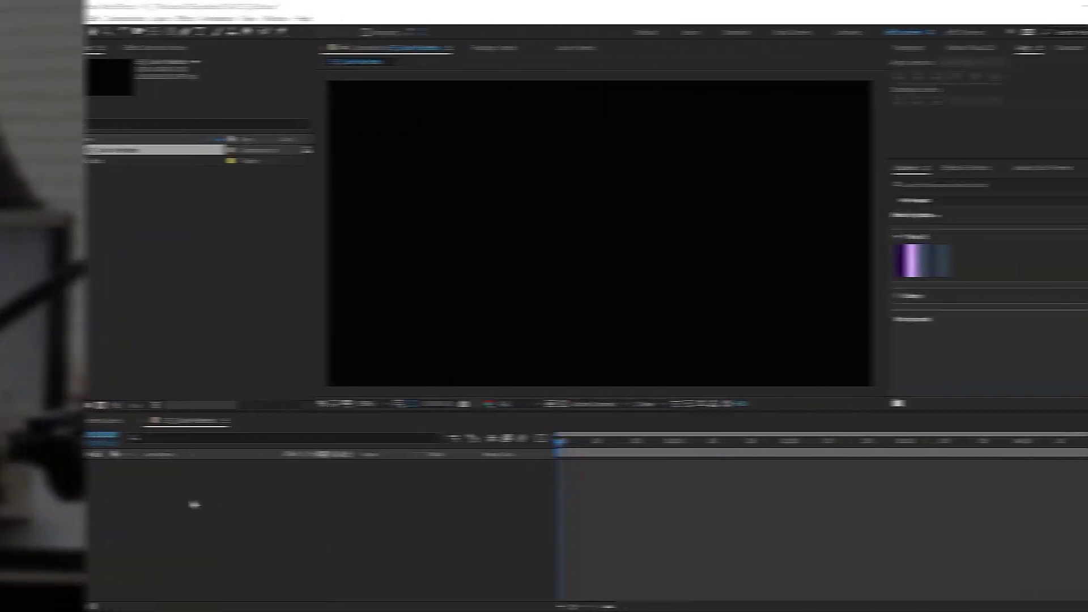
# - Create a new shape layer containing a rectangle path and a fill
pyautogui.rightClick(129, 502)
pyautogui.moveTo(170, 372)
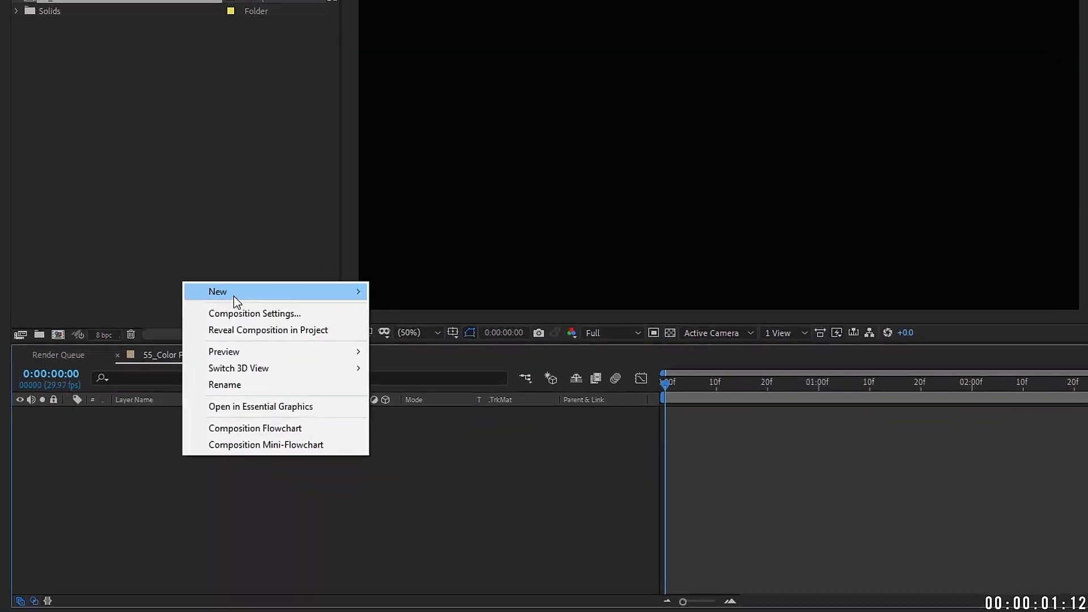
pyautogui.click(462, 387)
pyautogui.click(79, 398)
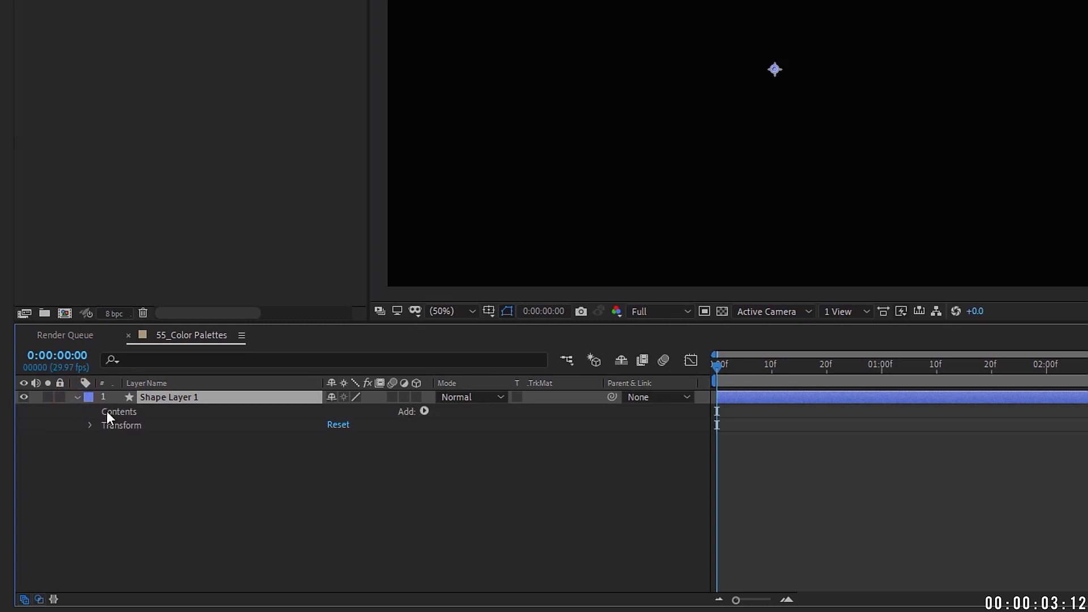
pyautogui.click(424, 411)
pyautogui.click(479, 80)
pyautogui.click(424, 411)
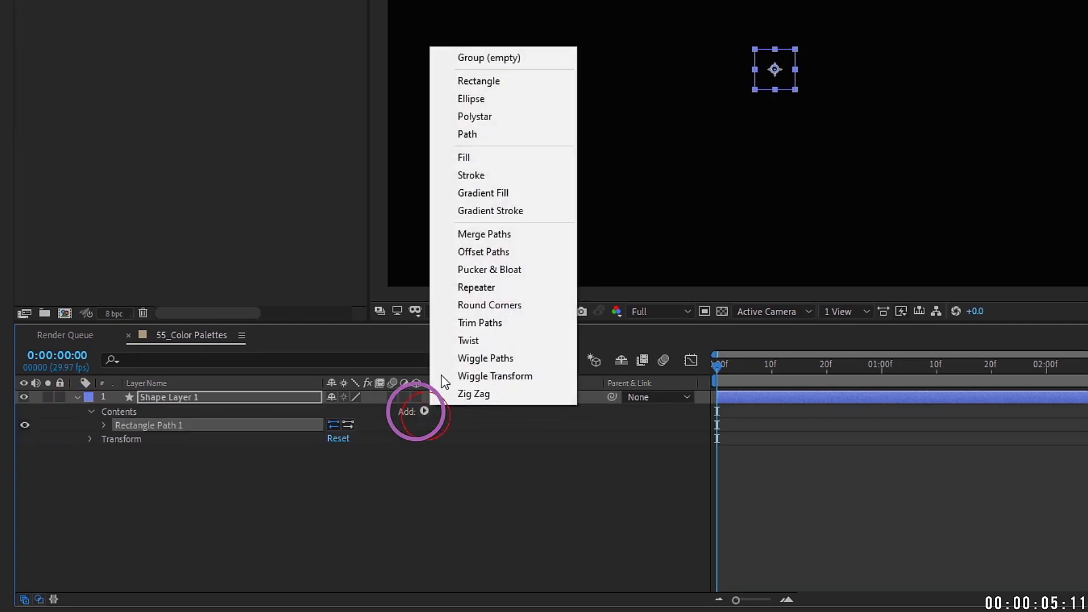
pyautogui.click(506, 159)
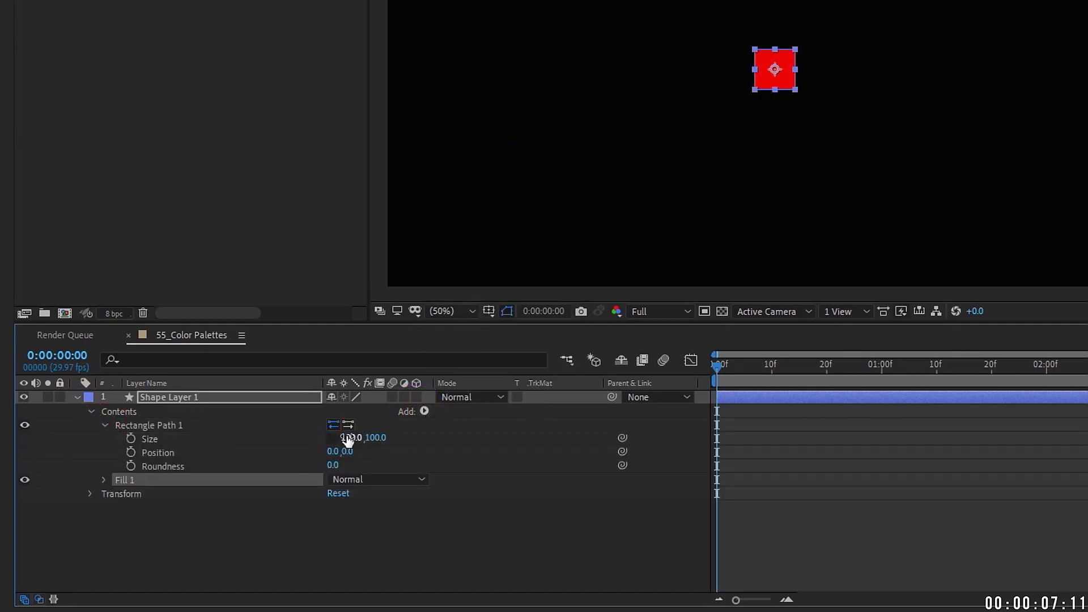
# - Size the rectangle 1877×185 with roundness 39, align it left, and name it Name Color Bar
pyautogui.moveTo(347, 439); pyautogui.dragTo(567, 438)
pyautogui.moveTo(353, 437); pyautogui.dragTo(783, 369)
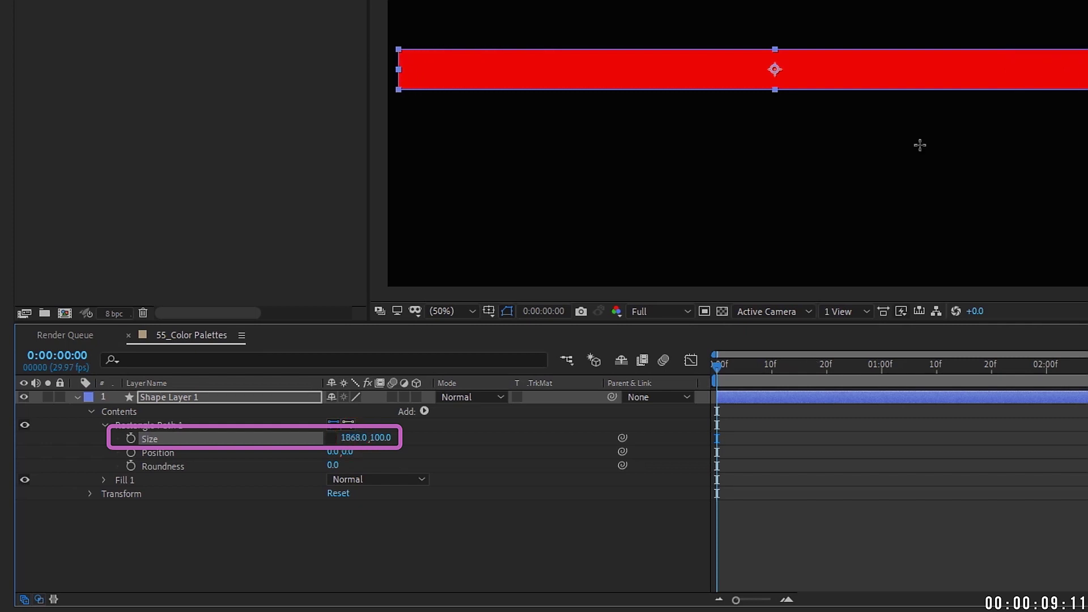
pyautogui.press(',')
pyautogui.press(',')
pyautogui.moveTo(380, 437); pyautogui.dragTo(394, 438)
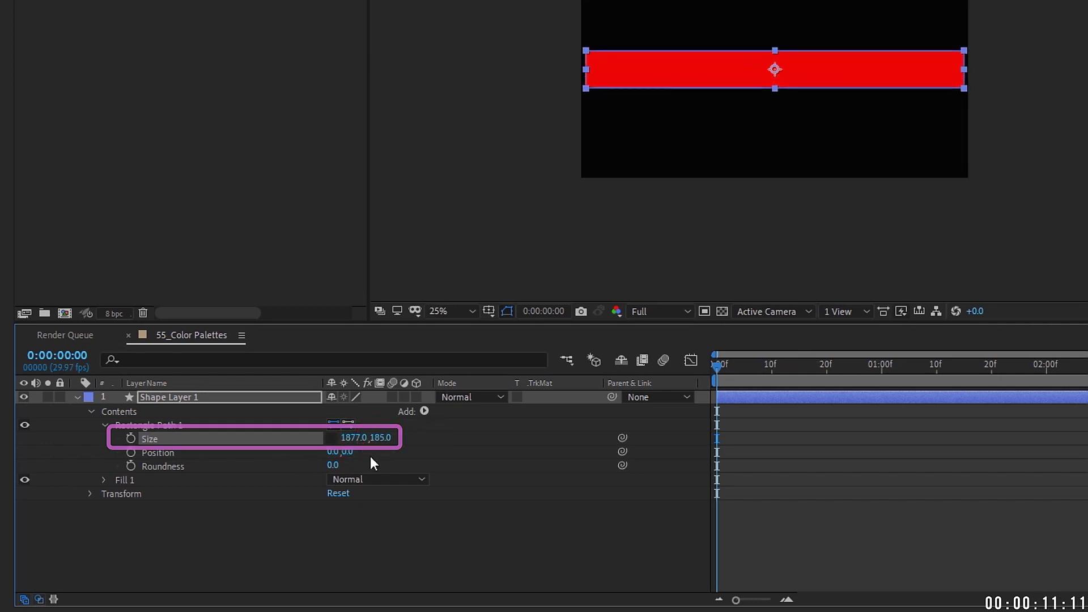
pyautogui.moveTo(332, 465); pyautogui.dragTo(362, 454)
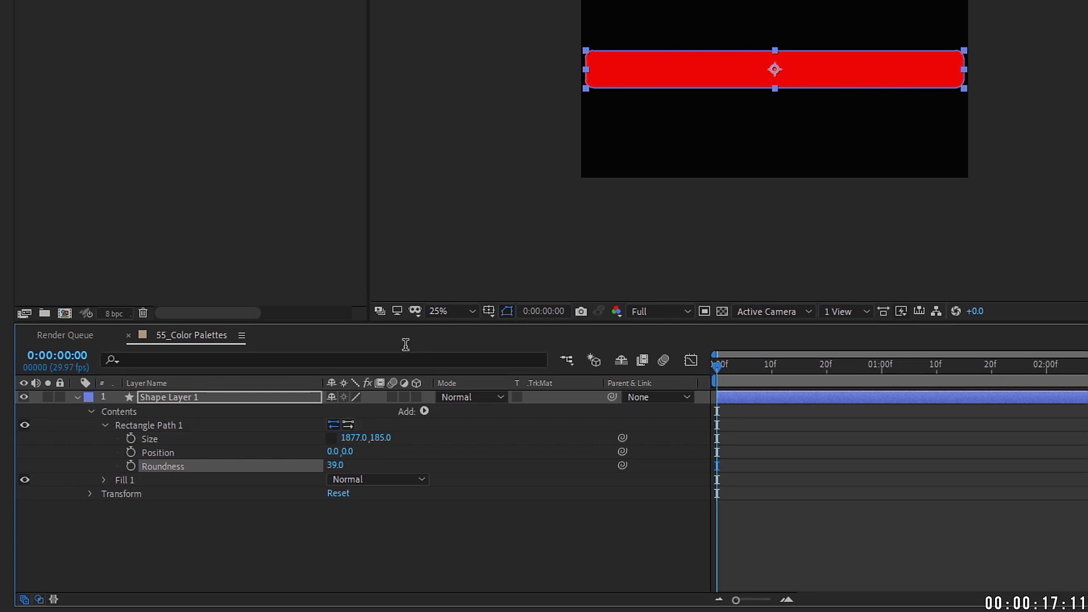
pyautogui.moveTo(813, 76); pyautogui.dragTo(582, 130)
pyautogui.press('.')
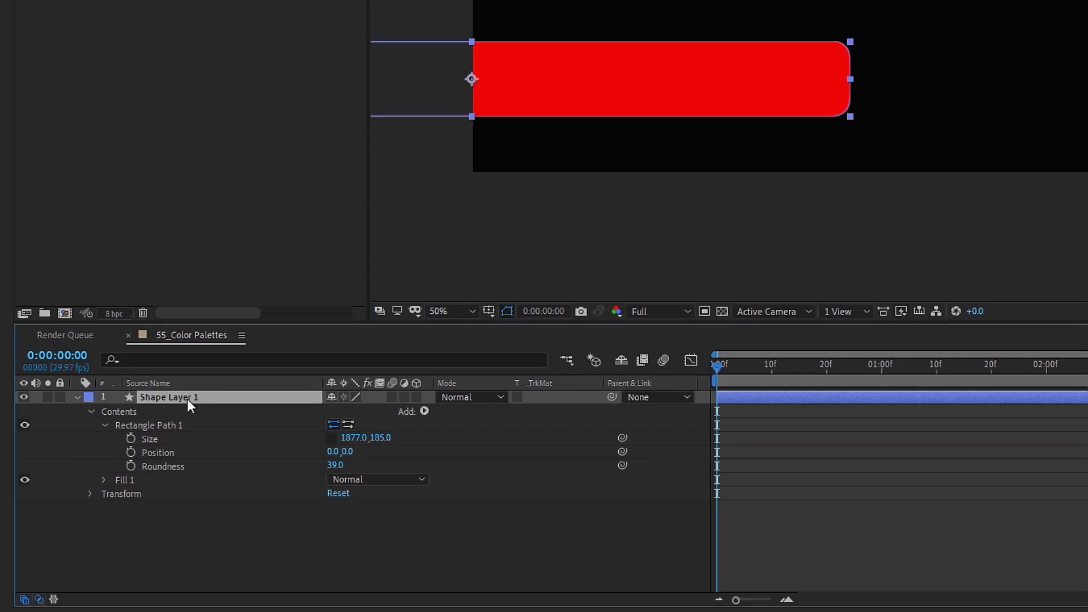
pyautogui.press('Return')
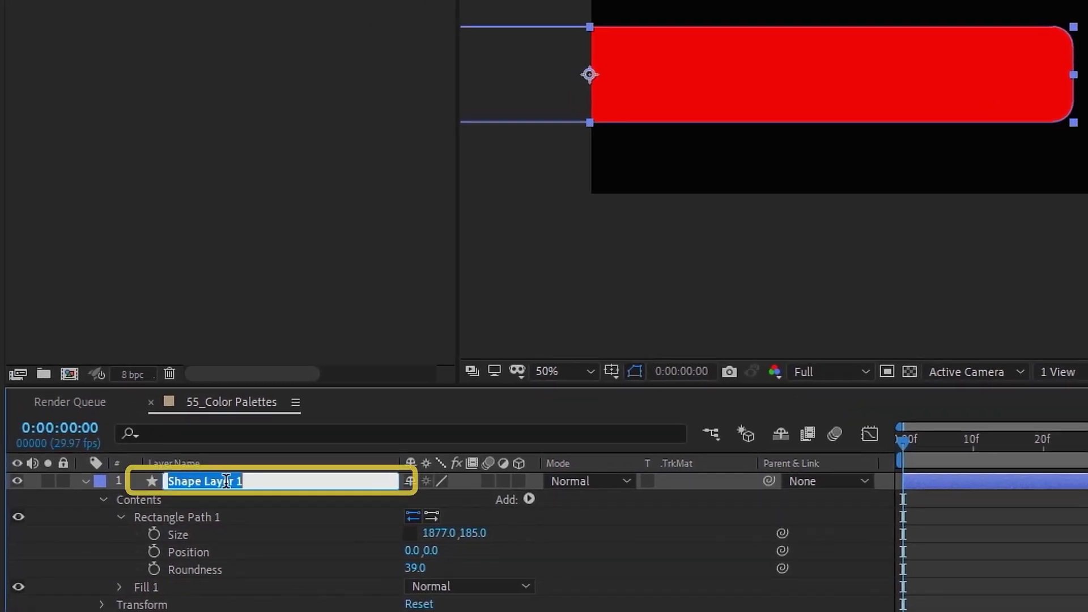
pyautogui.write('Name')
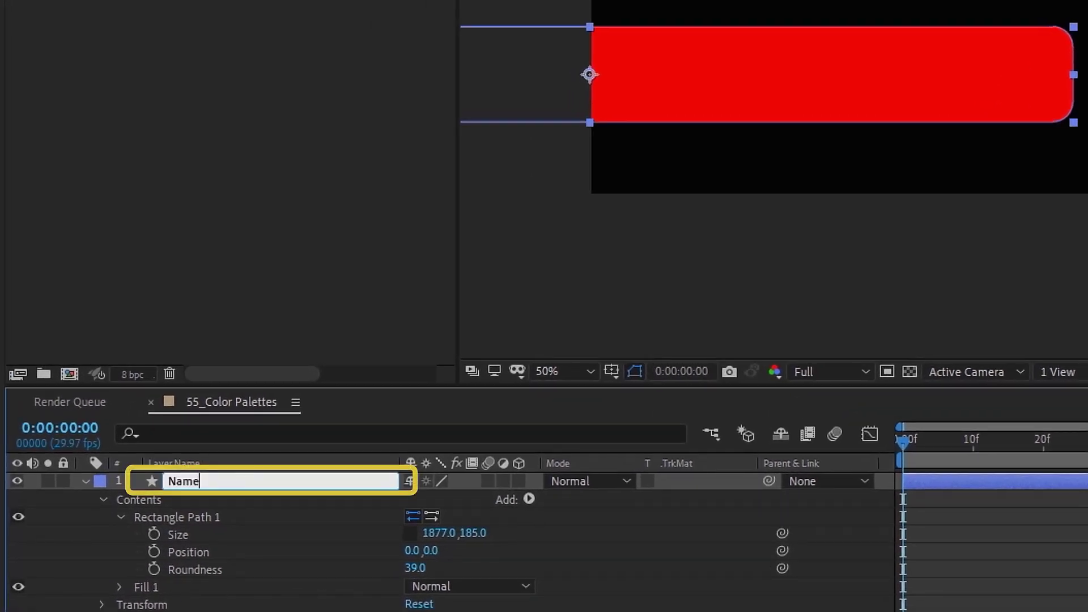
pyautogui.write(' Color Bar')
pyautogui.press('Return')
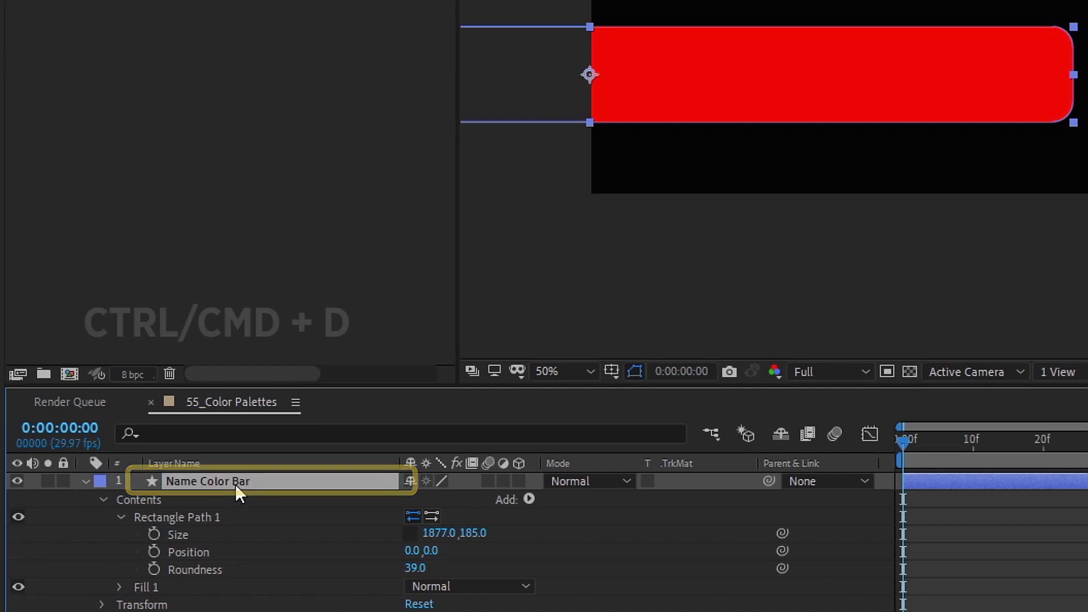
# - Duplicate the bar, shift it lower-left, darken its fill to #823434, and name it Title Color Bar
pyautogui.hotkey('ctrl', 'd')
pyautogui.press('p')
pyautogui.moveTo(451, 499); pyautogui.dragTo(440, 498)
pyautogui.moveTo(276, 493); pyautogui.dragTo(123, 492)
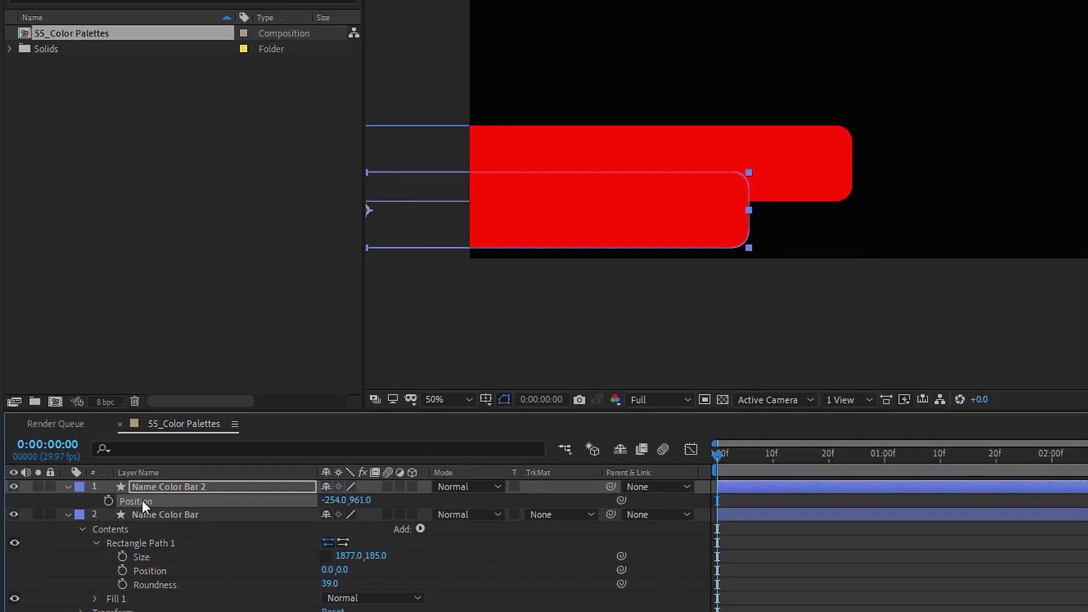
pyautogui.moveTo(880, 153); pyautogui.dragTo(848, 187)
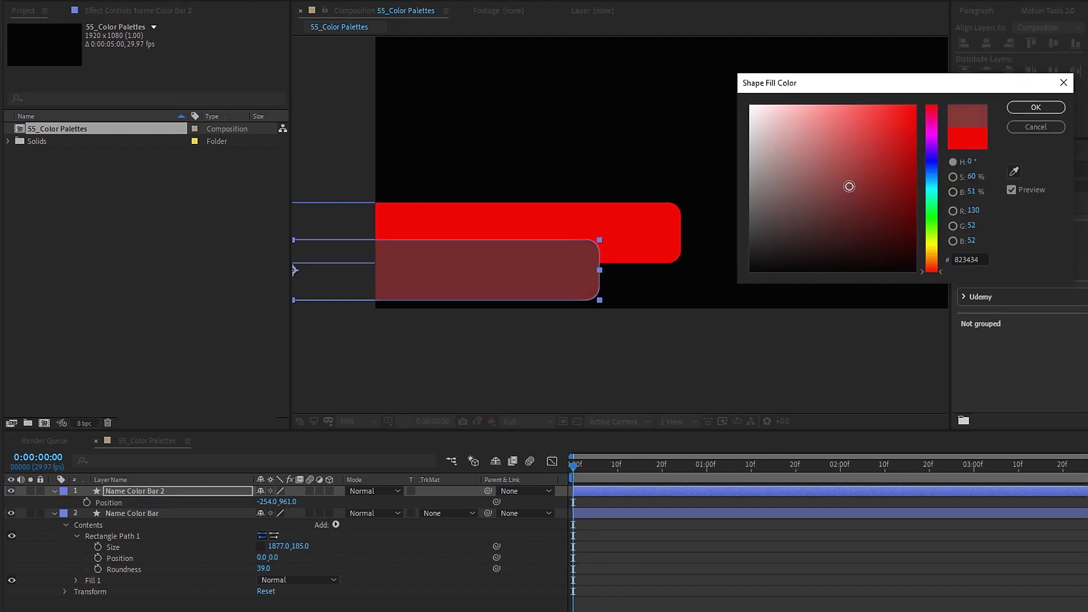
pyautogui.click(1029, 110)
pyautogui.moveTo(164, 485); pyautogui.dragTo(193, 587)
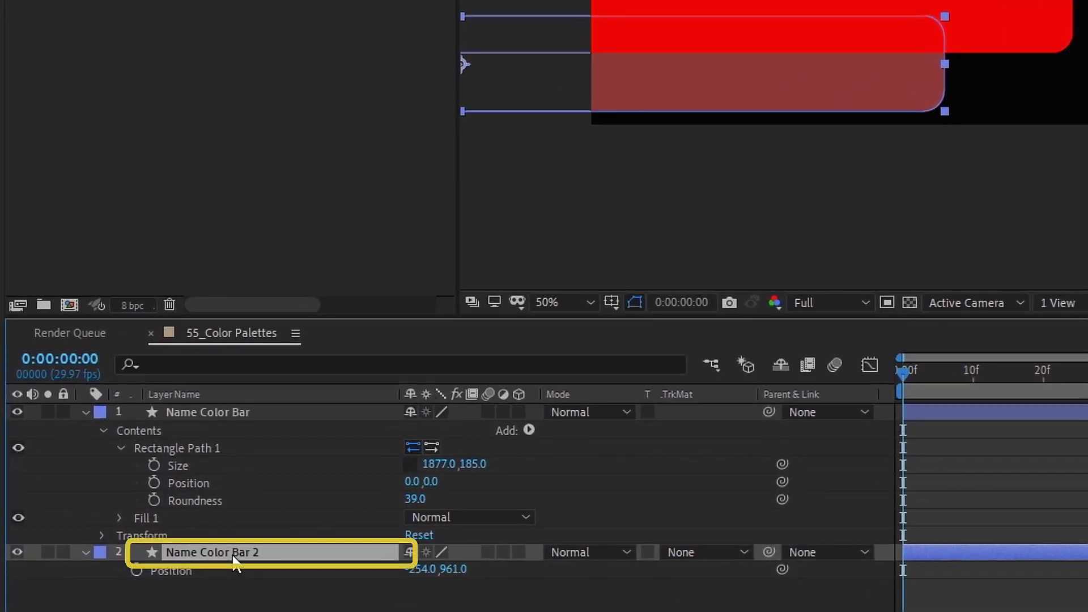
pyautogui.write('Tti')
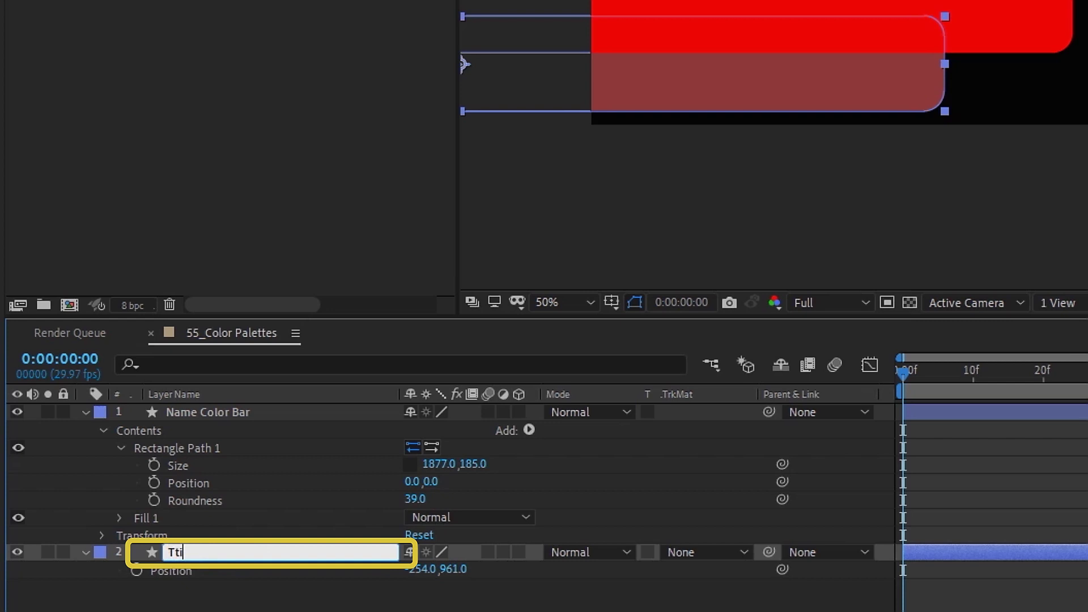
pyautogui.write('le Color Bar')
pyautogui.press('Return')
pyautogui.hotkey('ctrl', 't')
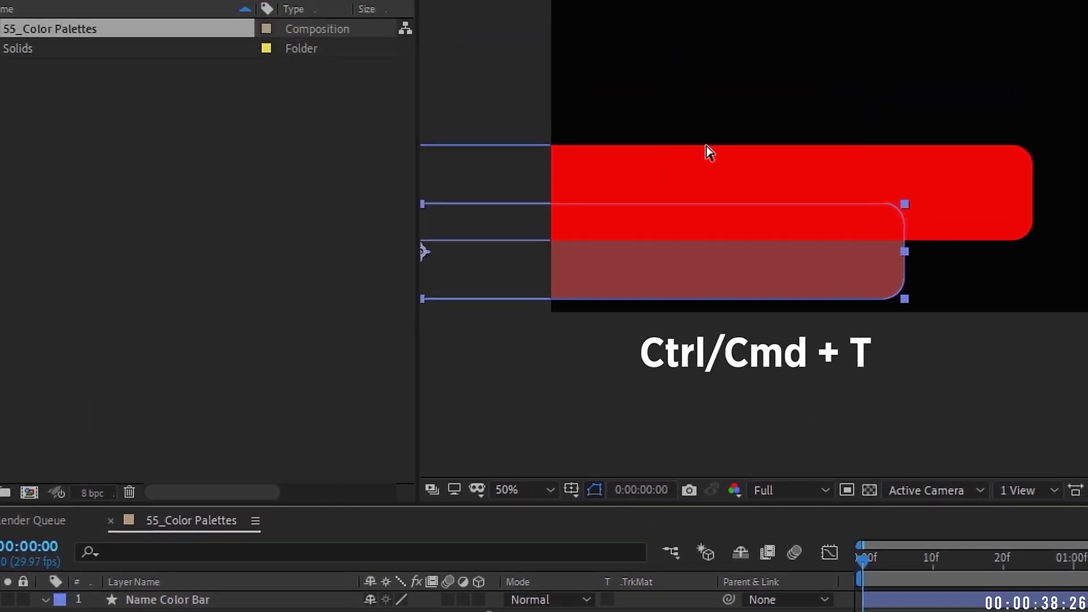
# - Type the person's name on the red bar, left-align it, and size it to 119 px
pyautogui.click(638, 180)
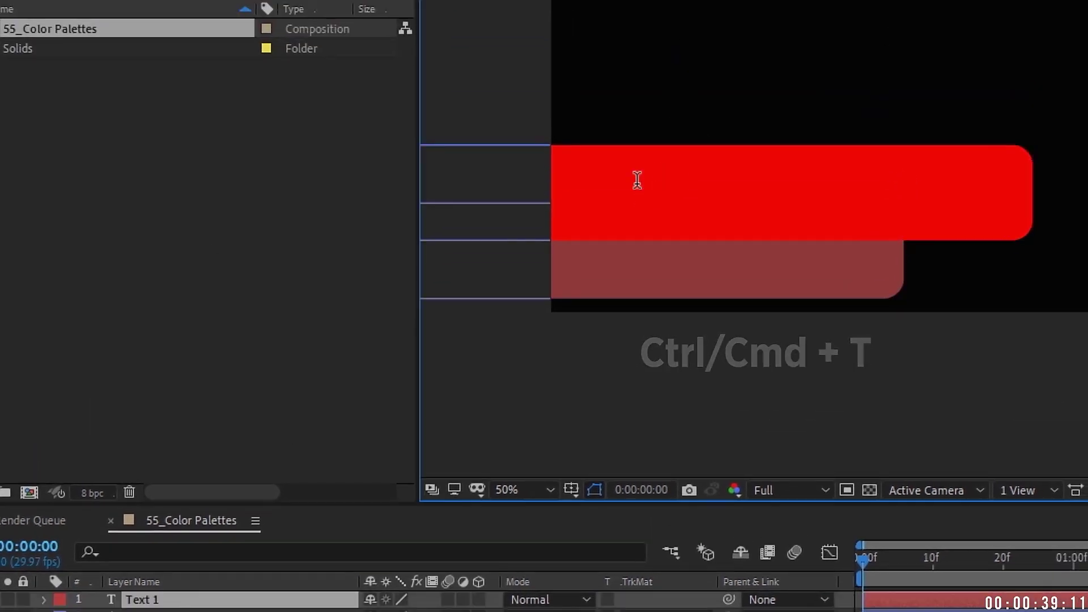
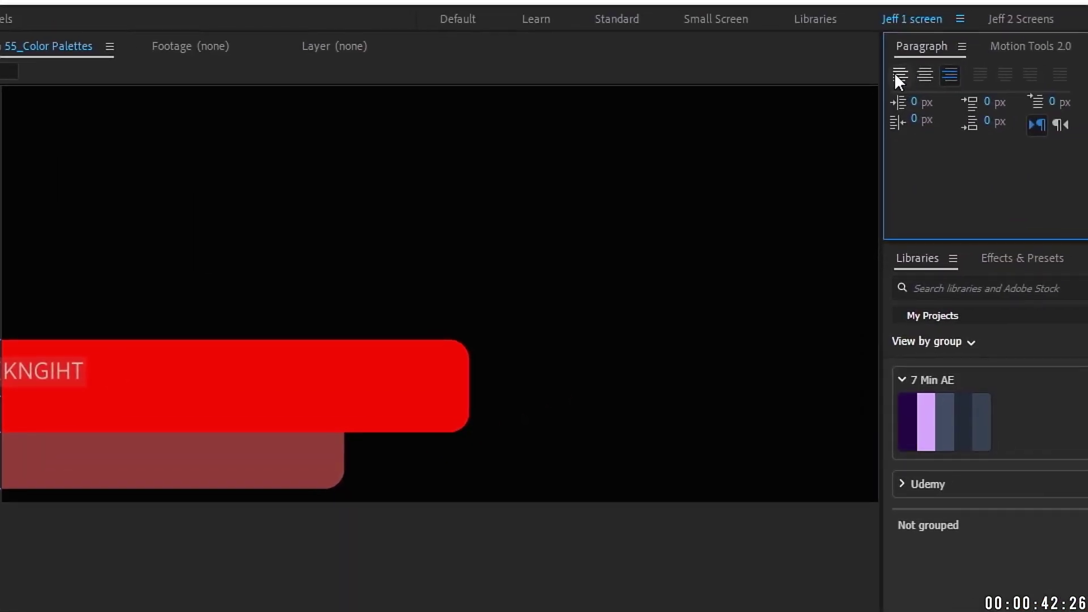
pyautogui.click(898, 74)
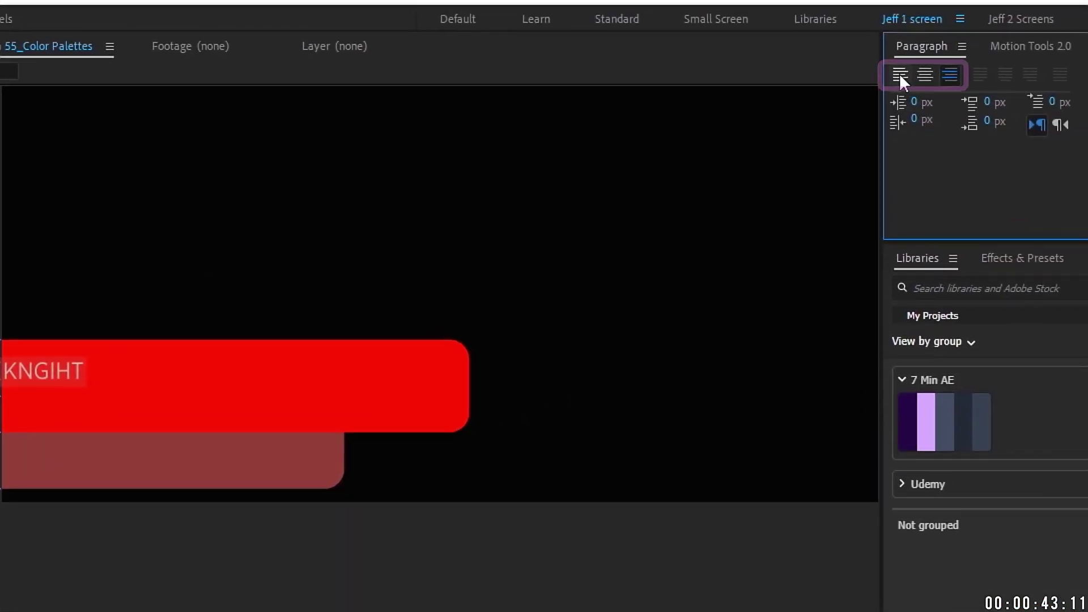
pyautogui.hotkey('ctrl', '6')
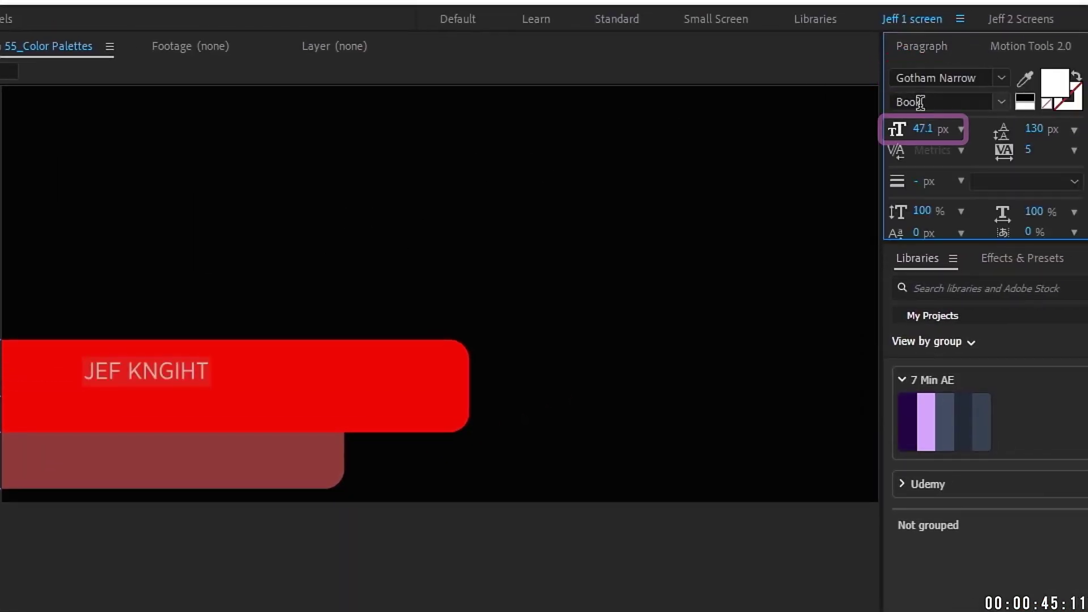
pyautogui.moveTo(923, 129); pyautogui.dragTo(963, 129)
pyautogui.click(158, 346)
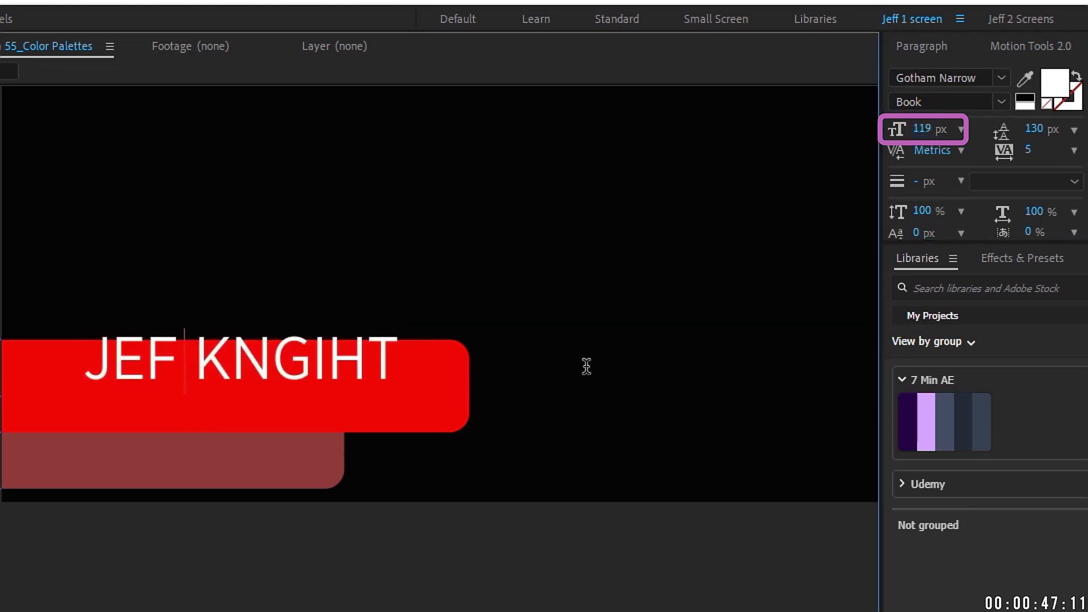
# - Move the name text left and down onto the bar and correct its spelling
pyautogui.write('F')
pyautogui.press('Escape')
pyautogui.press('v')
pyautogui.moveTo(190, 369); pyautogui.dragTo(127, 396)
pyautogui.doubleClick(127, 395)
pyautogui.click(283, 372)
pyautogui.press('BackSpace')
pyautogui.press('Right')
pyautogui.write('G')
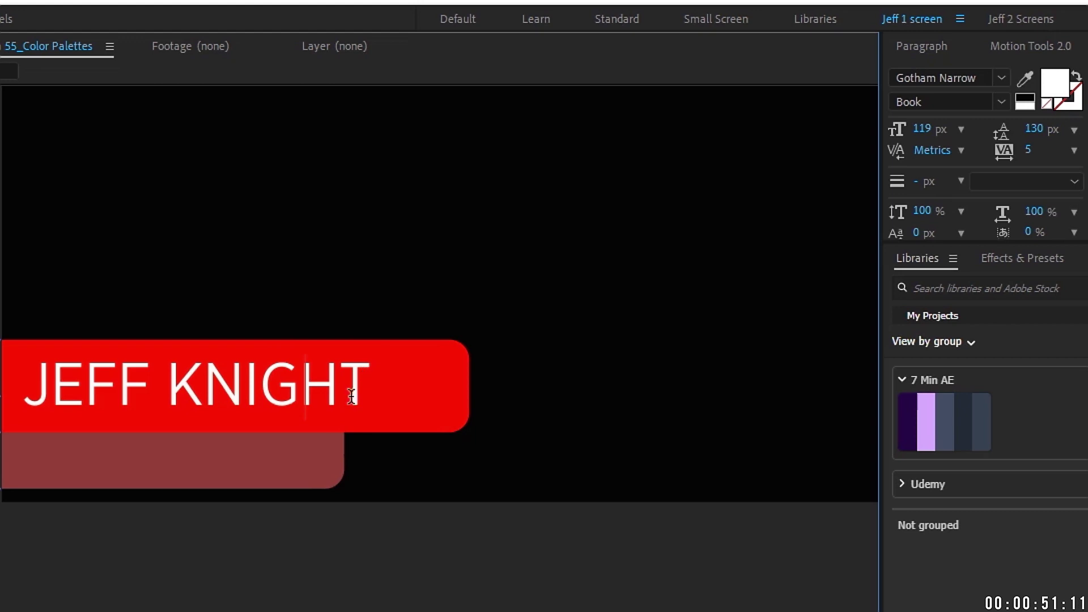
# - Set all of the name text to the Gotham Narrow Black font style
pyautogui.hotkey('ctrl', 'a')
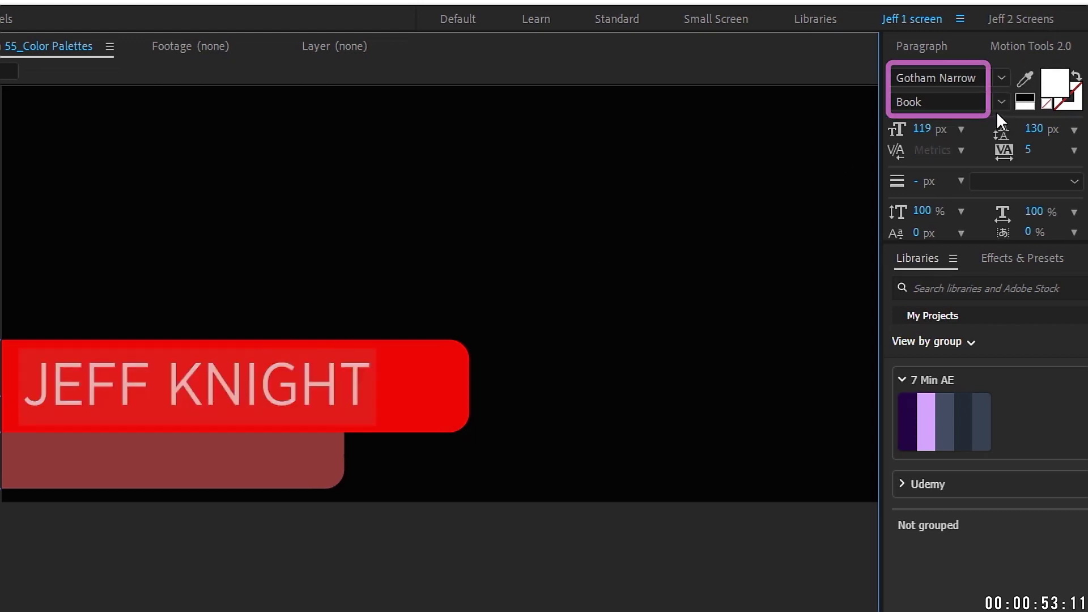
pyautogui.click(999, 105)
pyautogui.click(940, 387)
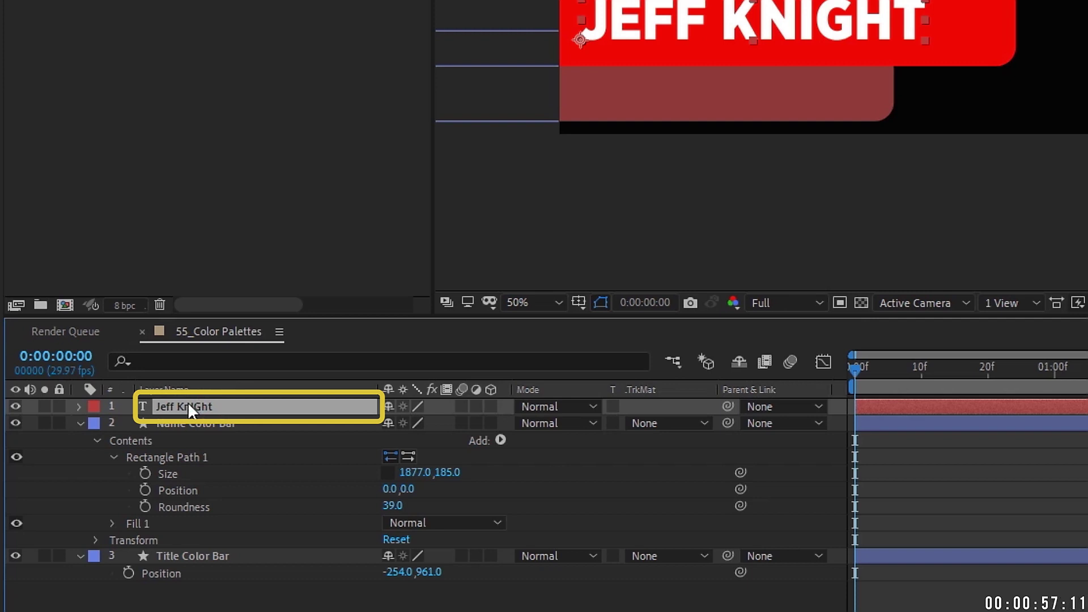
# - Rename the text layer to Name and label it and Name Color Bar orange
pyautogui.write('Name')
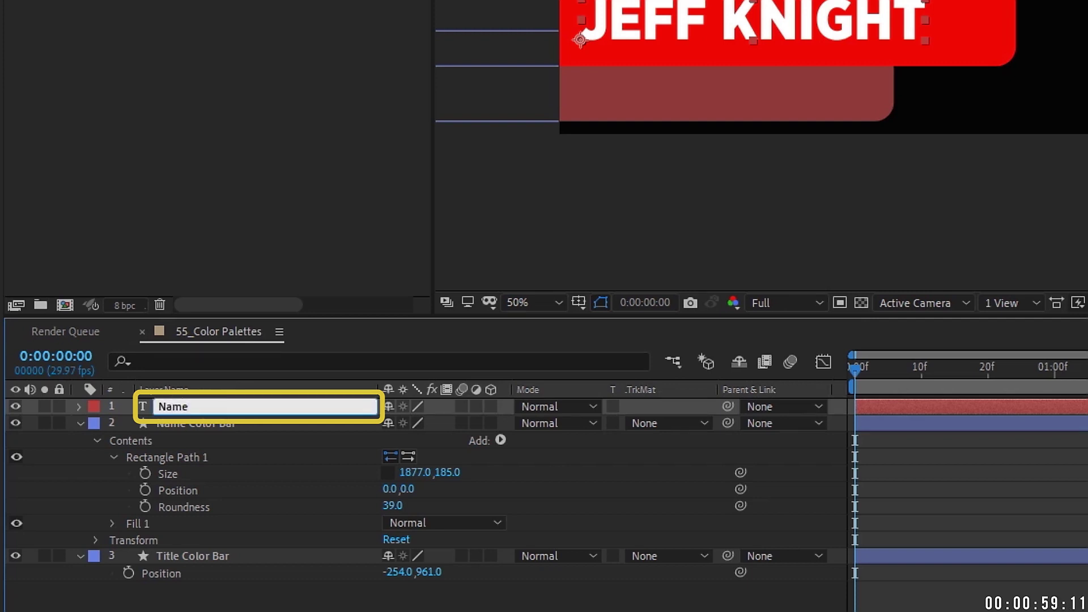
pyautogui.press('Return')
pyautogui.keyDown('shift'); pyautogui.click(93, 420); pyautogui.keyUp('shift')
pyautogui.click(141, 294)
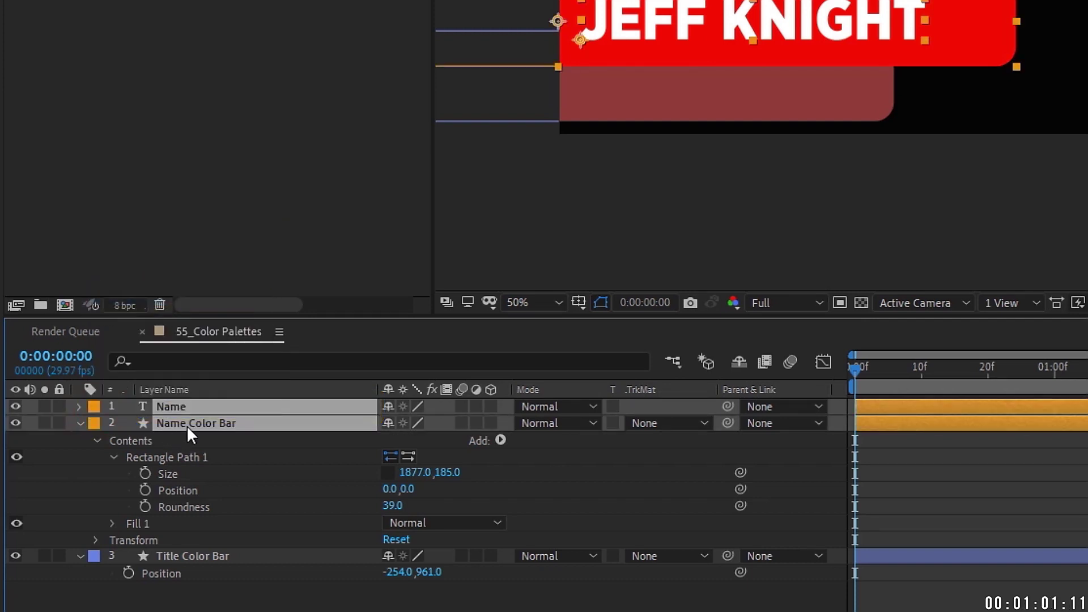
pyautogui.click(188, 406)
# - Duplicate the Name text onto the lower bar as MOTION GRAPHICS DESIGNER, Medium weight, 46.4 px
pyautogui.hotkey('ctrl', 'd')
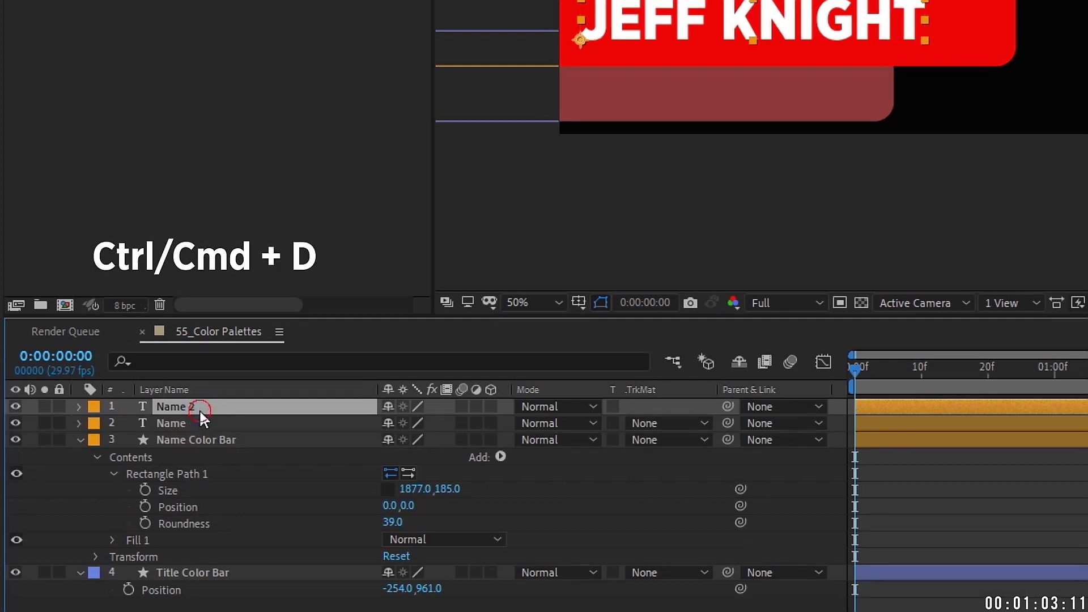
pyautogui.moveTo(200, 410); pyautogui.dragTo(202, 517)
pyautogui.press('p')
pyautogui.moveTo(424, 573); pyautogui.dragTo(618, 532)
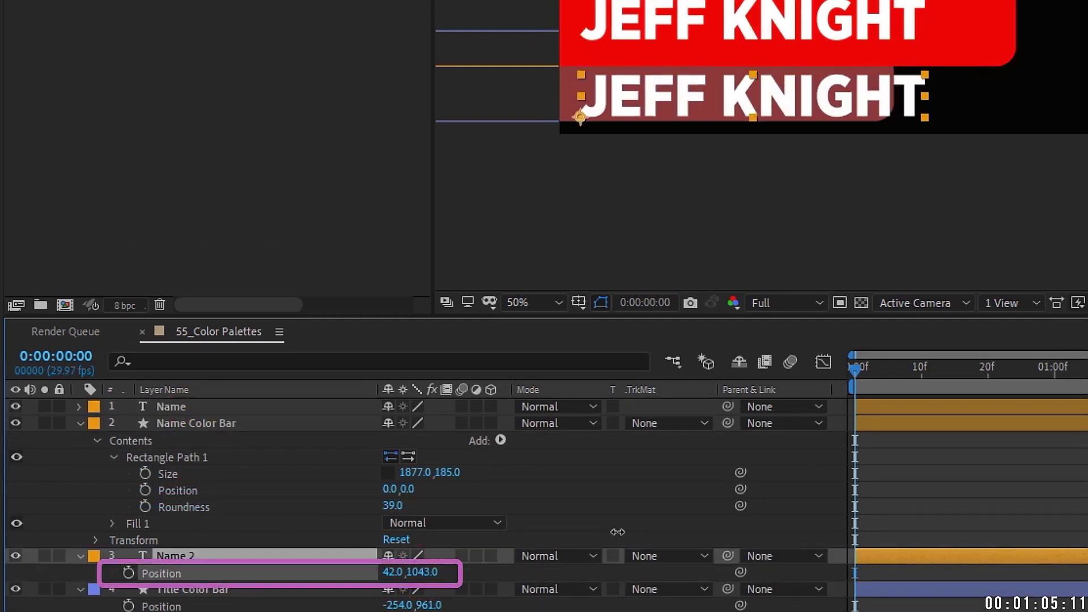
pyautogui.click(209, 557)
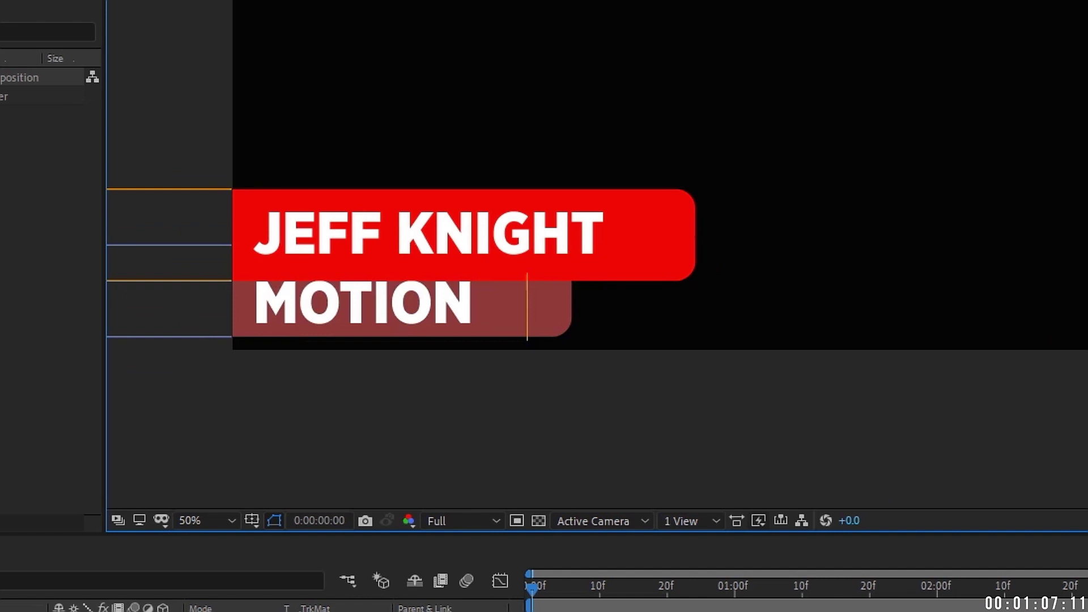
pyautogui.write('GRAPHICS DEISGNER')
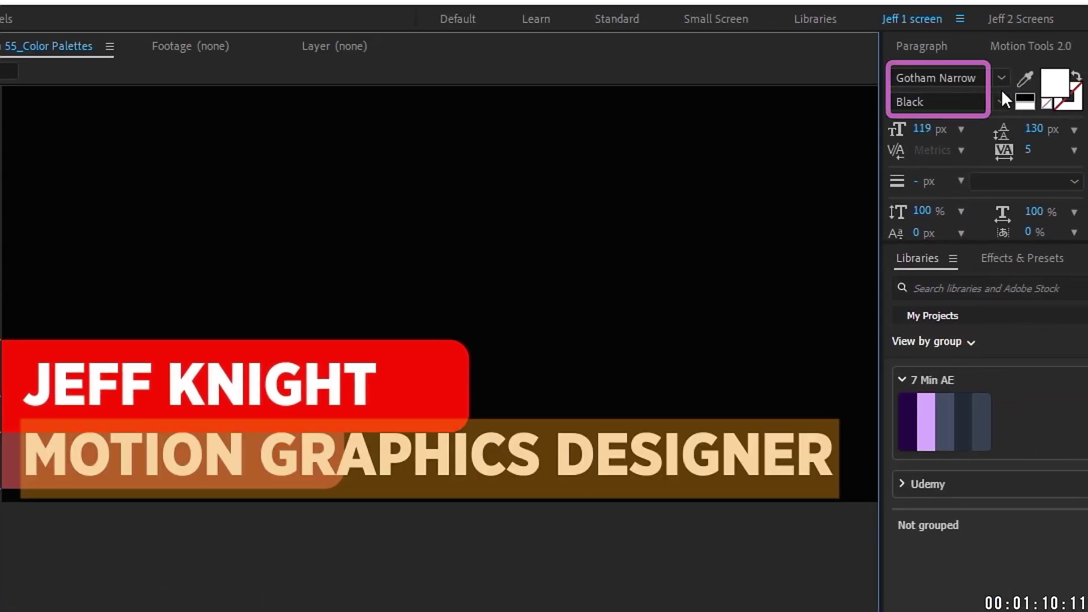
pyautogui.click(1001, 101)
pyautogui.click(929, 298)
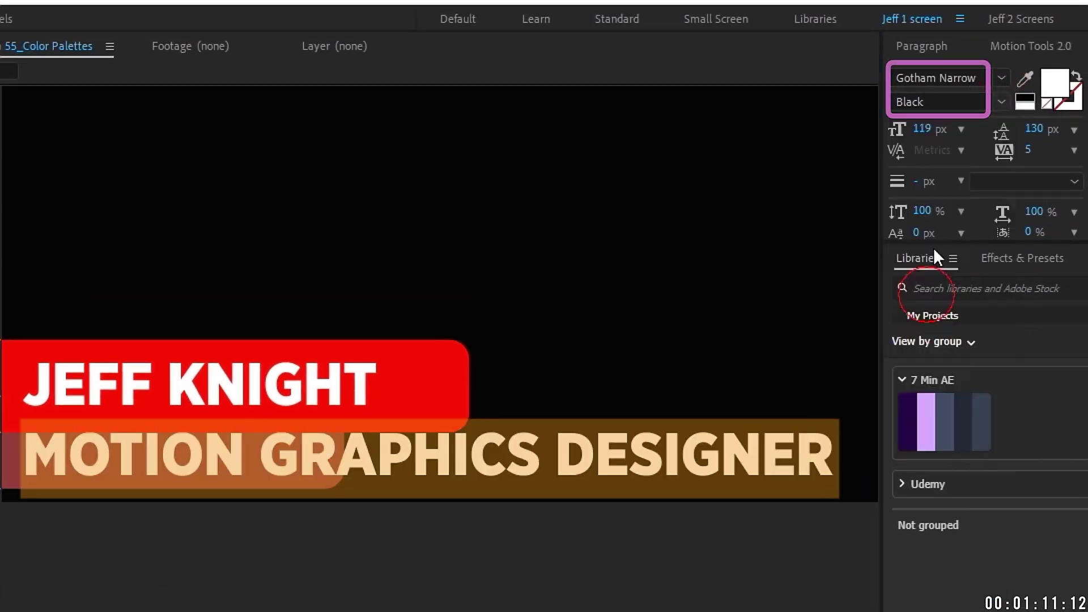
pyautogui.moveTo(923, 129); pyautogui.dragTo(848, 129)
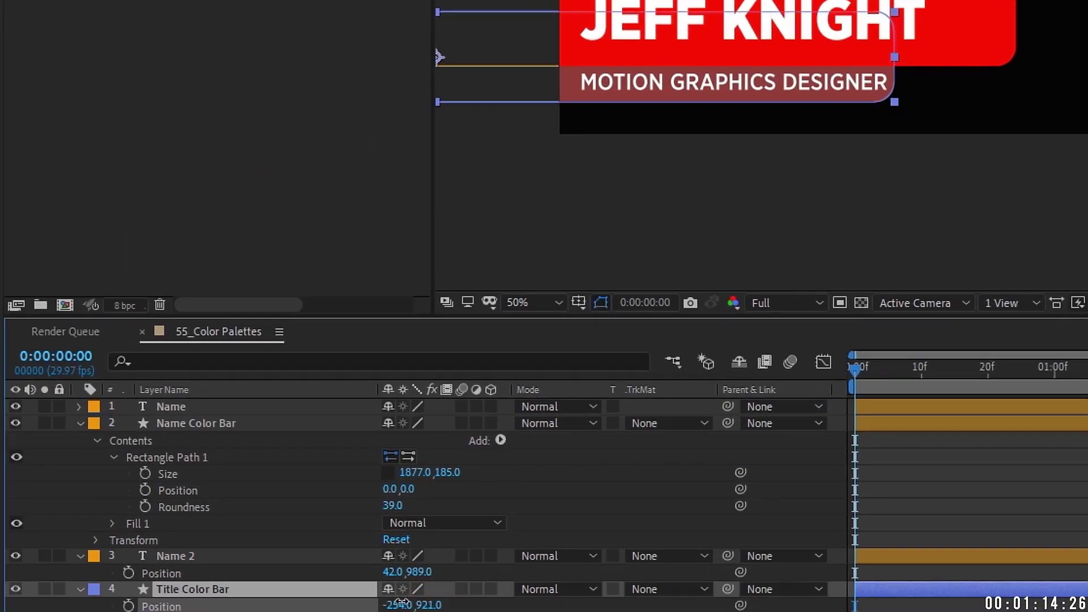
# - Label the second text layer and Title Color Bar aqua, and rename the text layer Title
pyautogui.keyDown('shift'); pyautogui.click(216, 589); pyautogui.keyUp('shift')
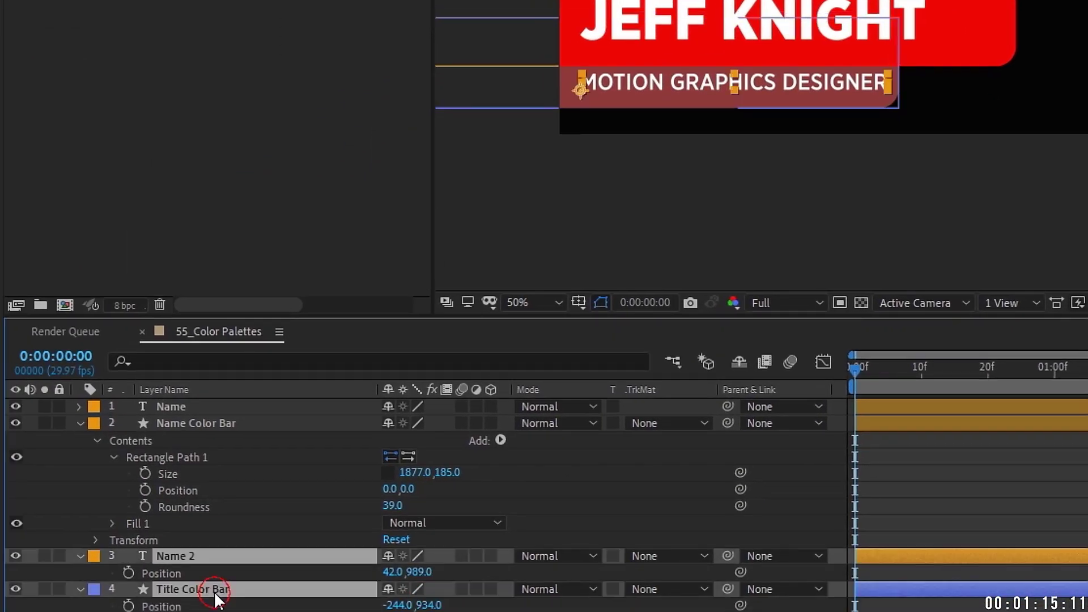
pyautogui.click(93, 556)
pyautogui.click(173, 273)
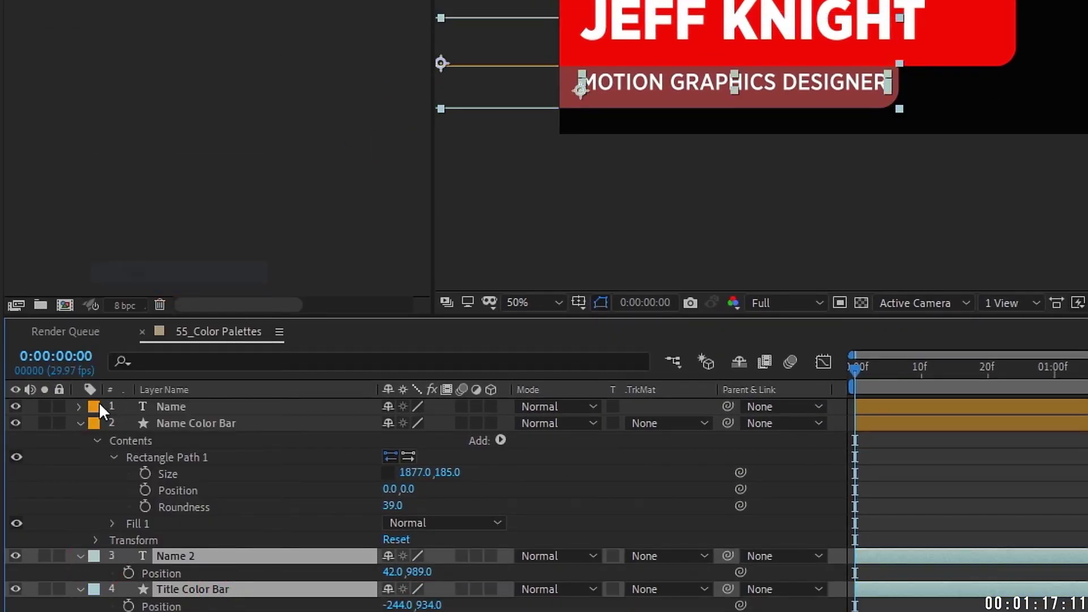
pyautogui.click(81, 423)
pyautogui.click(189, 445)
pyautogui.press('Return')
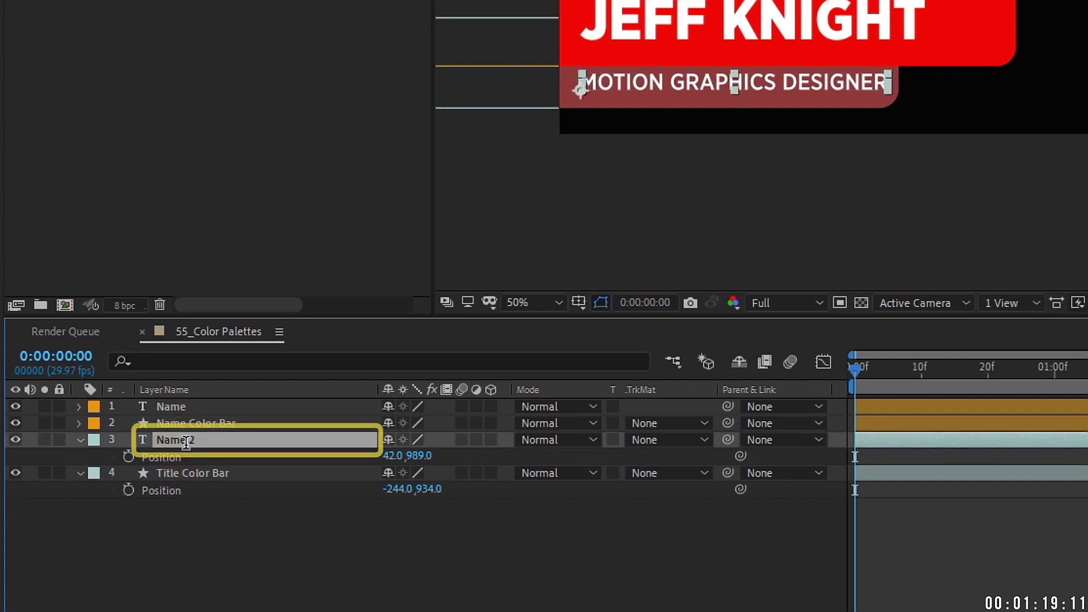
pyautogui.write('Nam')
pyautogui.press('Return')
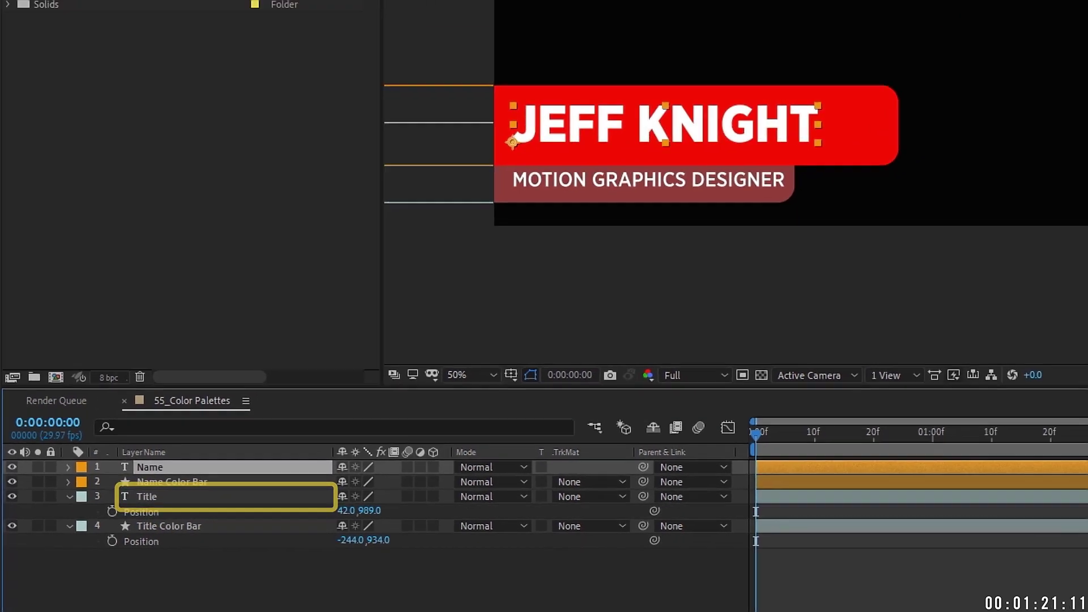
pyautogui.click(116, 10)
# - Add a null at Name Color Bar's position, name it Name Controller, and label it orange
pyautogui.moveTo(147, 26)
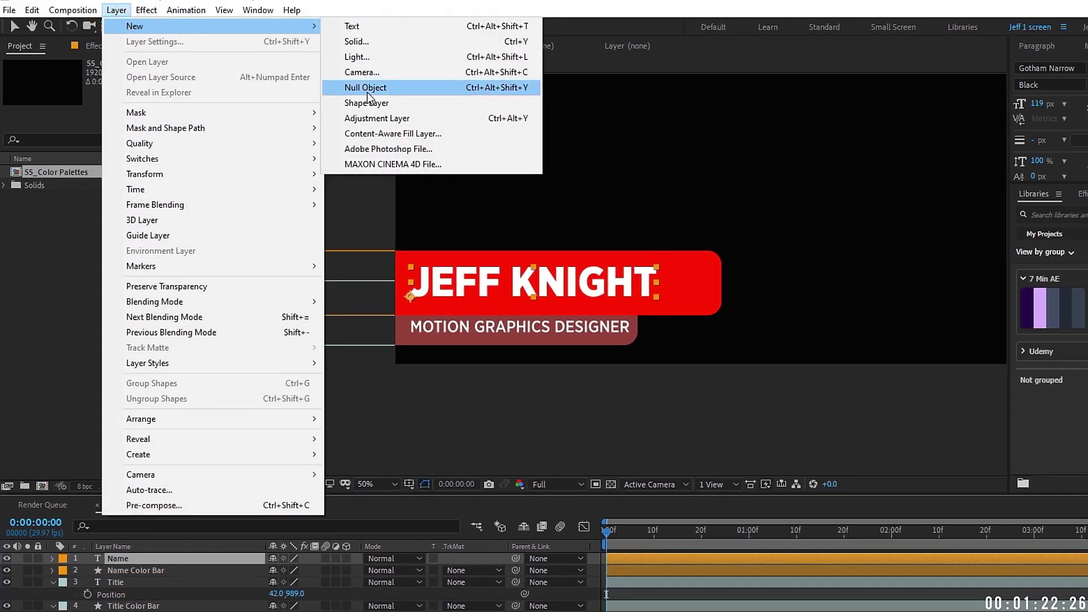
pyautogui.click(368, 89)
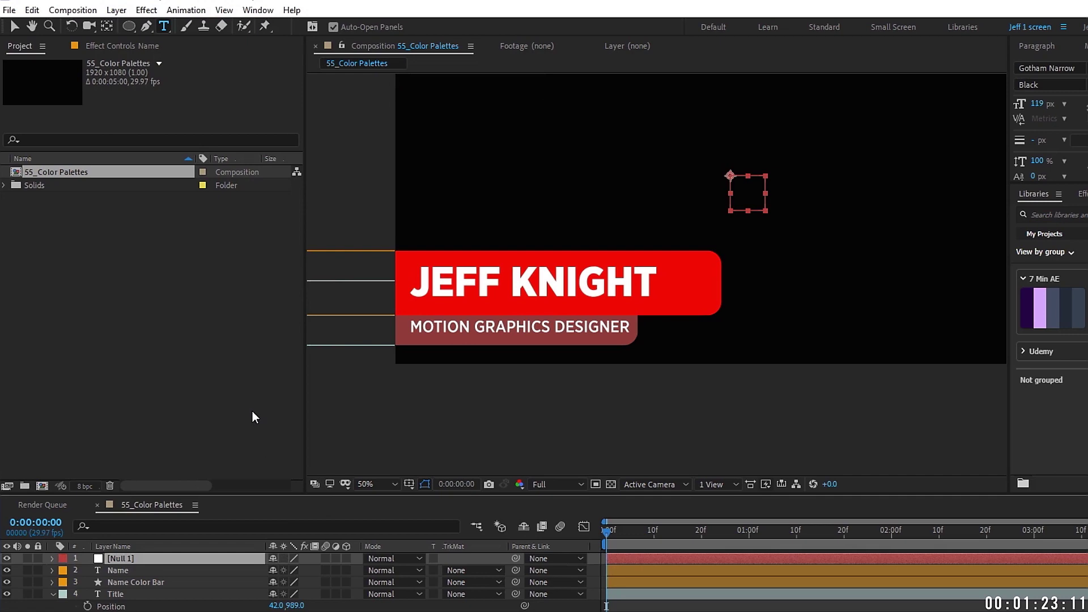
pyautogui.press('p')
pyautogui.click(132, 595)
pyautogui.press('p')
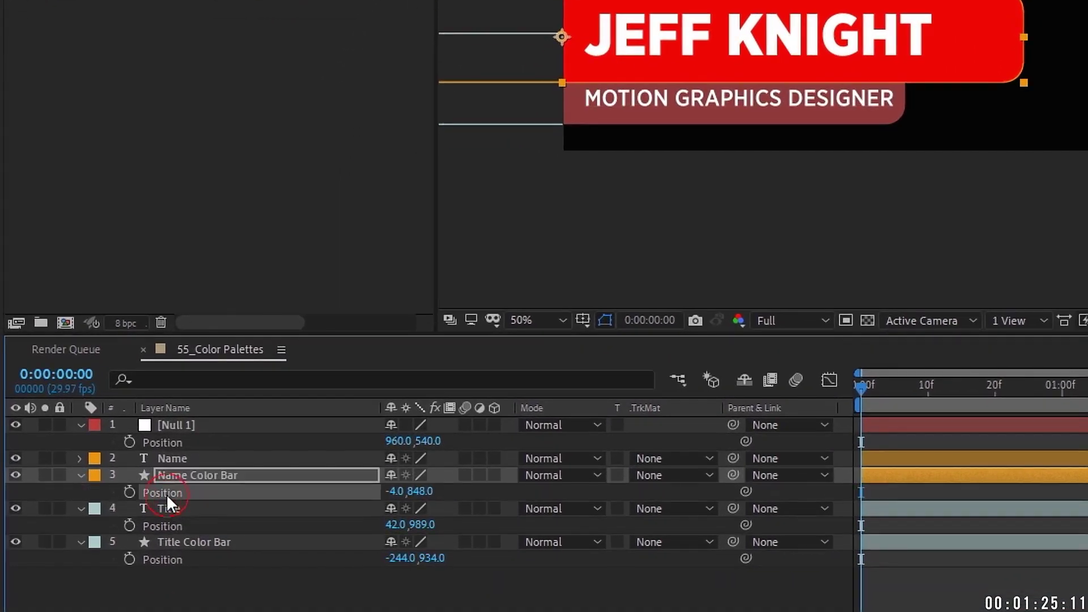
pyautogui.click(185, 425)
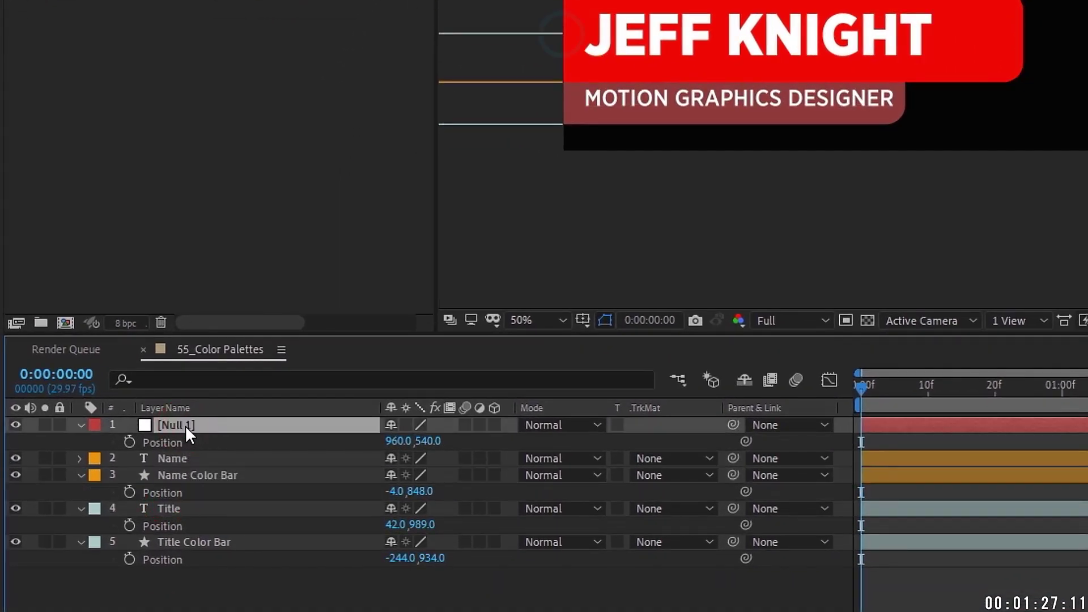
pyautogui.hotkey('ctrl', 'v')
pyautogui.press('Return')
pyautogui.write('Name Co')
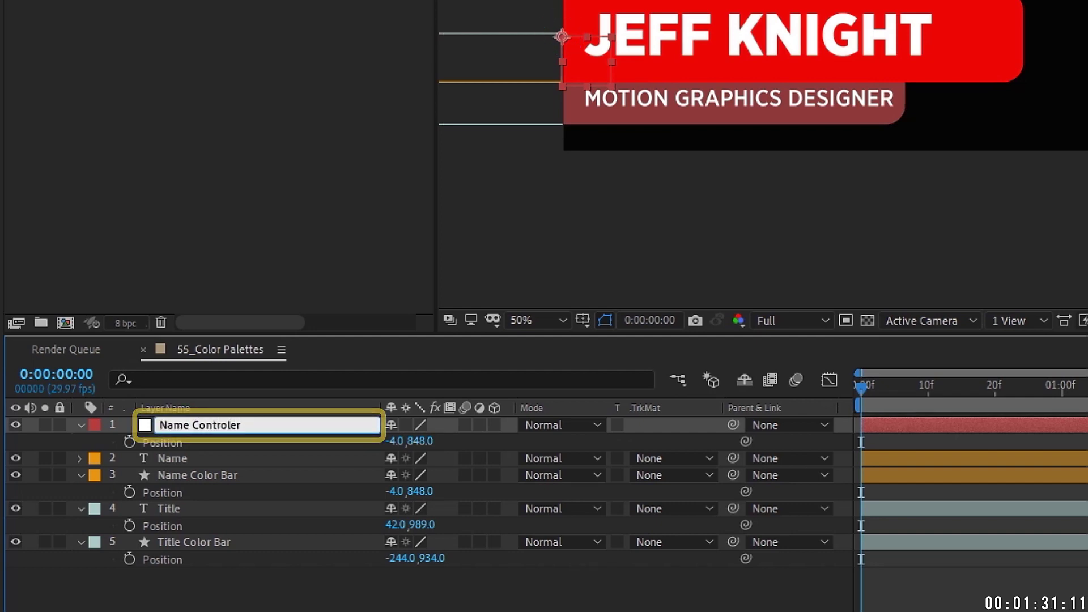
pyautogui.click(95, 426)
pyautogui.click(168, 312)
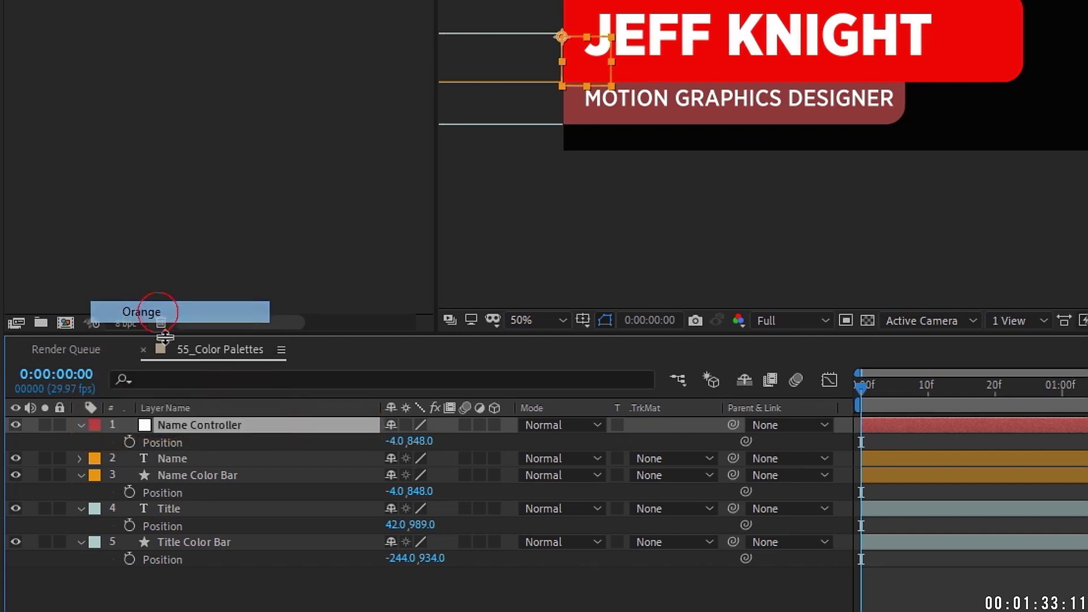
# - Duplicate it as Title Controller at vertical position 975, labelling the title layers fuchsia
pyautogui.hotkey('ctrl', 'd')
pyautogui.moveTo(178, 425); pyautogui.dragTo(170, 514)
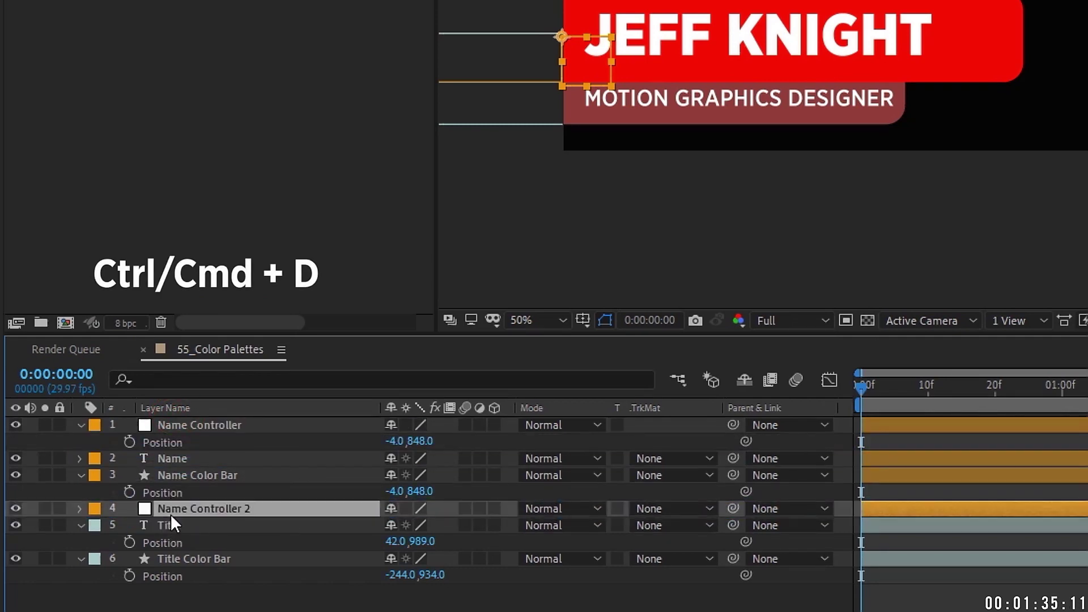
pyautogui.press('p')
pyautogui.moveTo(421, 525); pyautogui.dragTo(570, 494)
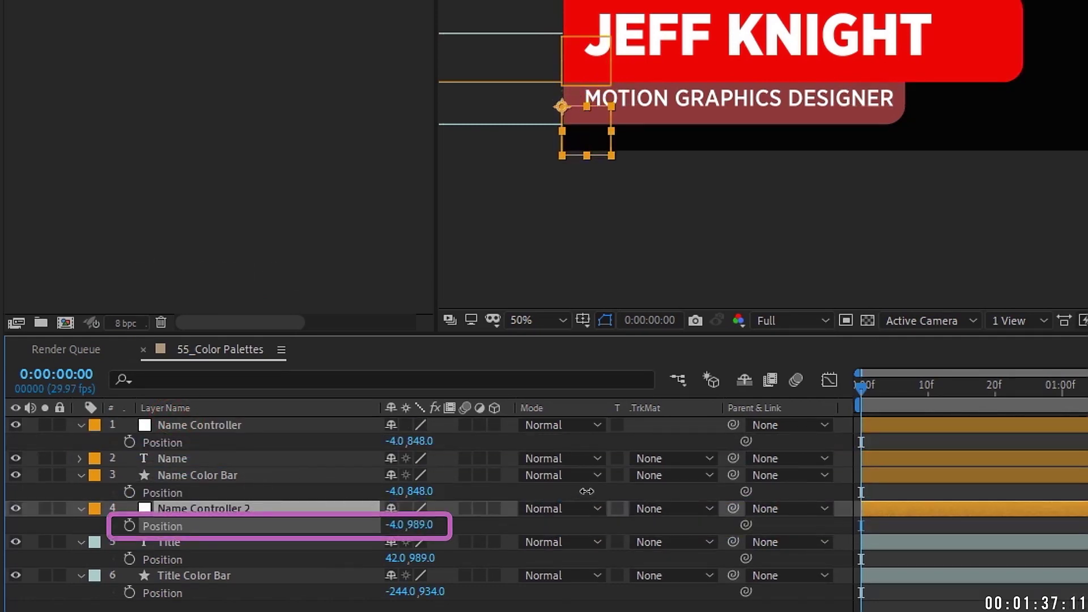
pyautogui.press('Return')
pyautogui.click(218, 509)
pyautogui.write('Title Con')
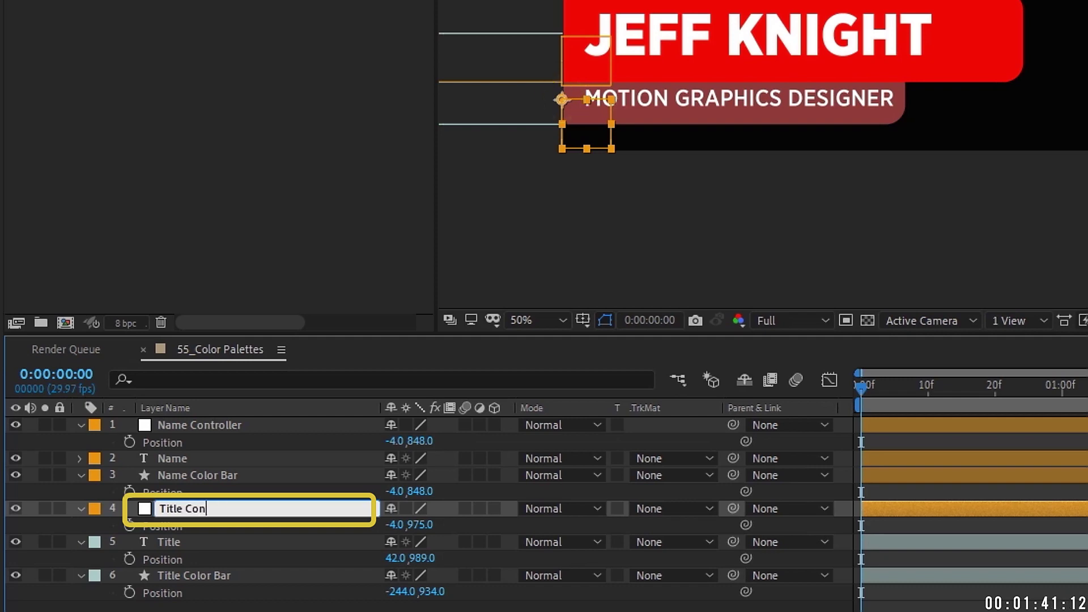
pyautogui.press('Return')
pyautogui.keyDown('shift'); pyautogui.click(182, 575); pyautogui.keyUp('shift')
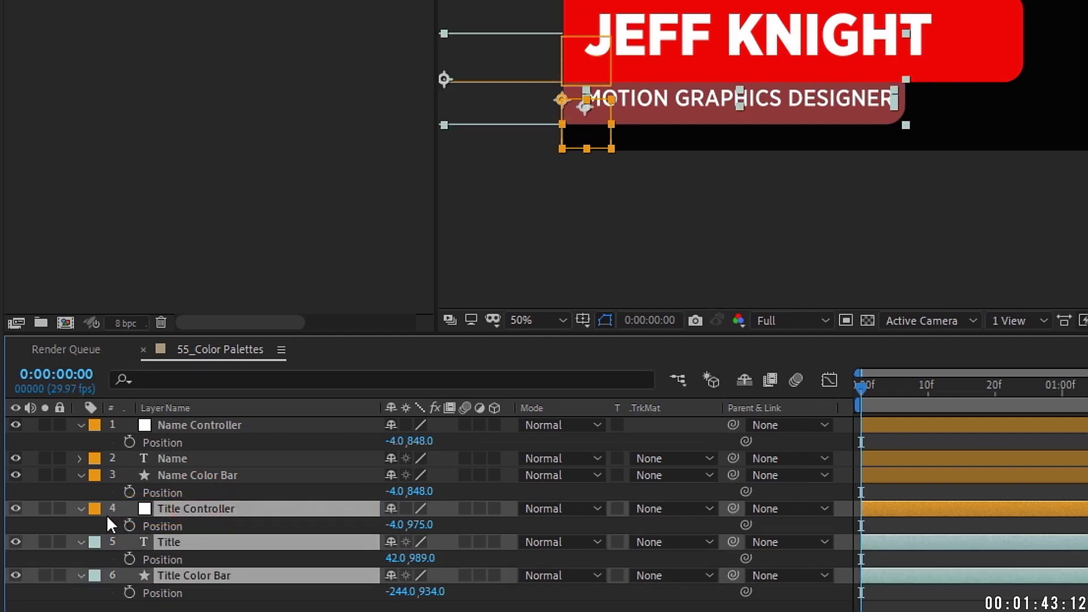
pyautogui.click(96, 510)
pyautogui.click(144, 439)
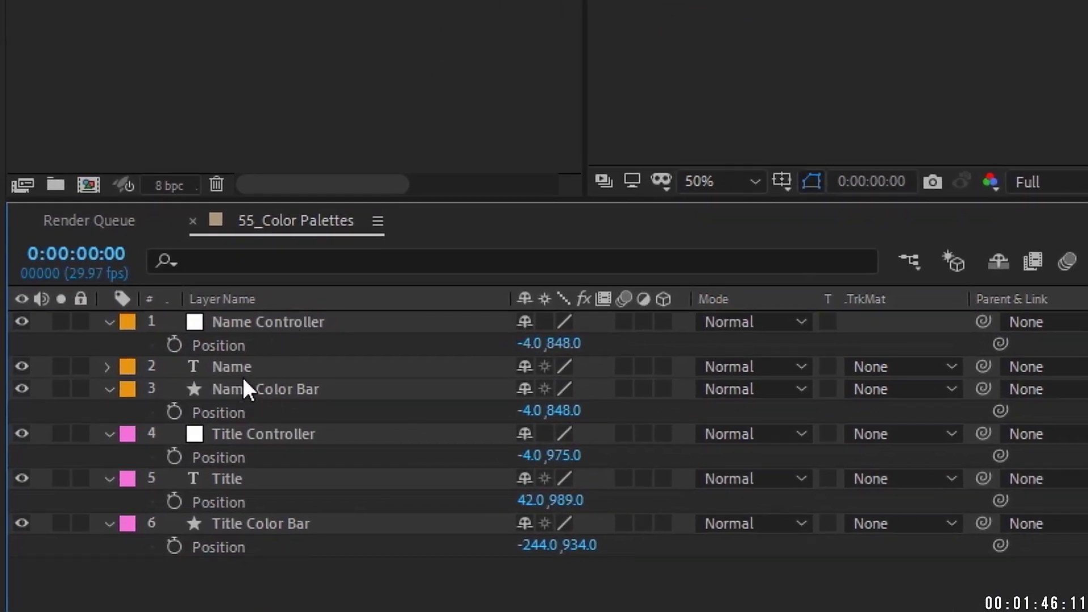
# - Parent Name and Name Color Bar to Name Controller, and Title and Title Color Bar to Title Controller
pyautogui.click(243, 376)
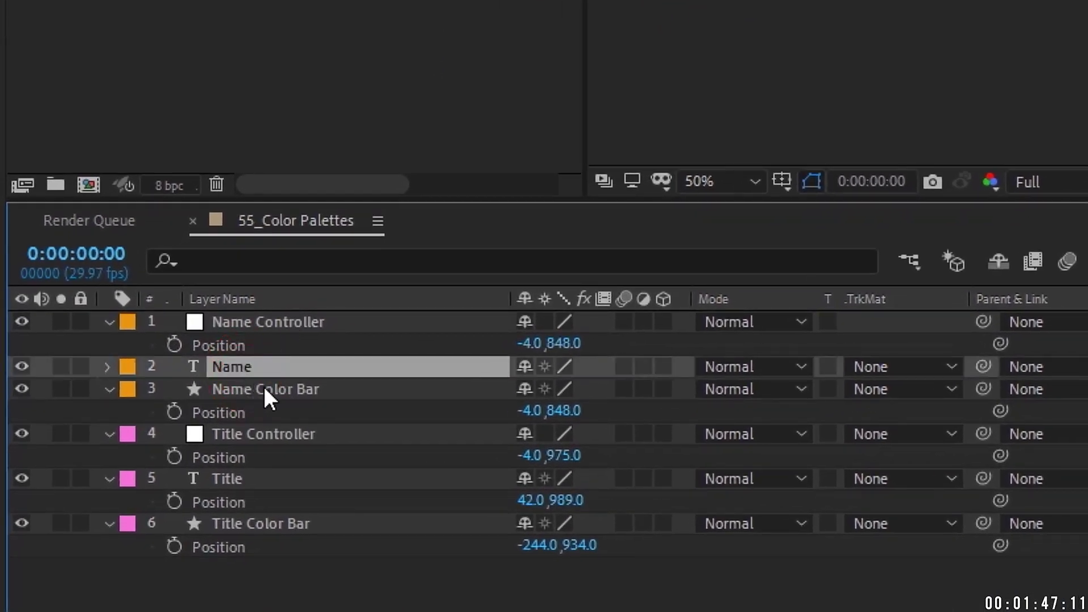
pyautogui.keyDown('shift'); pyautogui.click(263, 388); pyautogui.keyUp('shift')
pyautogui.moveTo(987, 370); pyautogui.dragTo(981, 318)
pyautogui.click(298, 478)
pyautogui.keyDown('shift'); pyautogui.click(258, 526); pyautogui.keyUp('shift')
pyautogui.moveTo(983, 478); pyautogui.dragTo(272, 434)
pyautogui.click(250, 426)
pyautogui.keyDown('ctrl'); pyautogui.click(267, 322); pyautogui.keyUp('ctrl')
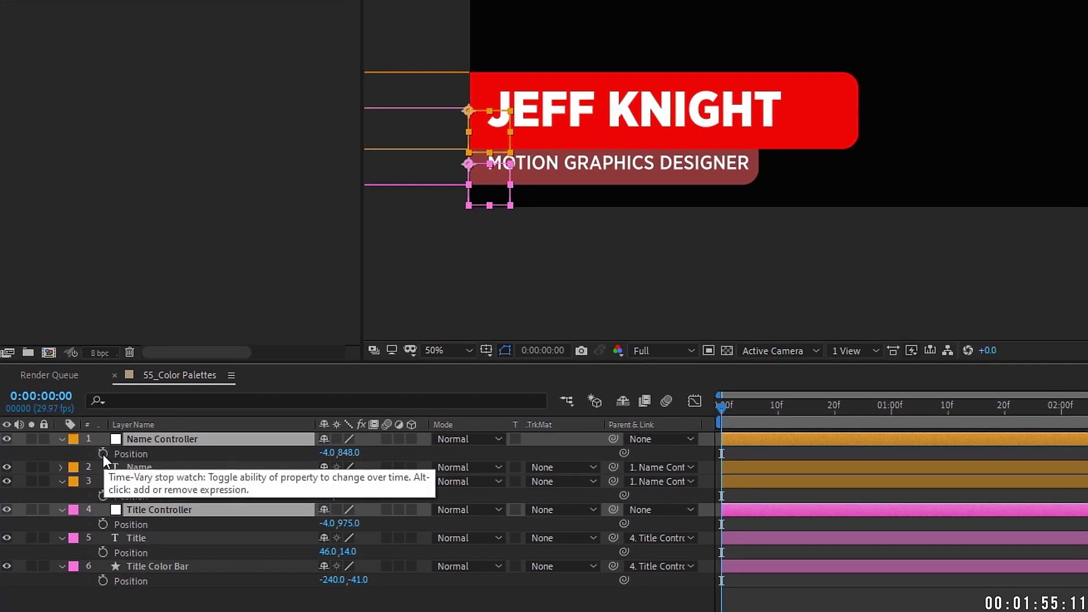
# - Add Position keyframes to both controllers, offset them to about 1:00, and apply Easy Ease In
pyautogui.click(103, 454)
pyautogui.moveTo(722, 454); pyautogui.dragTo(882, 452)
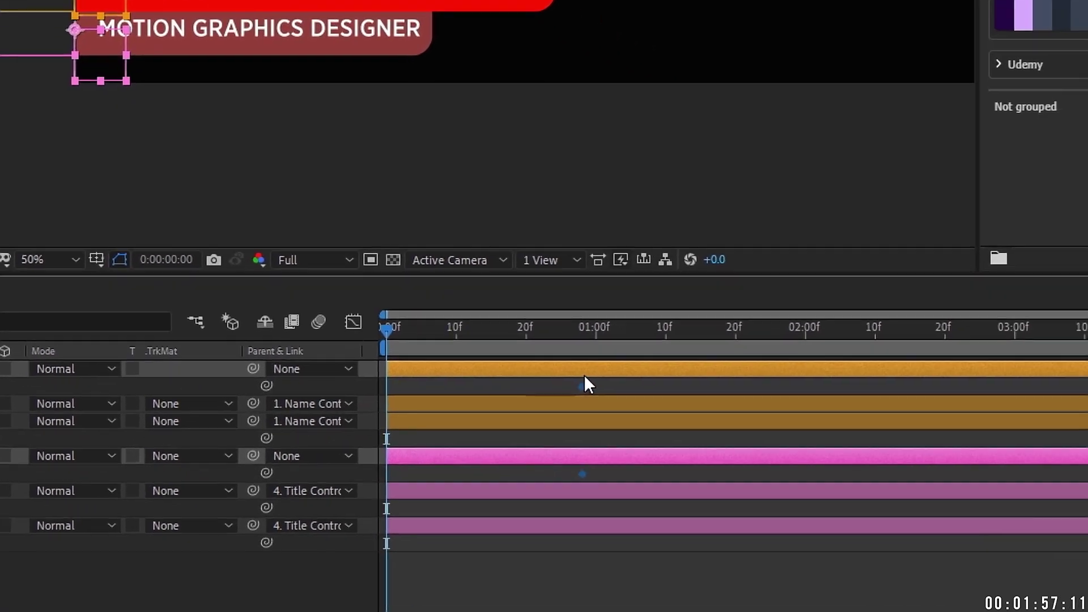
pyautogui.moveTo(585, 377); pyautogui.dragTo(595, 376)
pyautogui.rightClick(595, 388)
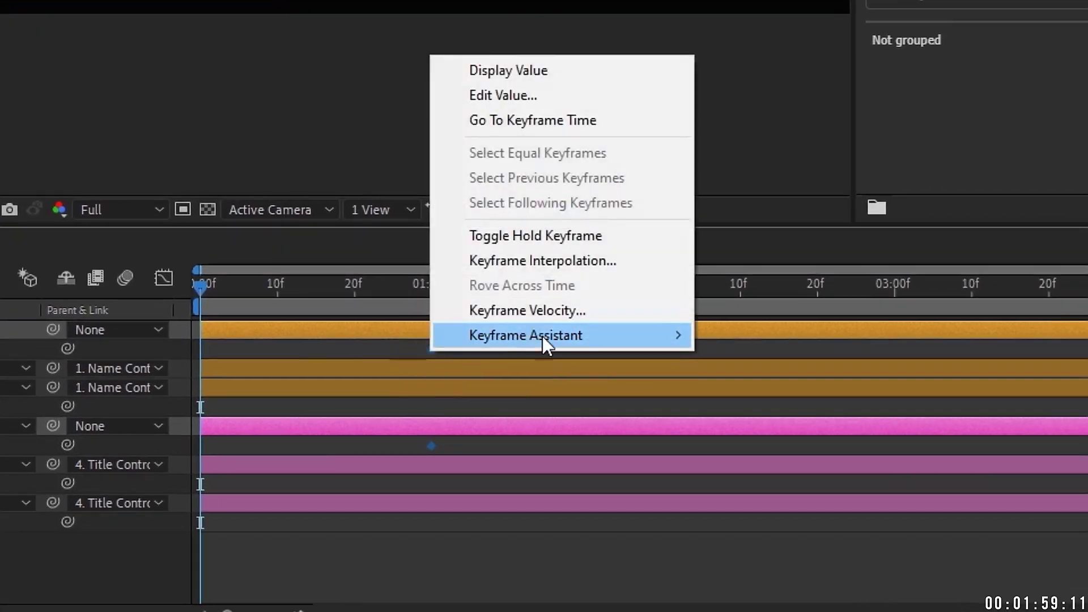
pyautogui.moveTo(543, 335)
pyautogui.click(805, 440)
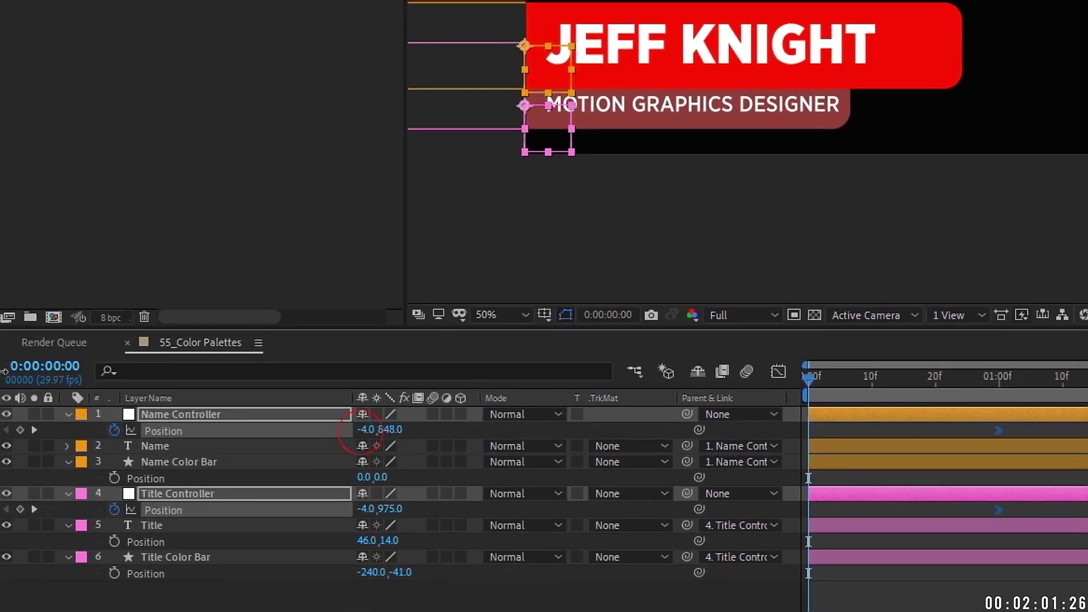
# - Start both controllers at X -1009 and raise the end keyframes' ease influence to 94%
pyautogui.moveTo(195, 410); pyautogui.dragTo(0, 337)
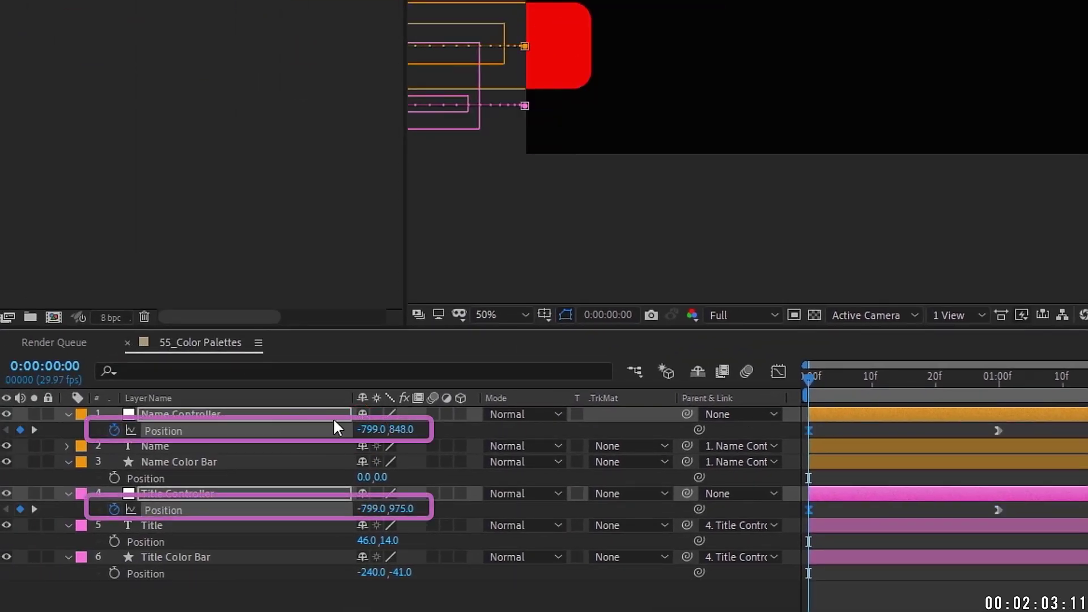
pyautogui.moveTo(323, 428); pyautogui.dragTo(226, 427)
pyautogui.moveTo(1039, 427); pyautogui.dragTo(958, 545)
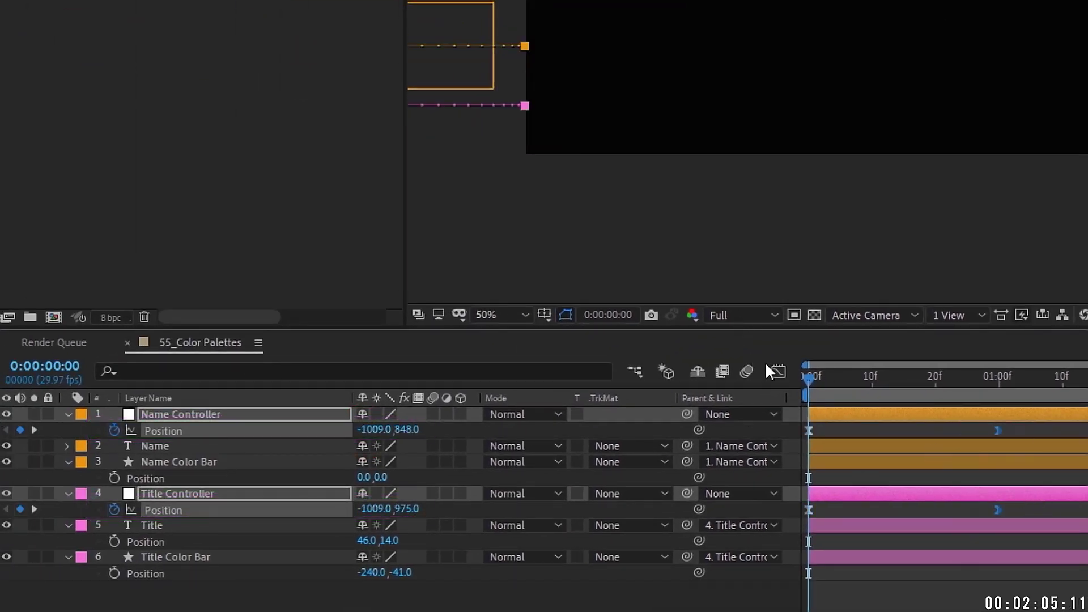
pyautogui.hotkey('shift', 'F3')
pyautogui.moveTo(970, 600); pyautogui.dragTo(839, 597)
pyautogui.click(779, 371)
pyautogui.press('space')
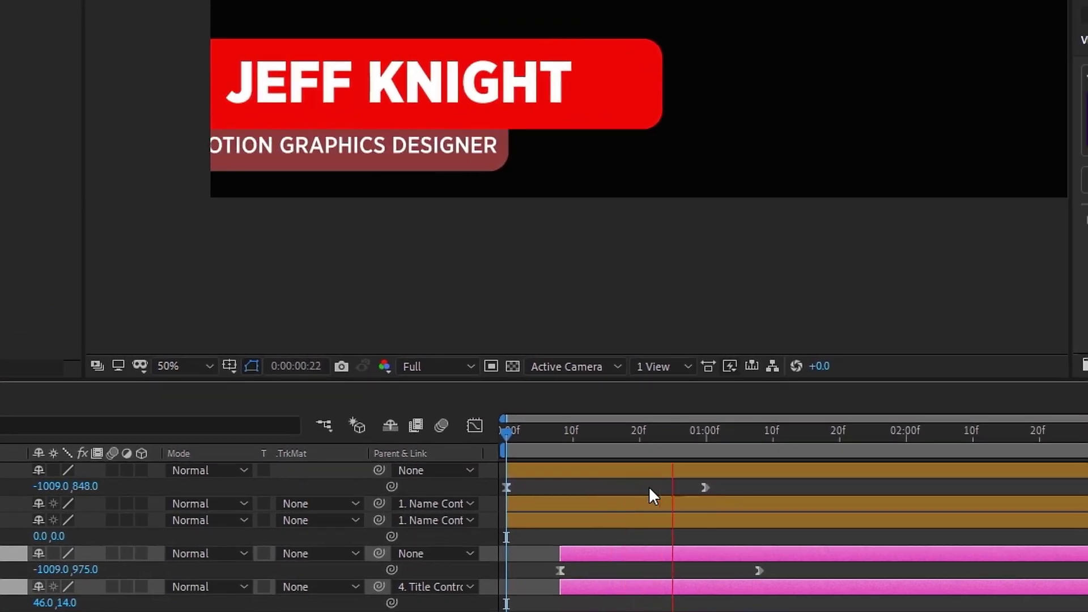
# - Review the slide-in with both end keyframes selected, then collapse the controller and Name layers
pyautogui.click(705, 487)
pyautogui.keyDown('shift'); pyautogui.click(759, 571); pyautogui.keyUp('shift')
pyautogui.press('space')
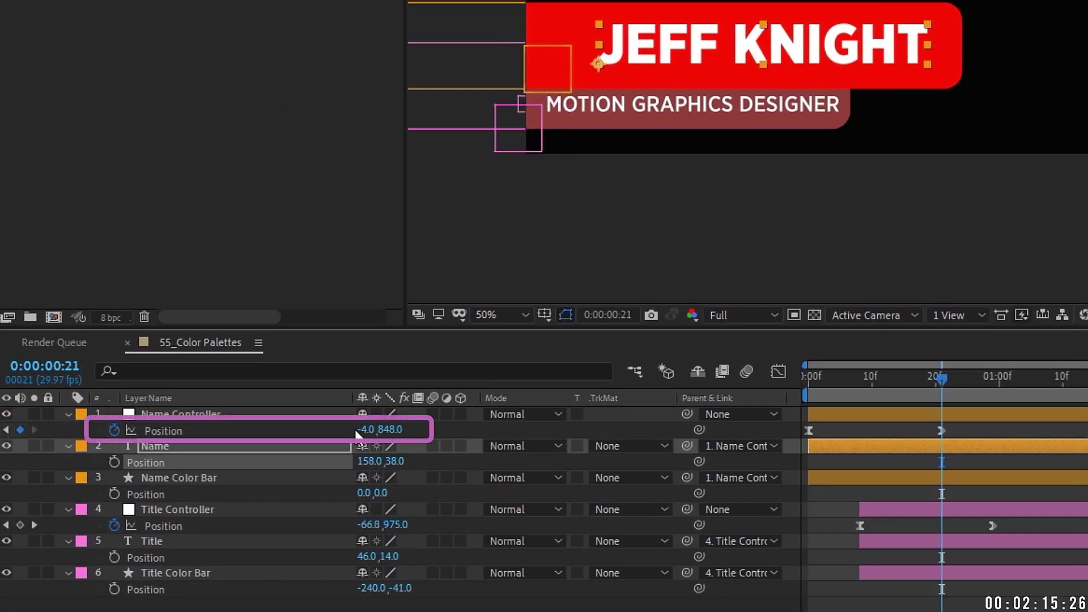
pyautogui.moveTo(367, 432); pyautogui.dragTo(283, 432)
pyautogui.press('k')
pyautogui.click(179, 478)
pyautogui.click(68, 414)
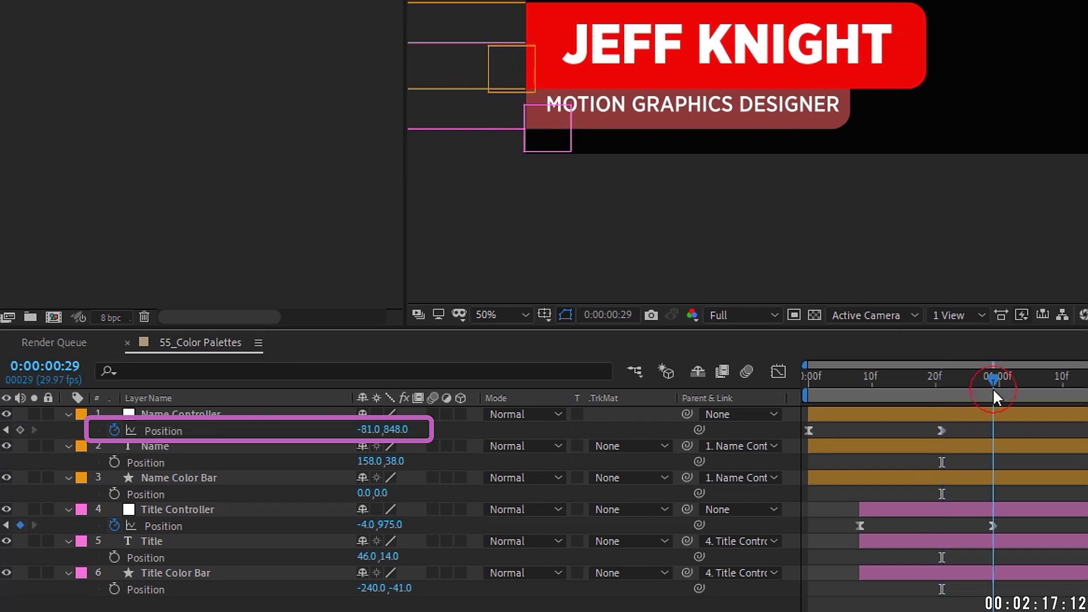
pyautogui.click(90, 385)
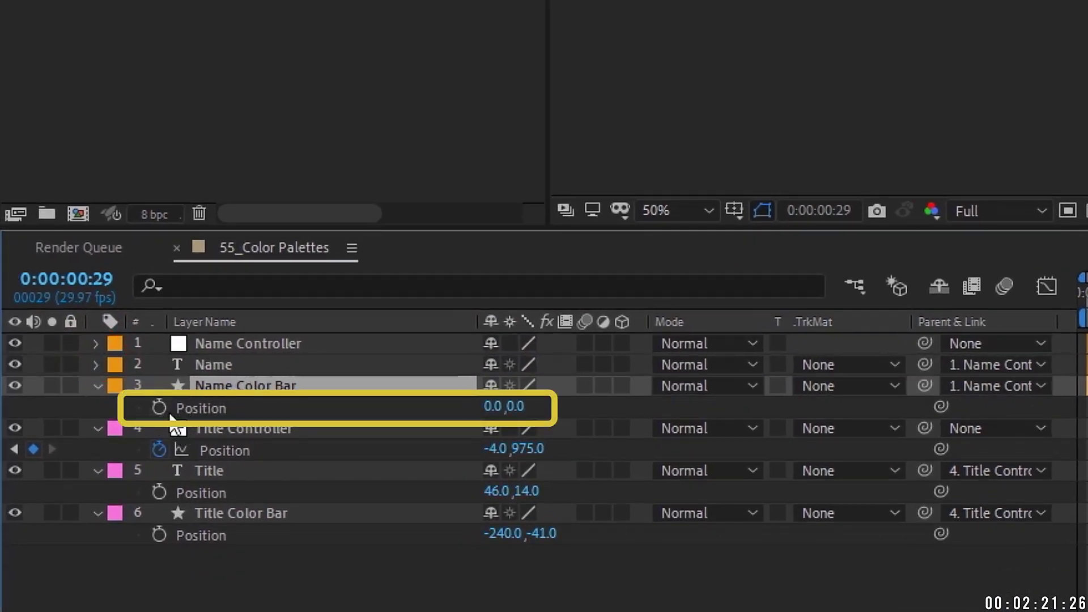
# - Give Name Color Bar Position the expression dNmae=thisComp.layer("Name").sourceRectAtTime(time).width;value+[dNmae
pyautogui.keyDown('alt'); pyautogui.click(159, 408); pyautogui.keyUp('alt')
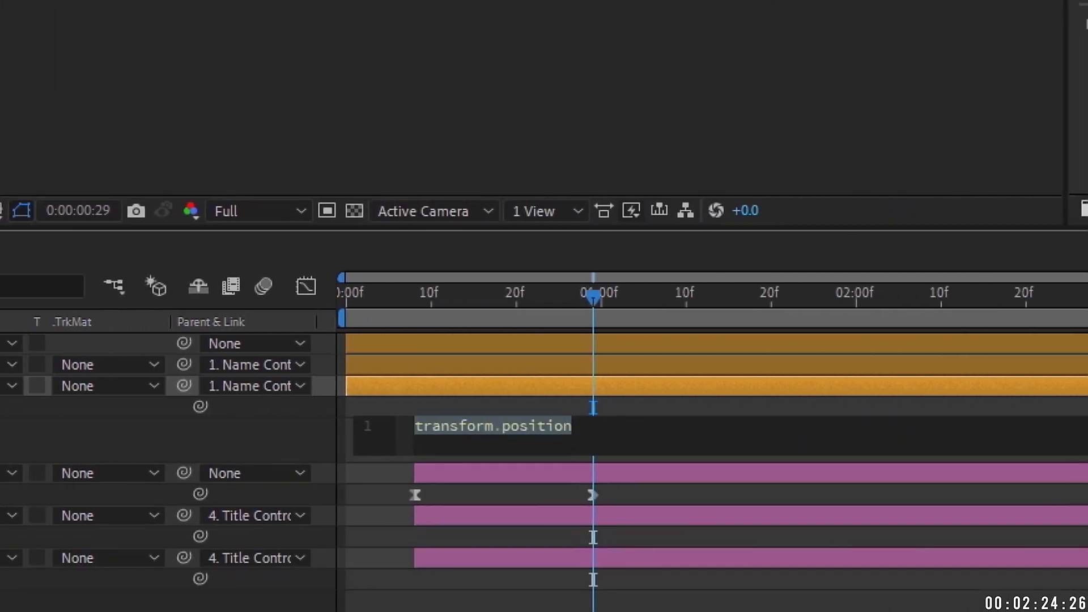
pyautogui.write('dNmae')
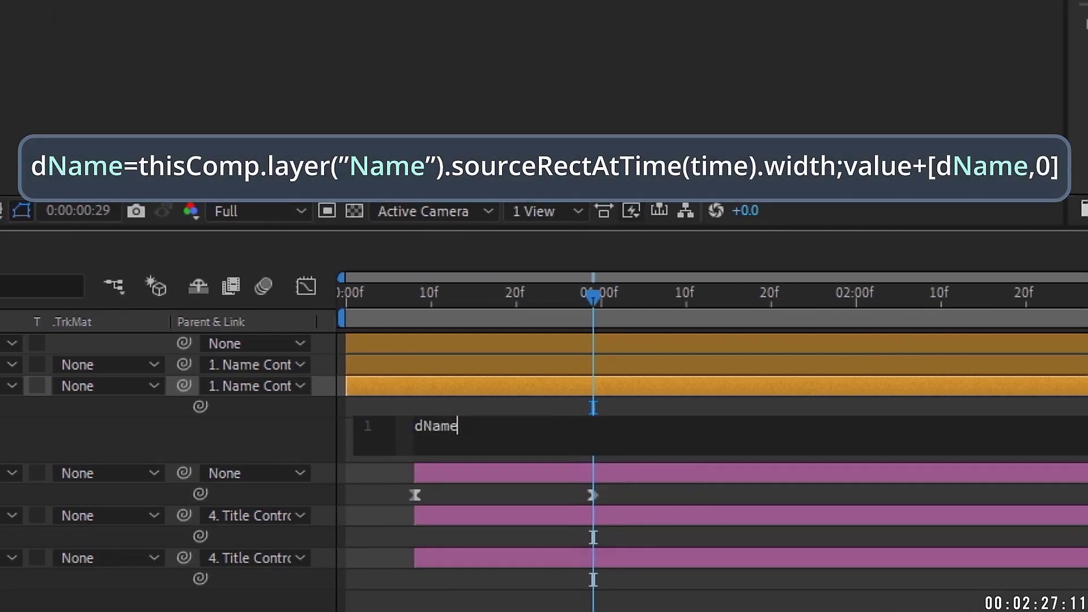
pyautogui.write('=thisComp.l')
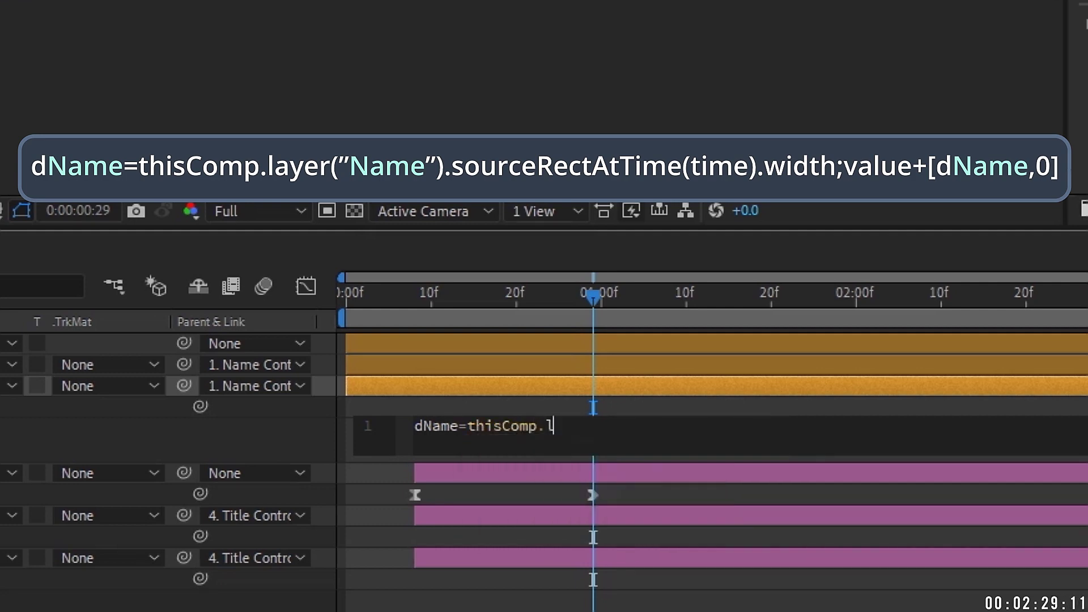
pyautogui.write('ayer("Name")')
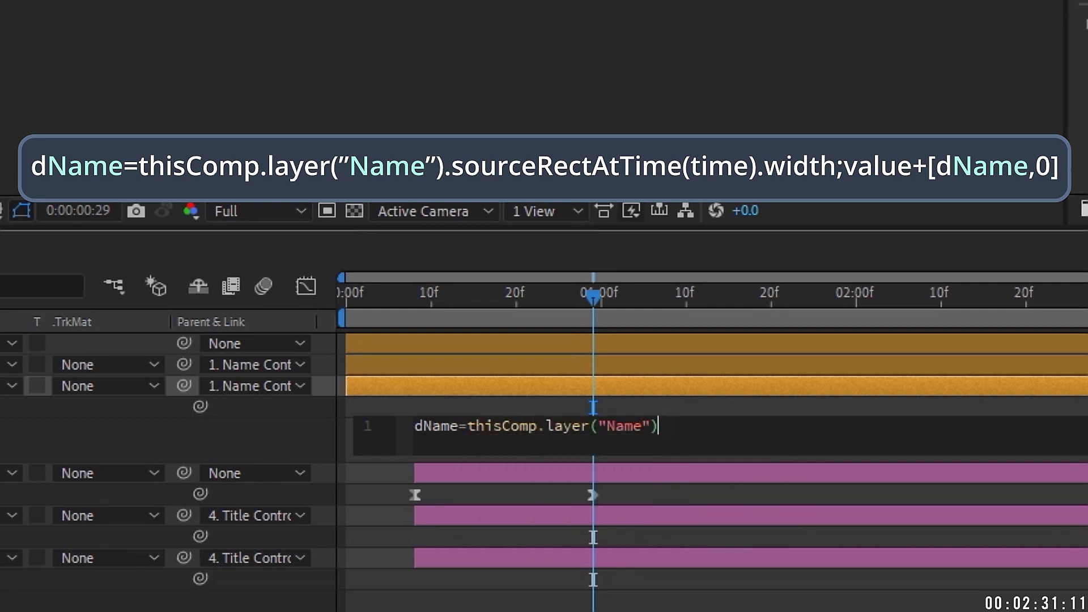
pyautogui.write('.sourceRe')
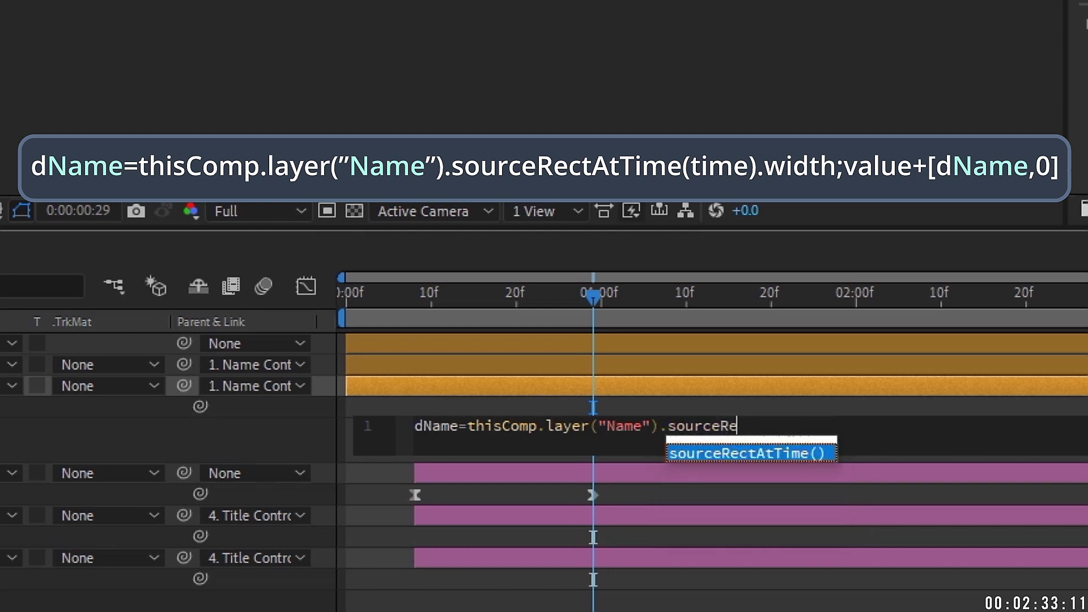
pyautogui.write('ctAtTime09')
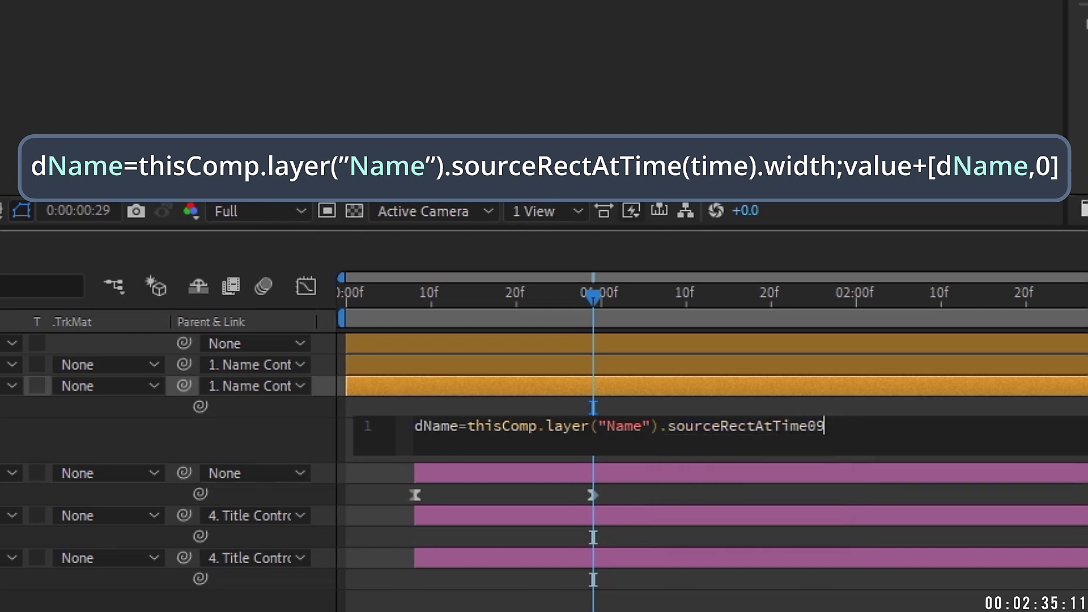
pyautogui.press('BackSpace')
pyautogui.press('BackSpace')
pyautogui.write('(time).wi')
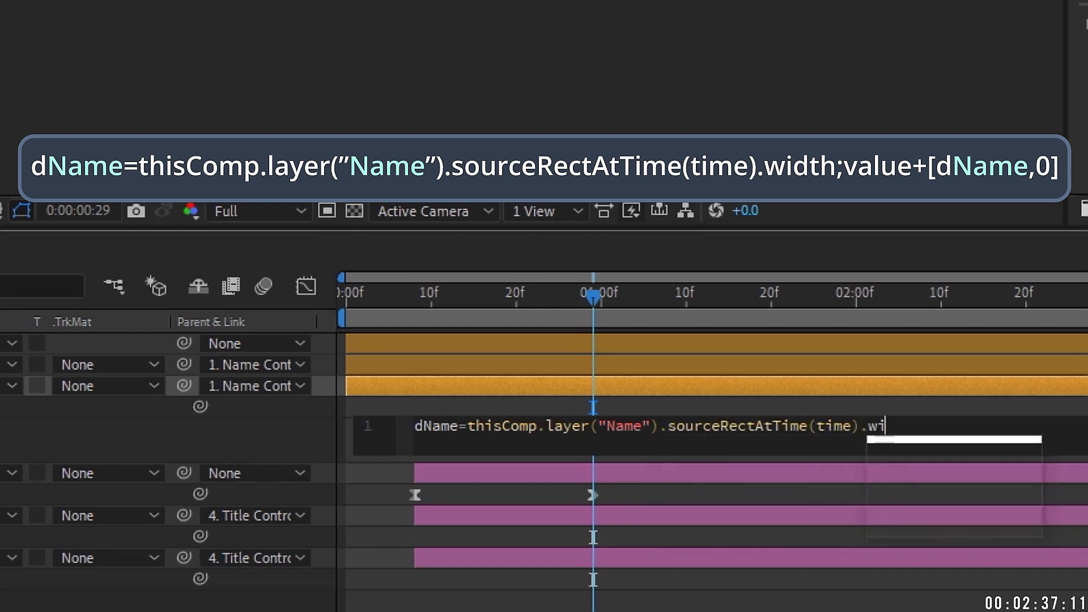
pyautogui.write('dth;value+')
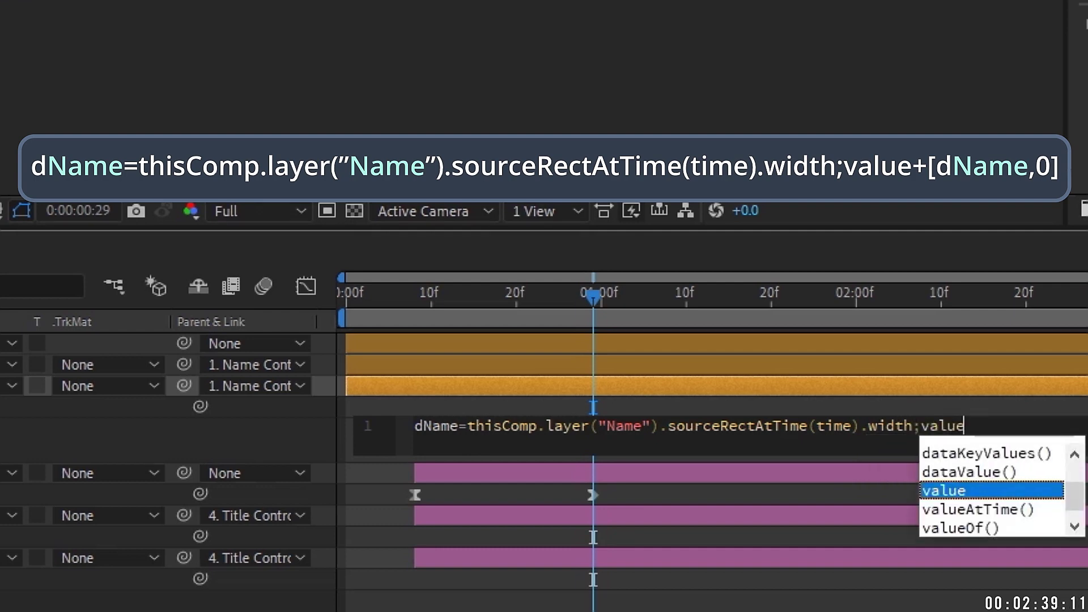
pyautogui.write('[dNmae')
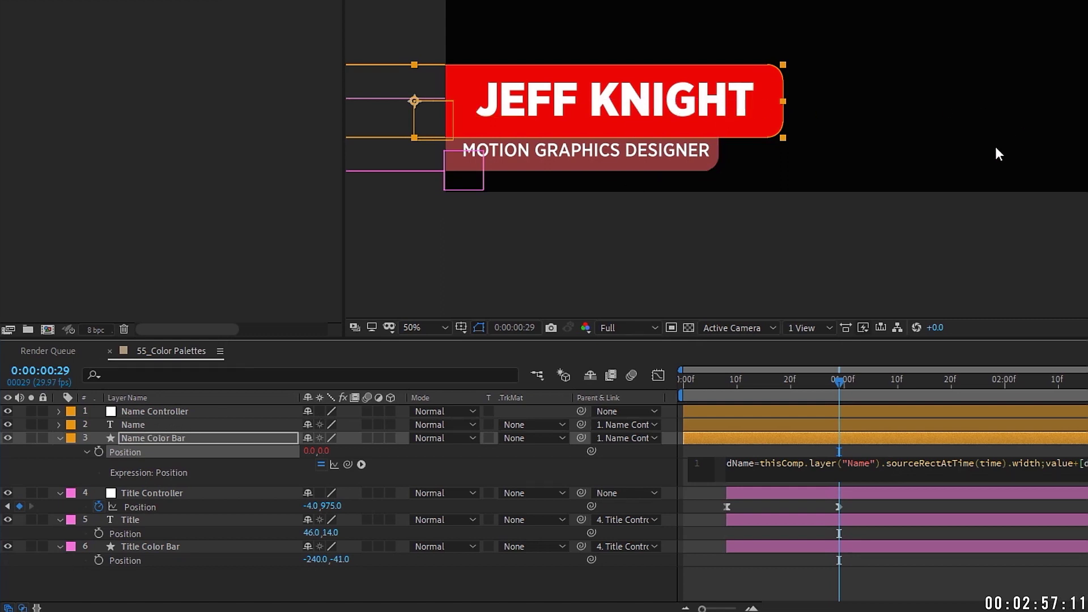
# - Commit the position expression and set the red bar's X offset to -13.4
pyautogui.press('KP_Enter')
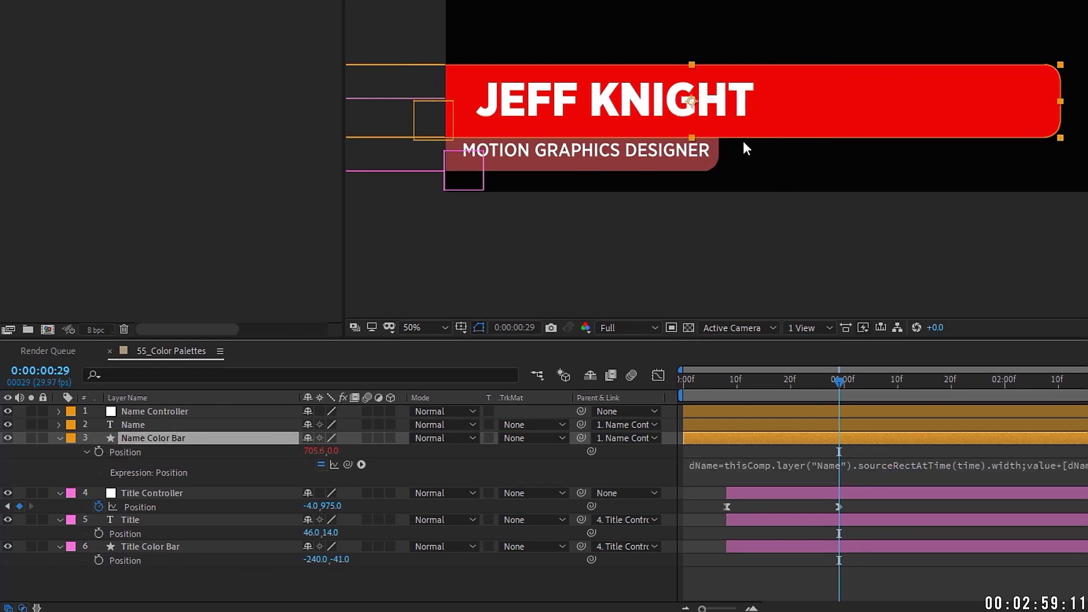
pyautogui.click(282, 450)
pyautogui.moveTo(318, 451); pyautogui.dragTo(123, 451)
# - Test the bar by retyping a different name, then restore the original name text
pyautogui.click(146, 426)
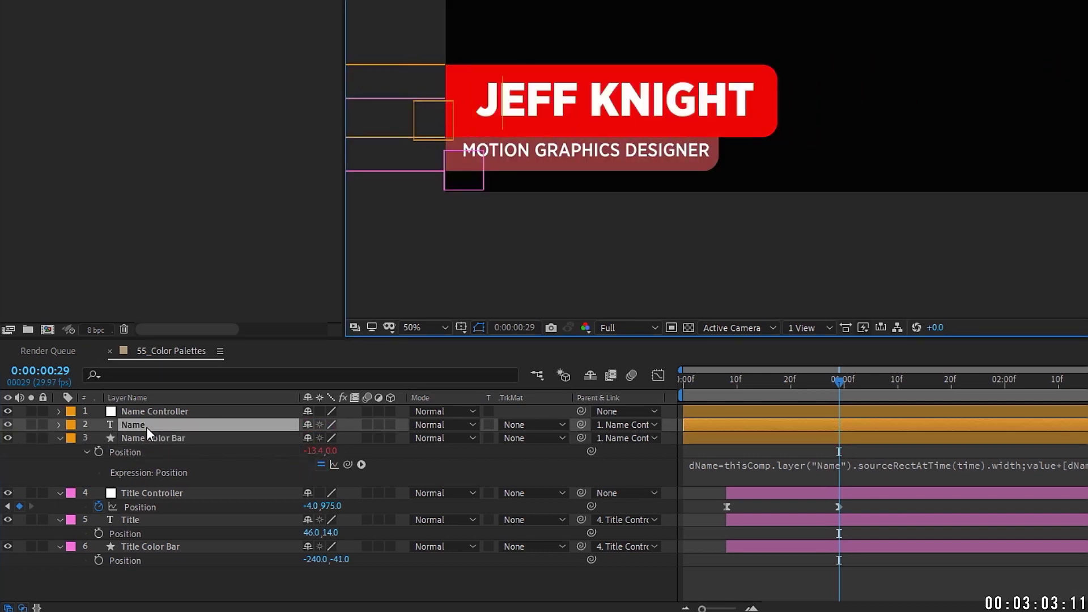
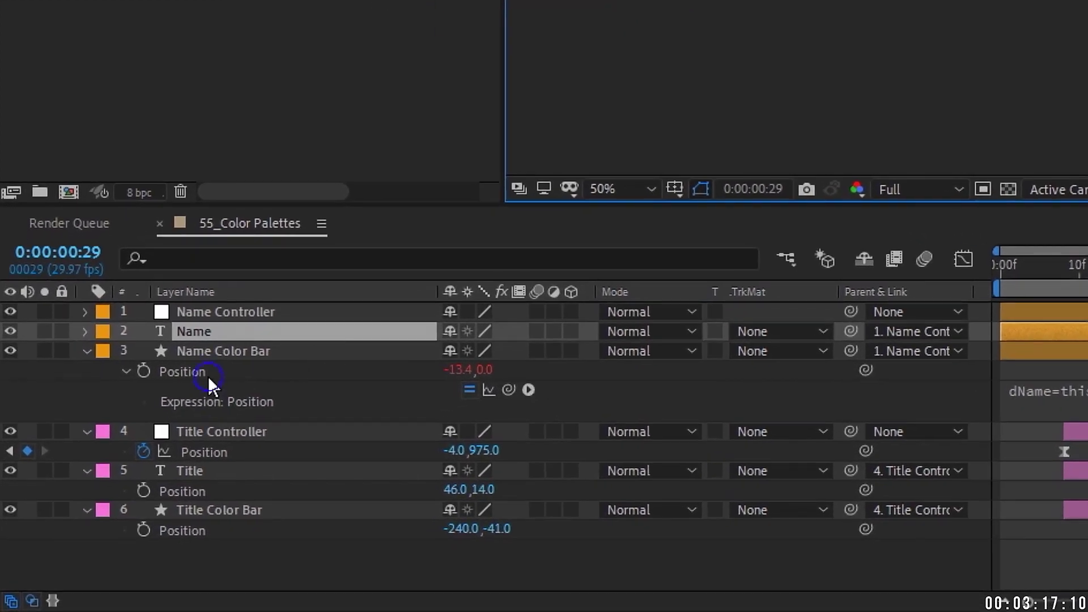
# - Copy the Name Color Bar position expression onto Title Color Bar's Position
pyautogui.rightClick(209, 379)
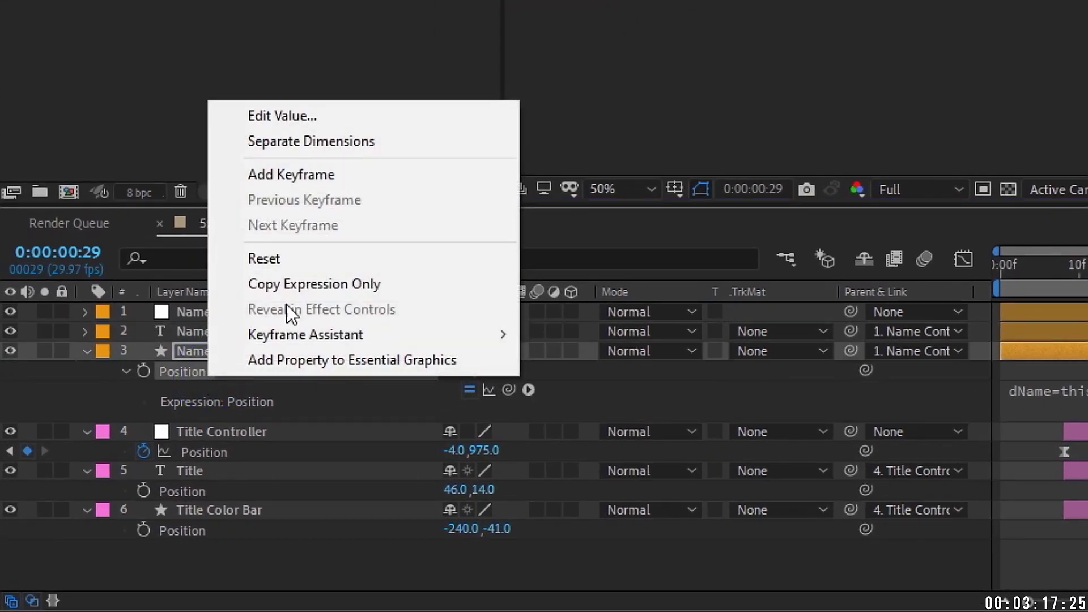
pyautogui.click(320, 283)
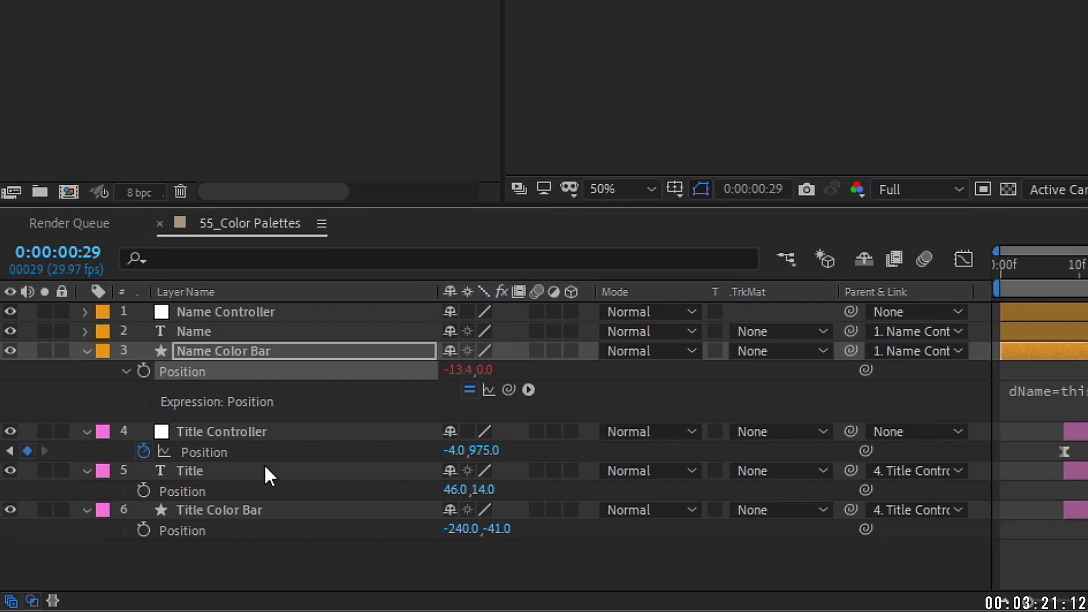
pyautogui.click(240, 510)
pyautogui.hotkey('ctrl', 'v')
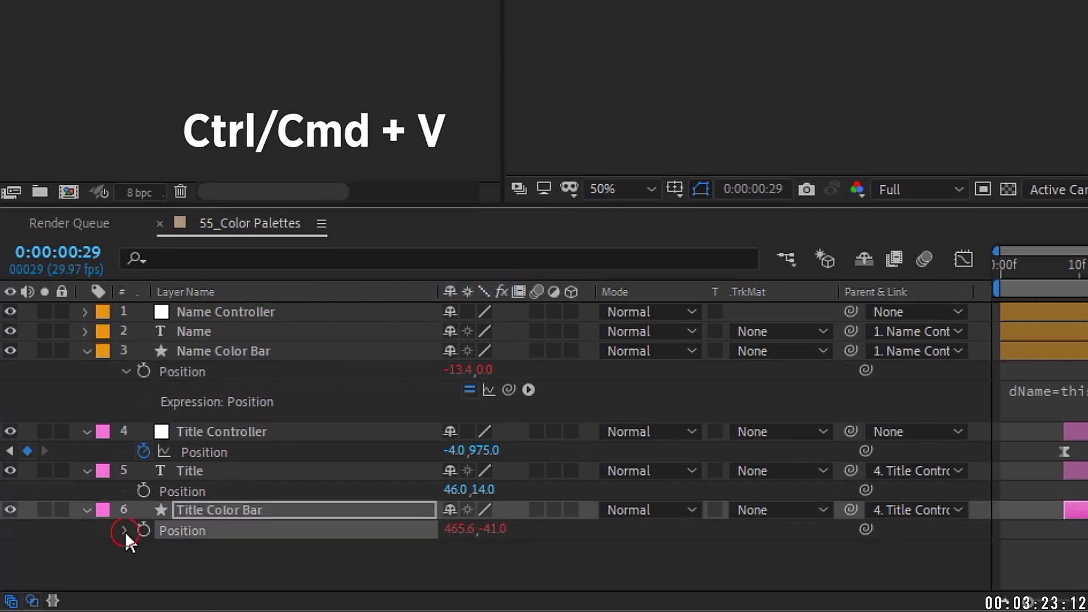
pyautogui.click(124, 530)
pyautogui.click(1087, 550)
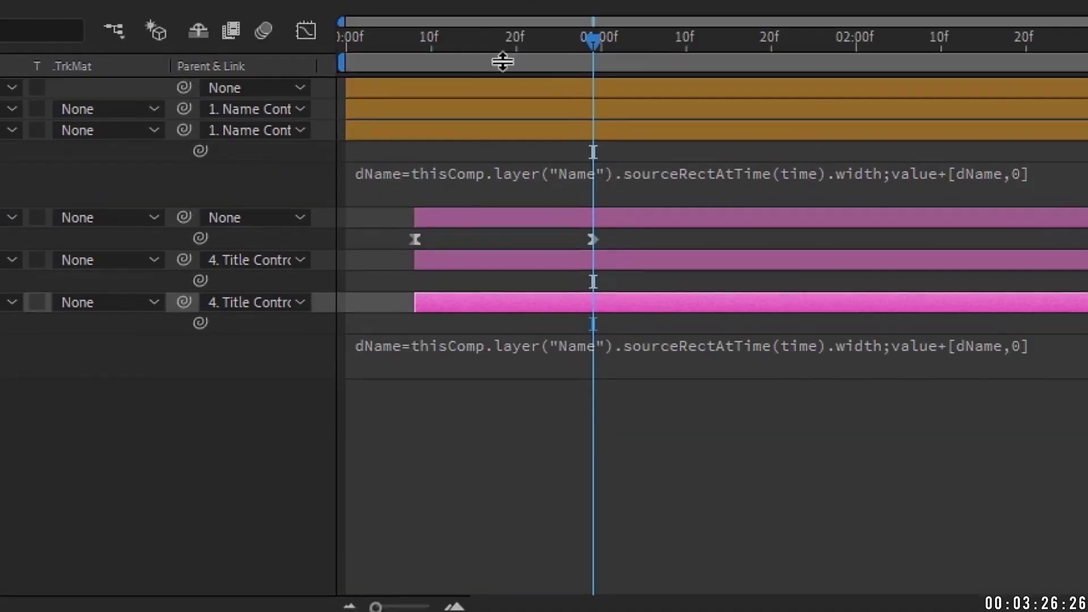
pyautogui.click(610, 468)
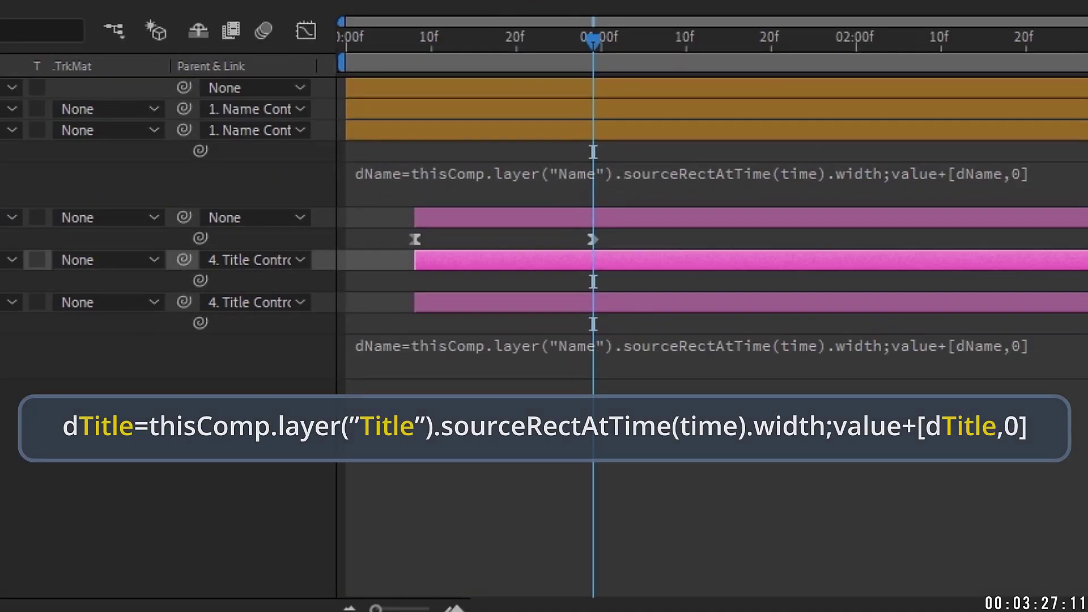
# - Edit the pasted expression to use dTitle and the Title layer, then commit it
pyautogui.click(555, 354)
pyautogui.click(461, 343)
pyautogui.press('BackSpace')
pyautogui.press('BackSpace')
pyautogui.press('BackSpace')
pyautogui.press('BackSpace')
pyautogui.write('Title')
pyautogui.press('BackSpace')
pyautogui.press('BackSpace')
pyautogui.press('BackSpace')
pyautogui.press('BackSpace')
pyautogui.write('Title')
pyautogui.press('Escape')
pyautogui.press('BackSpace')
pyautogui.press('BackSpace')
pyautogui.press('BackSpace')
pyautogui.press('BackSpace')
pyautogui.write('Title')
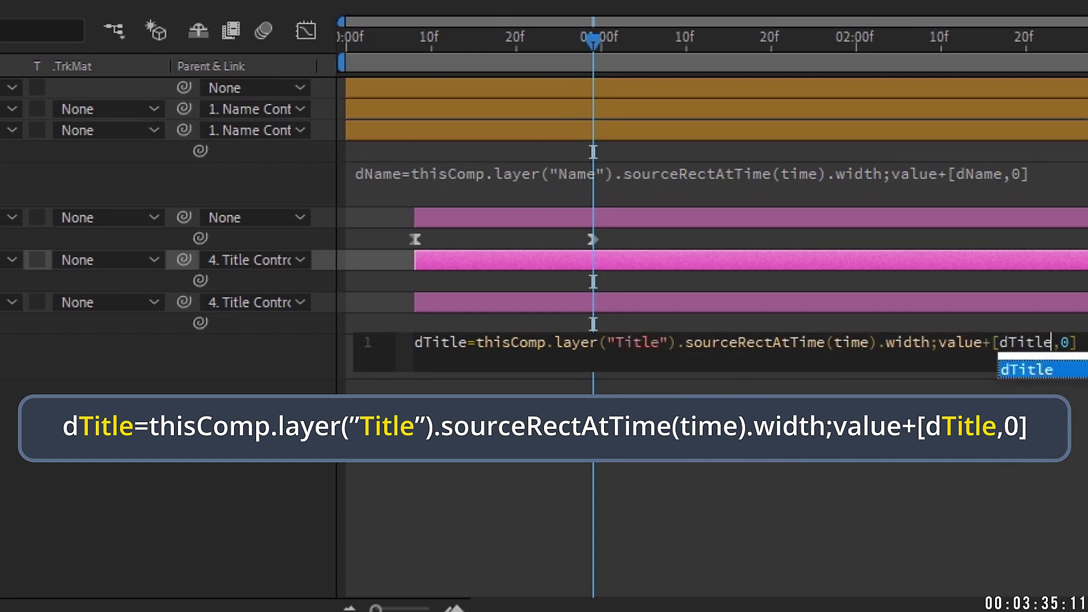
pyautogui.press('KP_Enter')
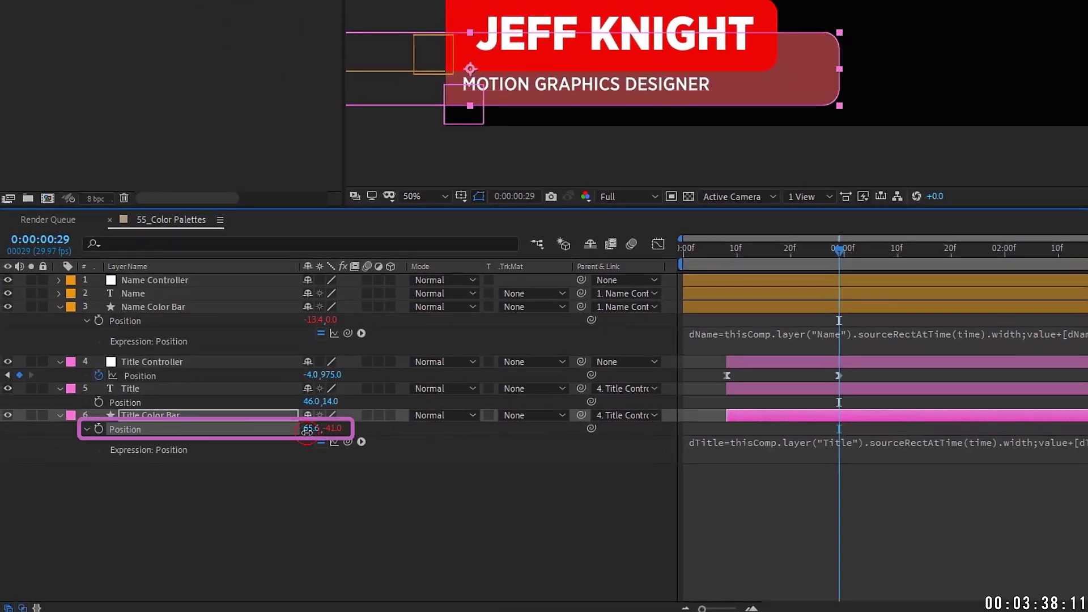
# - Fit the title bar at -271.1, -41.0, test with ENGINEER, then set MOTION GRAPHIC DESIGNER
pyautogui.moveTo(307, 432); pyautogui.dragTo(145, 387)
pyautogui.click(147, 400)
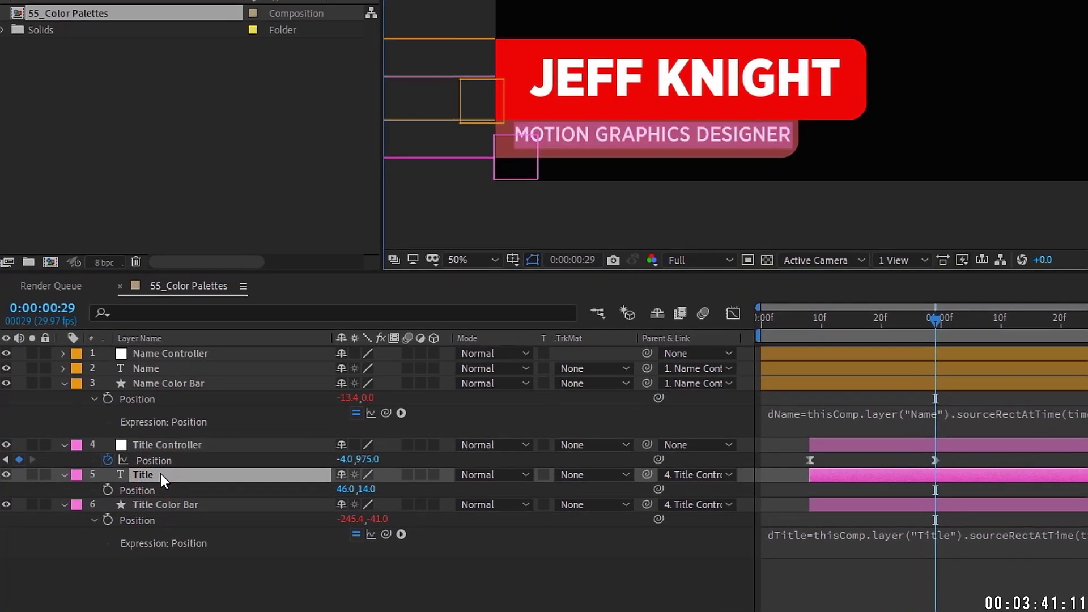
pyautogui.write('ENGIEN')
pyautogui.press('BackSpace')
pyautogui.press('BackSpace')
pyautogui.write('NEER')
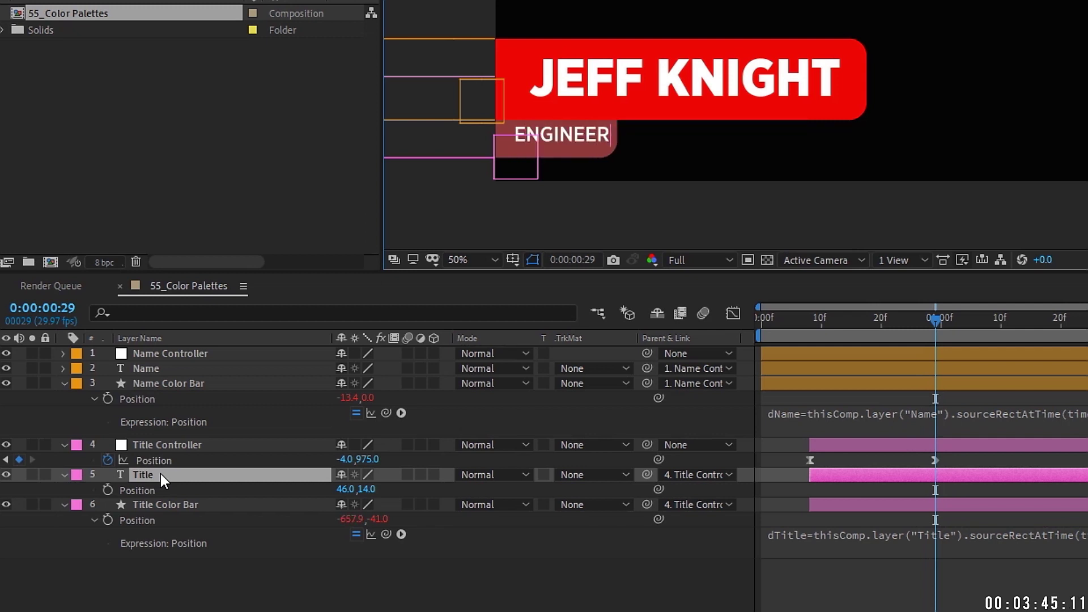
pyautogui.press('BackSpace')
pyautogui.press('BackSpace')
pyautogui.press('BackSpace')
pyautogui.press('BackSpace')
pyautogui.press('BackSpace')
pyautogui.press('BackSpace')
pyautogui.press('BackSpace')
pyautogui.press('BackSpace')
pyautogui.write('MOTION GRAP')
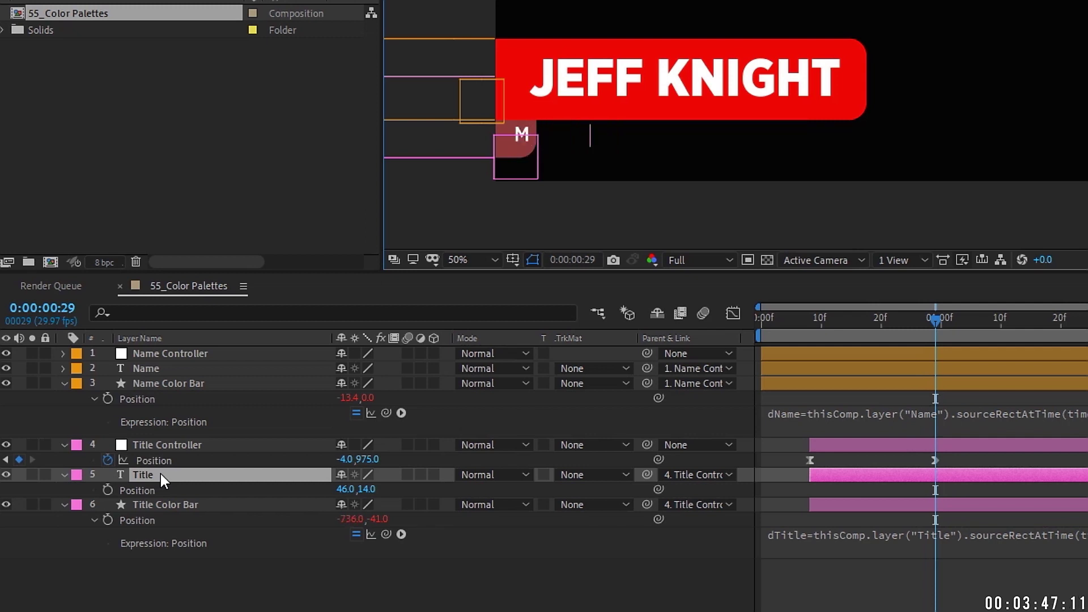
pyautogui.write('HIC DESIGNER')
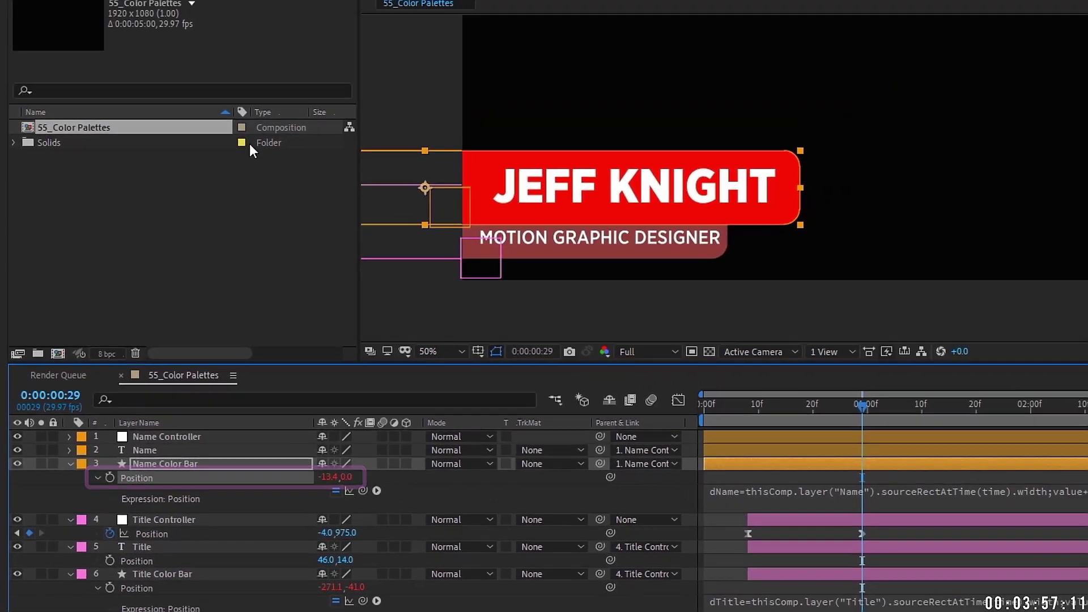
# - Save the Position expression as animation preset LowerThird_BarExtender in User Presets > 7 MINAE
pyautogui.click(204, 17)
pyautogui.click(207, 33)
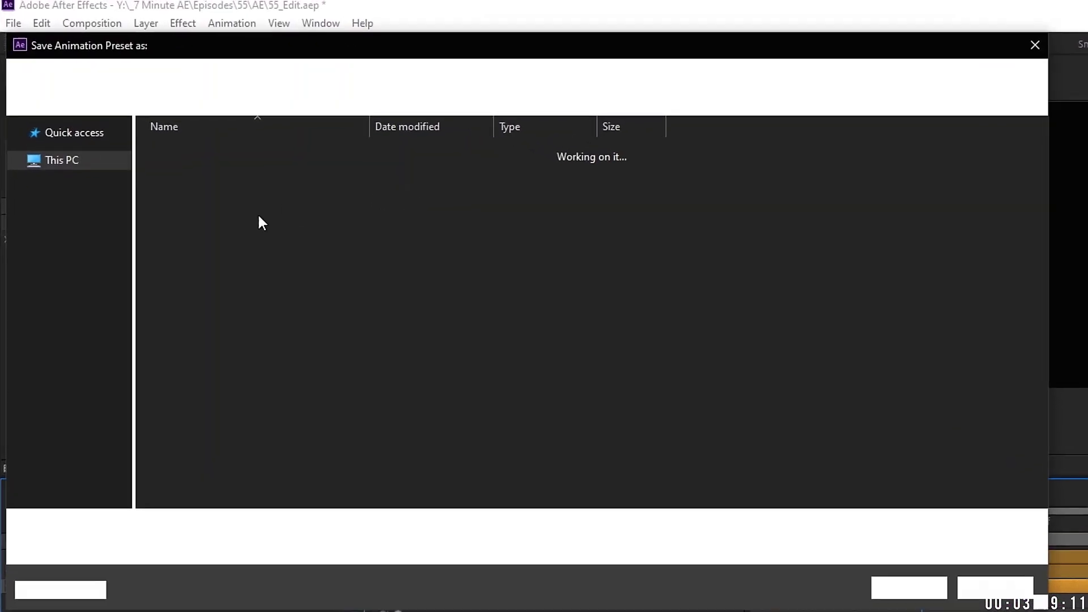
pyautogui.click(78, 223)
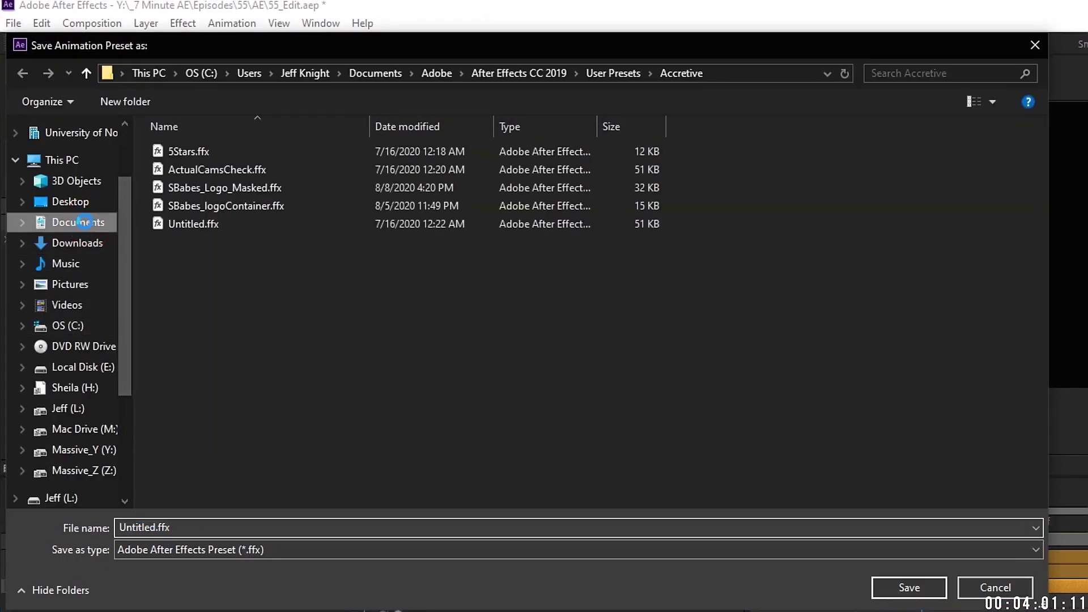
pyautogui.doubleClick(222, 151)
pyautogui.doubleClick(249, 242)
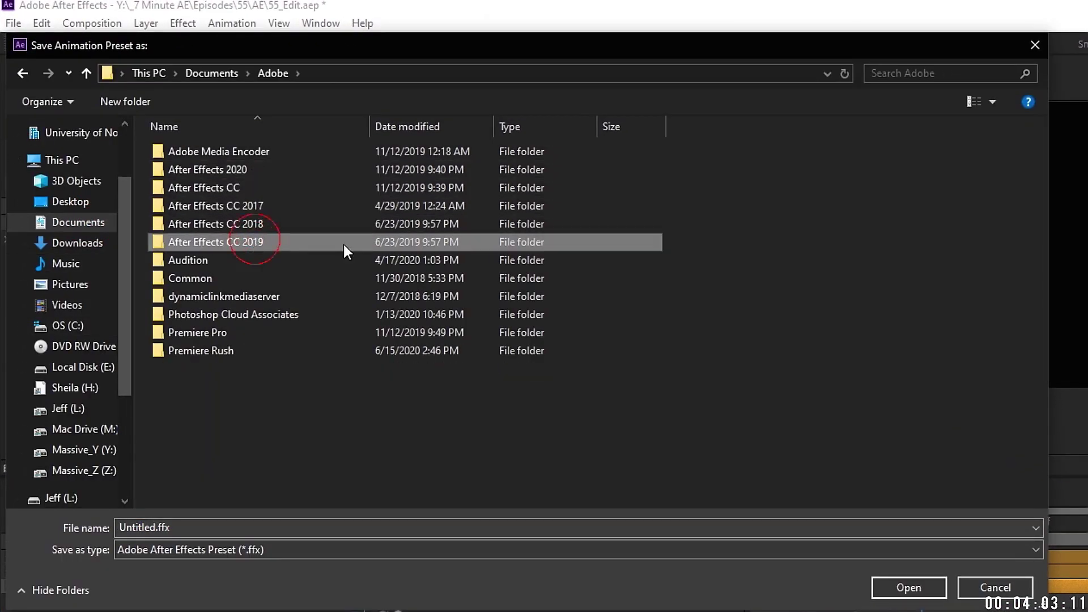
pyautogui.doubleClick(214, 172)
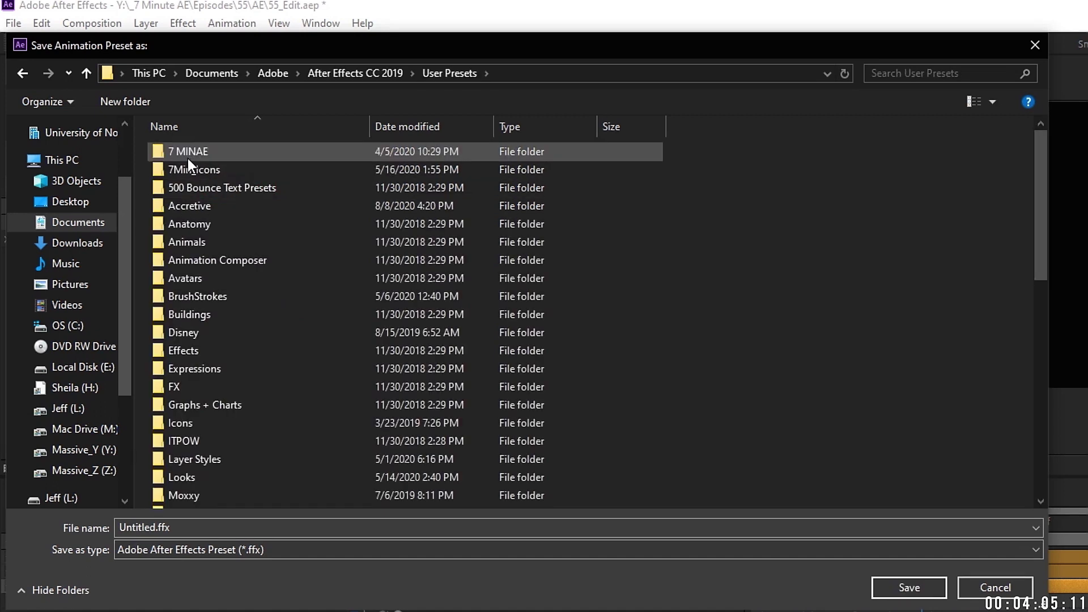
pyautogui.doubleClick(190, 153)
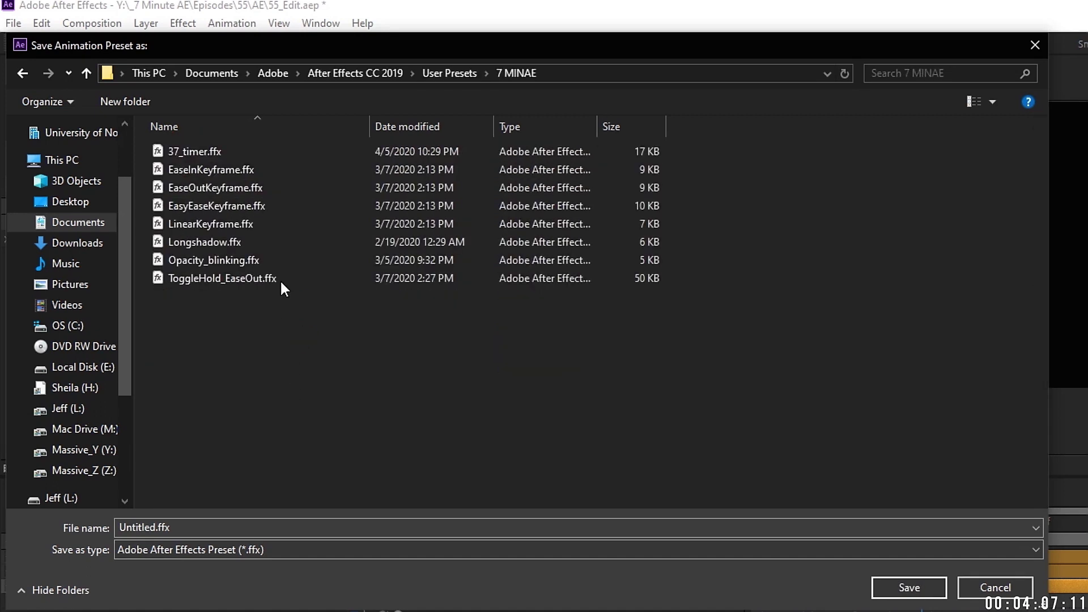
pyautogui.click(305, 527)
pyautogui.write('LowerThird_BarExtender')
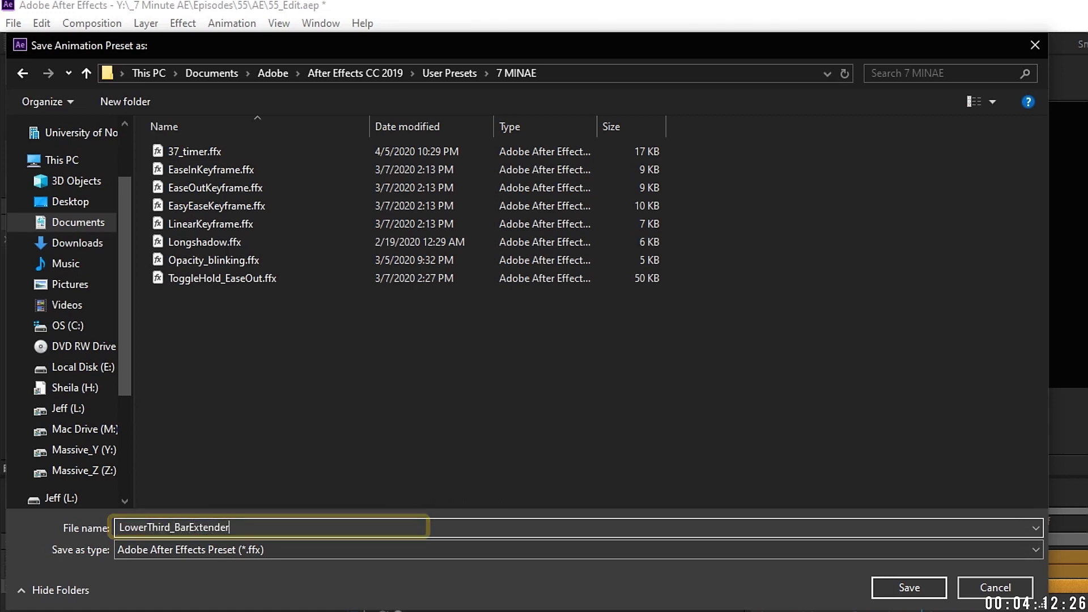
pyautogui.press('Return')
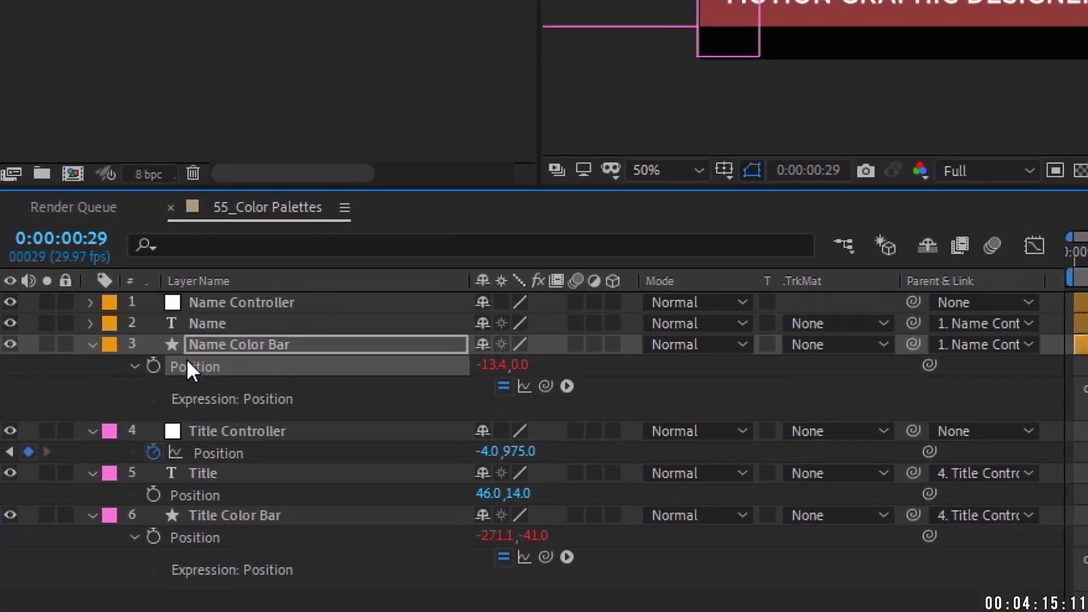
# - Remove Name Color Bar's position expression and reapply it via the LowerThird_BarExtender preset
pyautogui.keyDown('alt'); pyautogui.click(153, 367); pyautogui.keyUp('alt')
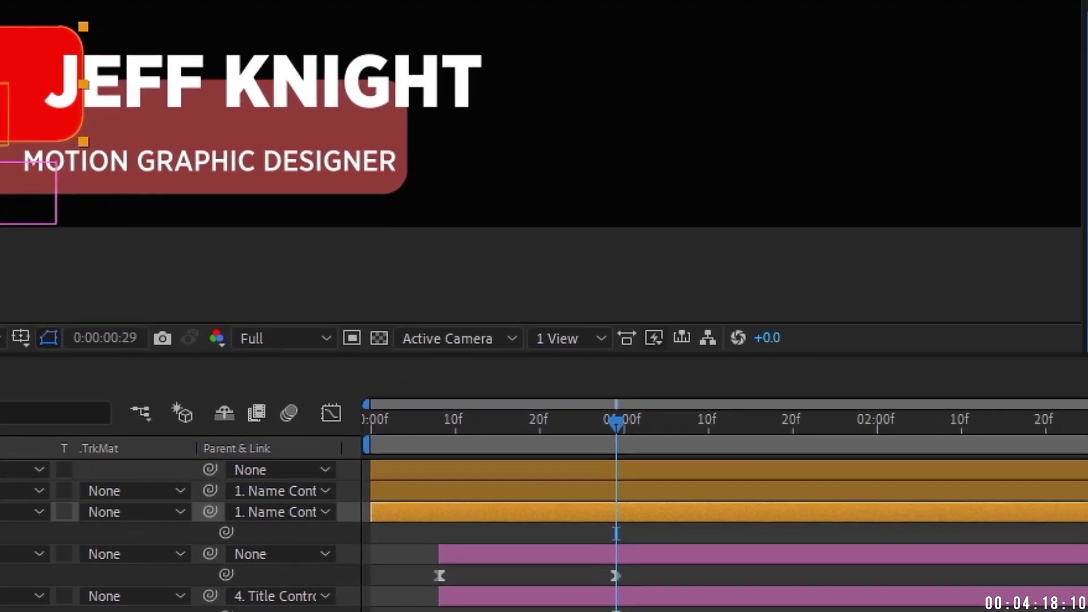
pyautogui.click(1079, 170)
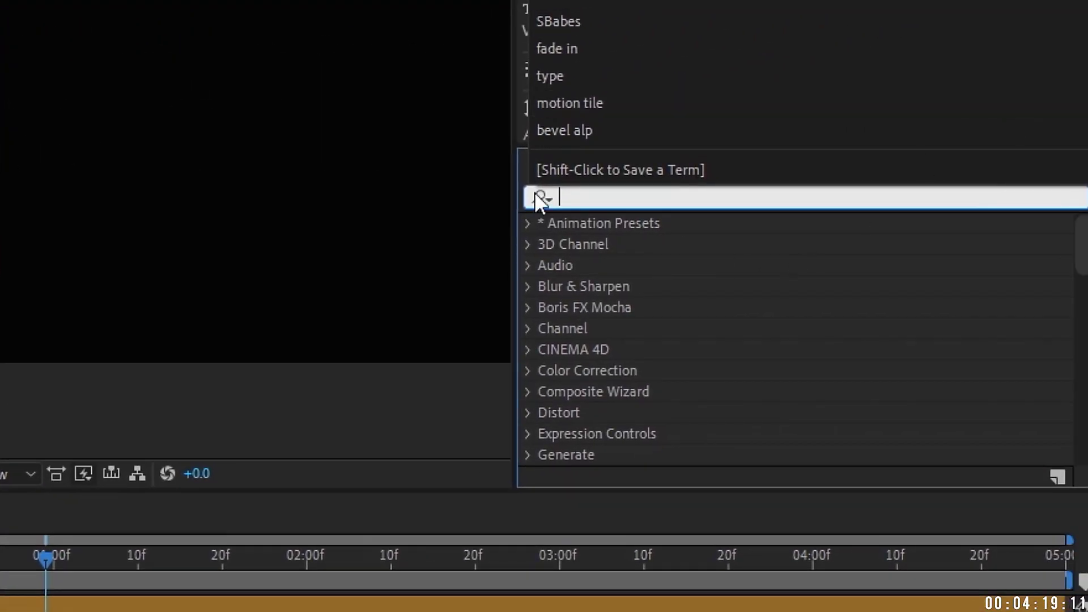
pyautogui.click(530, 220)
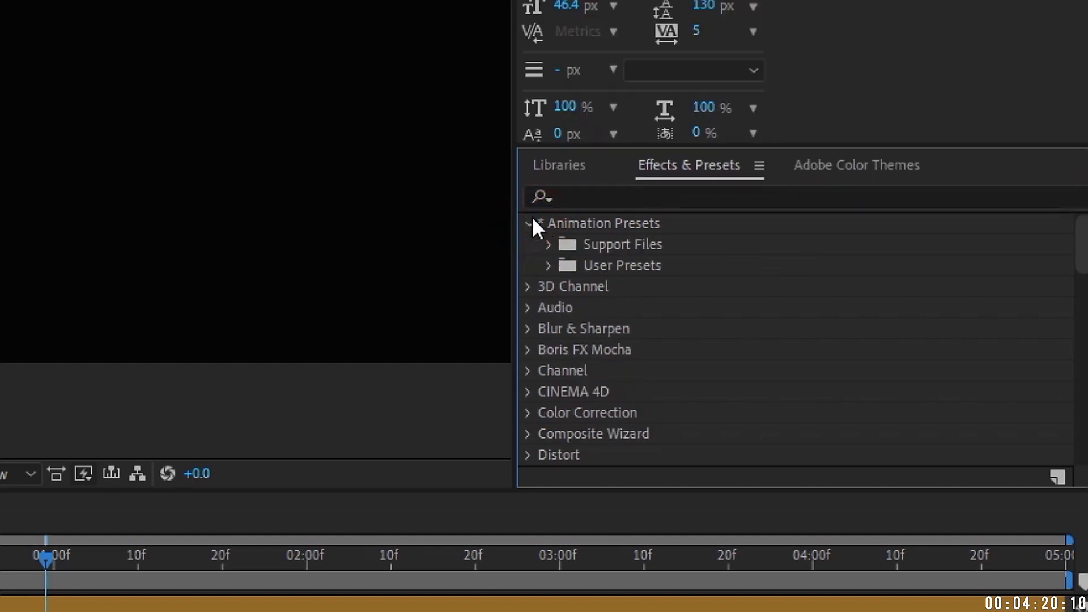
pyautogui.click(545, 271)
pyautogui.click(570, 266)
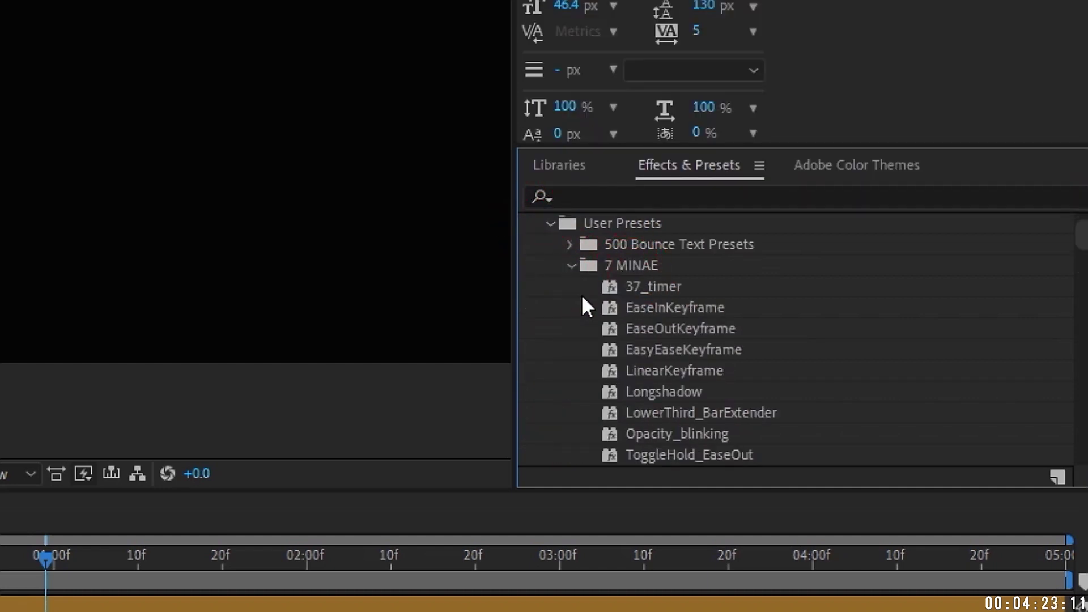
pyautogui.click(687, 403)
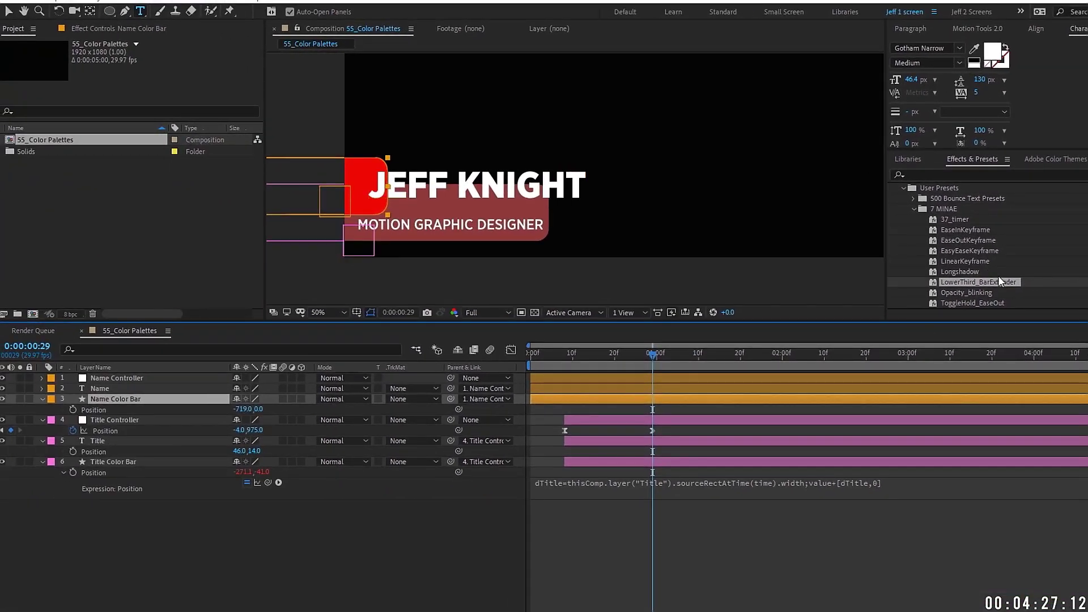
pyautogui.doubleClick(963, 283)
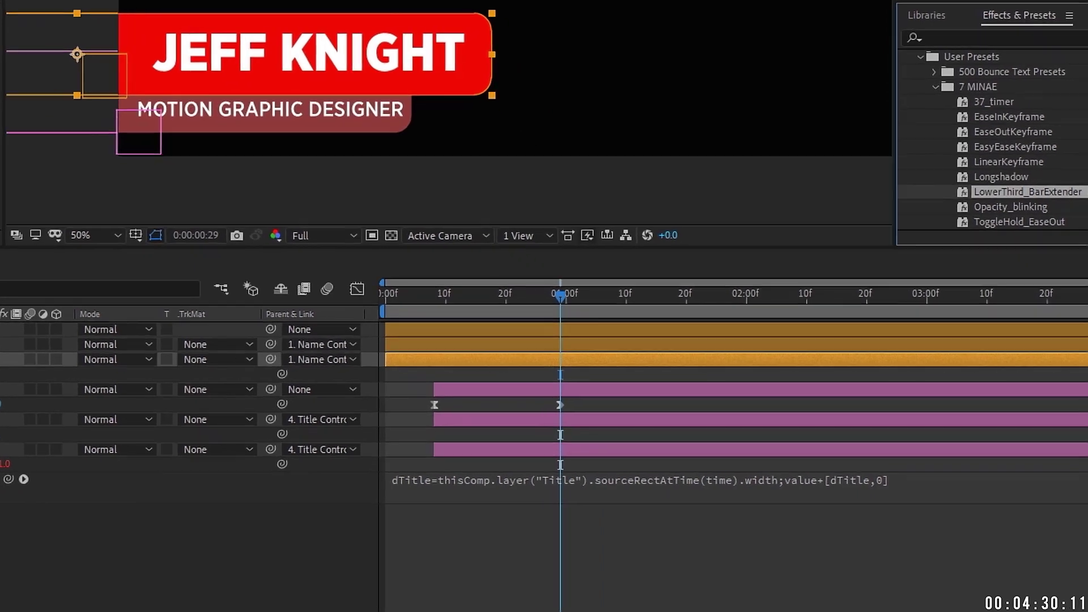
# - Inspect the restored dName expression, leaving it unchanged, and check the Name layer
pyautogui.click(62, 409)
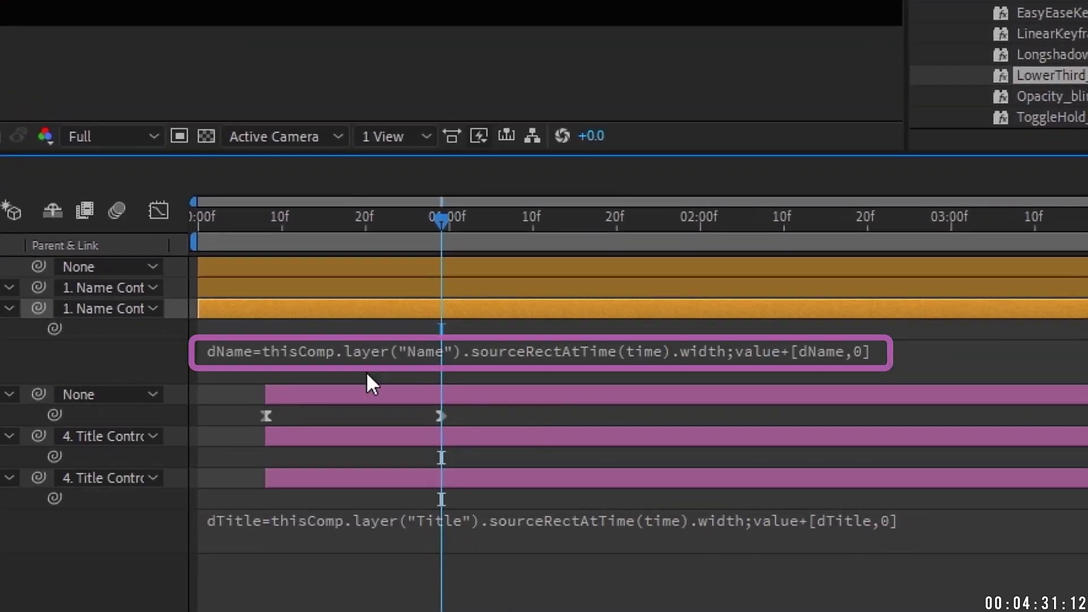
pyautogui.click(354, 348)
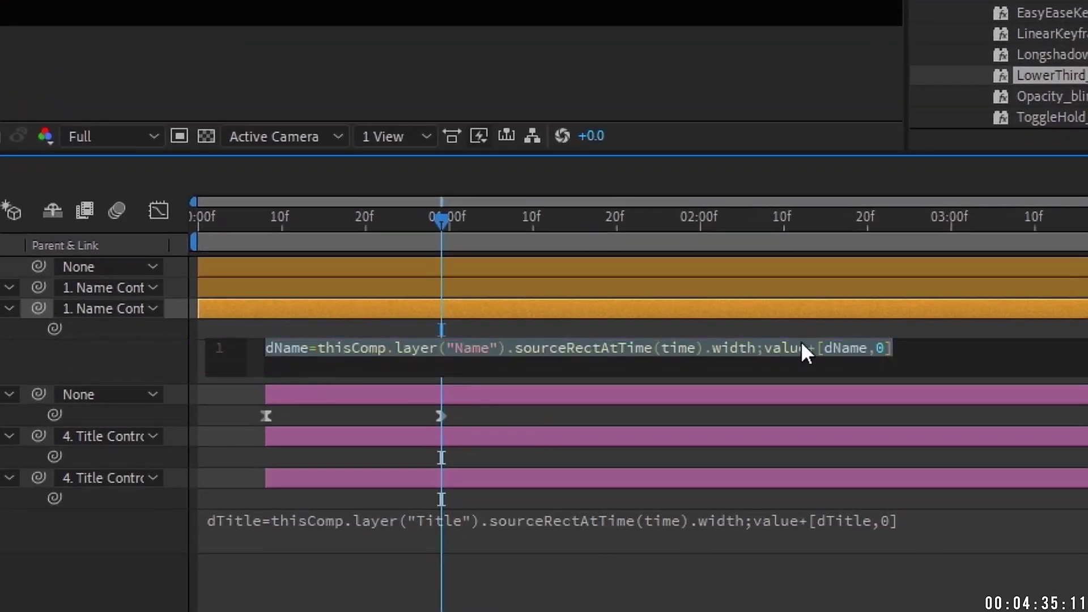
pyautogui.press('KP_Enter')
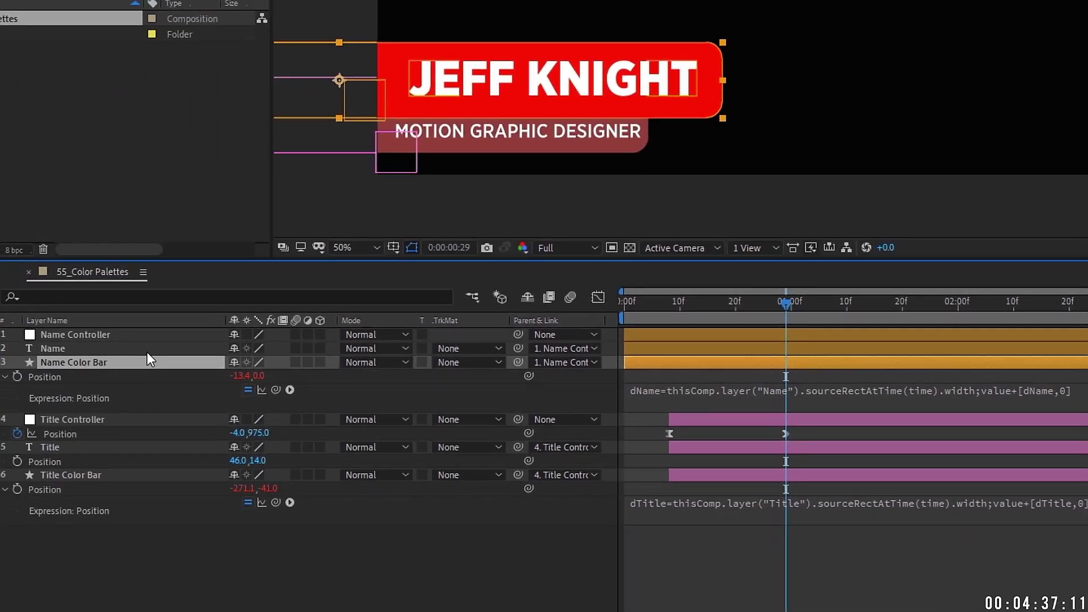
pyautogui.click(67, 347)
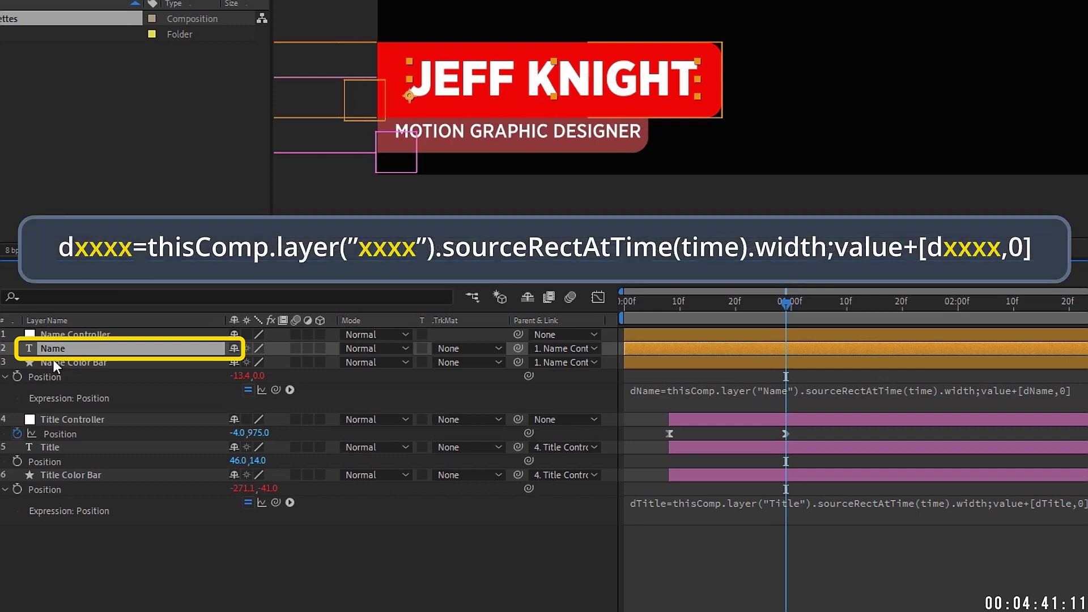
pyautogui.click(709, 391)
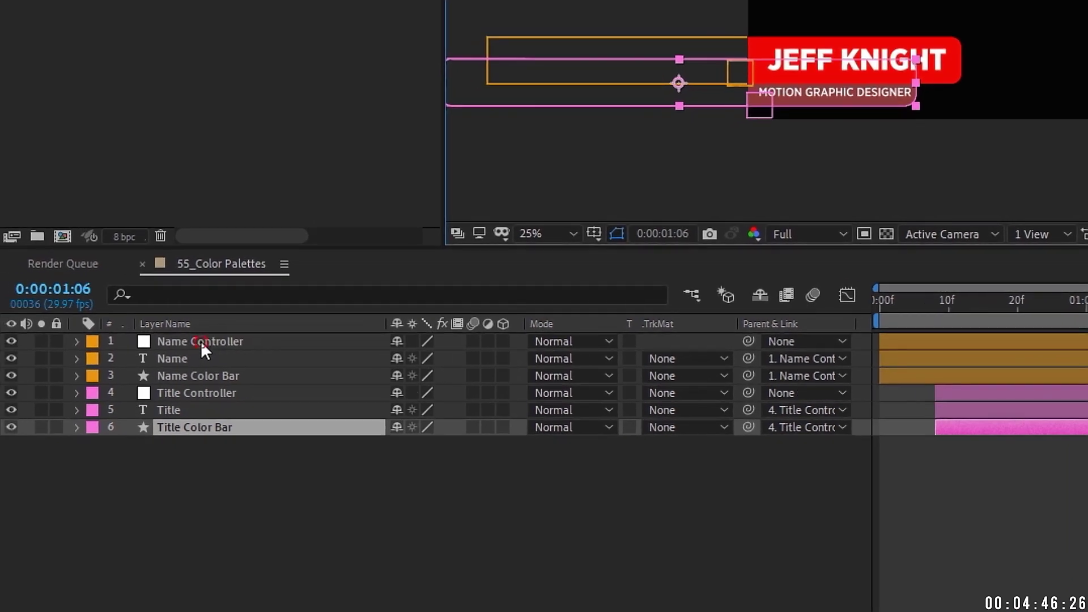
# - Duplicate the six lower-third layers and move the copies below the originals
pyautogui.keyDown('shift'); pyautogui.click(201, 341); pyautogui.keyUp('shift')
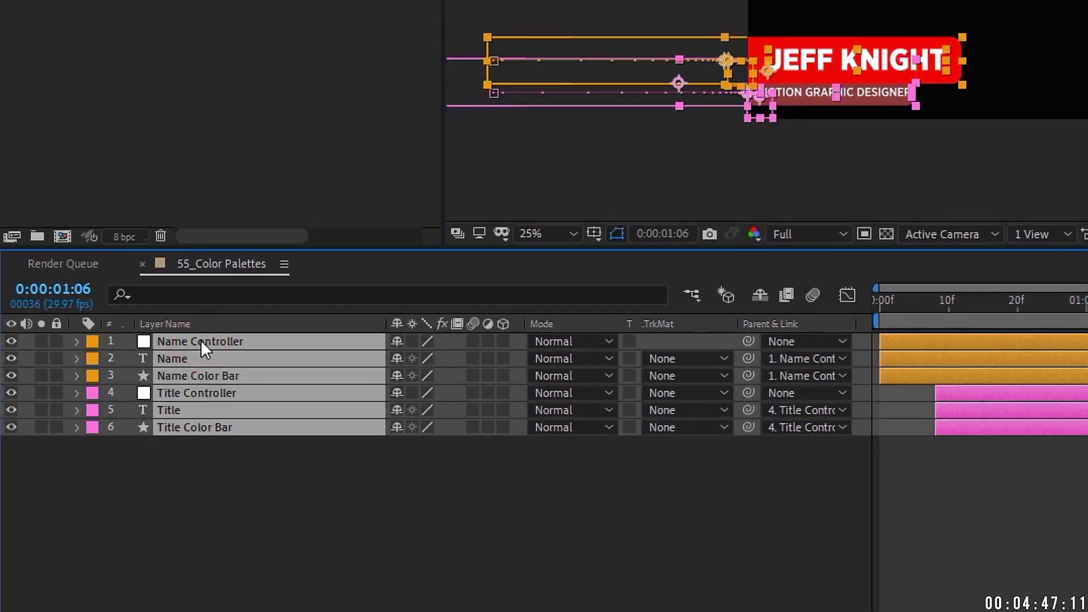
pyautogui.hotkey('ctrl', 'd')
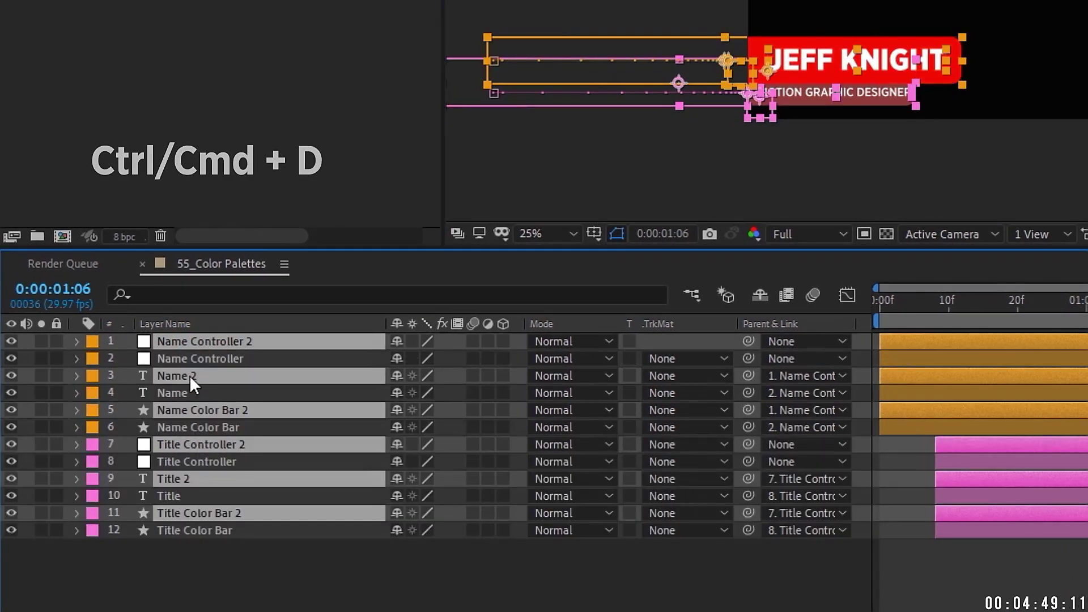
pyautogui.moveTo(189, 375); pyautogui.dragTo(189, 595)
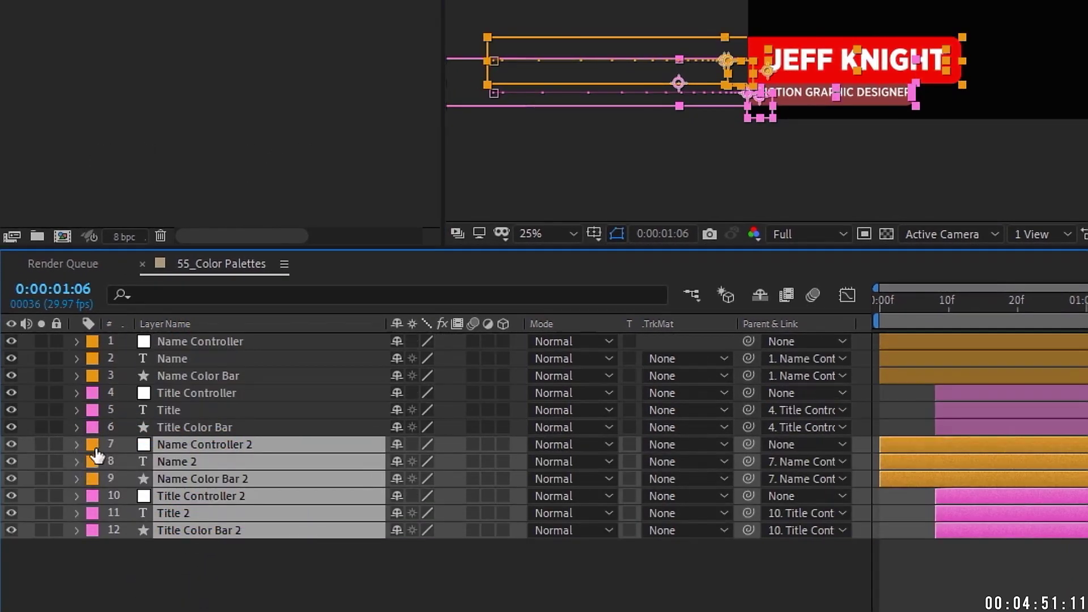
# - Label the name duplicates yellow and the title duplicates cyan
pyautogui.click(216, 445)
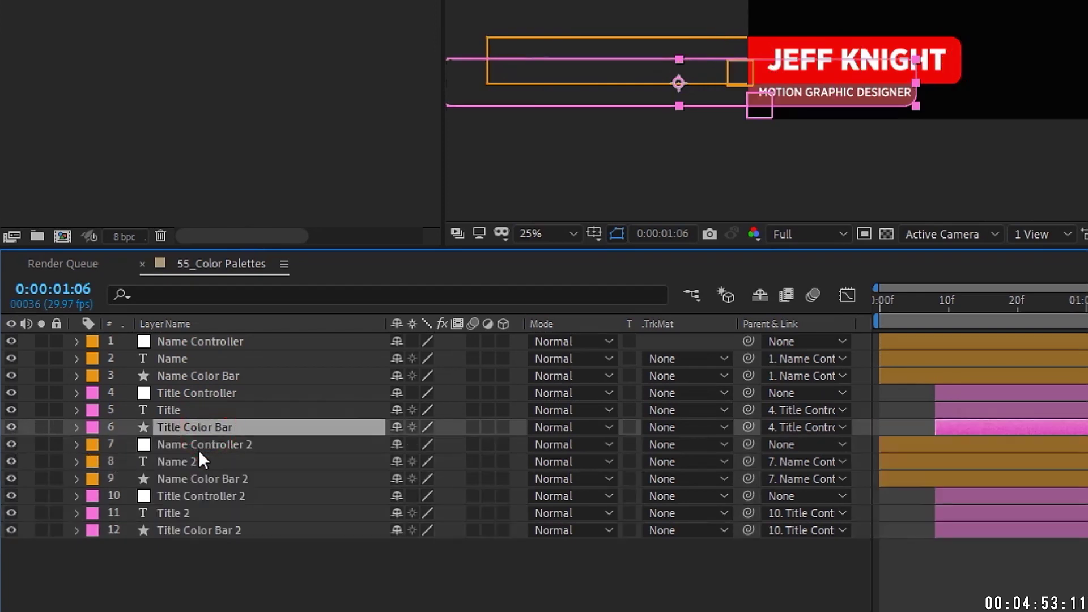
pyautogui.keyDown('shift'); pyautogui.click(174, 478); pyautogui.keyUp('shift')
pyautogui.click(92, 453)
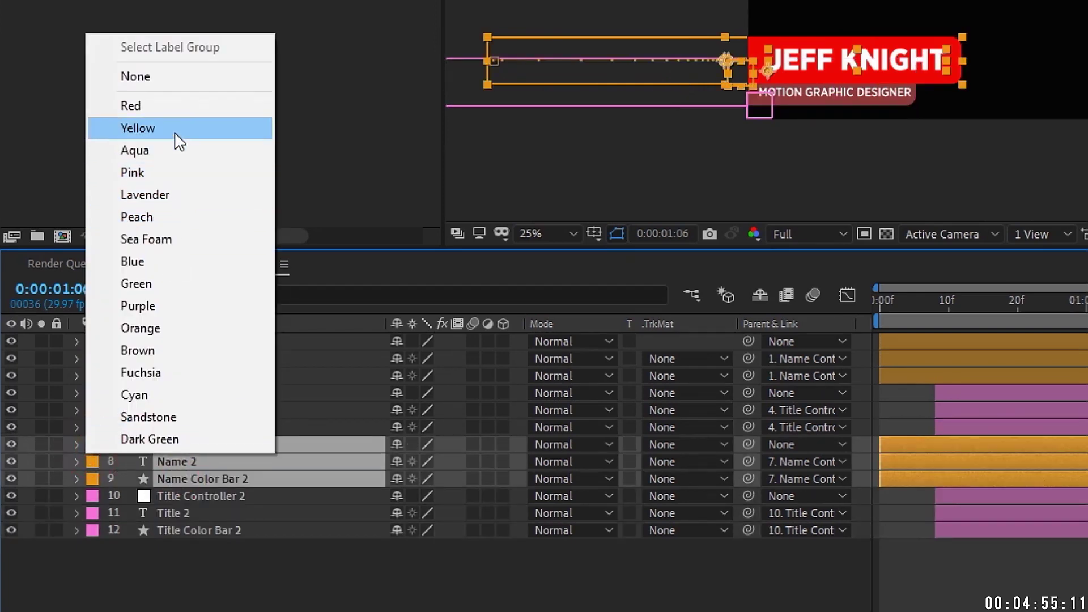
pyautogui.click(176, 146)
pyautogui.click(190, 496)
pyautogui.keyDown('shift'); pyautogui.click(190, 530); pyautogui.keyUp('shift')
pyautogui.click(92, 513)
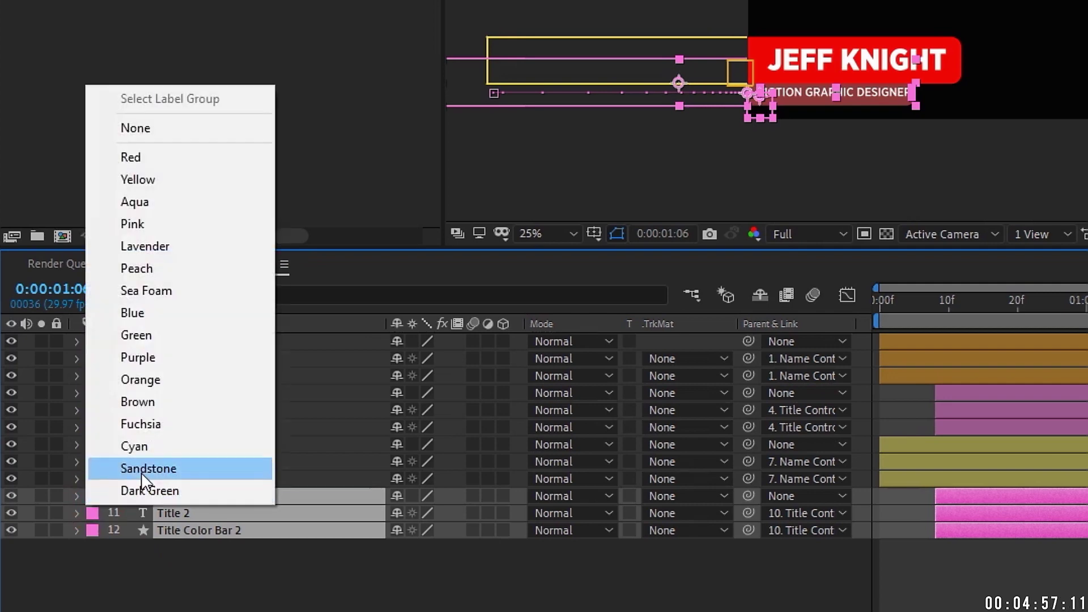
pyautogui.click(150, 446)
# - Hide the six original layers and select Name Controller 2 and Title 2
pyautogui.click(242, 584)
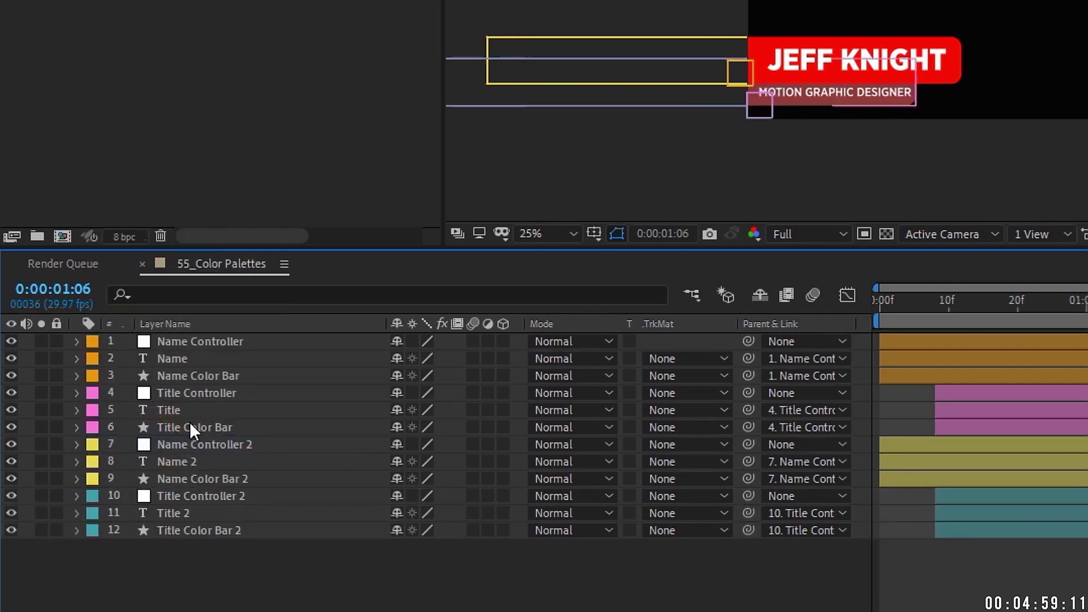
pyautogui.click(192, 427)
pyautogui.keyDown('shift'); pyautogui.click(182, 341); pyautogui.keyUp('shift')
pyautogui.moveTo(15, 345); pyautogui.dragTo(11, 427)
pyautogui.click(219, 595)
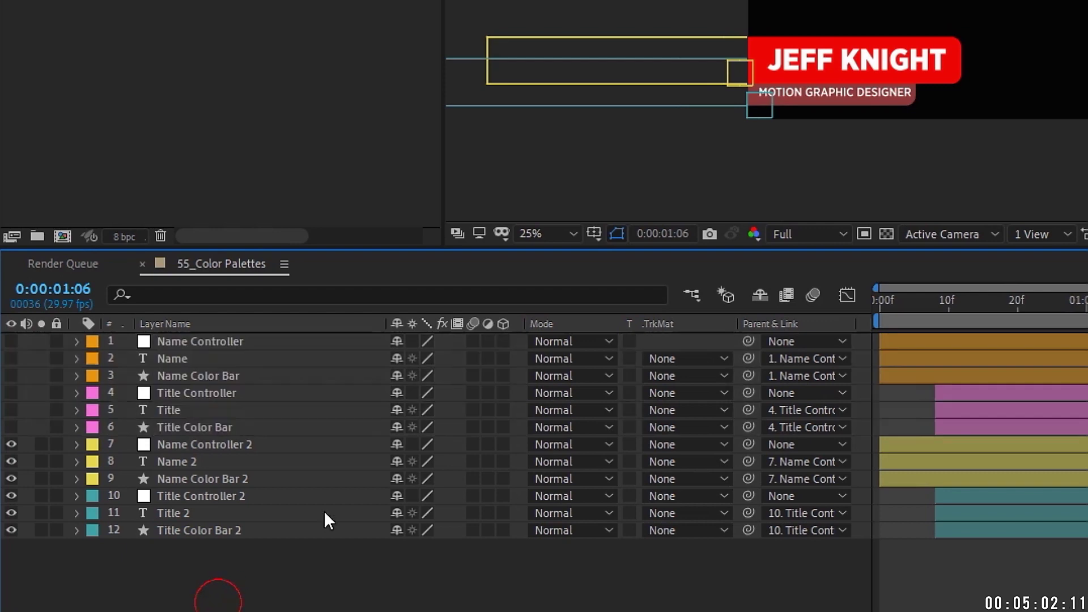
pyautogui.click(218, 444)
pyautogui.keyDown('ctrl'); pyautogui.click(219, 513); pyautogui.keyUp('ctrl')
# - Reveal the duplicates' Position values and shift Name Controller 2 and Name 2 horizontally
pyautogui.press('u')
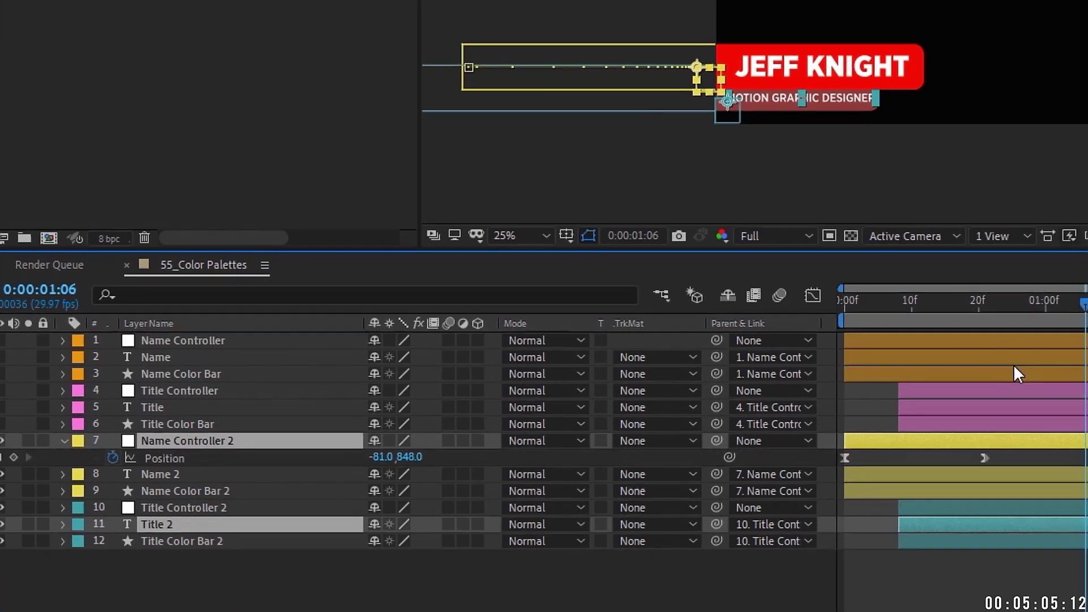
pyautogui.click(207, 510)
pyautogui.press('u')
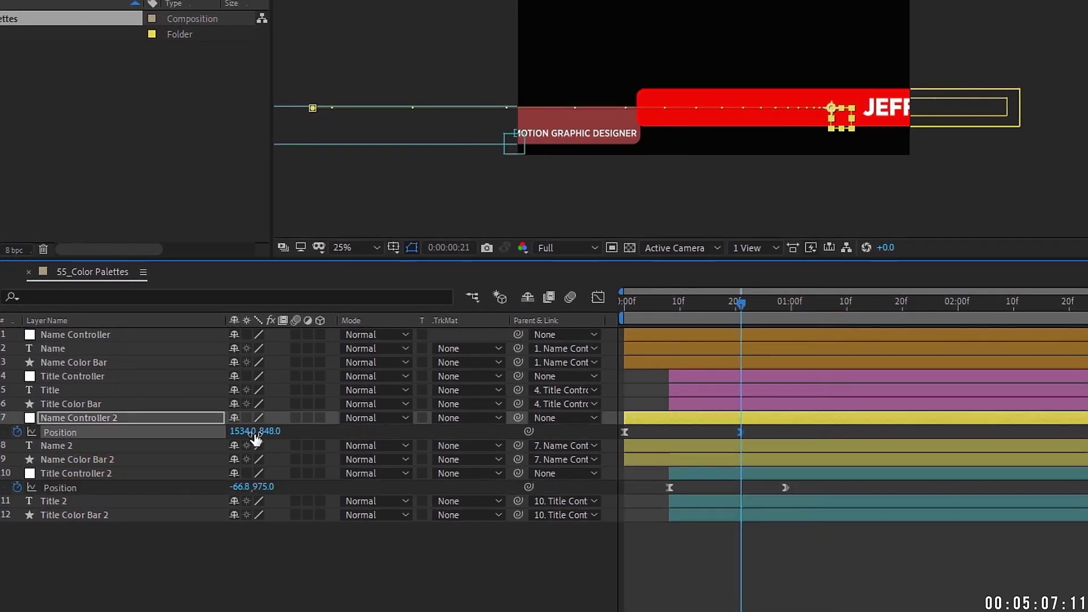
pyautogui.moveTo(253, 432); pyautogui.dragTo(318, 432)
pyautogui.keyDown('ctrl'); pyautogui.click(218, 446); pyautogui.keyUp('ctrl')
pyautogui.press('p')
pyautogui.moveTo(261, 459); pyautogui.dragTo(170, 429)
pyautogui.click(221, 446)
# - Push the name controller offscreen right at 0:00, then move to frame 29
pyautogui.click(649, 418)
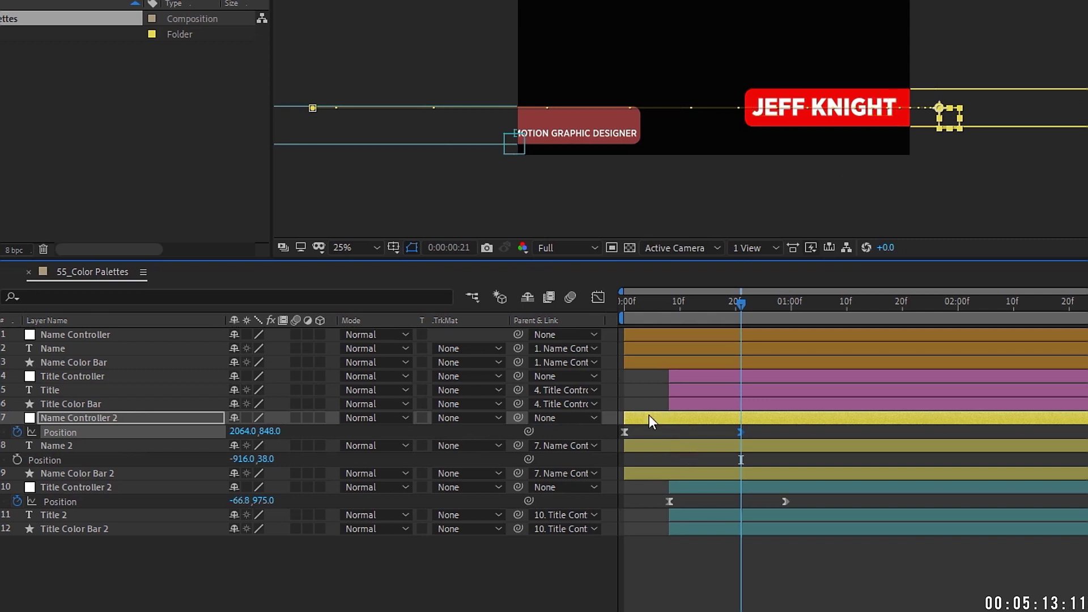
pyautogui.press('Home')
pyautogui.moveTo(237, 431); pyautogui.dragTo(799, 417)
pyautogui.moveTo(743, 318); pyautogui.dragTo(786, 318)
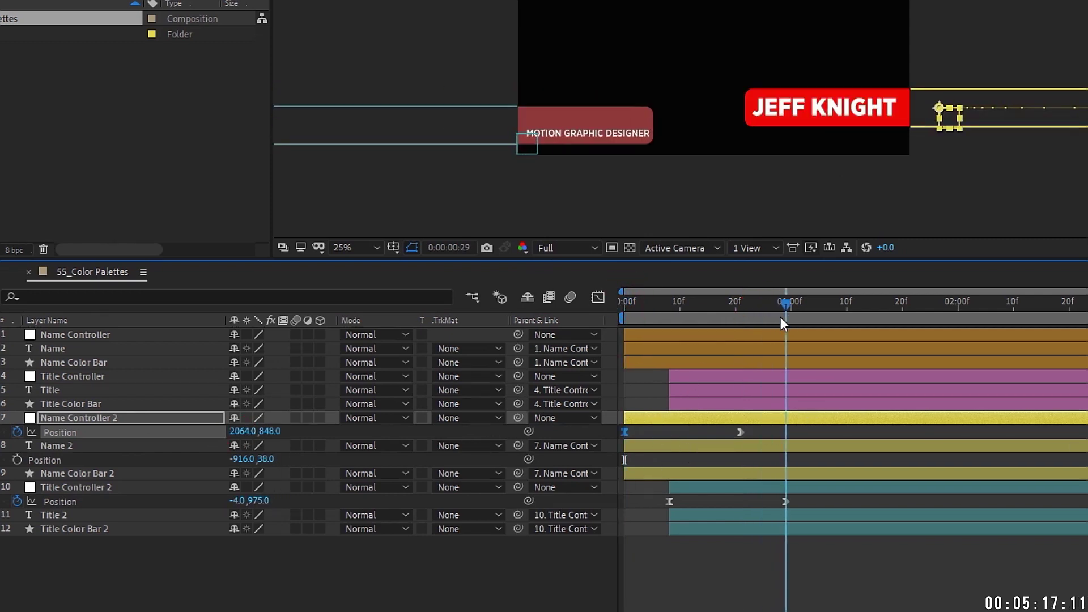
# - Set Title Controller 2 X to 1517 and reposition Title 2 and the title bar
pyautogui.click(88, 488)
pyautogui.click(247, 501)
pyautogui.write('1517')
pyautogui.press('Return')
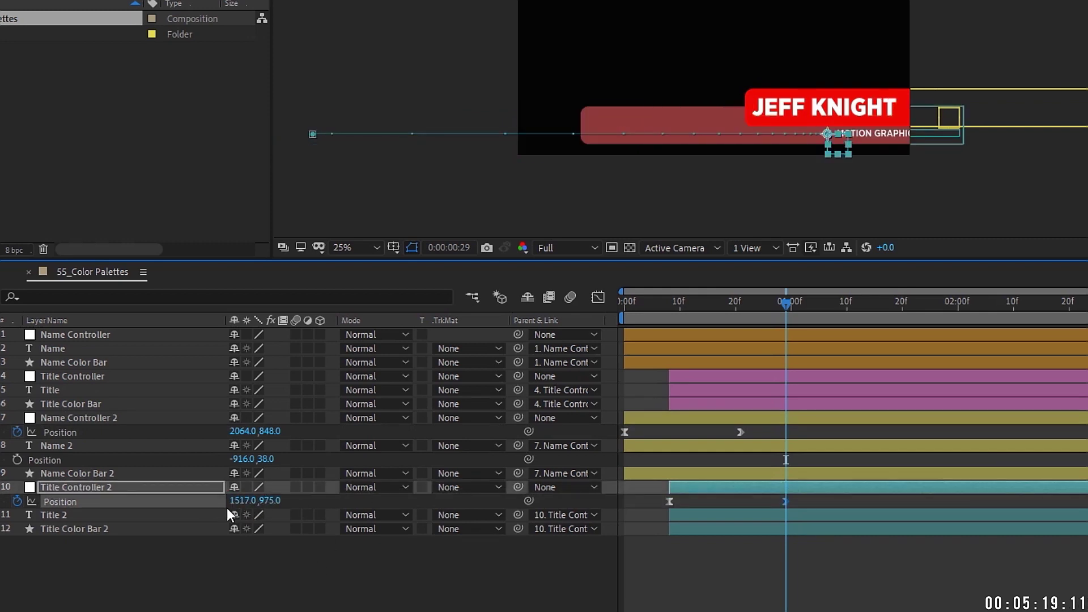
pyautogui.click(6, 513)
pyautogui.press('p')
pyautogui.moveTo(239, 528); pyautogui.dragTo(85, 528)
pyautogui.moveTo(238, 500); pyautogui.dragTo(910, 466)
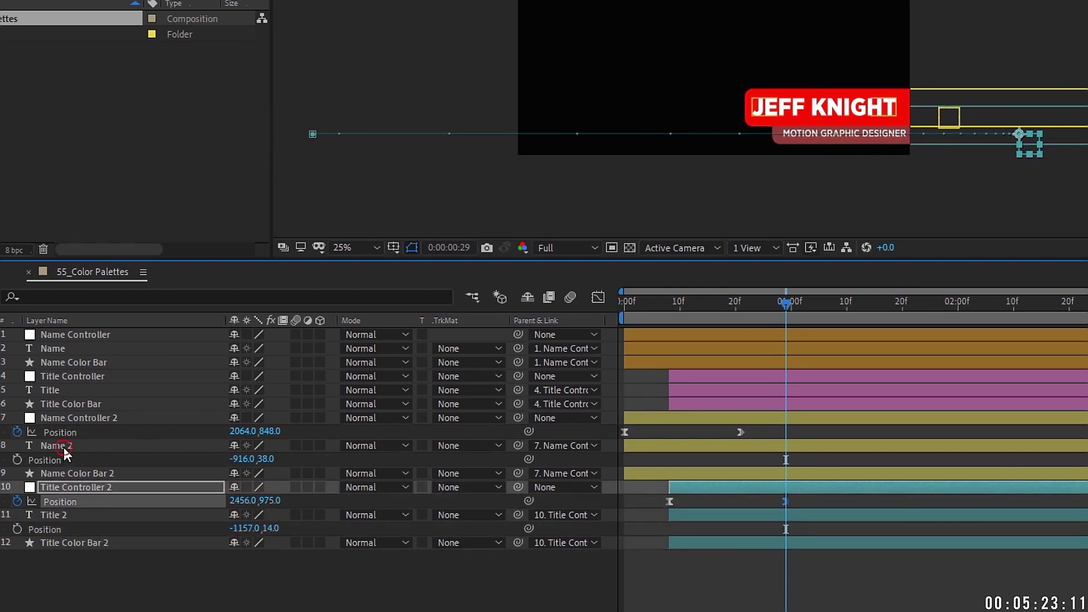
pyautogui.click(66, 448)
pyautogui.click(935, 5)
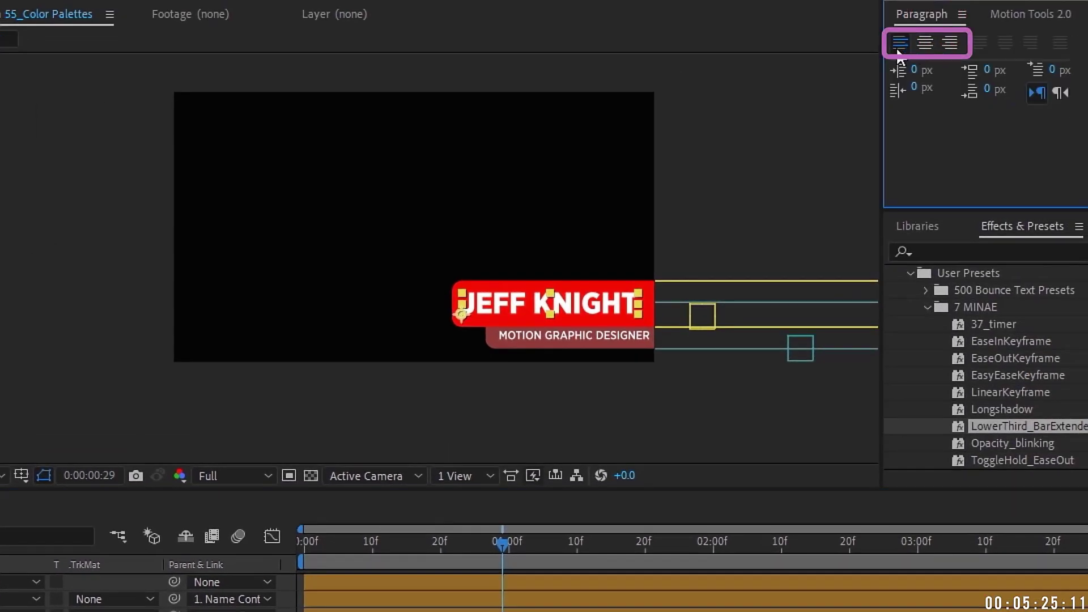
# - Right-align the Name 2 and MOTION GRAPHIC DESIGNER texts, moving Name 2 back inside the red bar
pyautogui.click(950, 43)
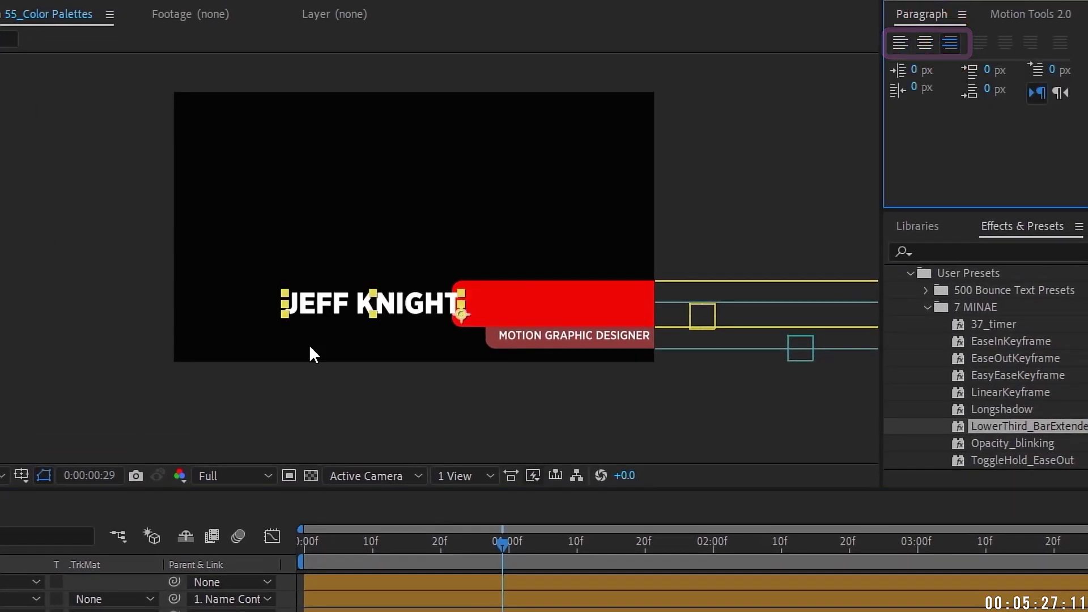
pyautogui.moveTo(375, 303); pyautogui.dragTo(552, 303)
pyautogui.click(499, 335)
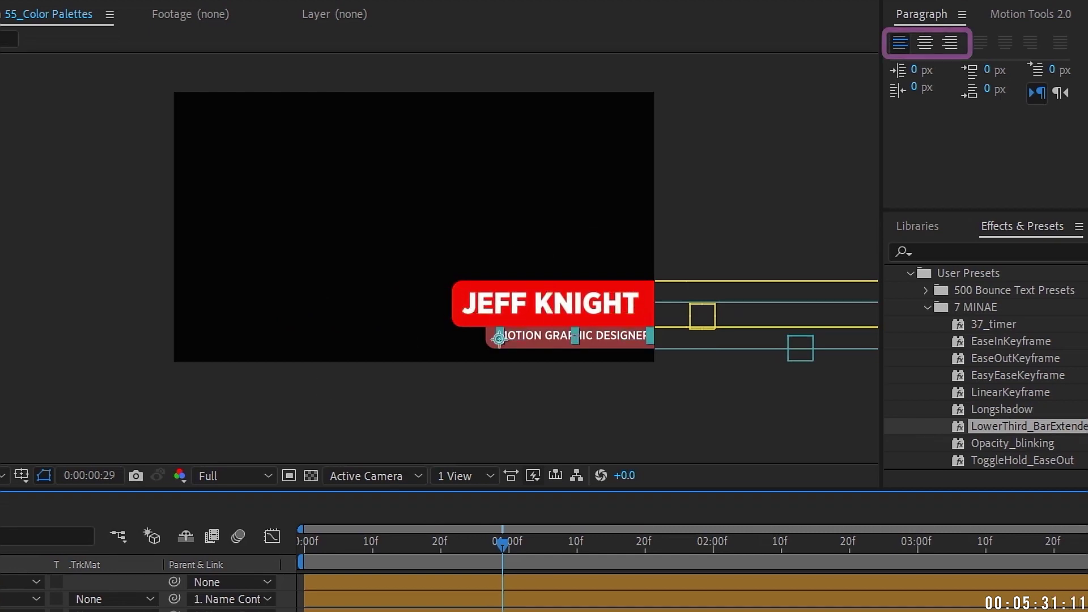
pyautogui.click(887, 100)
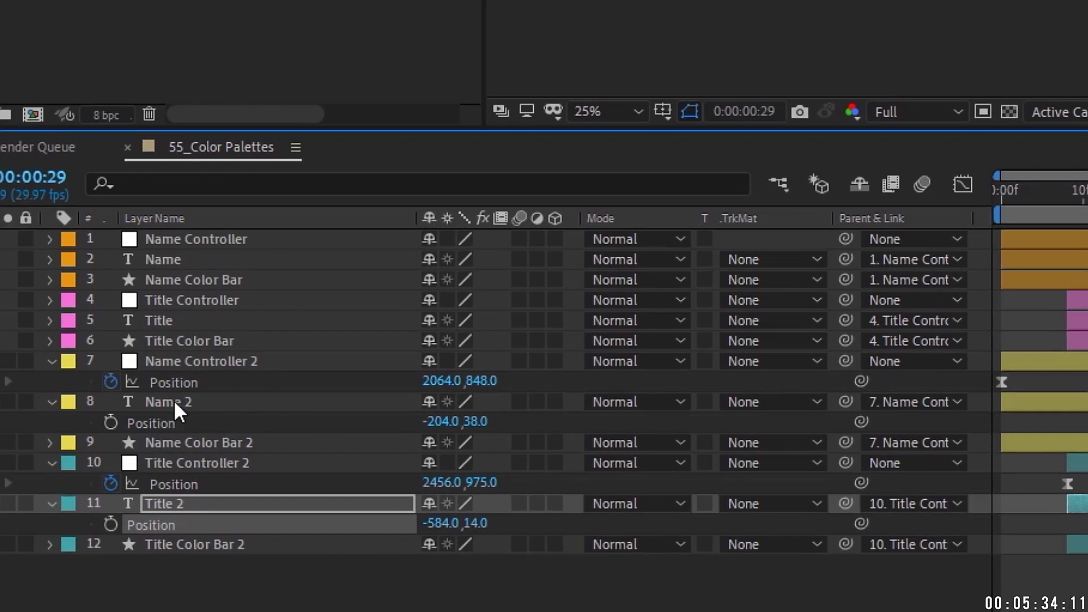
pyautogui.click(174, 400)
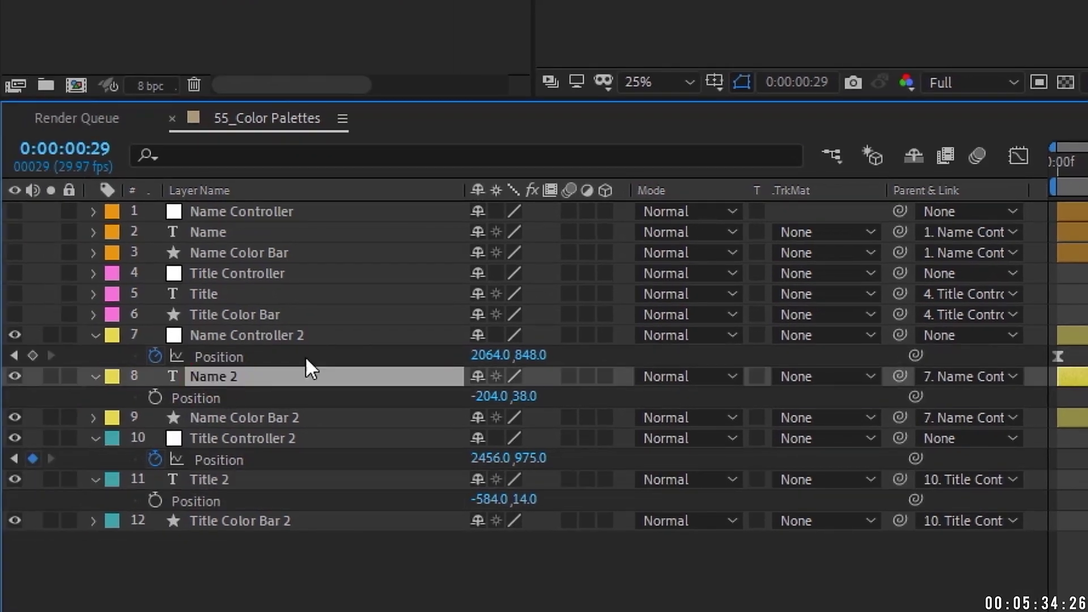
# - Collapse Name Controller 2 and Name 2, then show the expressions on both duplicate colour bars
pyautogui.click(254, 337)
pyautogui.click(97, 337)
pyautogui.click(97, 357)
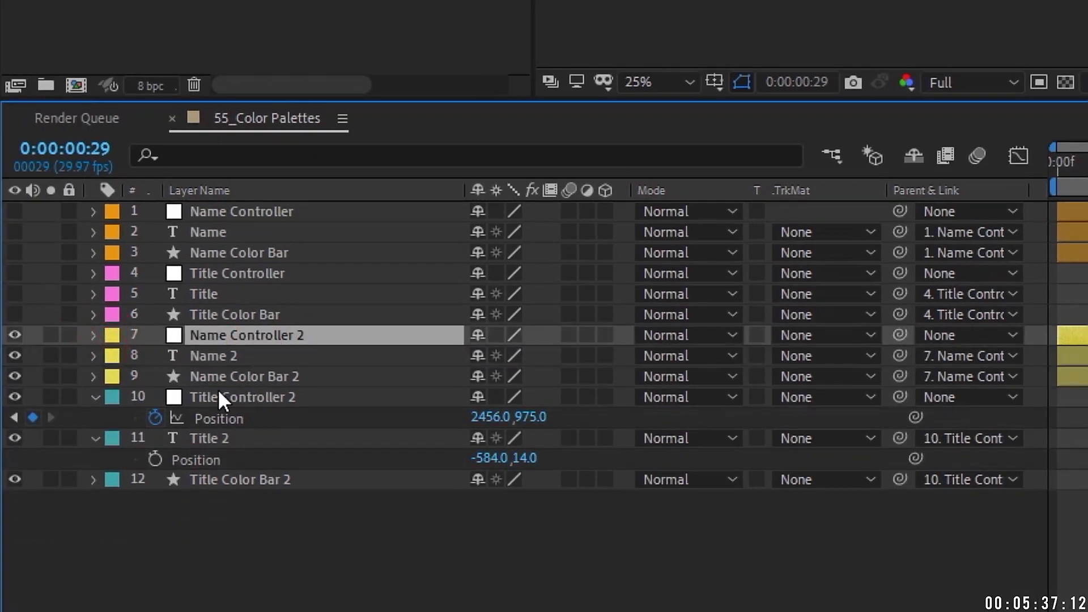
pyautogui.click(229, 378)
pyautogui.keyDown('ctrl'); pyautogui.click(274, 484); pyautogui.keyUp('ctrl')
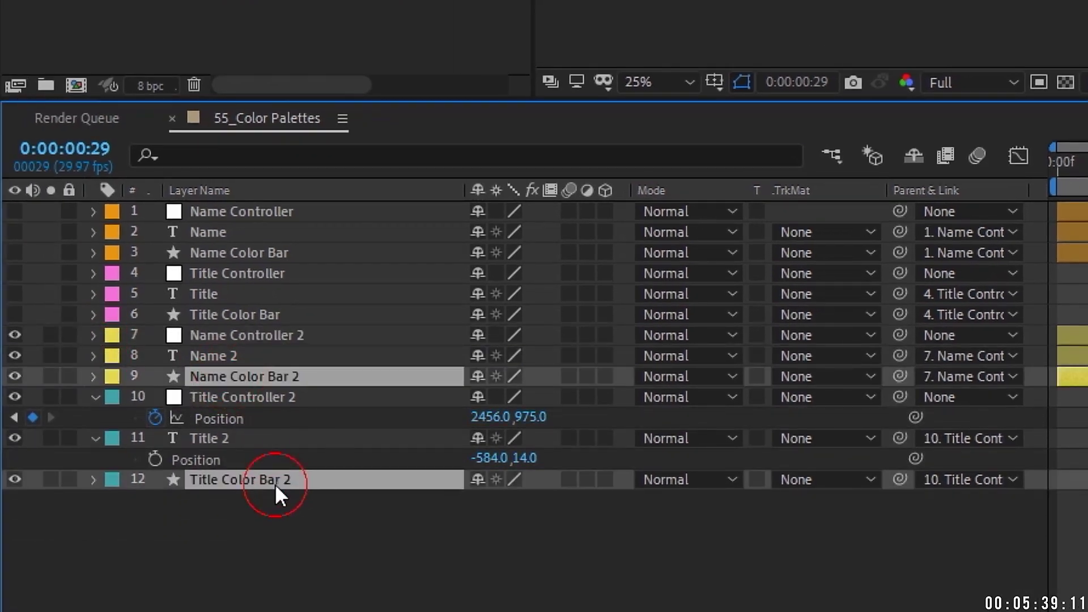
pyautogui.press('e')
pyautogui.press('e')
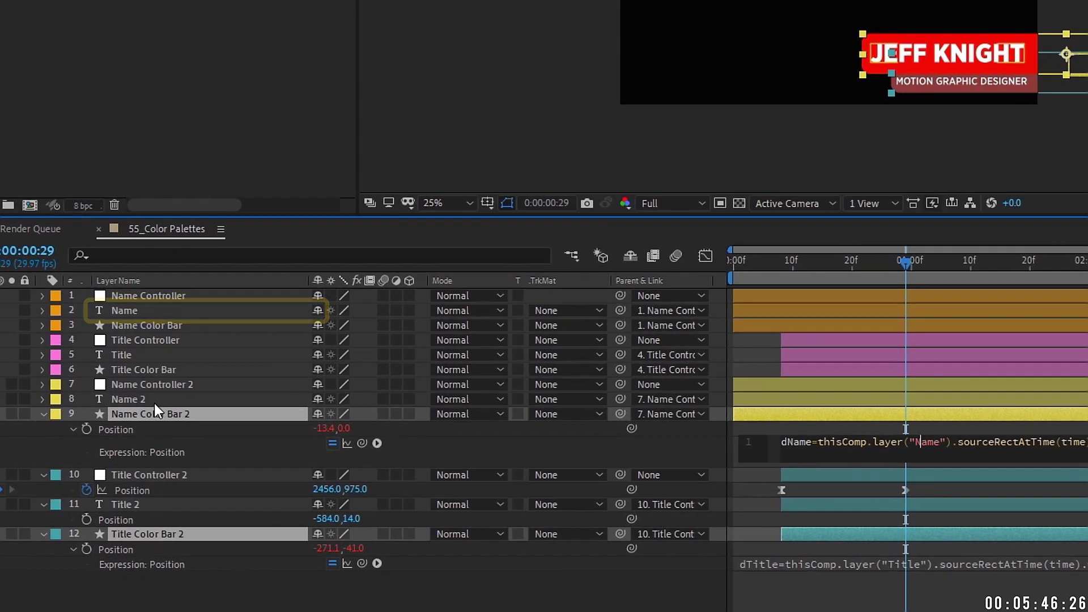
# - Rename the Name 2 layer to NameRight
pyautogui.click(120, 419)
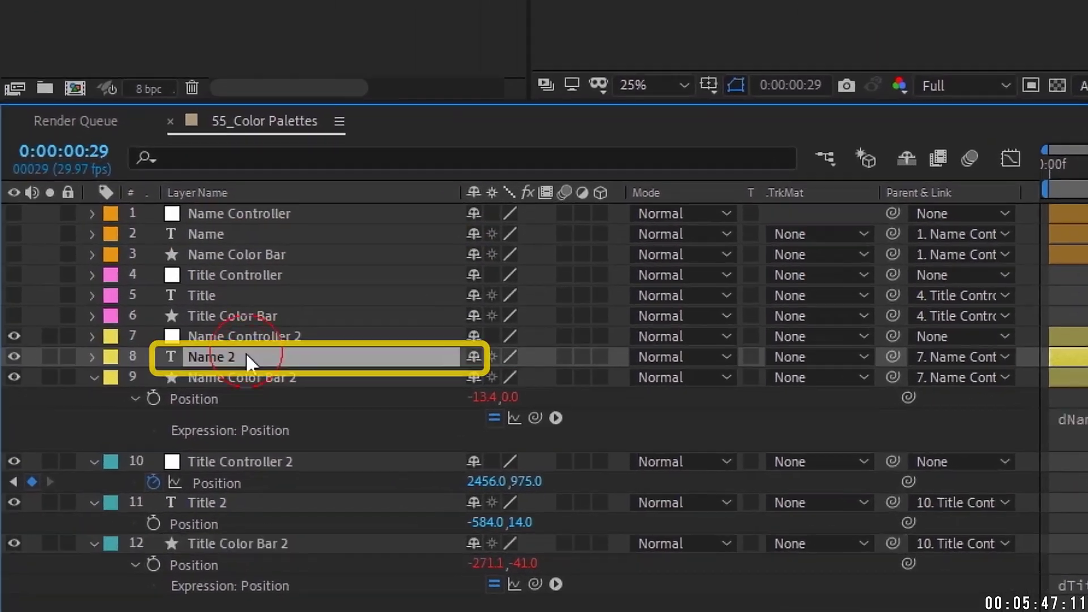
pyautogui.press('Return')
pyautogui.write('Name')
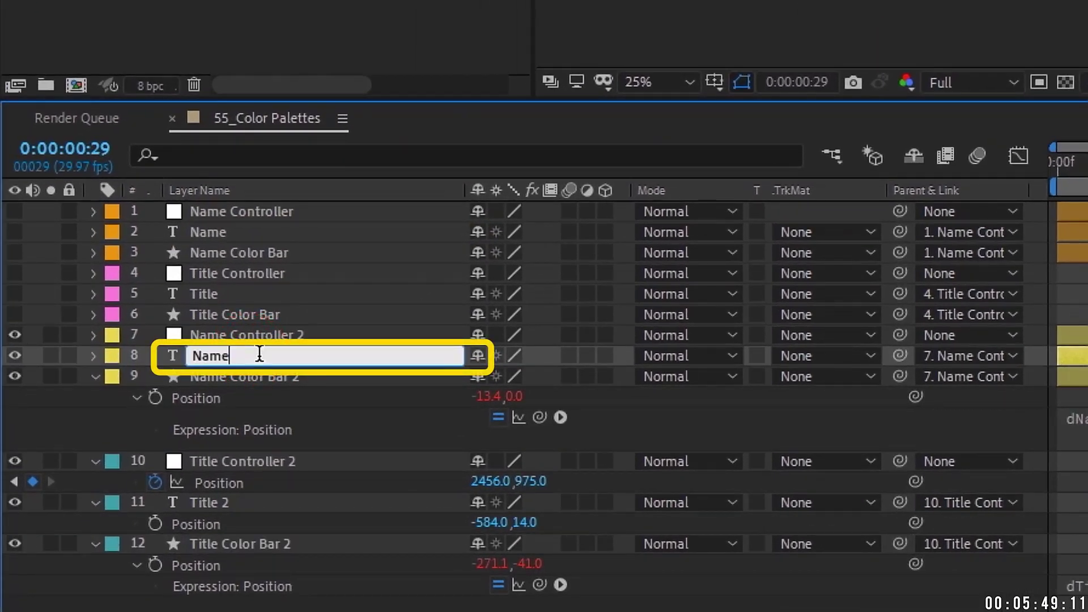
pyautogui.write('Right')
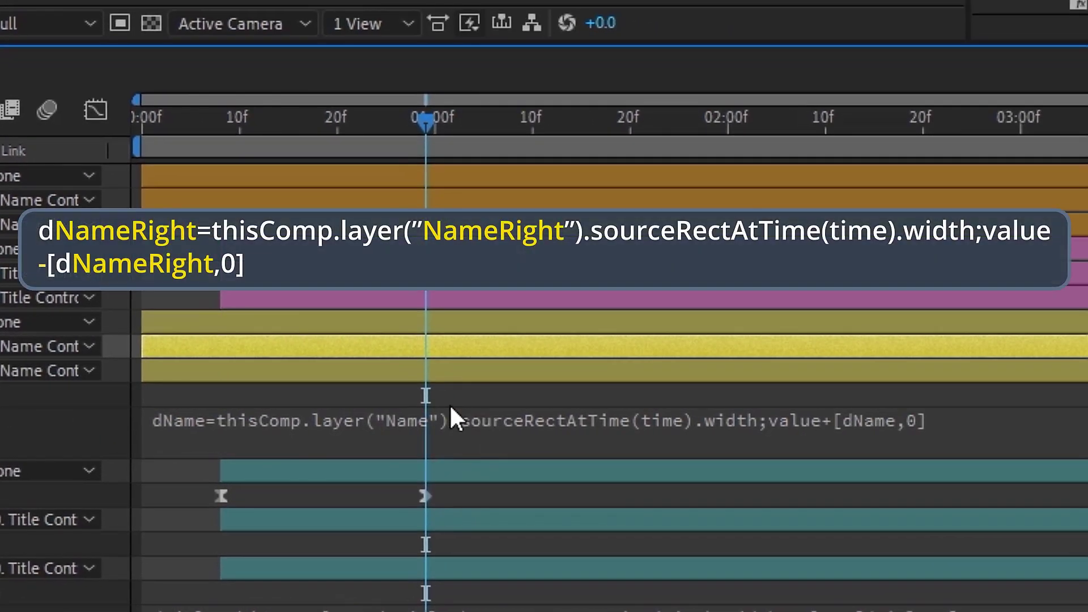
# - Edit Name Color Bar 2's expression to use NameRight and dNameRight, changing + to -
pyautogui.click(428, 417)
pyautogui.click(486, 417)
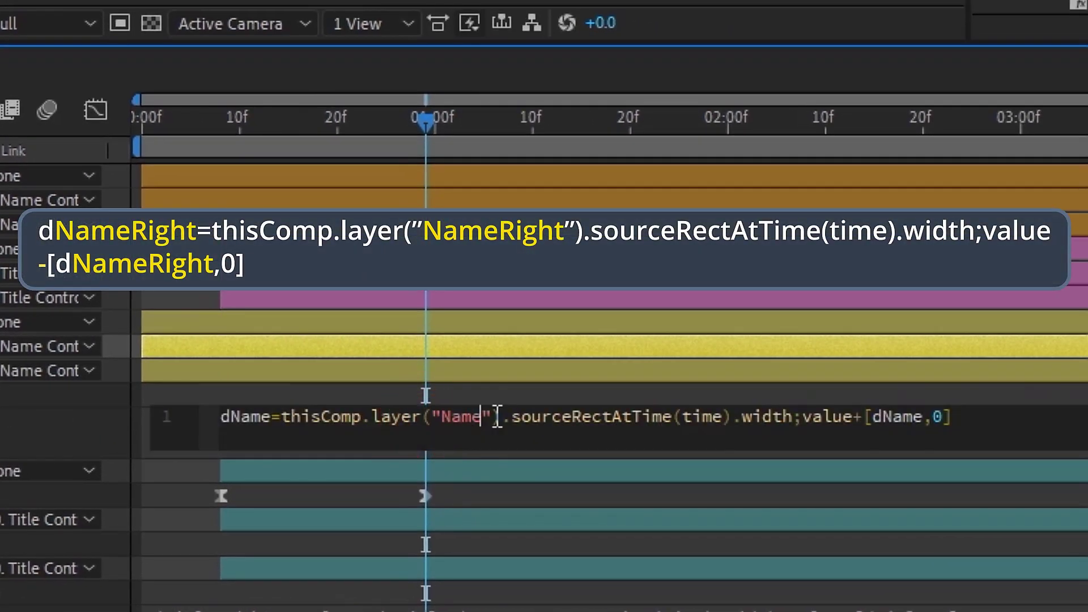
pyautogui.write('Right')
pyautogui.press('Left')
pyautogui.press('Left')
pyautogui.press('Left')
pyautogui.press('Left')
pyautogui.press('Left')
pyautogui.press('Left')
pyautogui.press('Left')
pyautogui.press('Left')
pyautogui.press('Left')
pyautogui.press('Left')
pyautogui.press('Left')
pyautogui.press('Left')
pyautogui.press('Left')
pyautogui.press('Left')
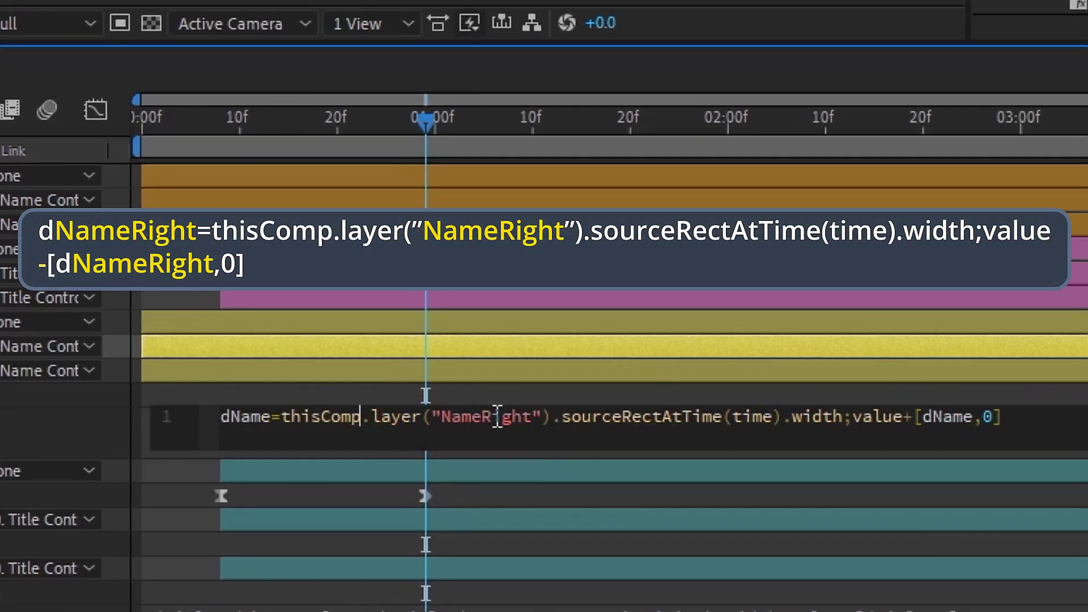
pyautogui.write('Right')
pyautogui.press('Right')
pyautogui.press('Right')
pyautogui.press('Right')
pyautogui.press('Right')
pyautogui.press('Right')
pyautogui.press('Right')
pyautogui.press('Right')
pyautogui.press('Right')
pyautogui.press('Right')
pyautogui.press('Right')
pyautogui.press('Right')
pyautogui.press('Right')
pyautogui.press('Right')
pyautogui.press('Right')
pyautogui.press('Right')
pyautogui.press('Right')
pyautogui.press('Right')
pyautogui.press('Right')
pyautogui.press('Right')
pyautogui.press('Right')
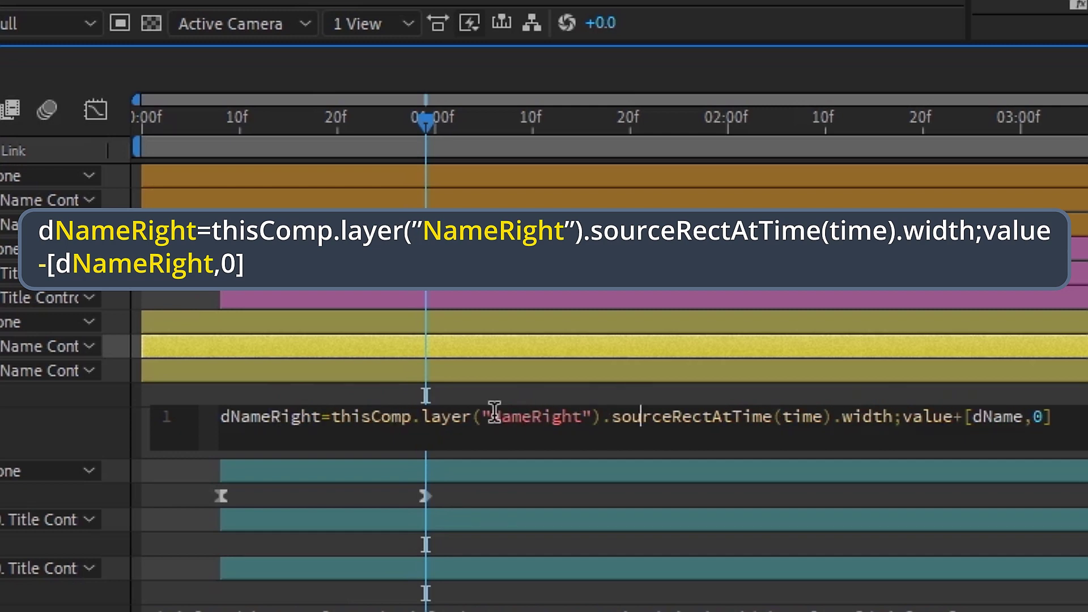
pyautogui.write('Right')
pyautogui.press('Left')
pyautogui.press('Left')
pyautogui.press('Left')
pyautogui.press('Left')
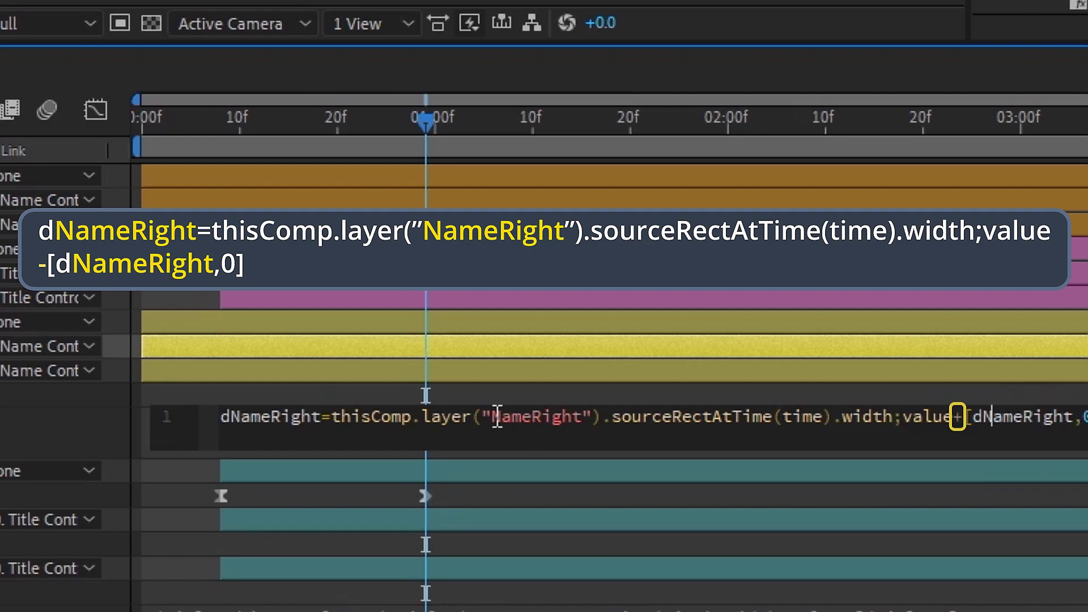
pyautogui.press('BackSpace')
pyautogui.write('-')
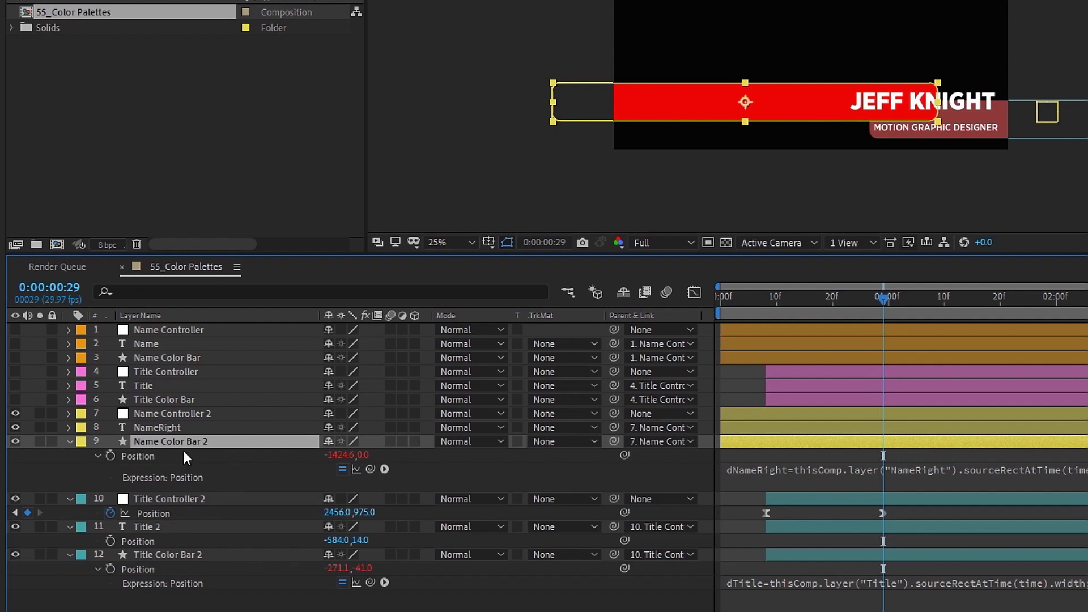
pyautogui.click(178, 428)
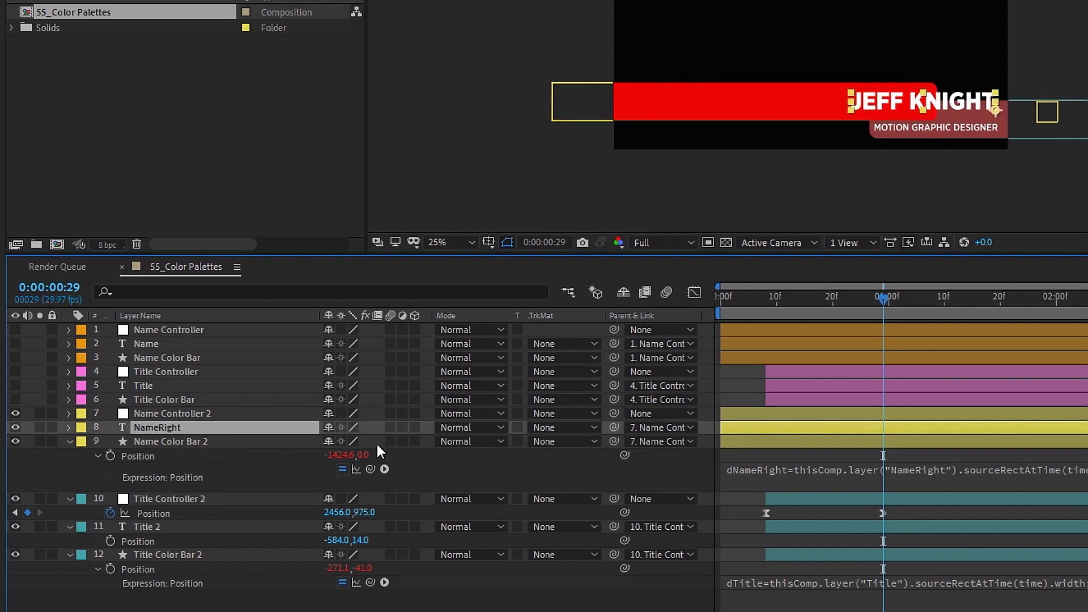
# - Rename the Title 2 layer to TitleRight
pyautogui.press('p')
pyautogui.click(187, 470)
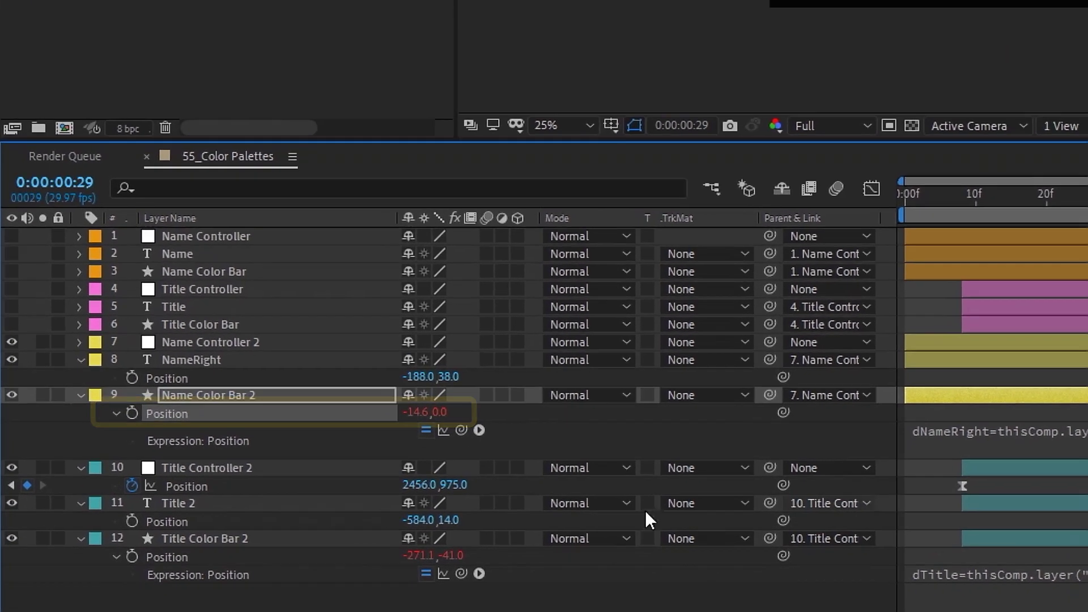
pyautogui.click(170, 540)
pyautogui.press('Return')
pyautogui.click(180, 540)
pyautogui.press('BackSpace')
pyautogui.press('BackSpace')
pyautogui.write('Right')
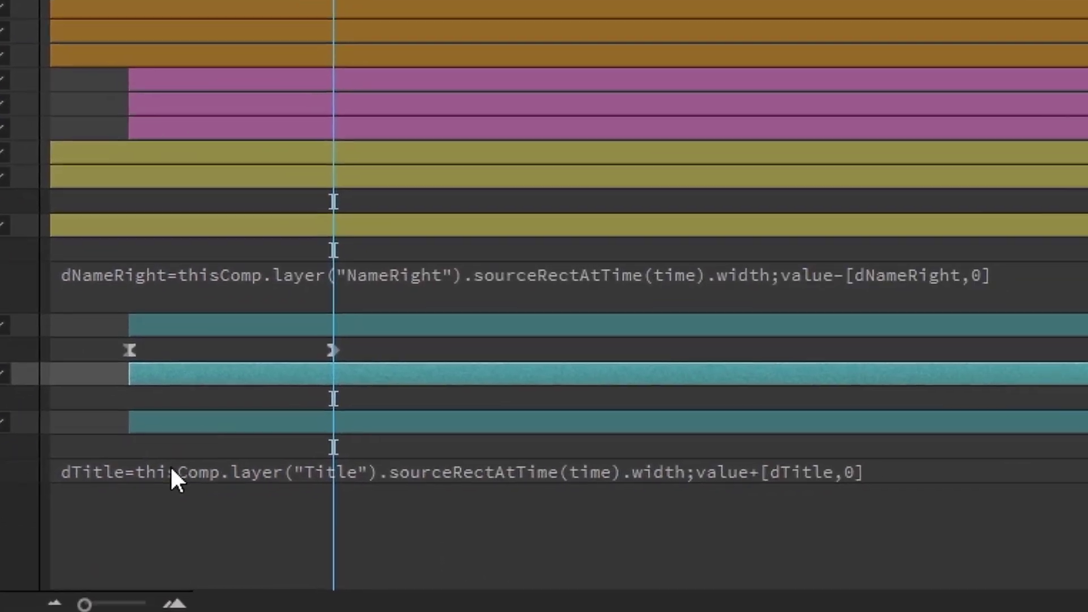
# - Edit Title Color Bar 2's expression to use TitleRight and dTitleRight, changing + to -
pyautogui.click(127, 471)
pyautogui.click(152, 466)
pyautogui.write('Right')
pyautogui.press('Right')
pyautogui.press('Right')
pyautogui.press('Right')
pyautogui.press('Right')
pyautogui.press('Right')
pyautogui.press('Right')
pyautogui.press('Right')
pyautogui.press('Right')
pyautogui.press('Right')
pyautogui.press('Right')
pyautogui.press('Right')
pyautogui.press('Right')
pyautogui.press('Right')
pyautogui.press('Right')
pyautogui.press('Right')
pyautogui.press('Right')
pyautogui.press('Right')
pyautogui.press('Right')
pyautogui.press('Right')
pyautogui.press('Right')
pyautogui.write('Right')
pyautogui.press('Right')
pyautogui.press('Right')
pyautogui.press('Right')
pyautogui.press('Right')
pyautogui.press('Right')
pyautogui.press('Right')
pyautogui.press('Right')
pyautogui.press('Right')
pyautogui.press('Right')
pyautogui.press('Right')
pyautogui.press('Right')
pyautogui.press('Right')
pyautogui.press('Right')
pyautogui.press('Right')
pyautogui.press('Right')
pyautogui.press('Right')
pyautogui.press('Right')
pyautogui.press('Right')
pyautogui.press('Right')
pyautogui.press('Right')
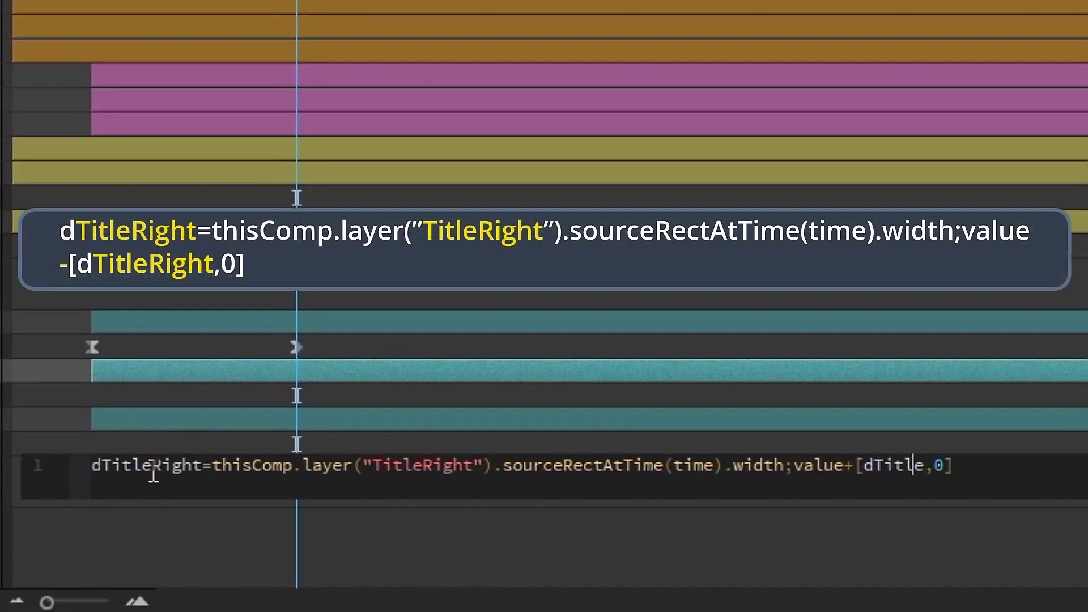
pyautogui.write('Right')
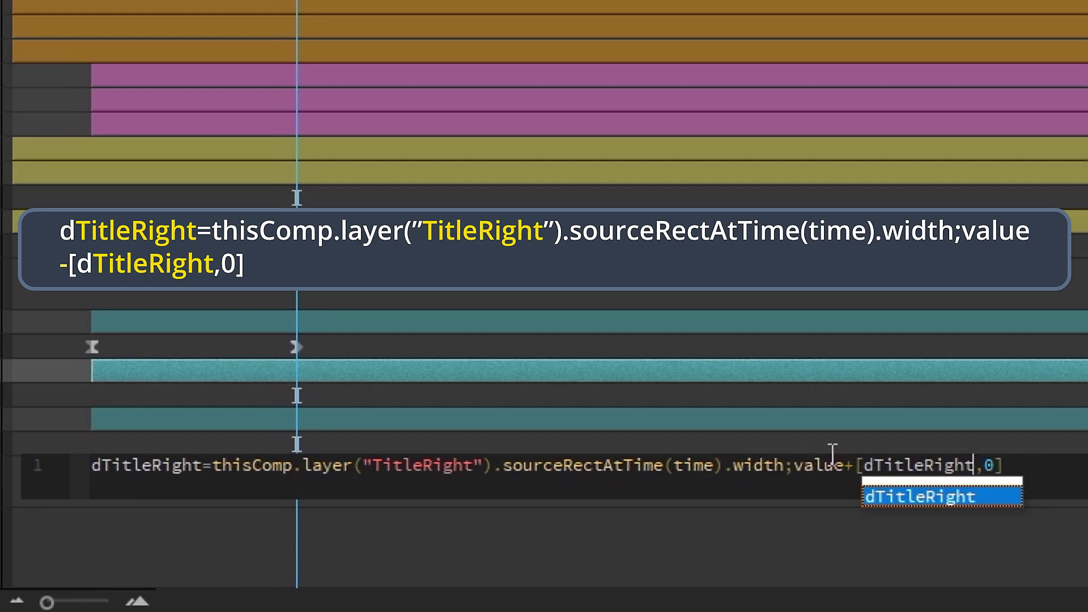
pyautogui.click(854, 465)
pyautogui.press('BackSpace')
pyautogui.write('-')
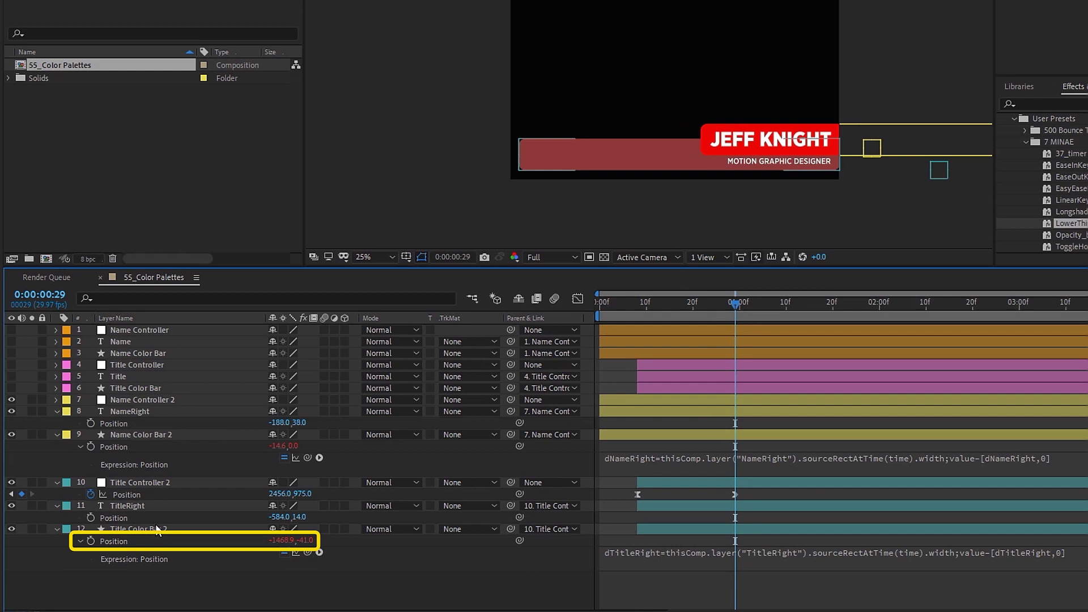
pyautogui.click(158, 530)
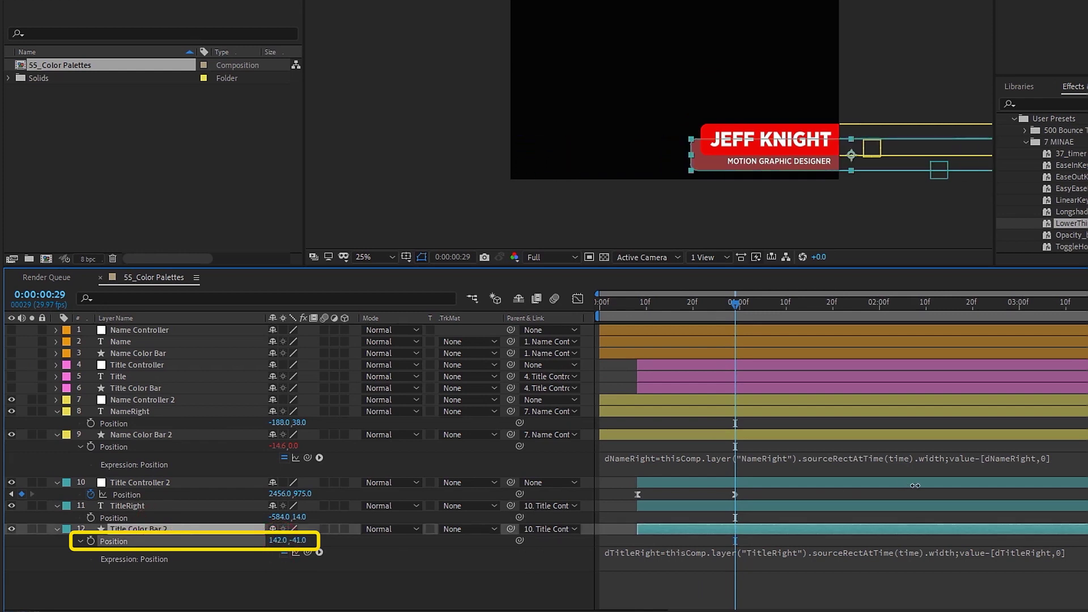
# - Go to the 0:00:00:29 keyframe and select Name Color Bar 2's Position property
pyautogui.moveTo(735, 302); pyautogui.dragTo(638, 281)
pyautogui.moveTo(291, 495); pyautogui.dragTo(360, 473)
pyautogui.press('k')
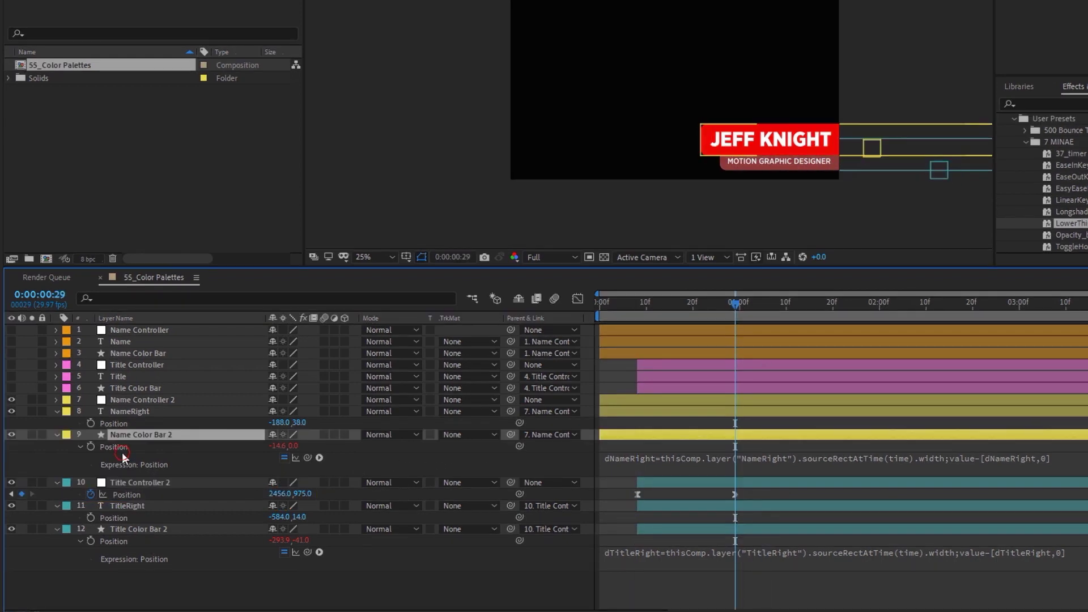
pyautogui.click(120, 445)
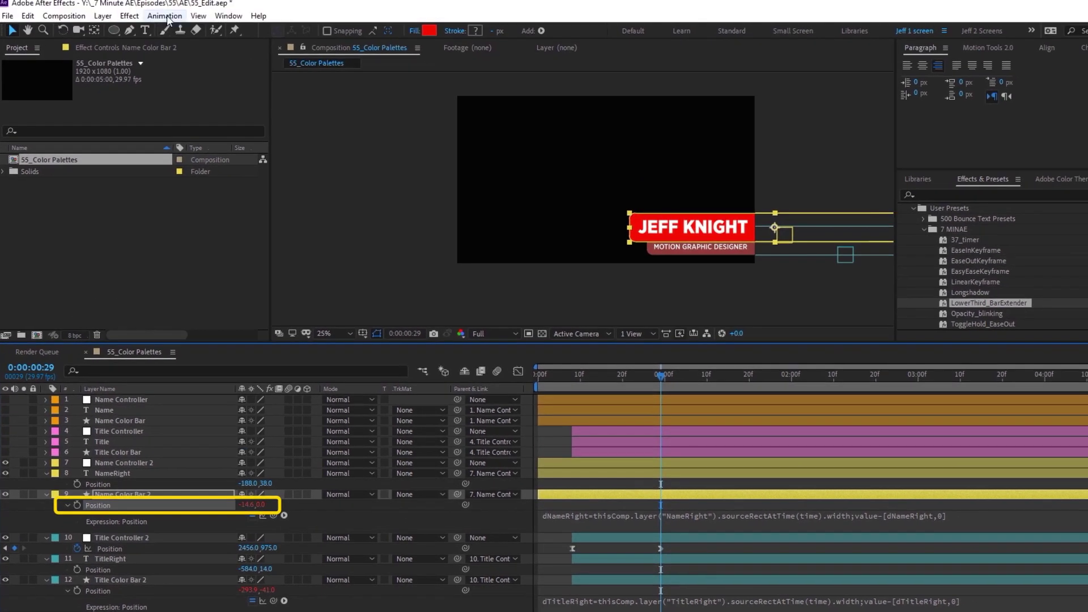
pyautogui.click(165, 15)
# - Save Position as preset LowerThird_BarExtender_FromRight.ffx, then remove its expression from Name Color Bar 2
pyautogui.click(197, 36)
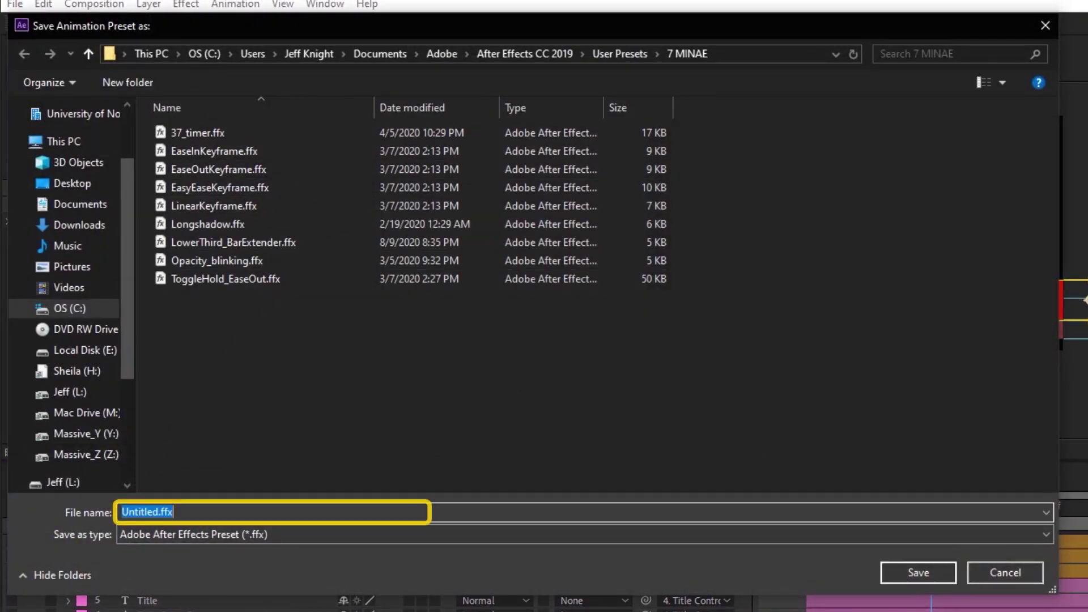
pyautogui.click(311, 245)
pyautogui.click(232, 512)
pyautogui.write('_FromRight')
pyautogui.click(907, 573)
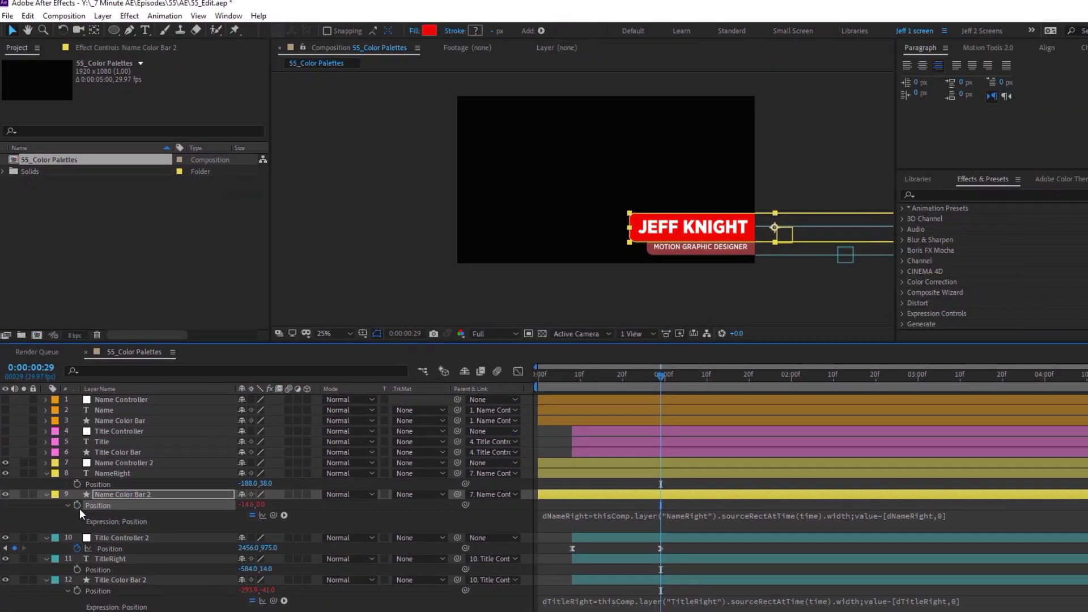
pyautogui.keyDown('alt'); pyautogui.click(78, 505); pyautogui.keyUp('alt')
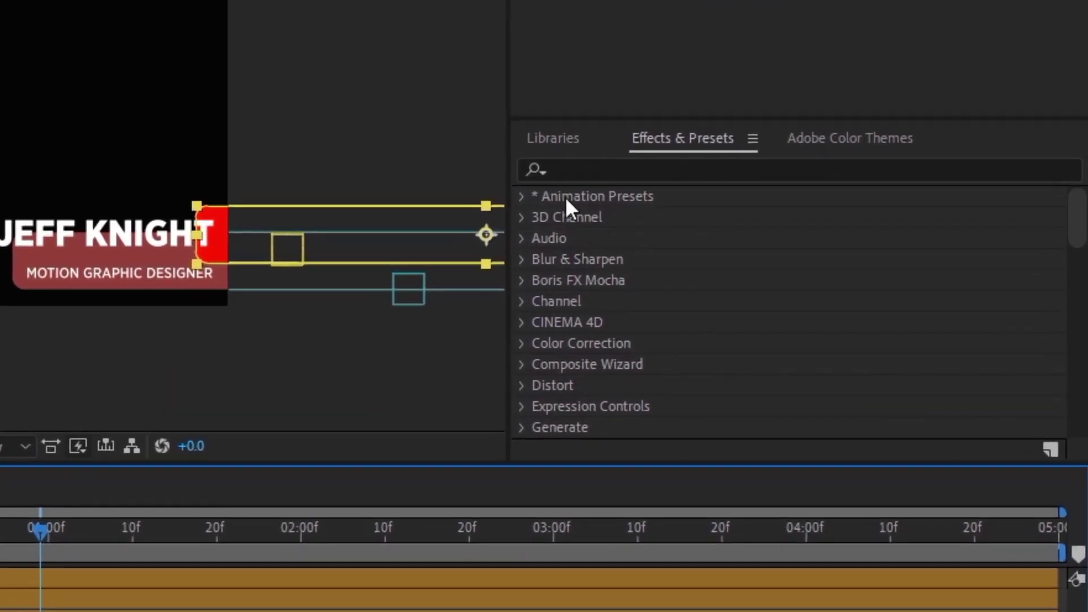
# - Apply LowerThird_BarExtender_FromRight from User Presets > 7 MINAE to Name Color Bar 2
pyautogui.click(783, 205)
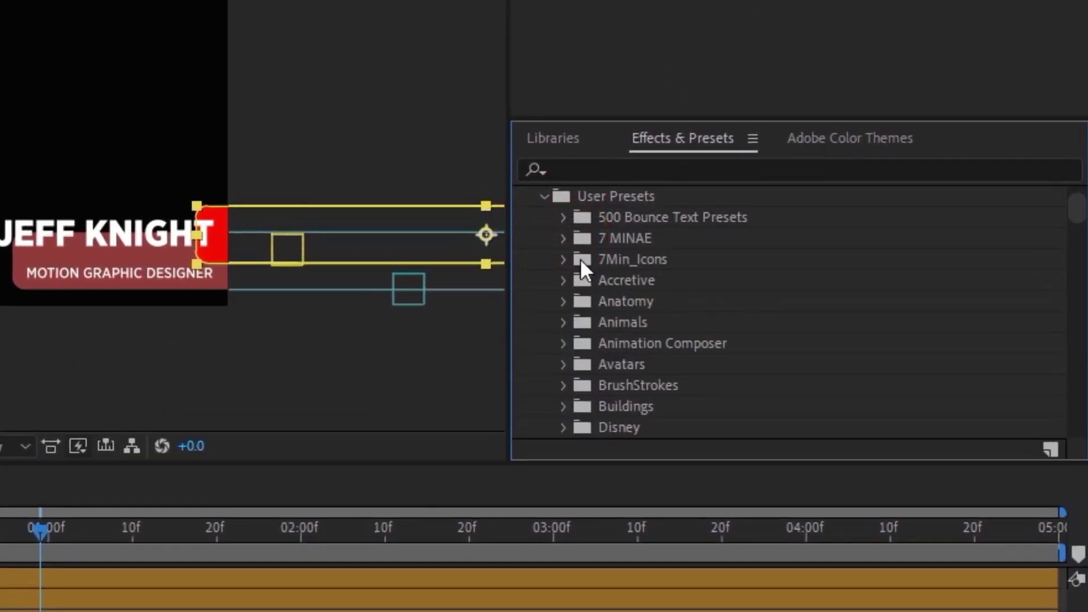
pyautogui.click(564, 239)
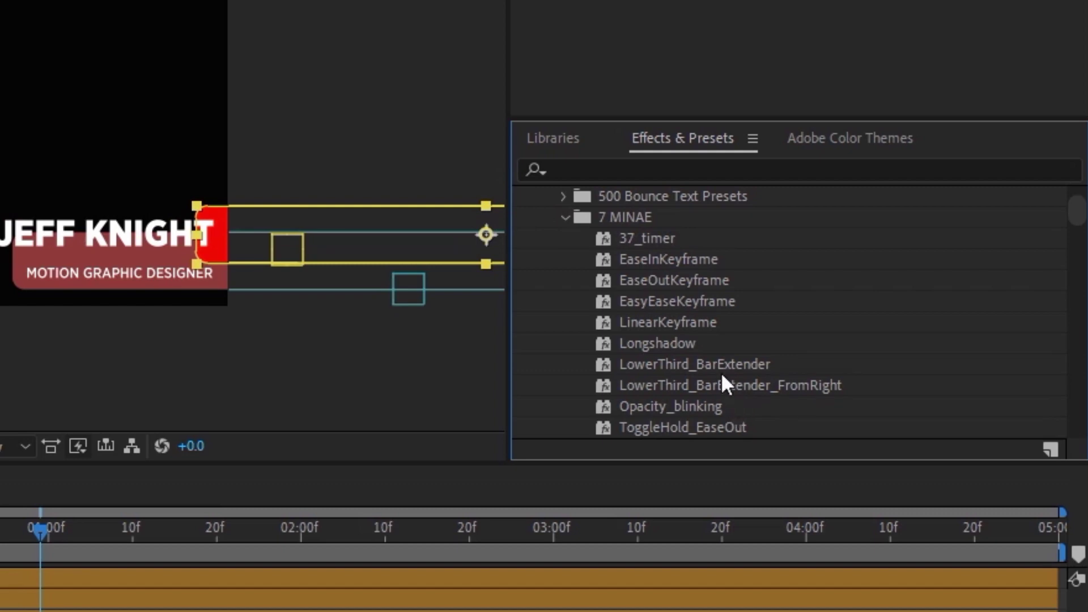
pyautogui.doubleClick(713, 388)
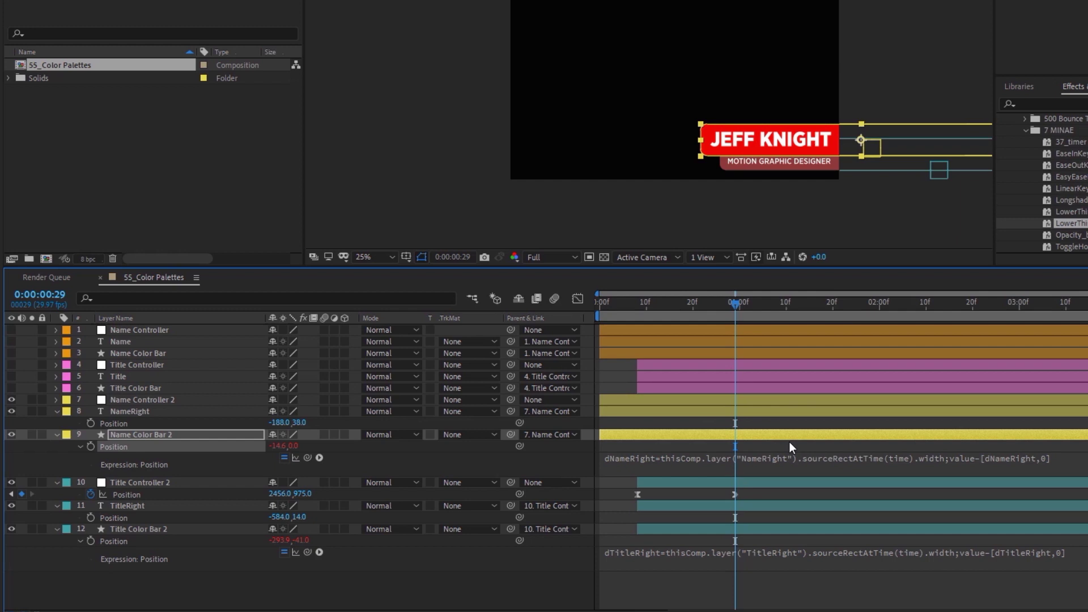
# - At 0:00:01:05, collapse all layer properties and make layers 1–6 visible again
pyautogui.click(114, 399)
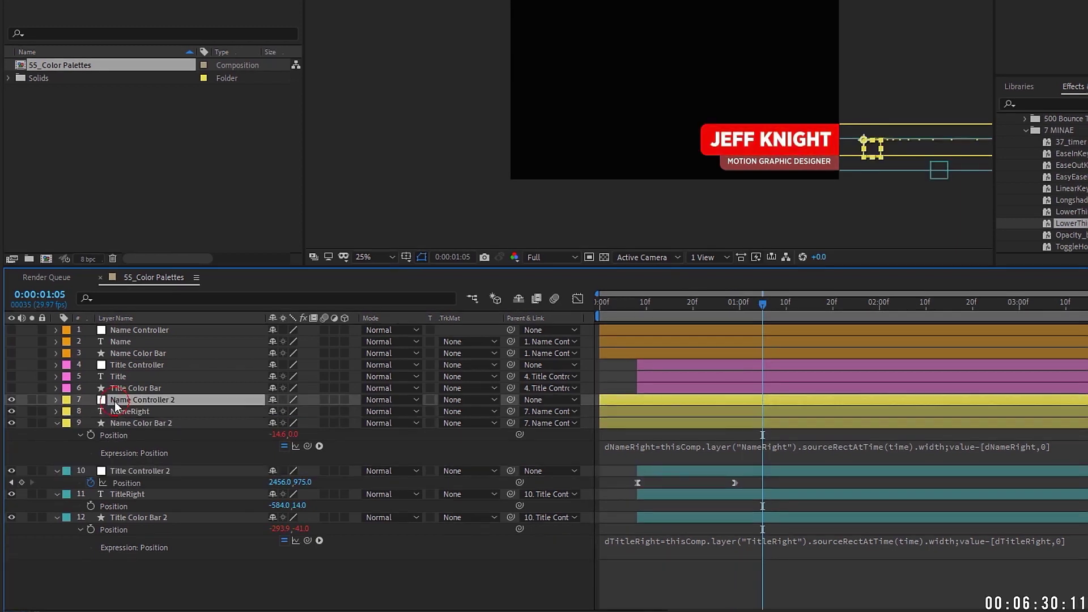
pyautogui.hotkey('ctrl', 'a')
pyautogui.click(56, 431)
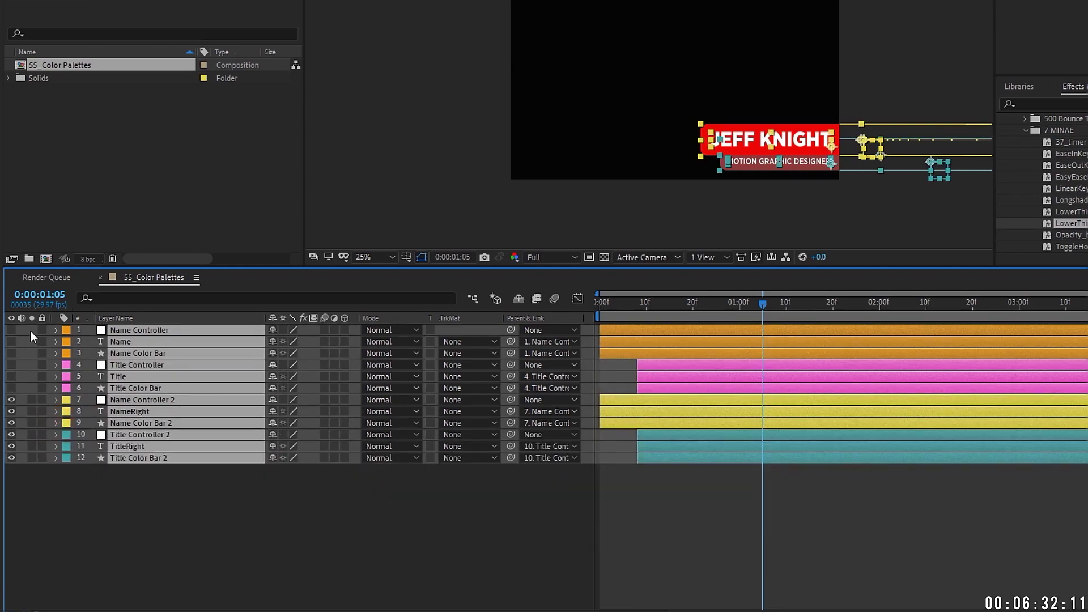
pyautogui.moveTo(11, 330); pyautogui.dragTo(11, 388)
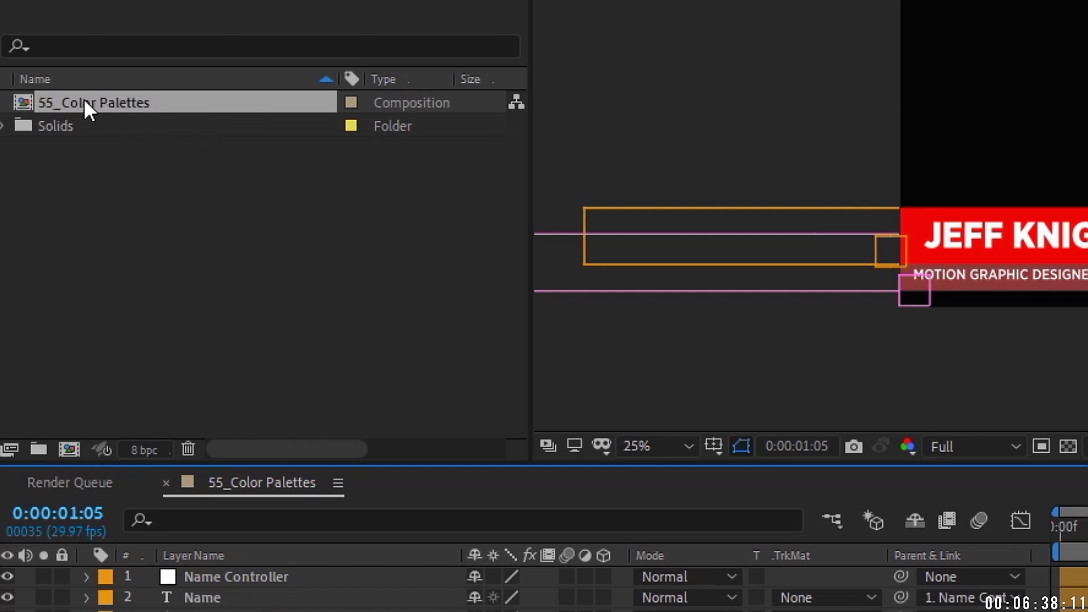
# - Open 55_Color Palettes in Essential Graphics and name the template Lower Third
pyautogui.rightClick(110, 104)
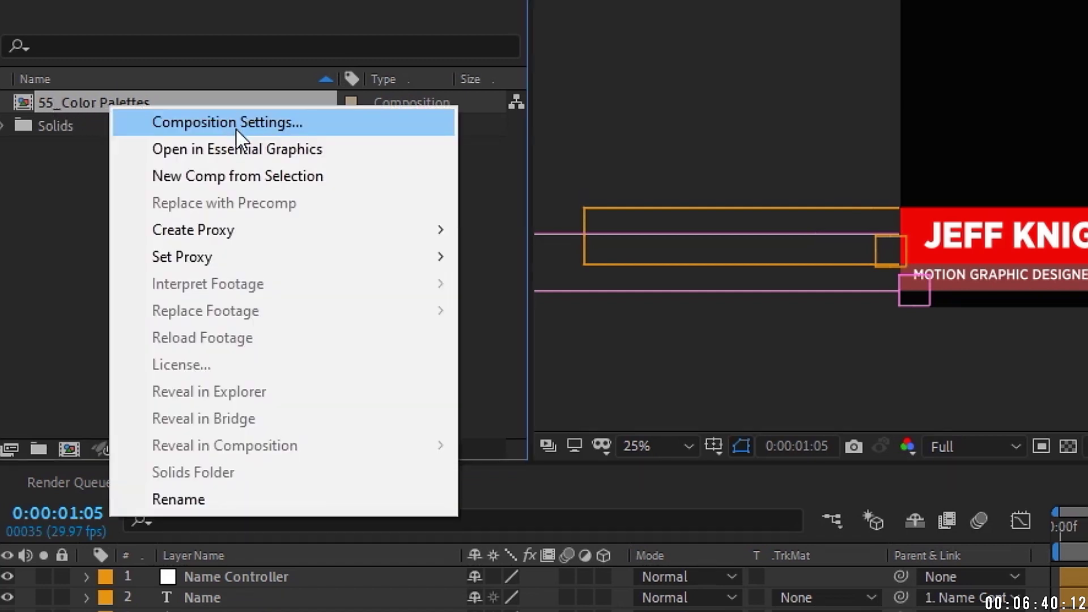
pyautogui.click(263, 150)
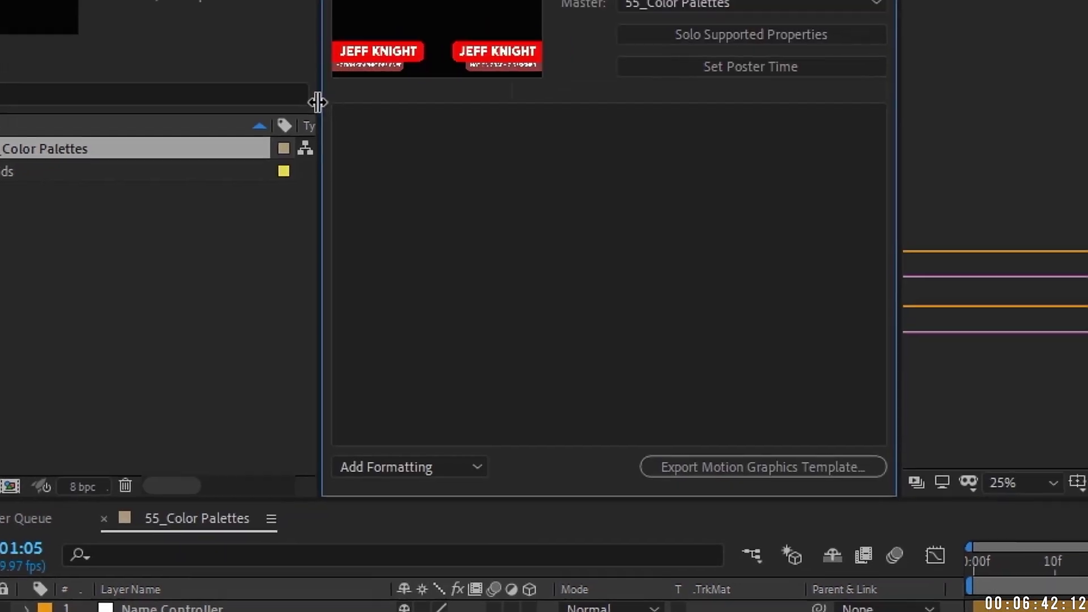
pyautogui.moveTo(182, 195); pyautogui.dragTo(61, 196)
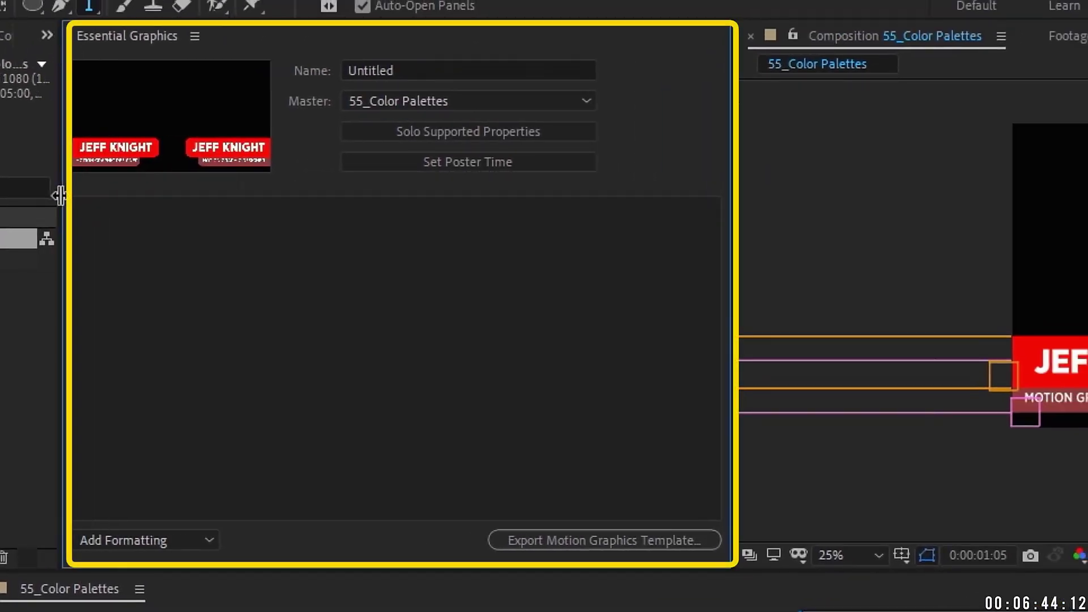
pyautogui.click(425, 72)
pyautogui.write('Lower Third')
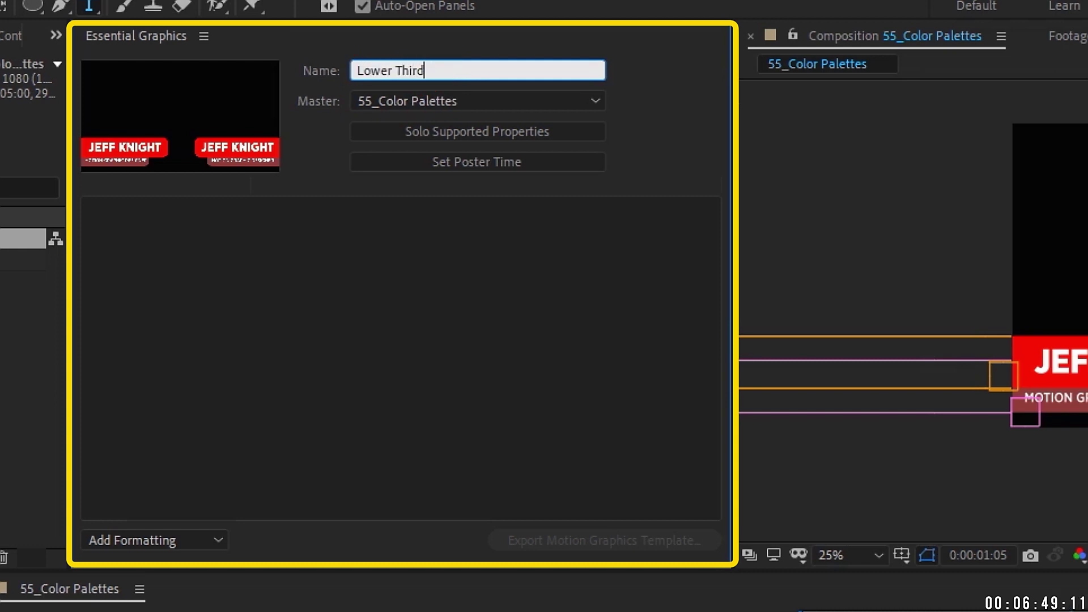
pyautogui.press('Return')
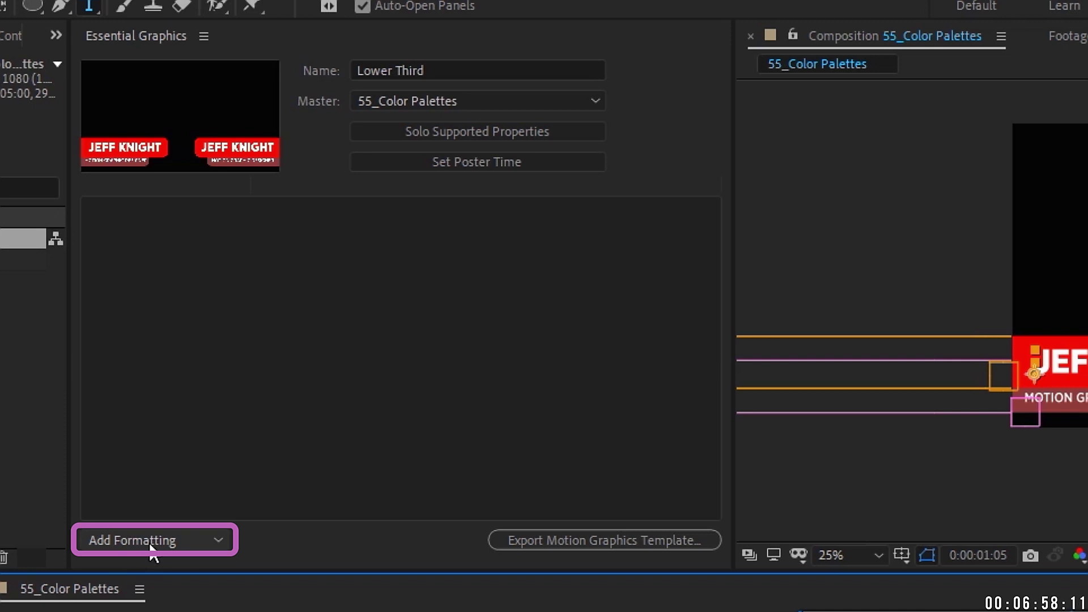
# - Add a comment named Text reading 'Change Text Here' to the template
pyautogui.click(150, 542)
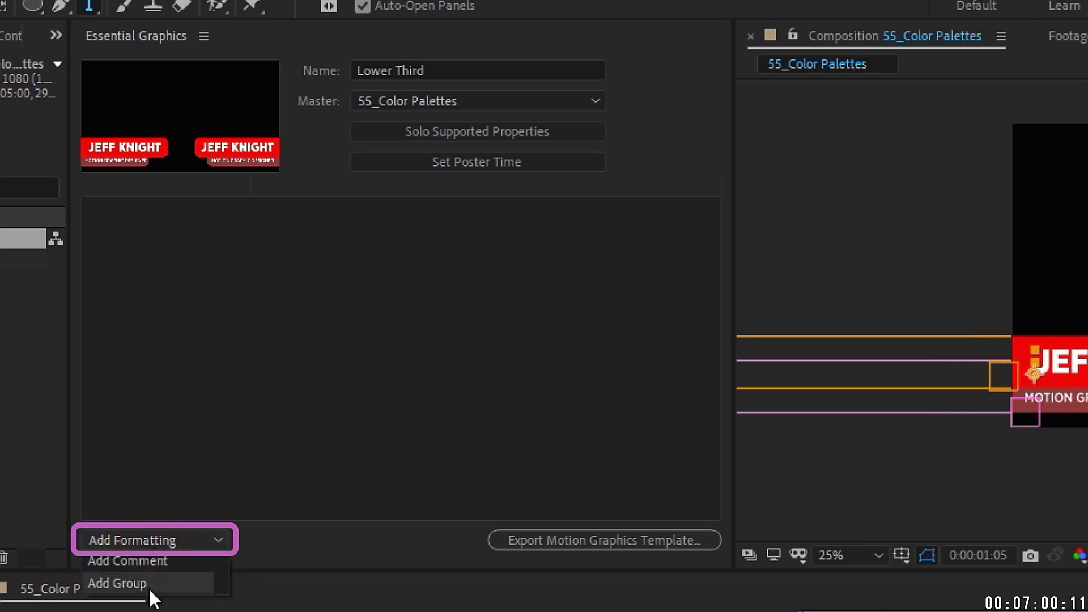
pyautogui.click(168, 560)
pyautogui.write('Text')
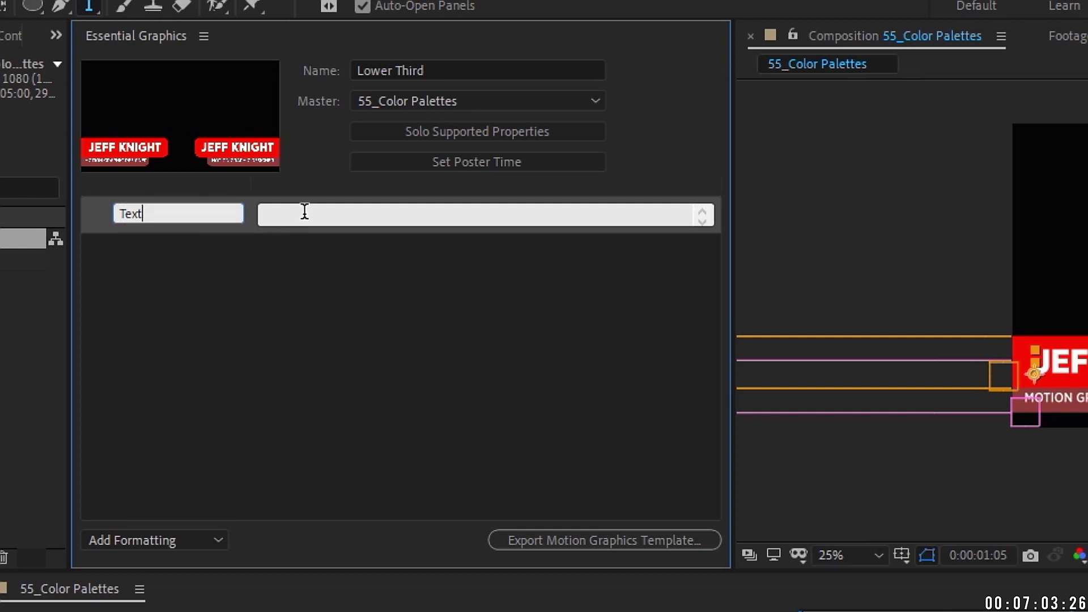
pyautogui.click(305, 212)
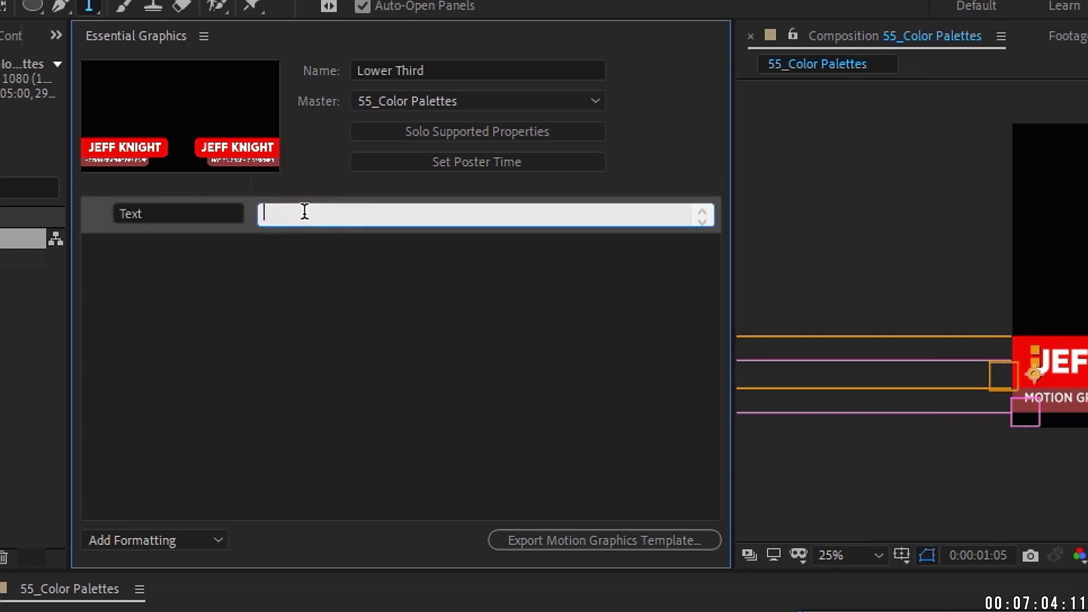
pyautogui.write('Change Text Here')
pyautogui.click(268, 400)
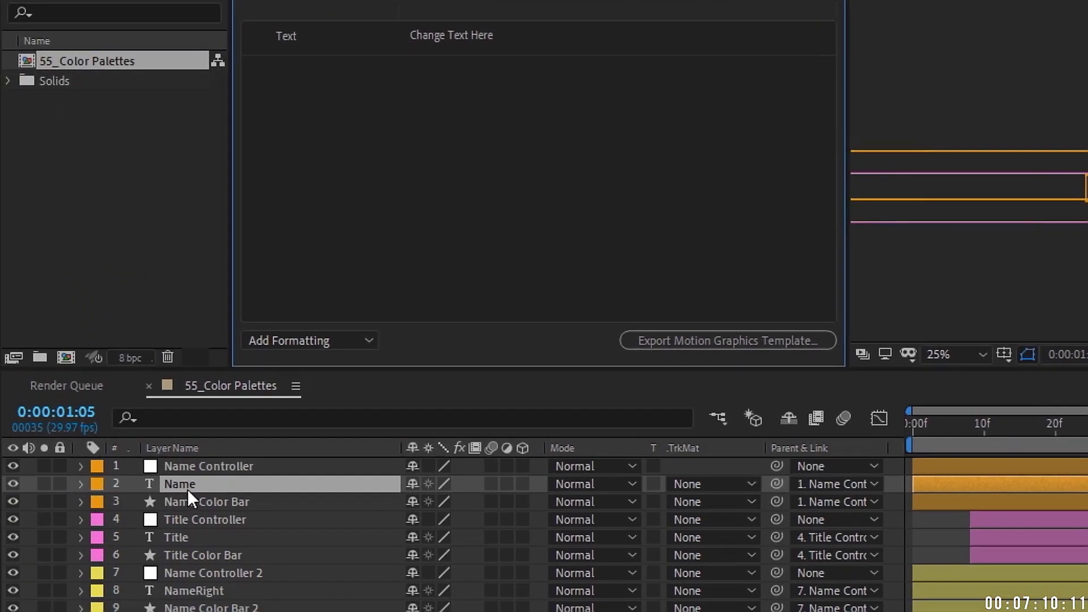
# - Add the Name layer's Source Text to Essential Graphics as a control labelled Name
pyautogui.click(81, 485)
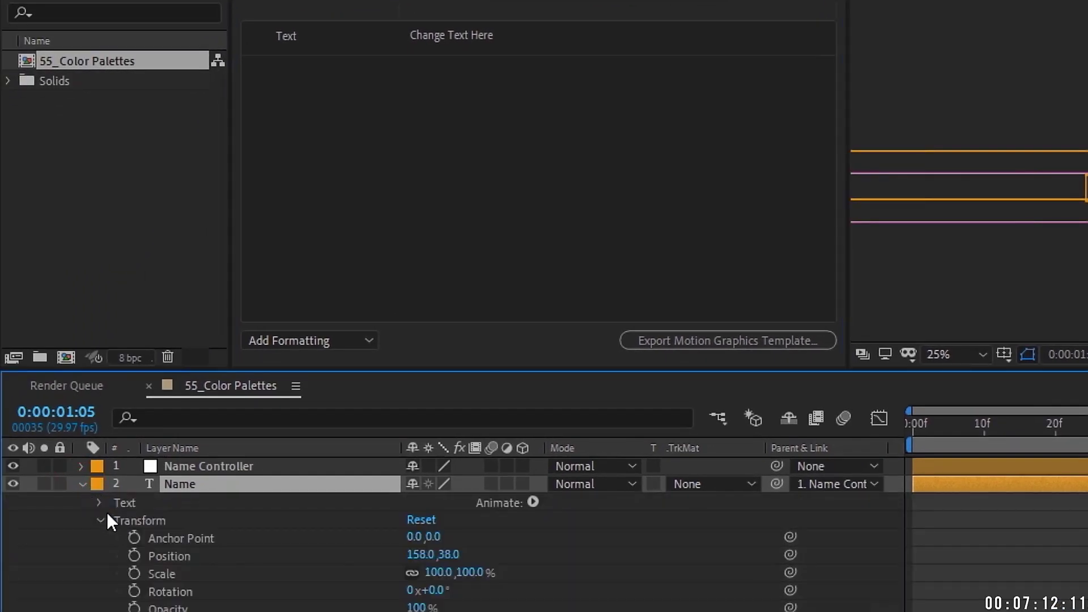
pyautogui.click(101, 504)
pyautogui.click(171, 522)
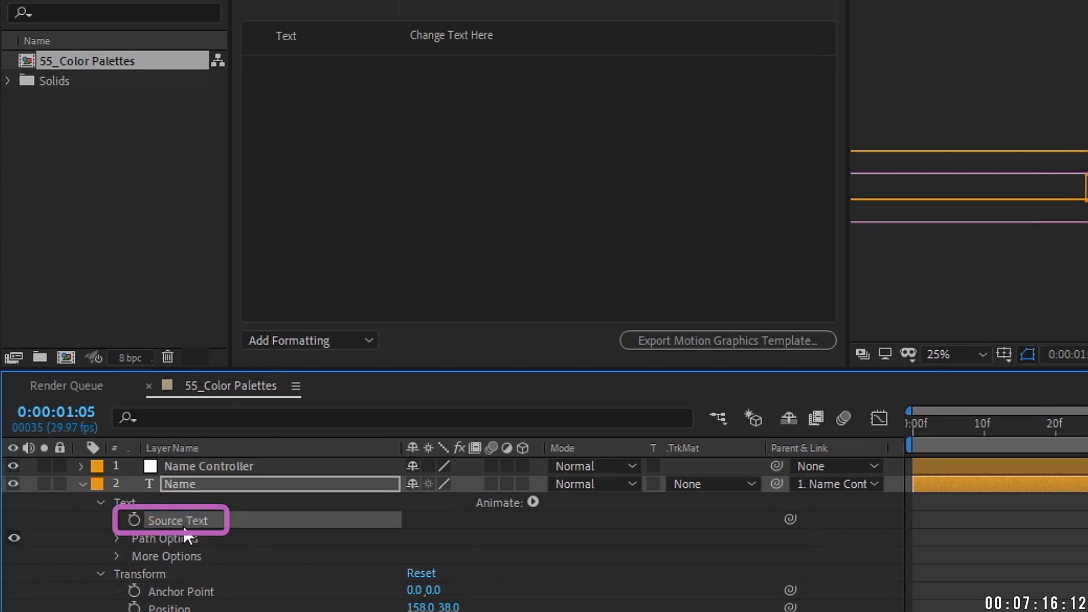
pyautogui.moveTo(182, 526); pyautogui.dragTo(341, 42)
pyautogui.moveTo(259, 206); pyautogui.dragTo(262, 302)
pyautogui.click(260, 246)
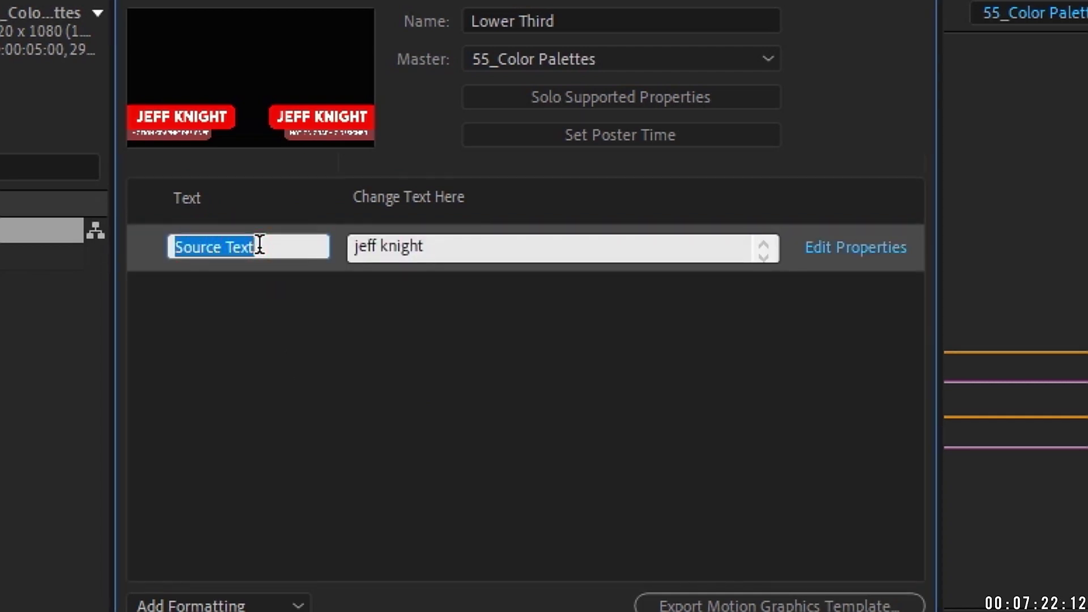
pyautogui.write('Name')
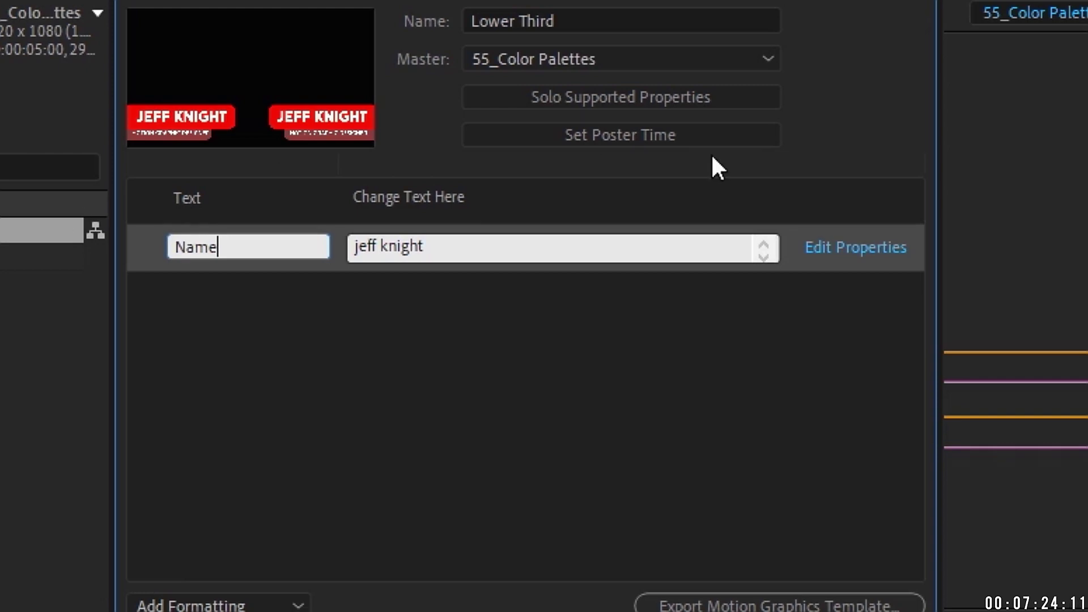
# - Test the Name control by replacing its text with a different person's name
pyautogui.click(437, 246)
pyautogui.hotkey('ctrl', 'a')
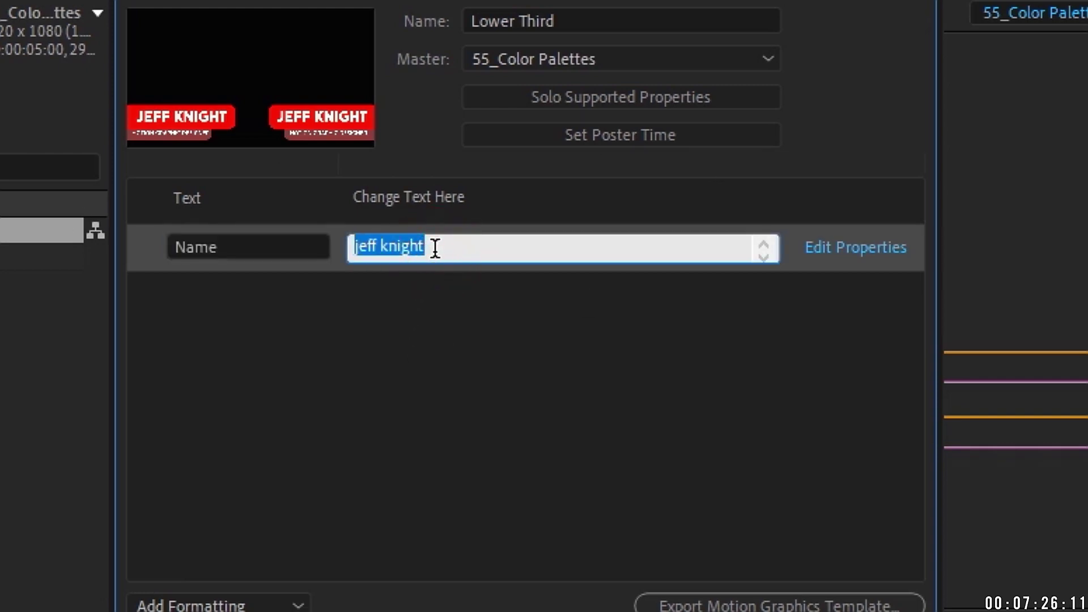
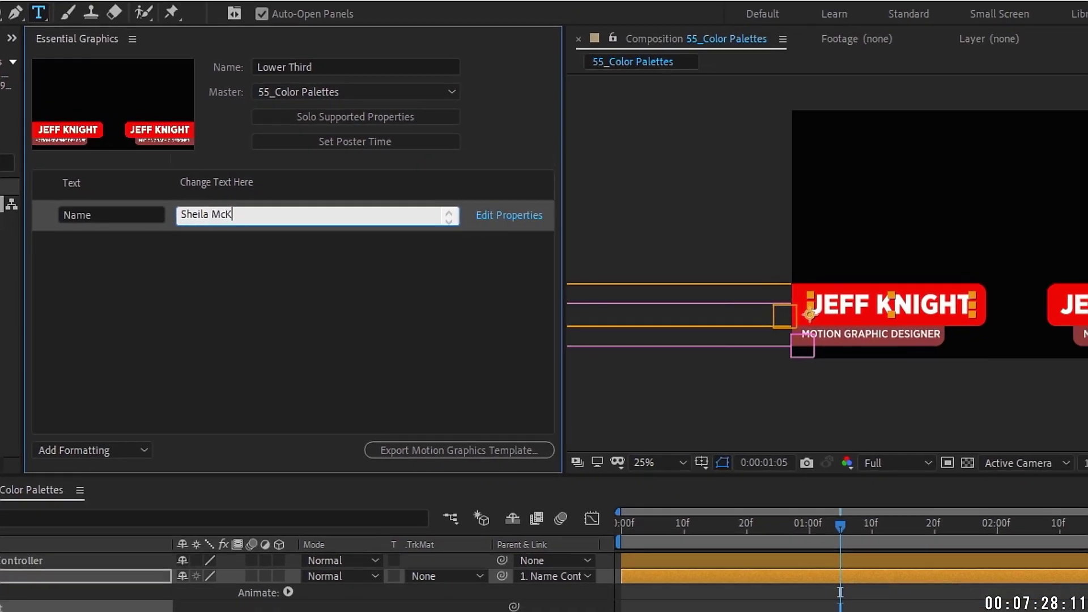
pyautogui.click(275, 277)
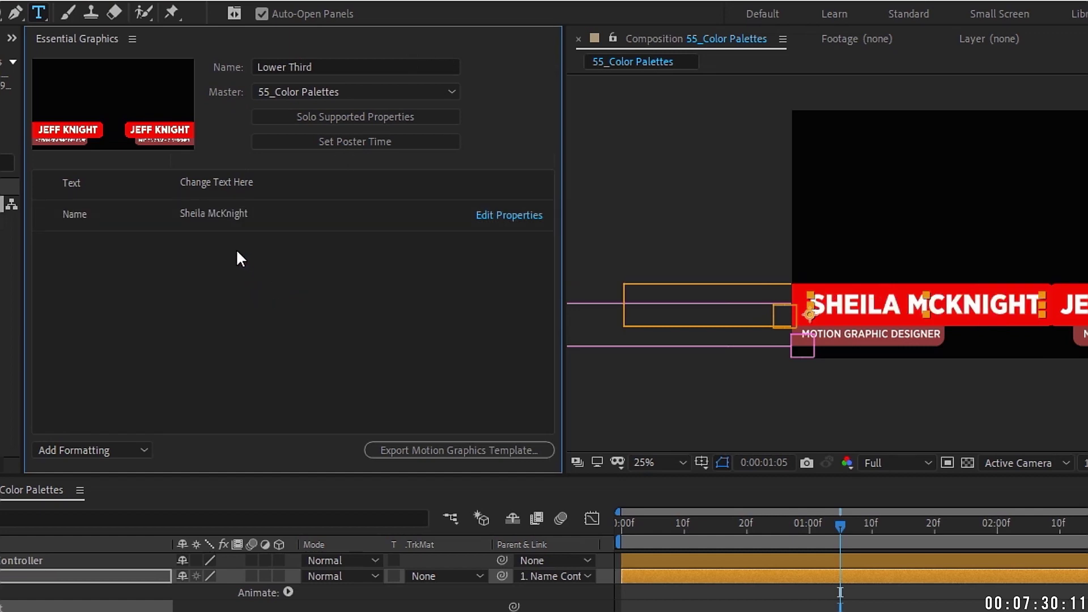
# - Add the Title layer's Source Text to Essential Graphics and rename the property Title
pyautogui.hotkey('ctrl', 'z')
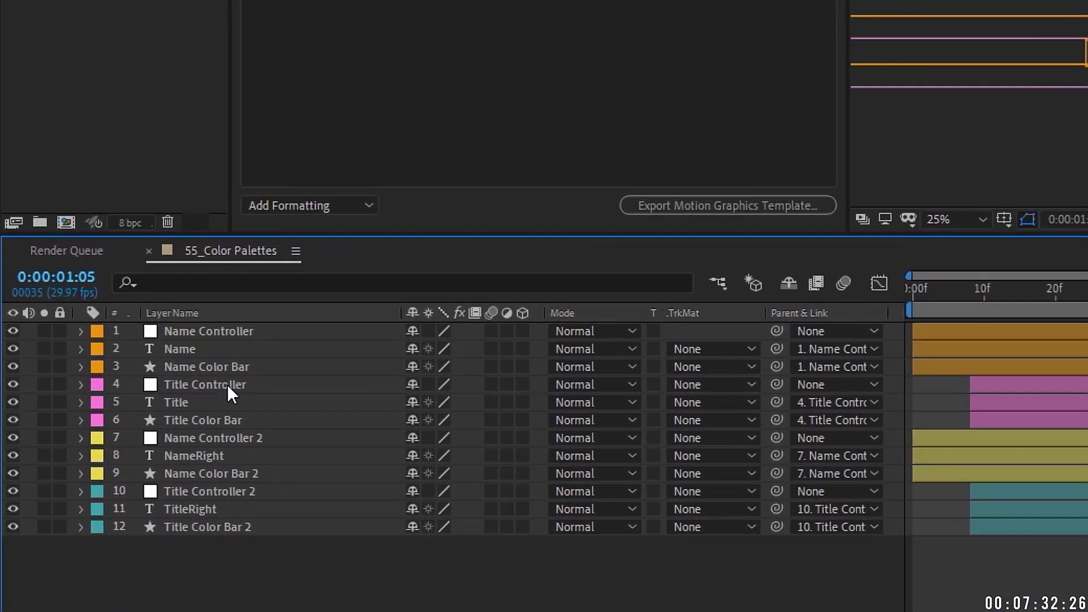
pyautogui.click(187, 403)
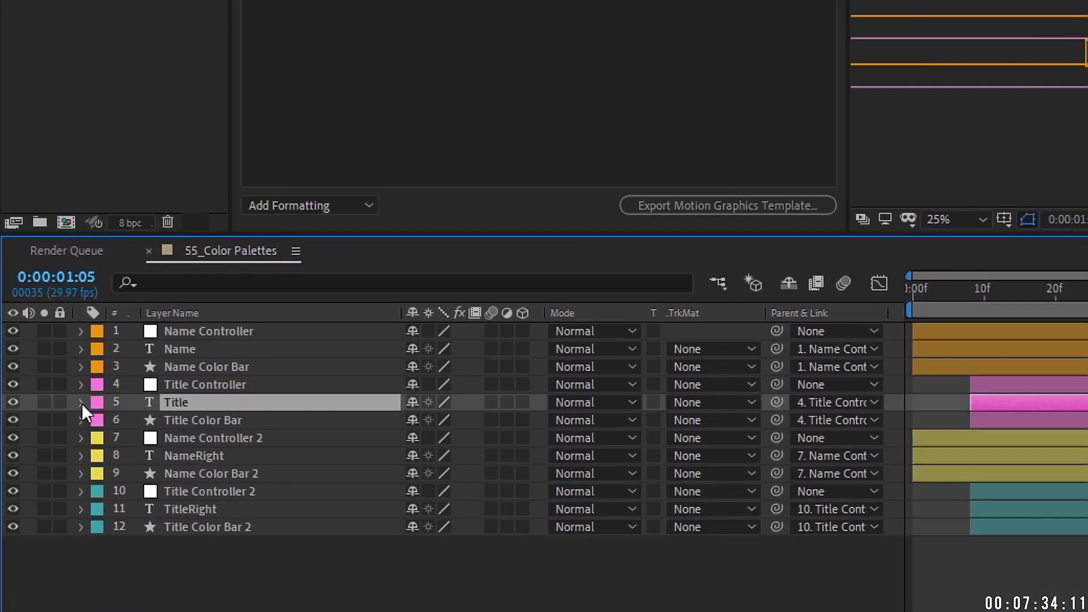
pyautogui.click(82, 403)
pyautogui.click(99, 422)
pyautogui.moveTo(172, 441); pyautogui.dragTo(321, 92)
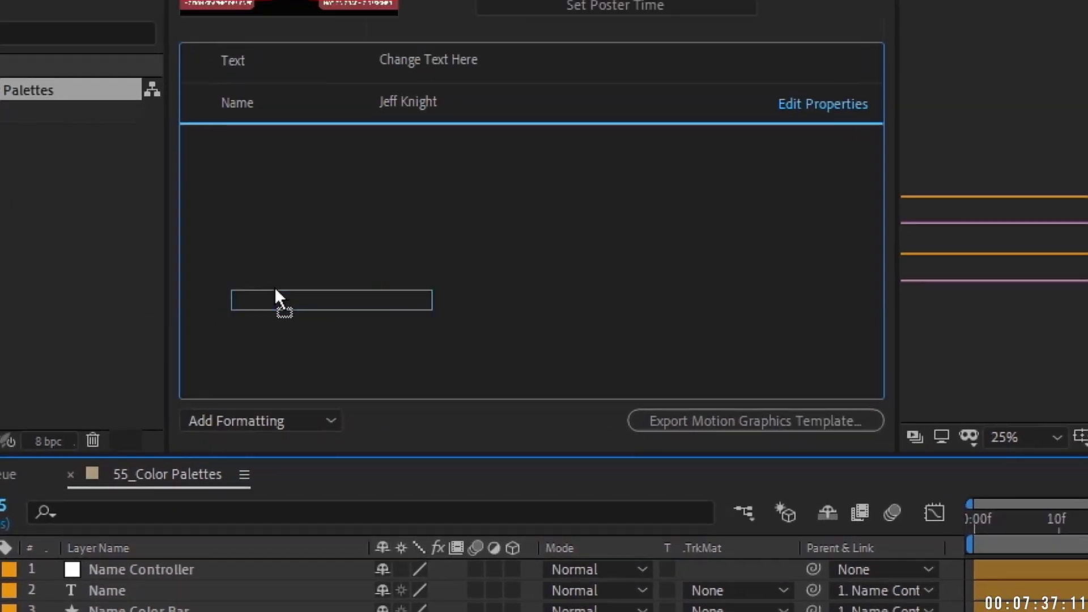
pyautogui.moveTo(275, 290); pyautogui.dragTo(269, 178)
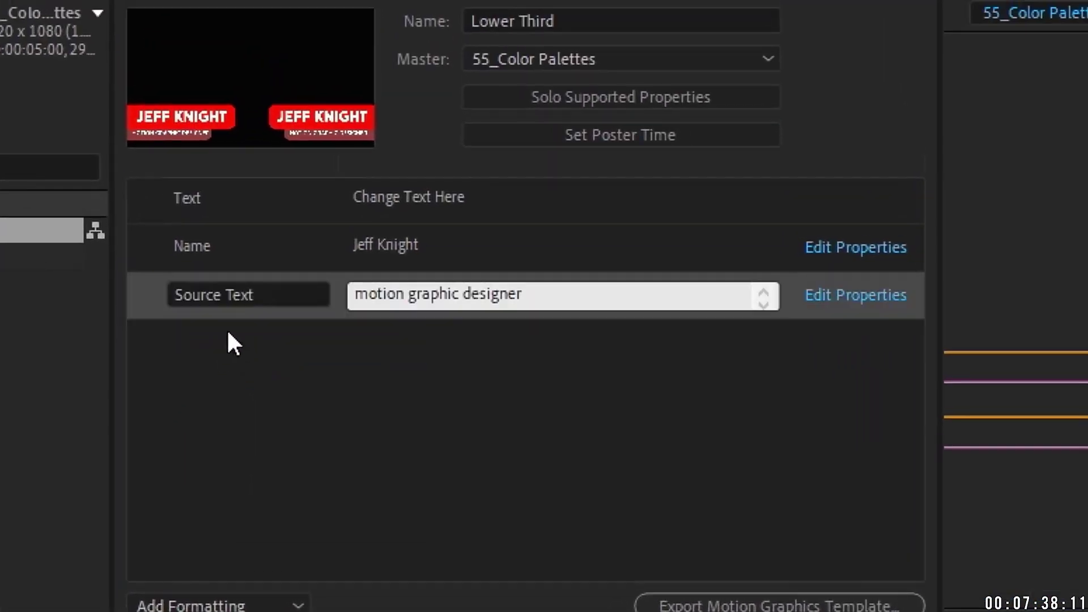
pyautogui.click(309, 139)
pyautogui.write('Title')
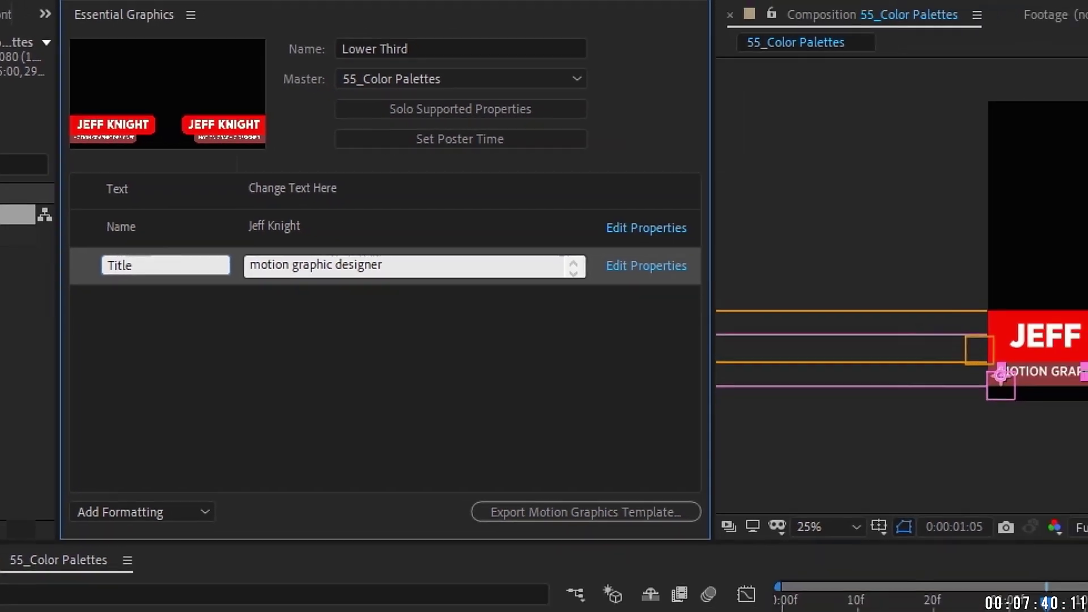
# - Test the Title field by replacing 'motion graphic designer' with Engineer
pyautogui.click(544, 301)
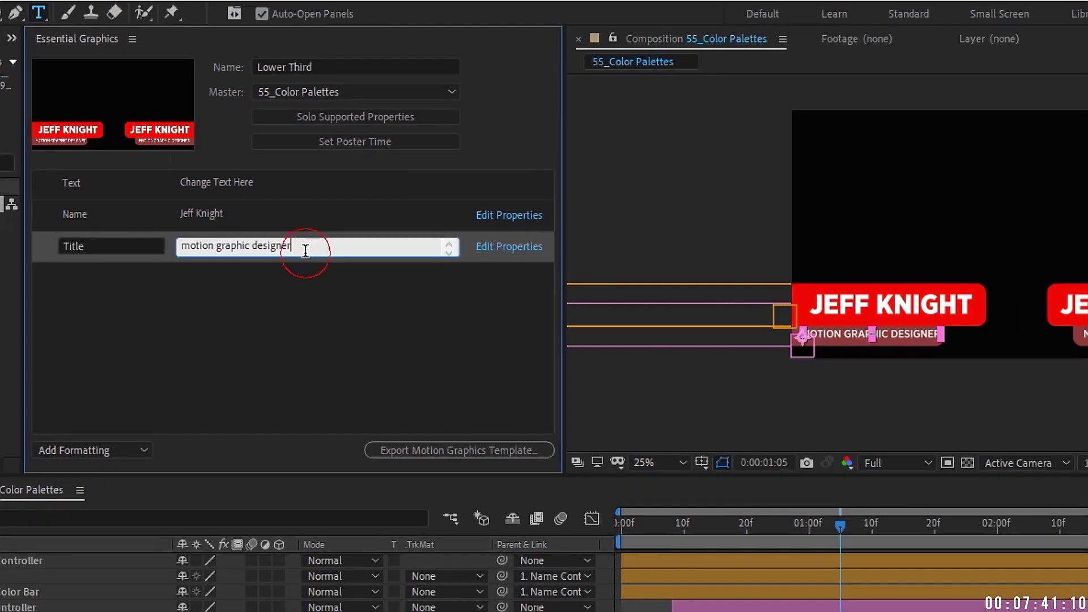
pyautogui.tripleClick(306, 251)
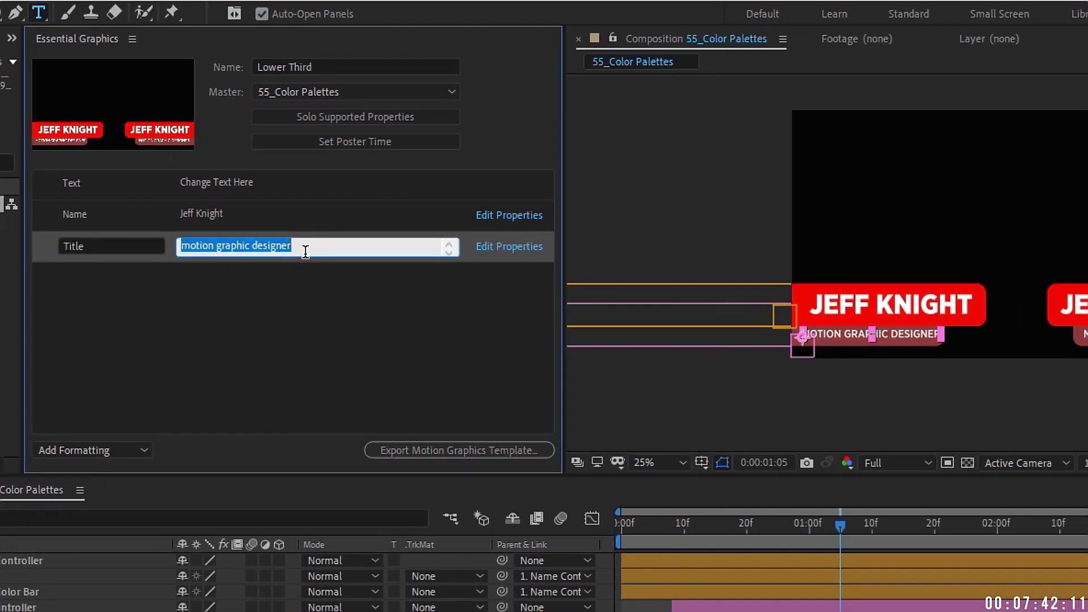
pyautogui.write('Eg')
pyautogui.write('gineer')
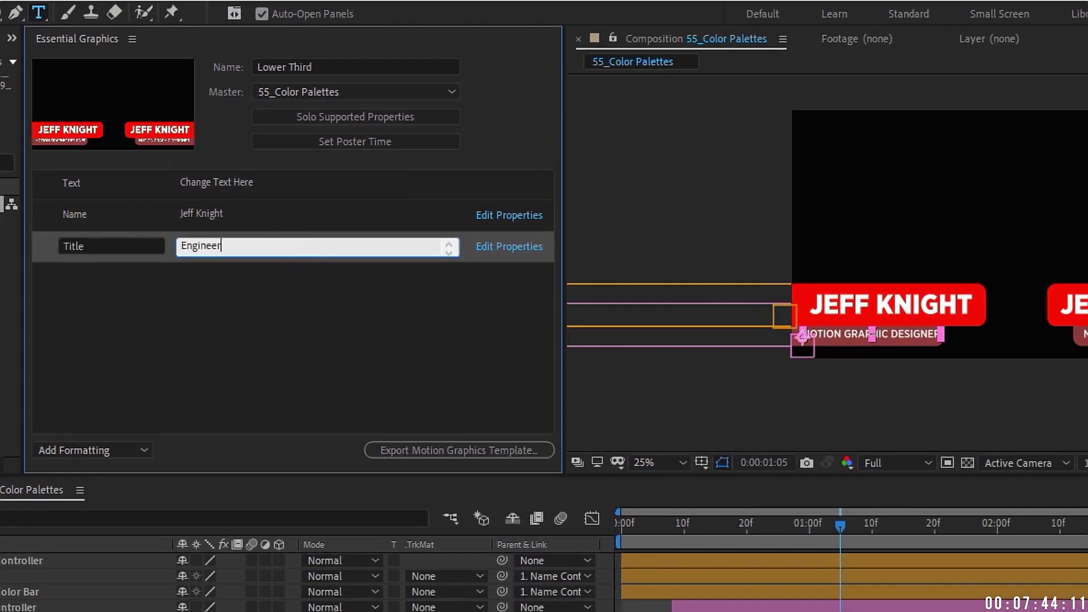
pyautogui.click(315, 321)
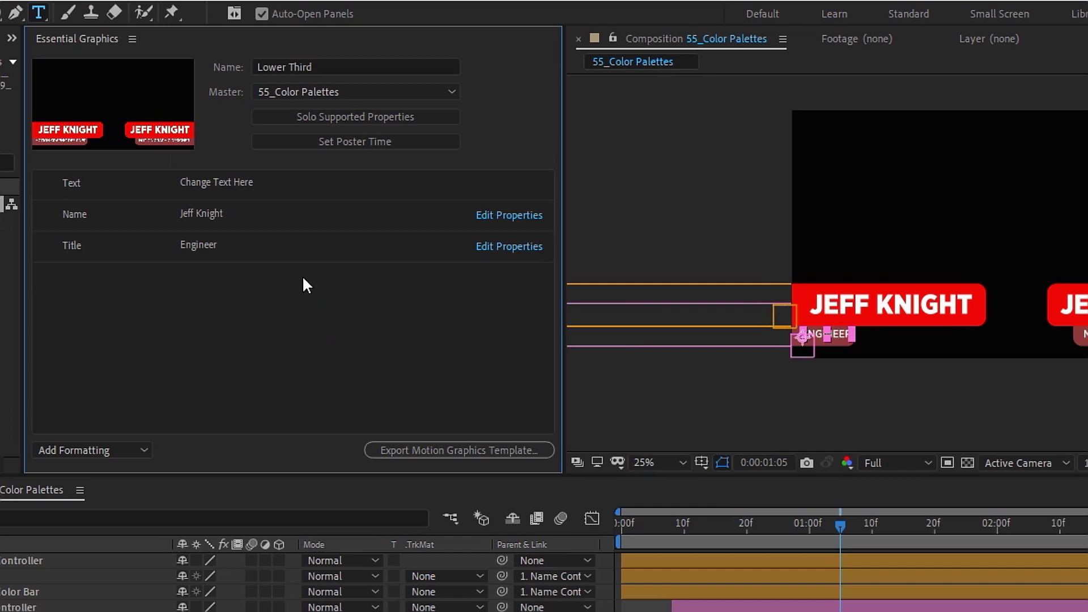
pyautogui.click(349, 537)
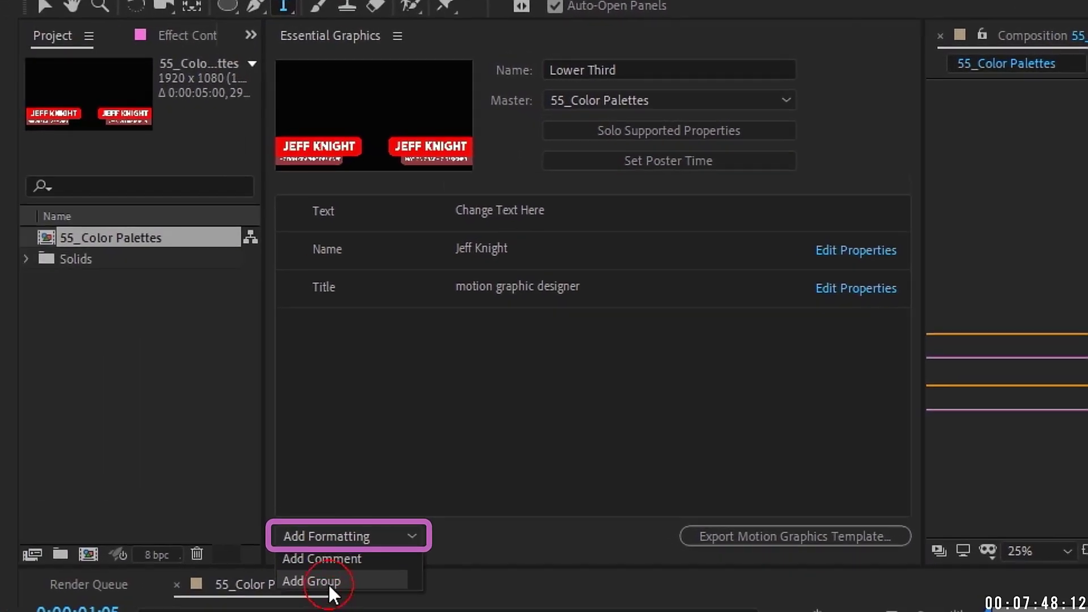
# - Create a group holding the Name and Title properties and name it Text Left
pyautogui.click(328, 582)
pyautogui.write('Tex')
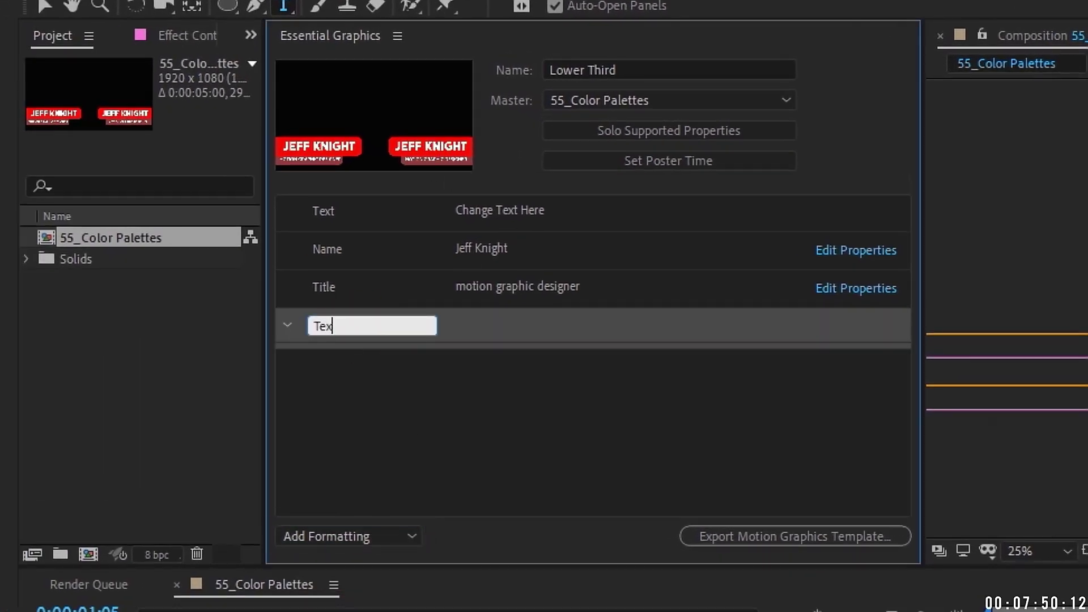
pyautogui.write('t')
pyautogui.click(403, 264)
pyautogui.moveTo(403, 263); pyautogui.dragTo(409, 317)
pyautogui.moveTo(398, 264); pyautogui.dragTo(413, 319)
pyautogui.click(286, 249)
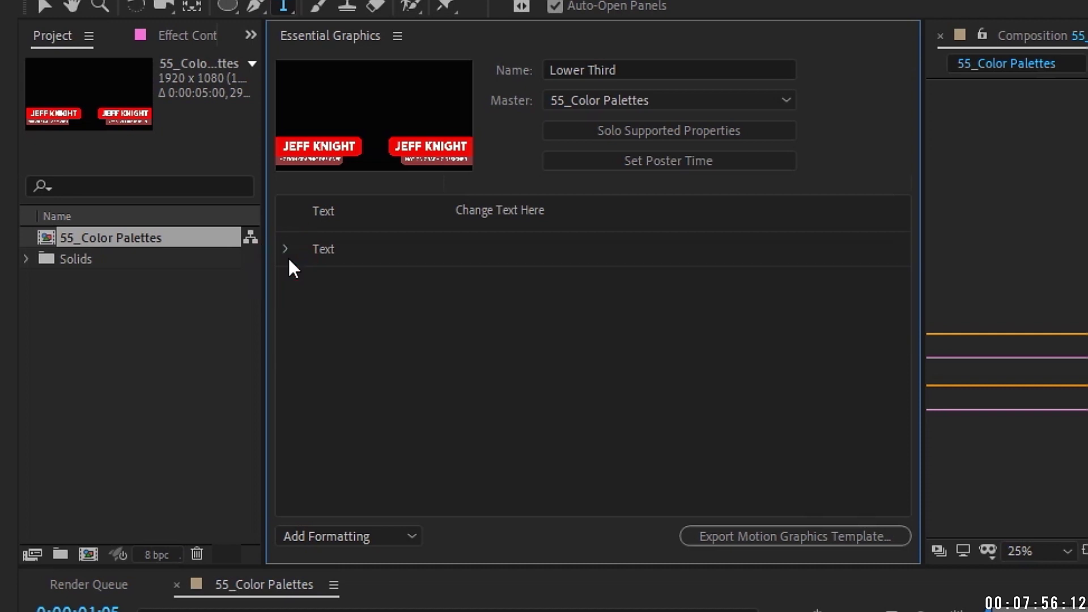
pyautogui.click(288, 249)
pyautogui.doubleClick(323, 249)
pyautogui.write('T')
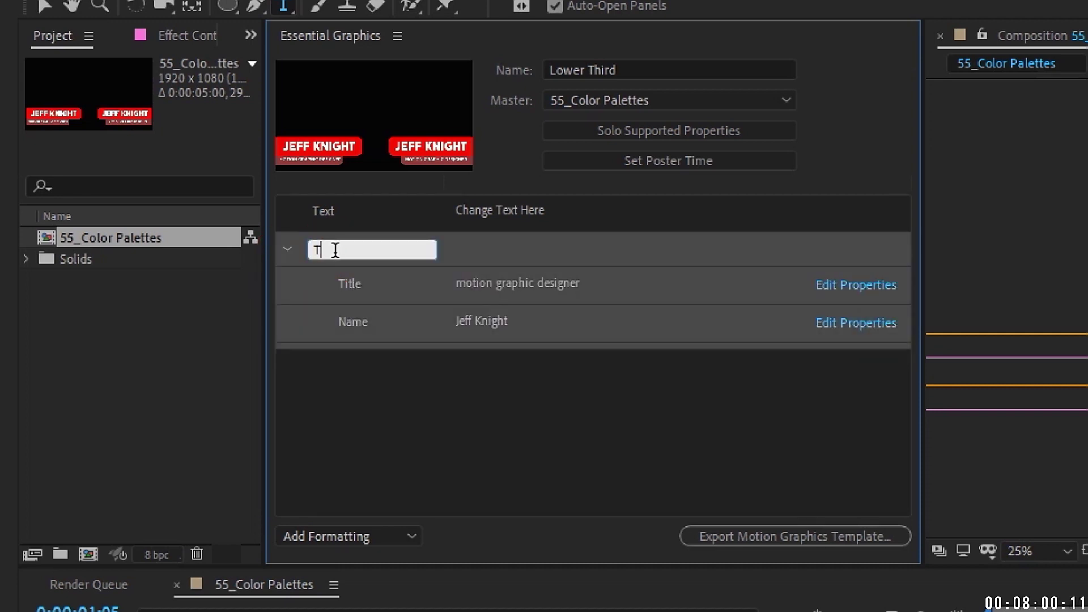
pyautogui.write('ext Left')
pyautogui.press('Return')
# - Add a second property group named Text Right
pyautogui.click(348, 536)
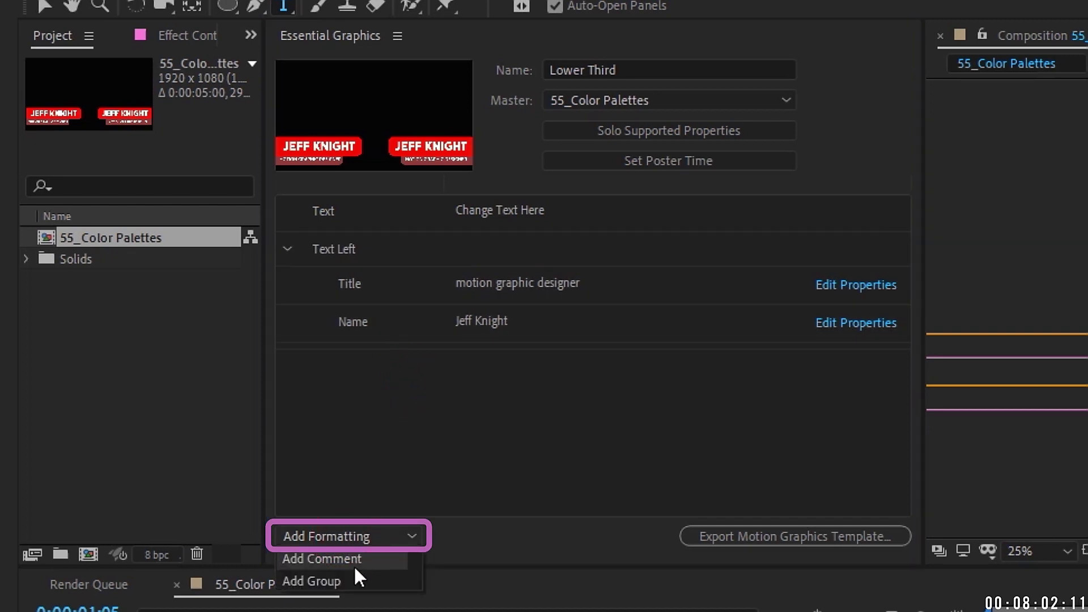
pyautogui.click(355, 573)
pyautogui.doubleClick(340, 368)
pyautogui.write('Text')
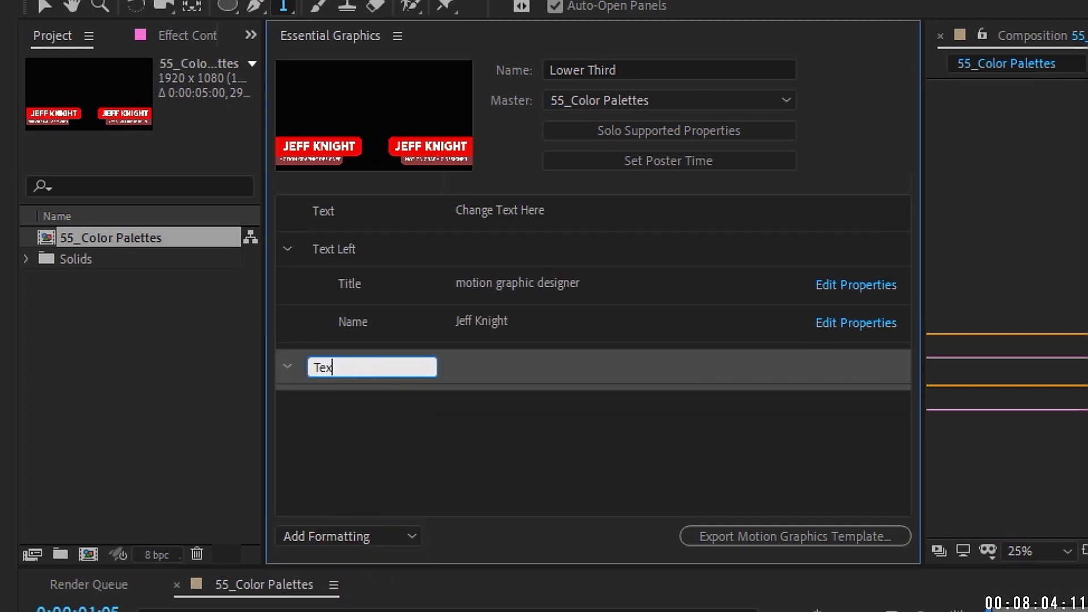
pyautogui.write(' Right')
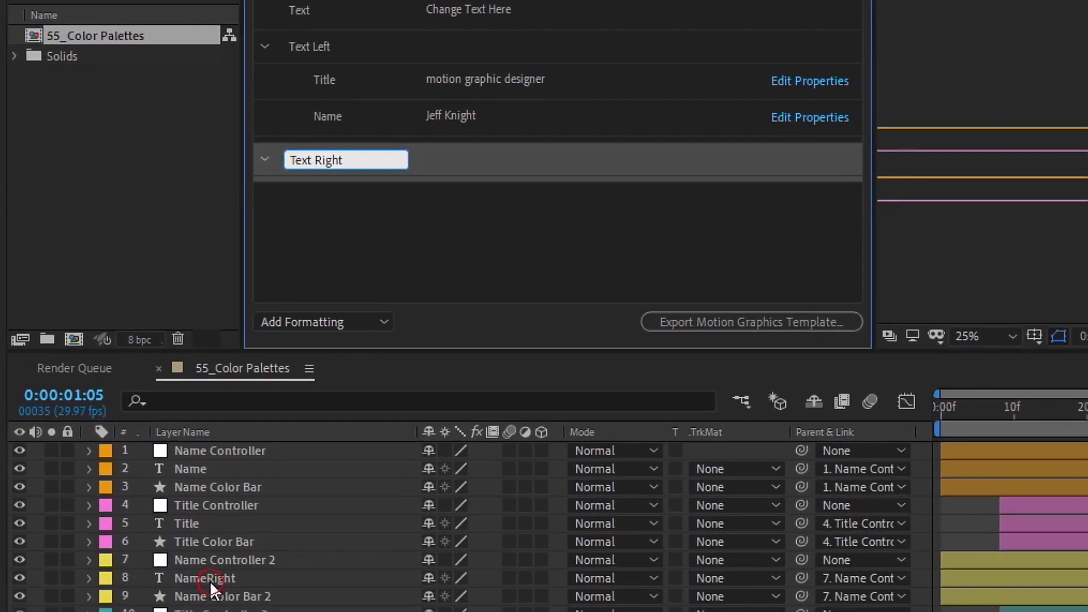
# - Add the NameRight layer's Source Text into Text Right as a property named Name
pyautogui.click(210, 580)
pyautogui.click(81, 456)
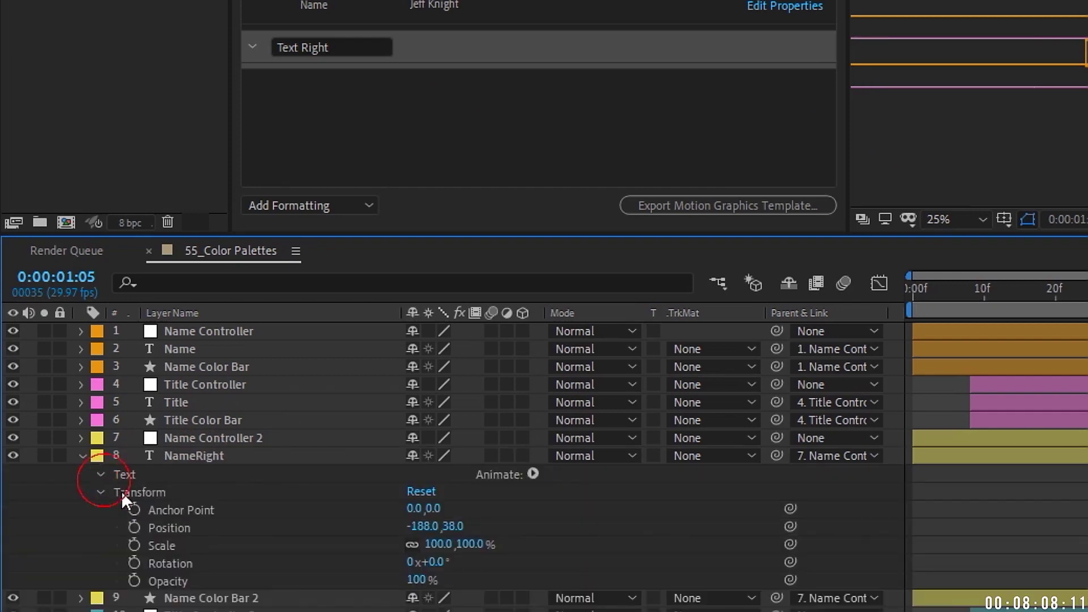
pyautogui.moveTo(181, 498); pyautogui.dragTo(356, 80)
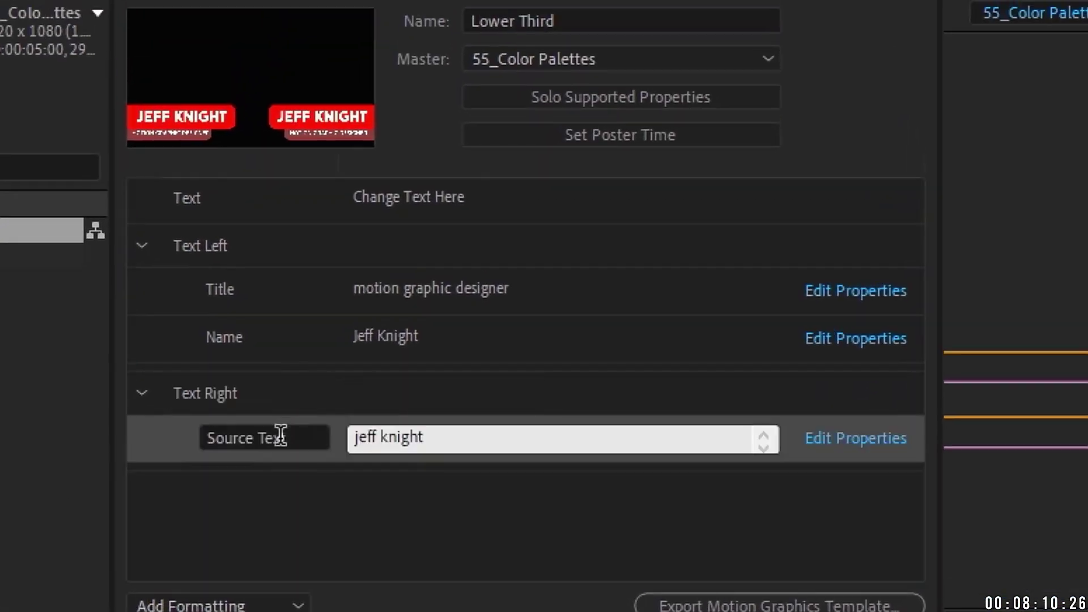
pyautogui.doubleClick(281, 436)
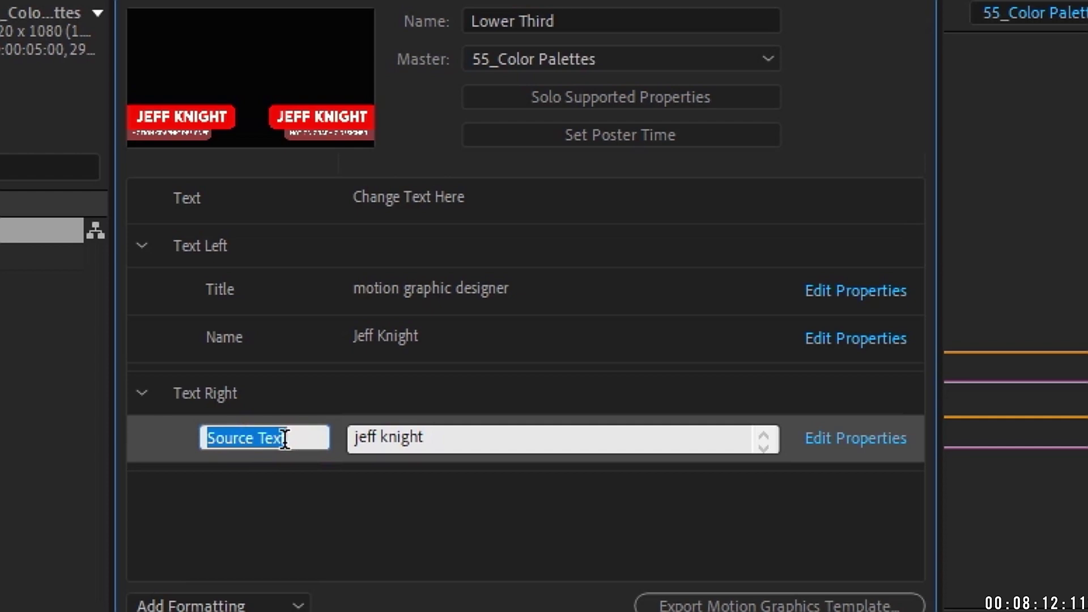
pyautogui.write('Name')
pyautogui.press('Return')
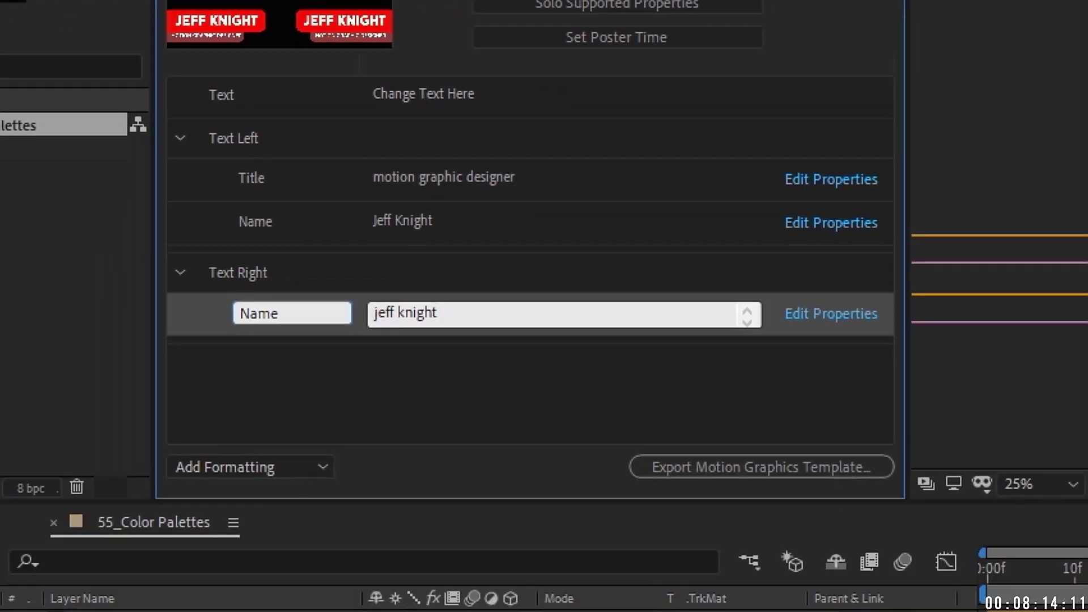
pyautogui.click(76, 456)
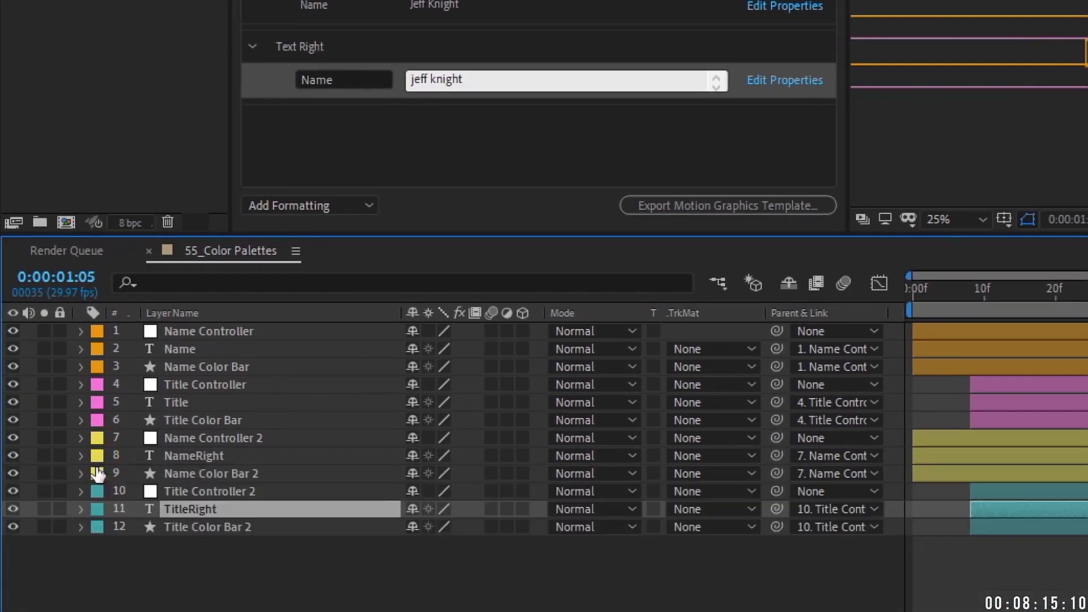
# - Add TitleRight's Source Text as Title below Name, then collapse both text groups
pyautogui.click(81, 509)
pyautogui.click(152, 545)
pyautogui.moveTo(178, 553); pyautogui.dragTo(353, 78)
pyautogui.doubleClick(354, 80)
pyautogui.write('Title')
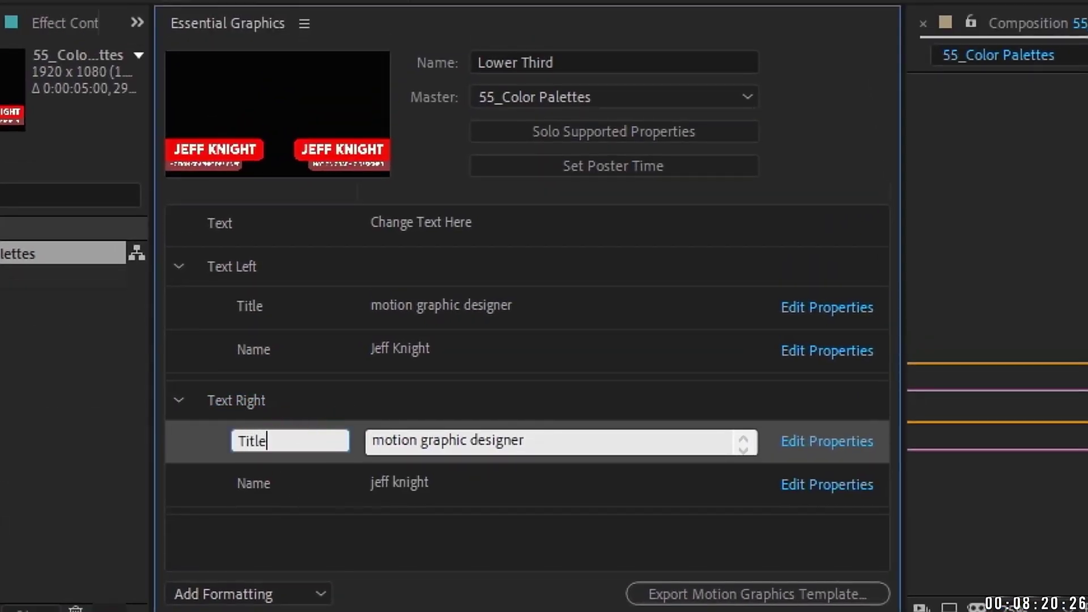
pyautogui.press('Return')
pyautogui.moveTo(322, 444); pyautogui.dragTo(319, 507)
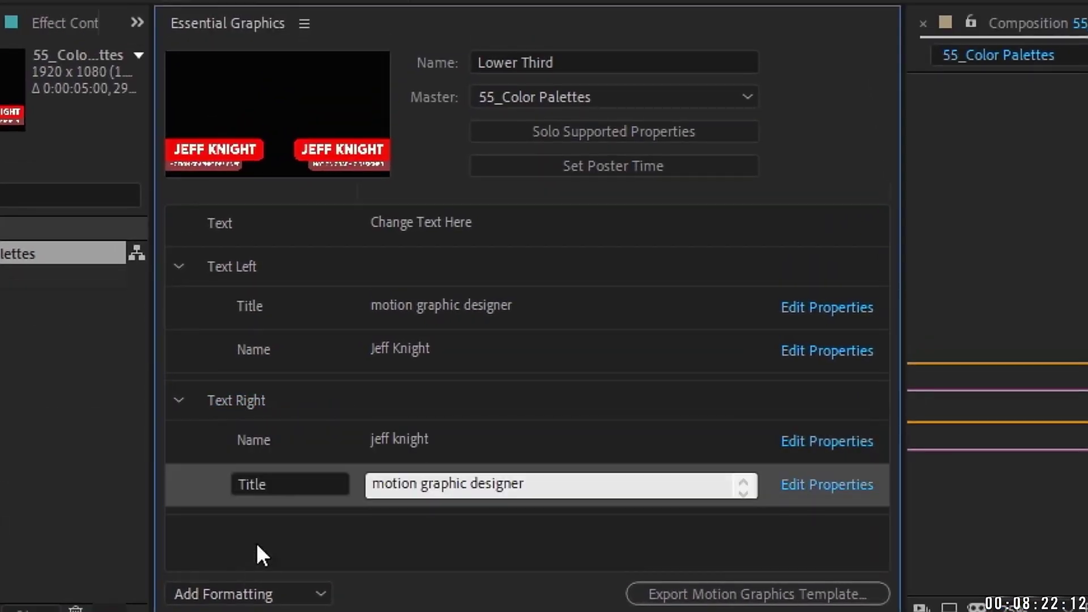
pyautogui.keyDown('ctrl'); pyautogui.click(182, 400); pyautogui.keyUp('ctrl')
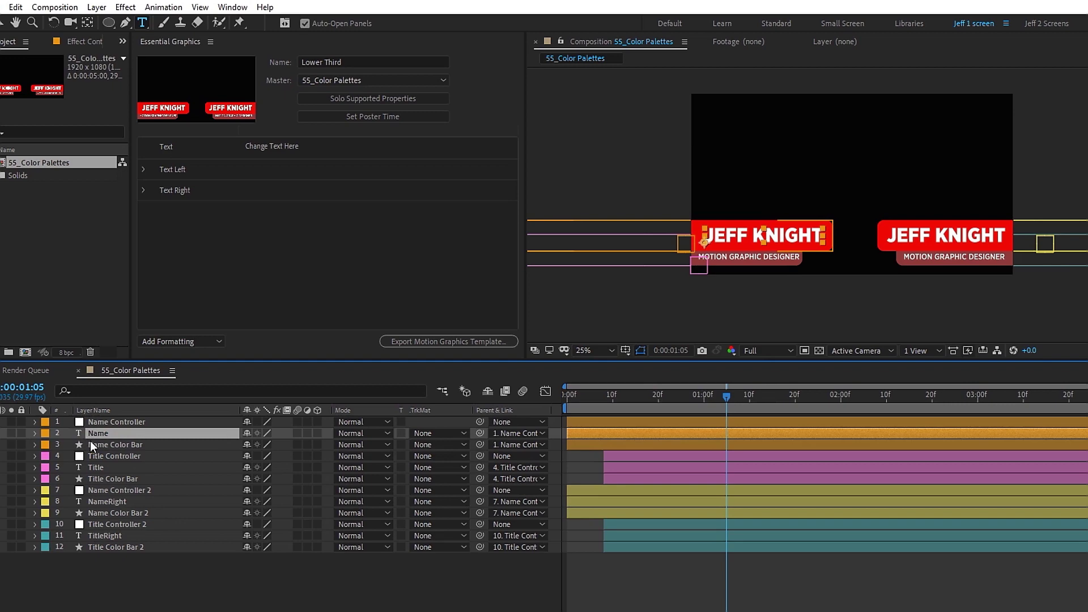
# - Apply a Generate > Fill effect to the Name layer with colour FFFFFF
pyautogui.click(34, 433)
pyautogui.click(125, 6)
pyautogui.moveTo(212, 193)
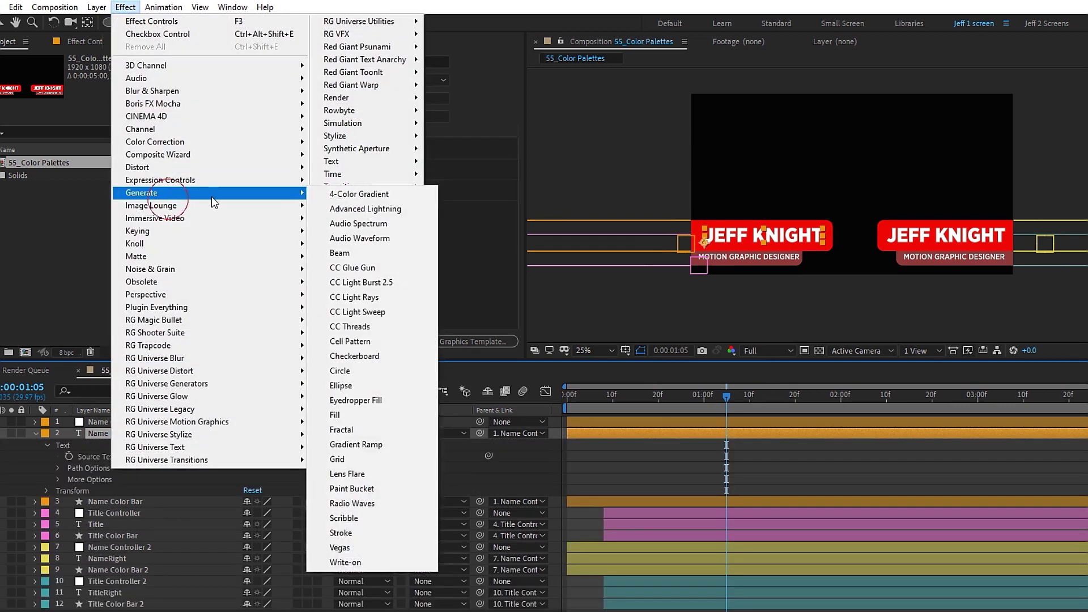
pyautogui.click(343, 416)
pyautogui.click(74, 115)
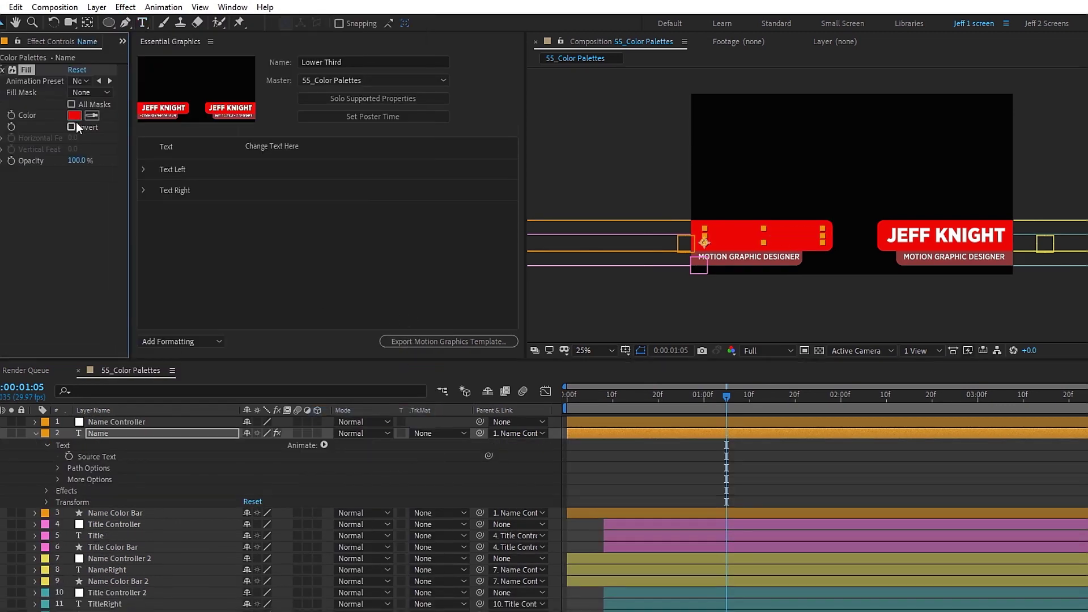
pyautogui.write('FFFFFF')
pyautogui.click(1054, 141)
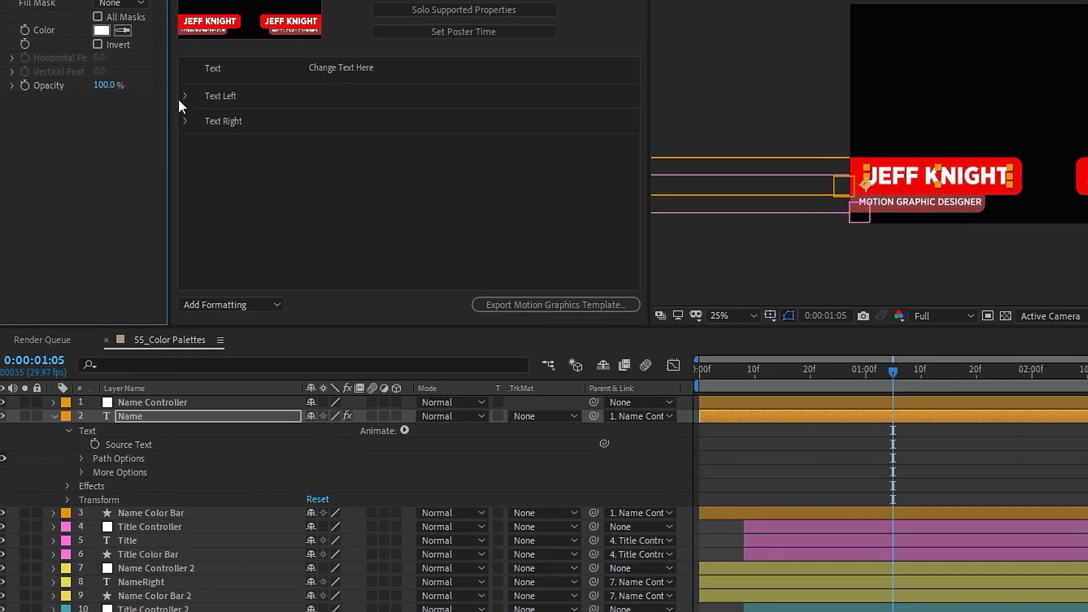
# - Expand Text Left and reveal the Fill effect on the Name layer
pyautogui.click(145, 171)
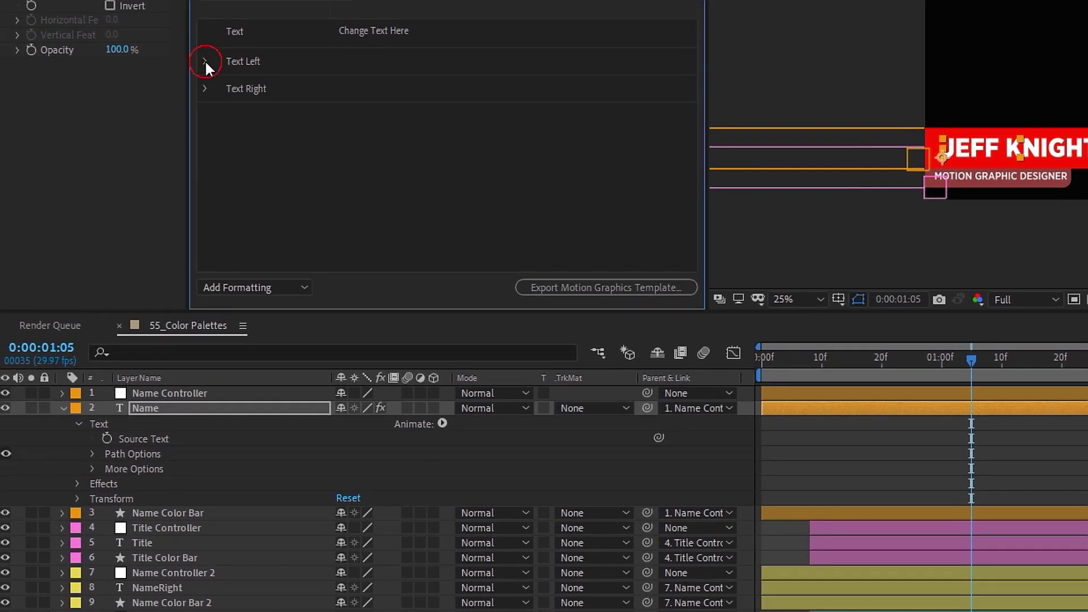
pyautogui.click(157, 408)
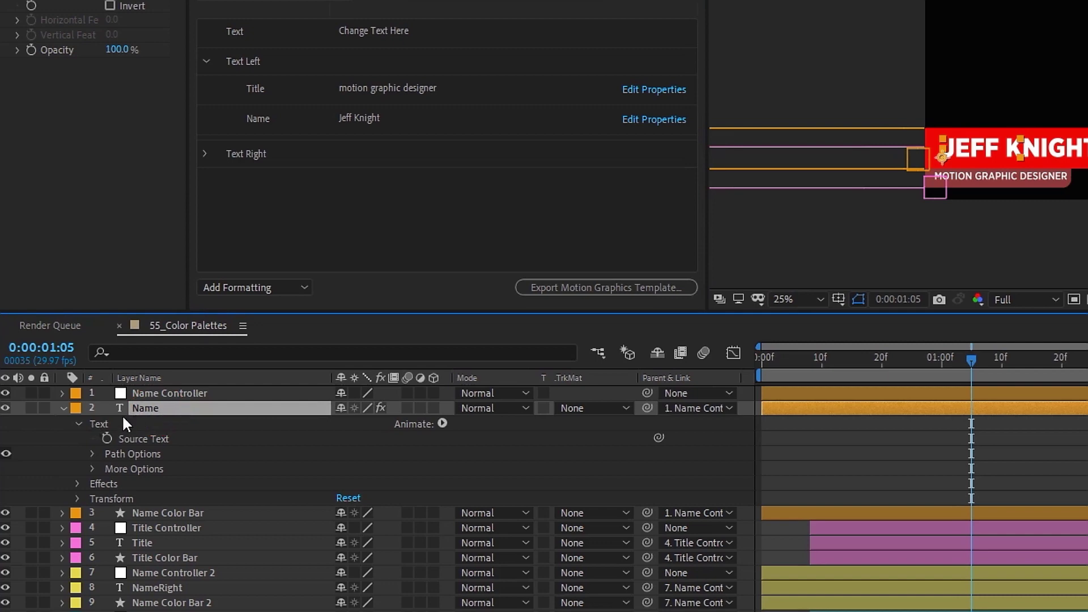
pyautogui.click(77, 483)
pyautogui.click(105, 498)
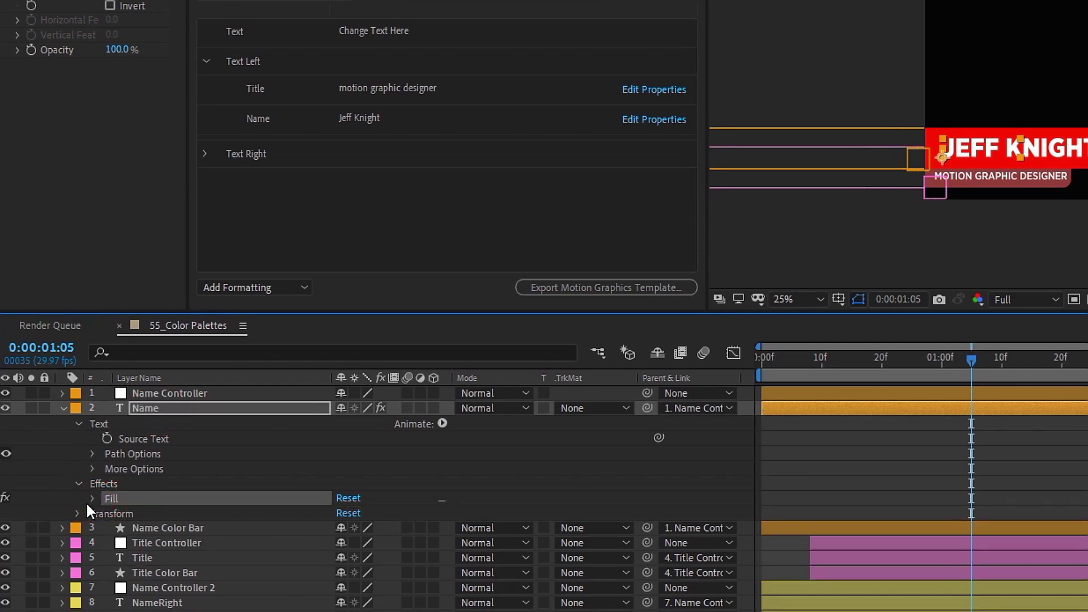
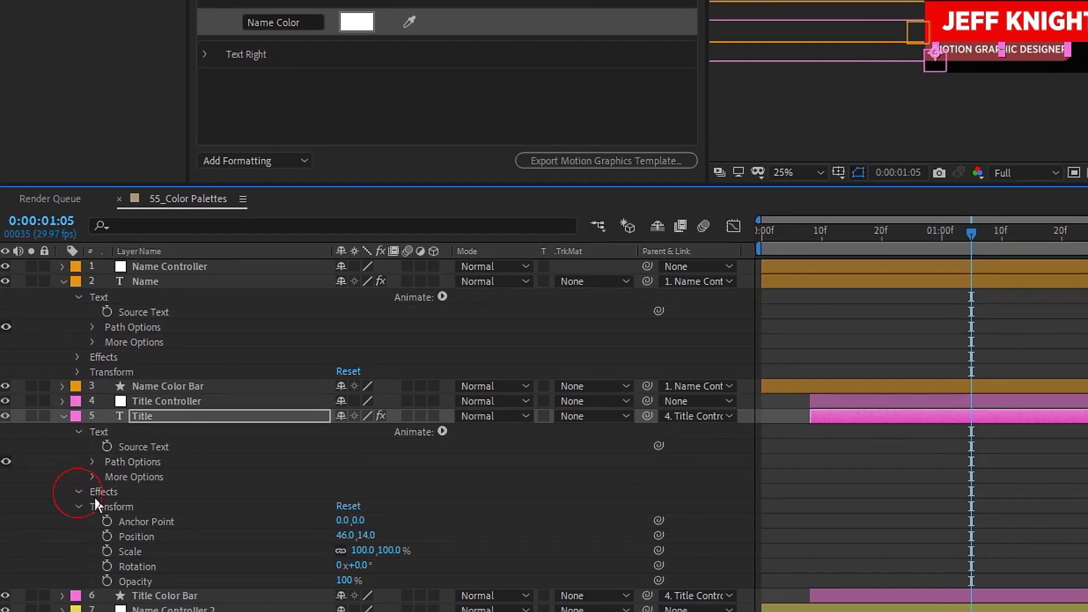
# - Add the Title layer's fill colour to Essential Graphics as a 'Title Color' control
pyautogui.click(92, 506)
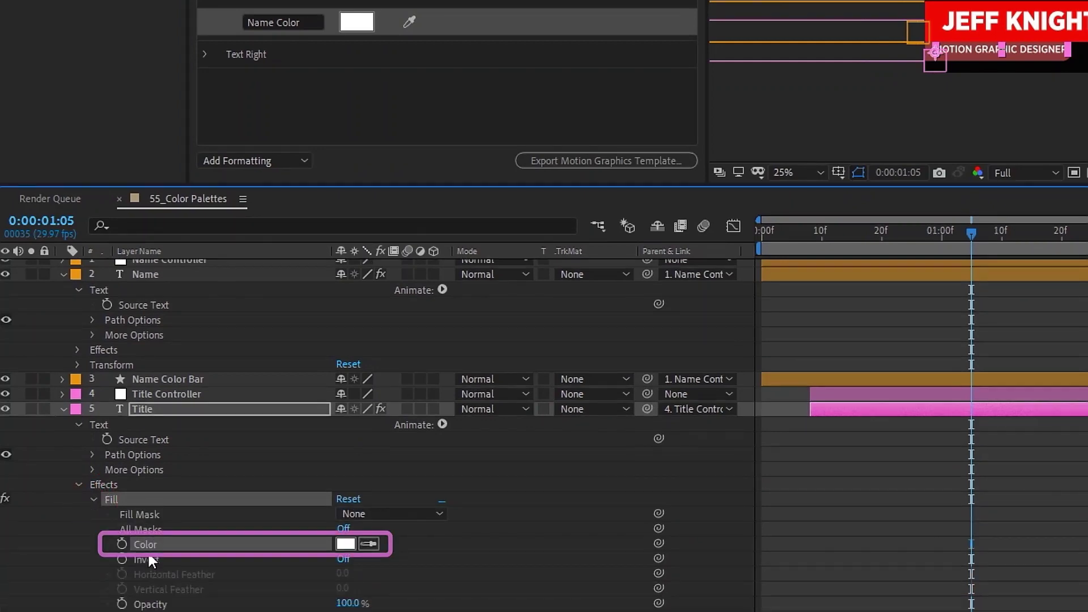
pyautogui.moveTo(143, 552); pyautogui.dragTo(298, 66)
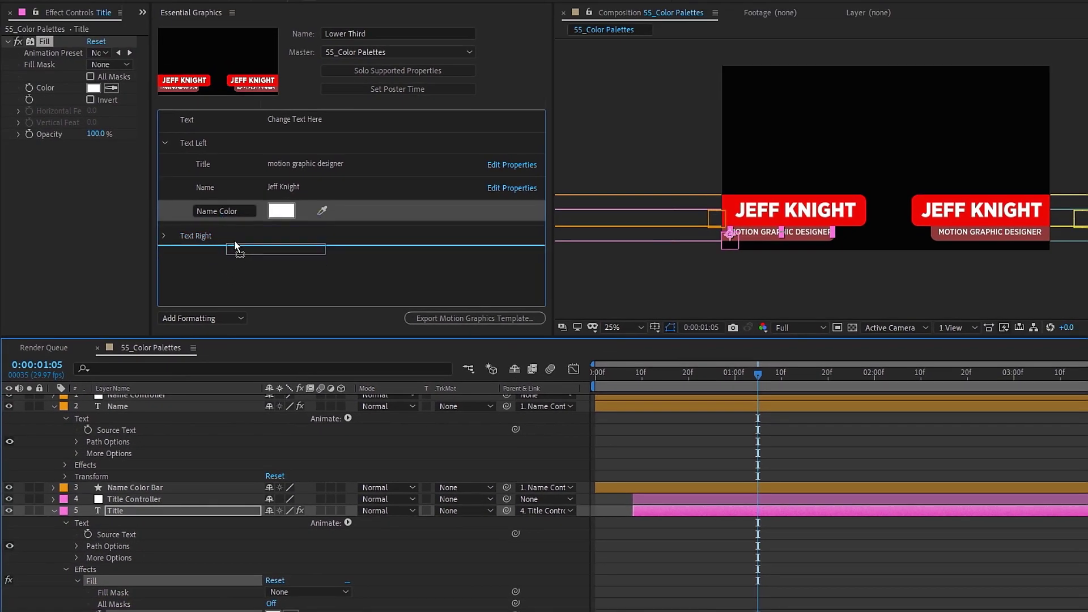
pyautogui.moveTo(235, 246); pyautogui.dragTo(233, 230)
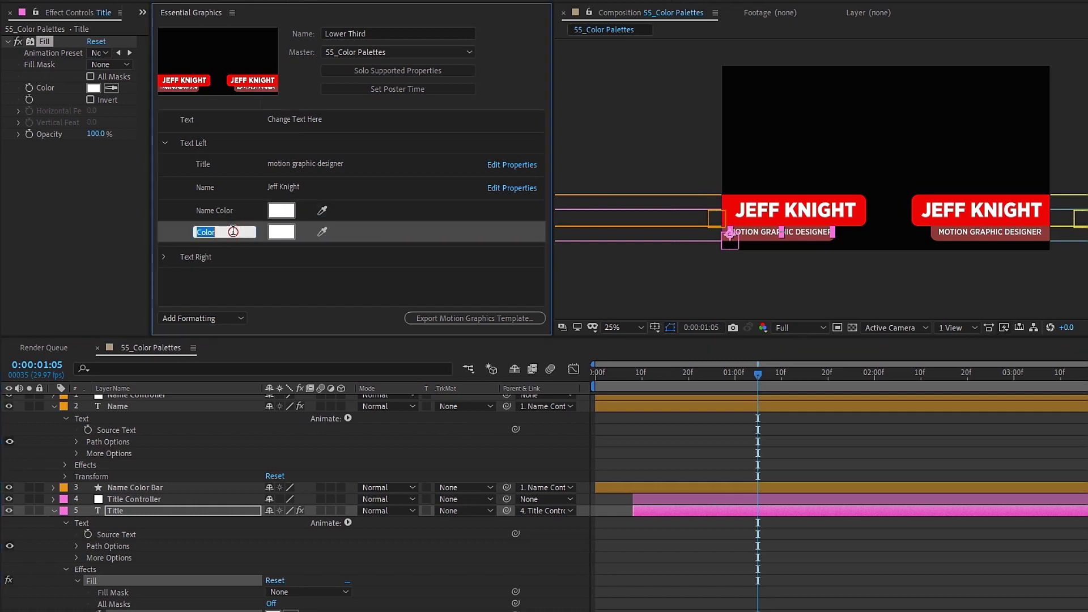
pyautogui.write('Title Color')
pyautogui.press('Return')
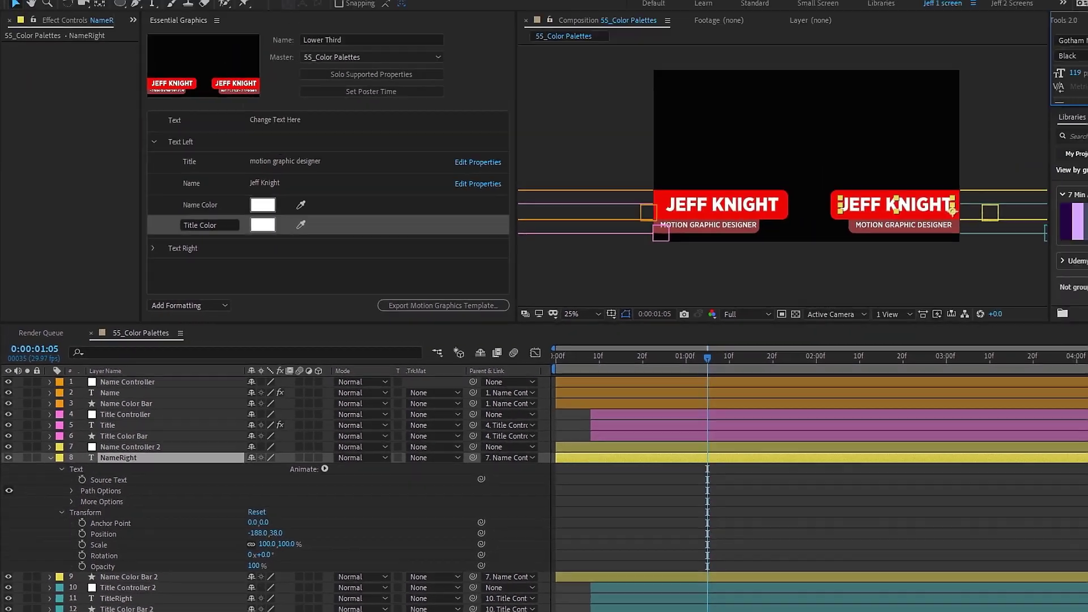
# - Apply a Fill effect with a chosen colour to the NameRight layer
pyautogui.click(124, 55)
pyautogui.click(154, 79)
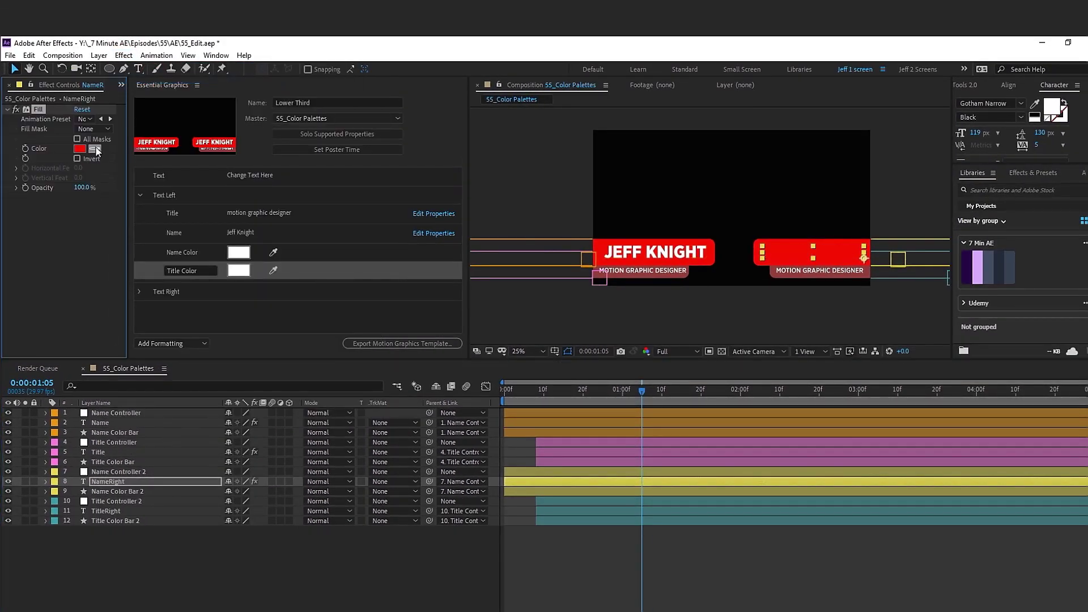
pyautogui.click(79, 149)
pyautogui.click(780, 179)
pyautogui.click(1026, 179)
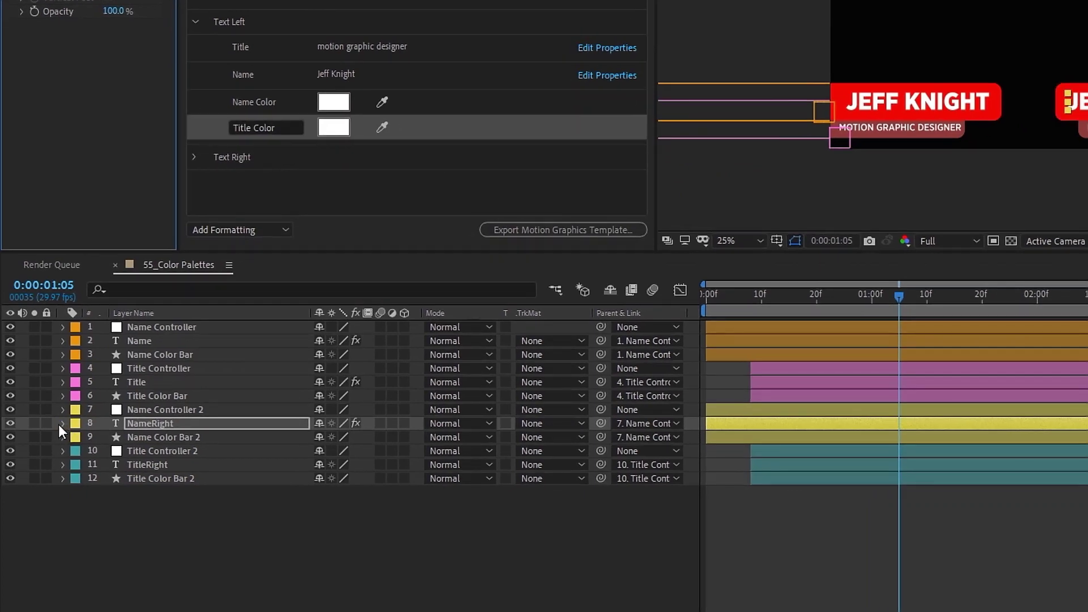
# - Add NameRight's fill colour to Text Right as 'Name Color', placed below Name
pyautogui.click(63, 424)
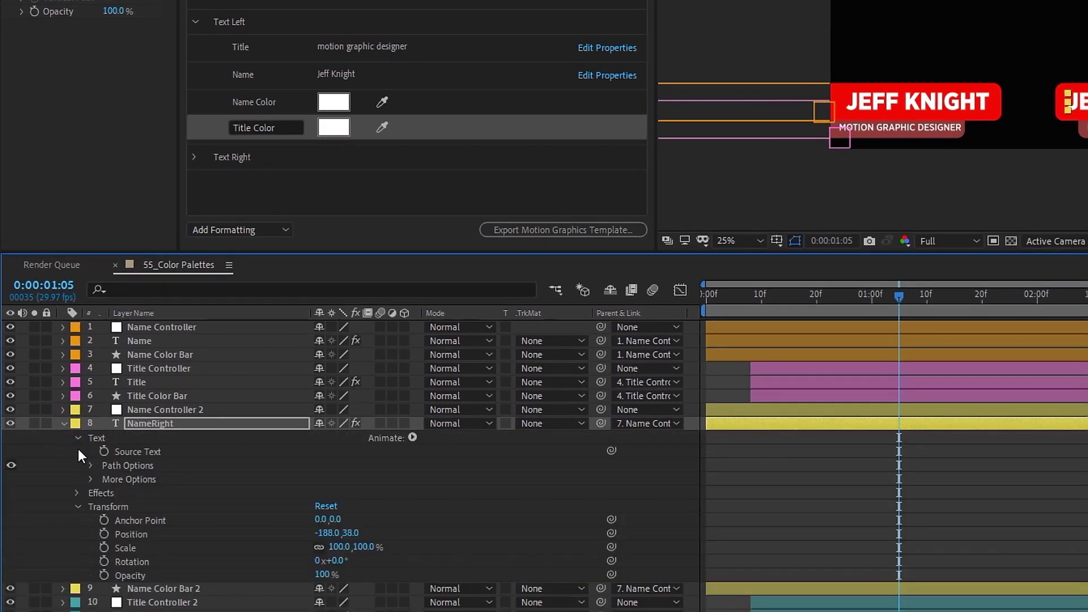
pyautogui.click(77, 494)
pyautogui.click(92, 507)
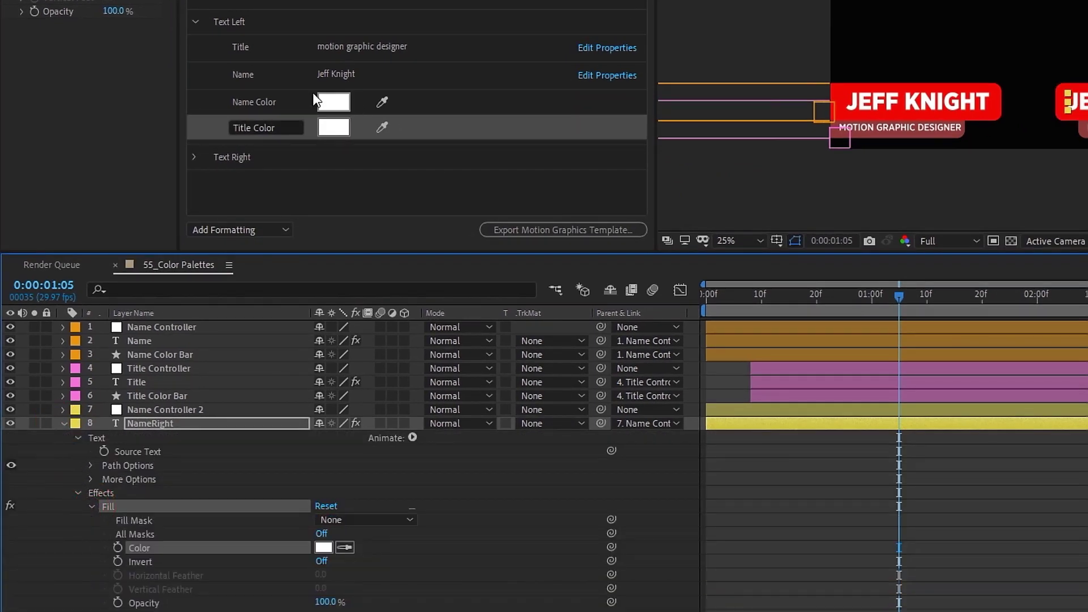
pyautogui.click(196, 23)
pyautogui.click(209, 48)
pyautogui.moveTo(142, 547); pyautogui.dragTo(237, 55)
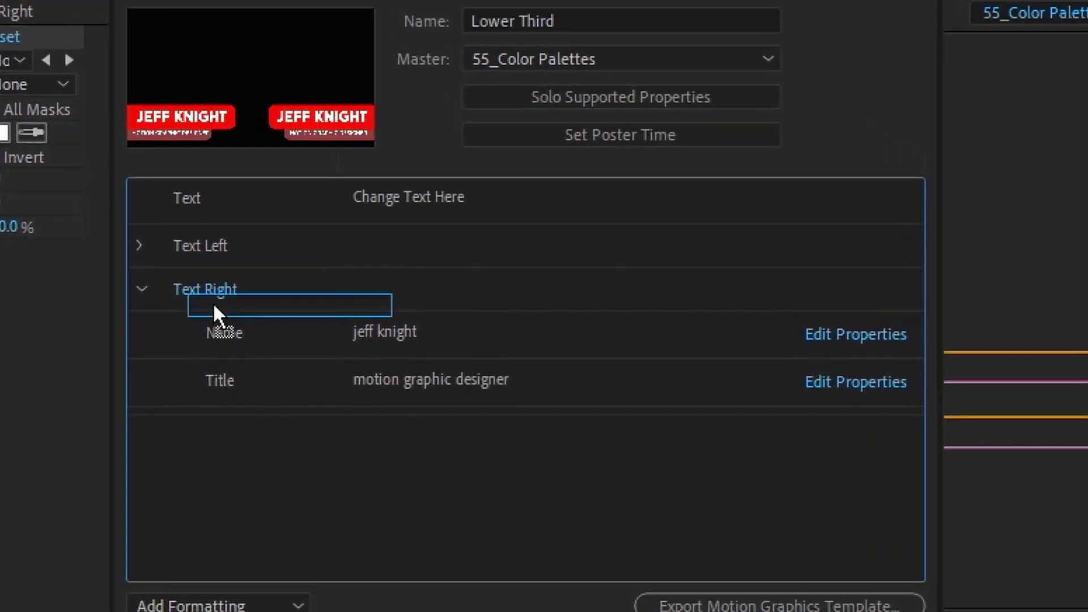
pyautogui.moveTo(213, 302); pyautogui.dragTo(213, 302)
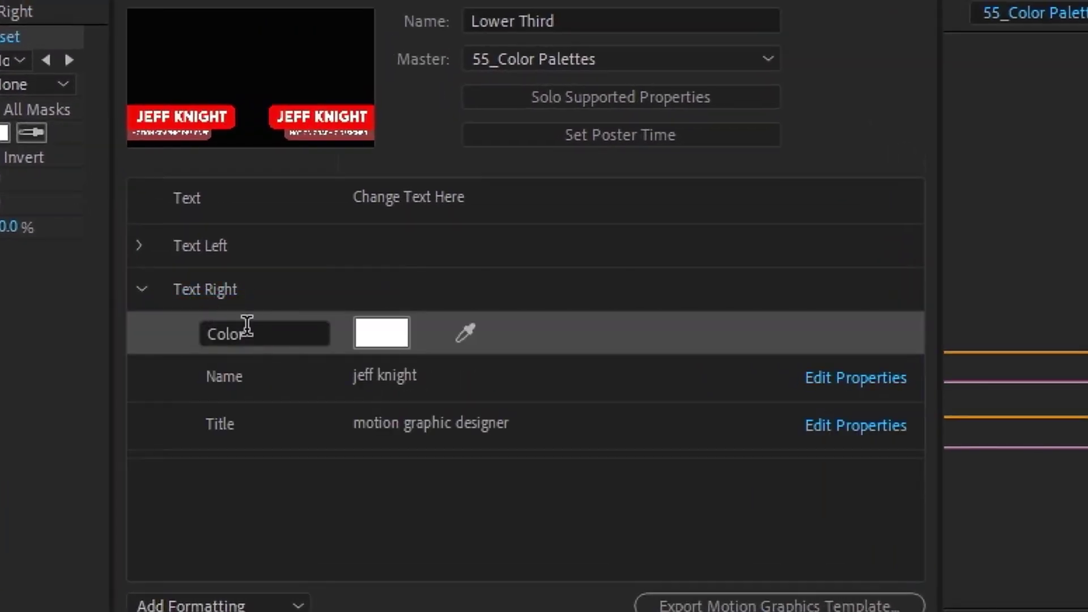
pyautogui.doubleClick(245, 331)
pyautogui.write('Name Color')
pyautogui.click(238, 477)
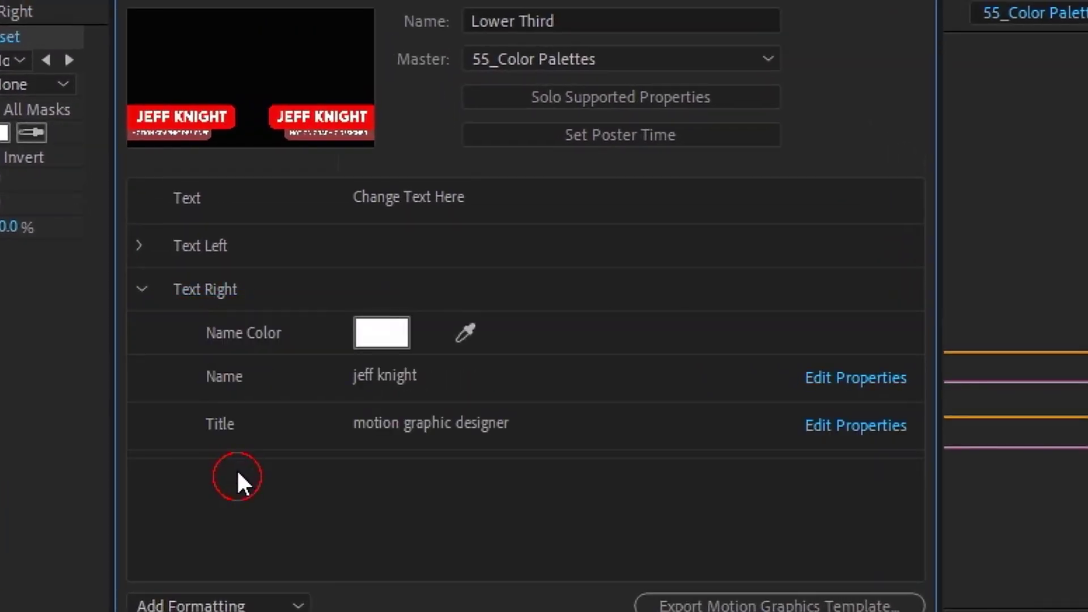
pyautogui.moveTo(238, 339); pyautogui.dragTo(242, 400)
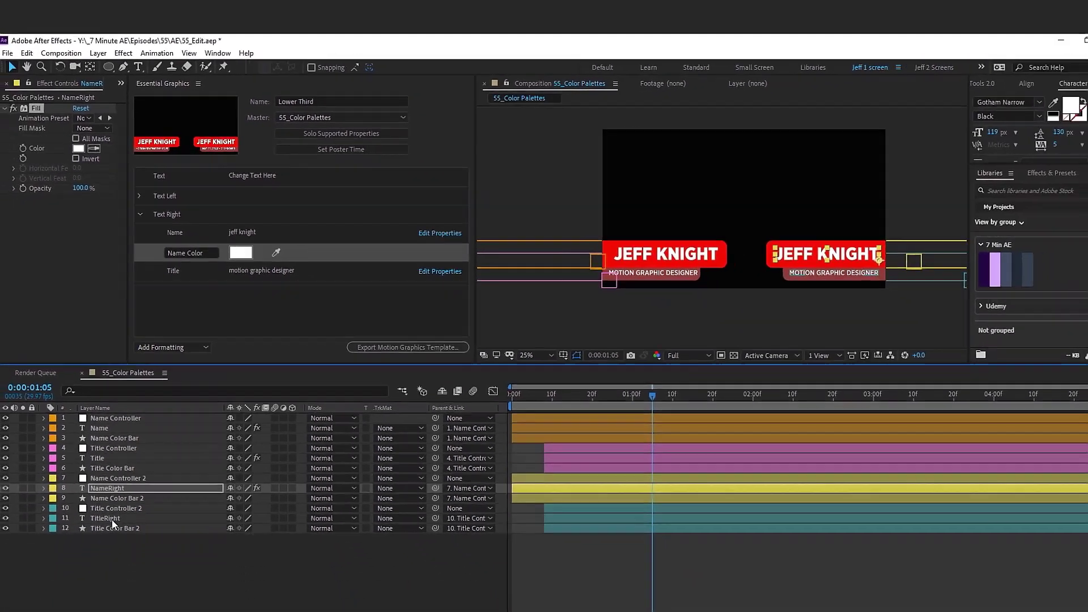
pyautogui.click(105, 511)
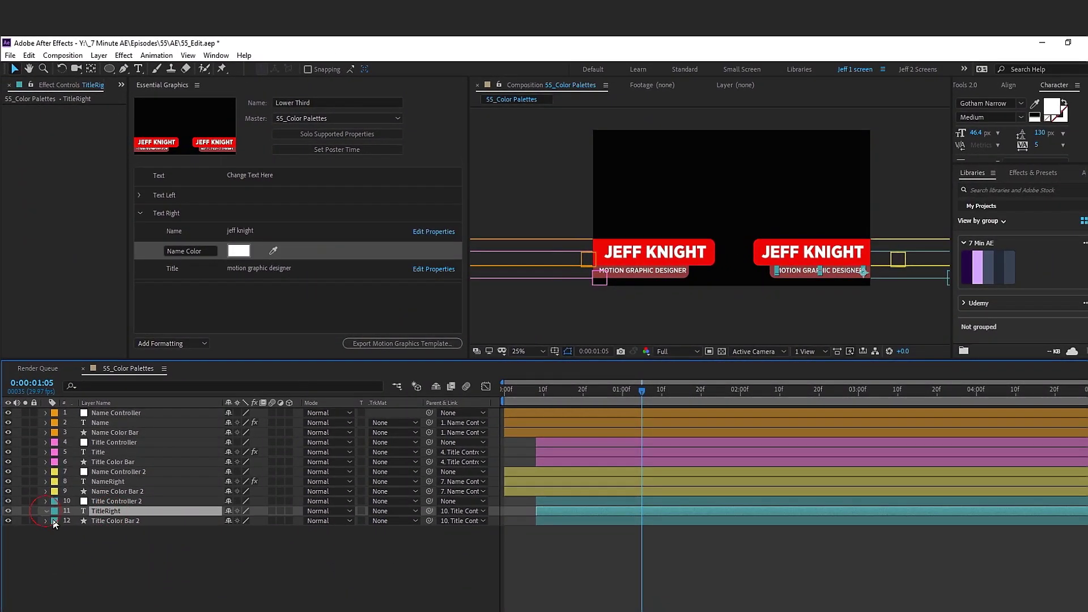
# - Apply a Fill effect to the TitleRight layer
pyautogui.click(46, 511)
pyautogui.click(123, 55)
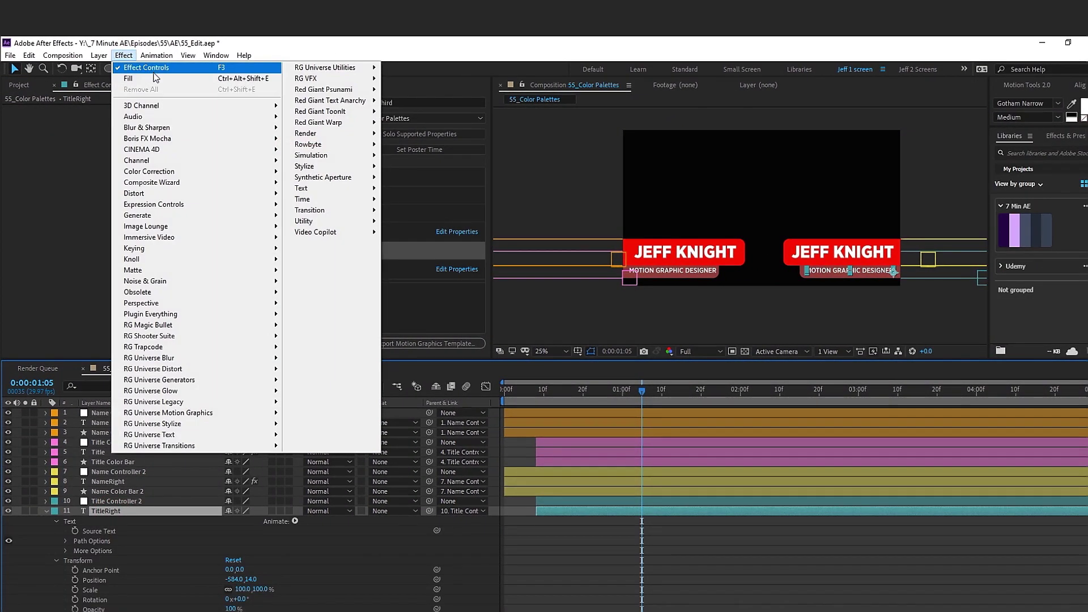
pyautogui.click(147, 77)
pyautogui.click(120, 149)
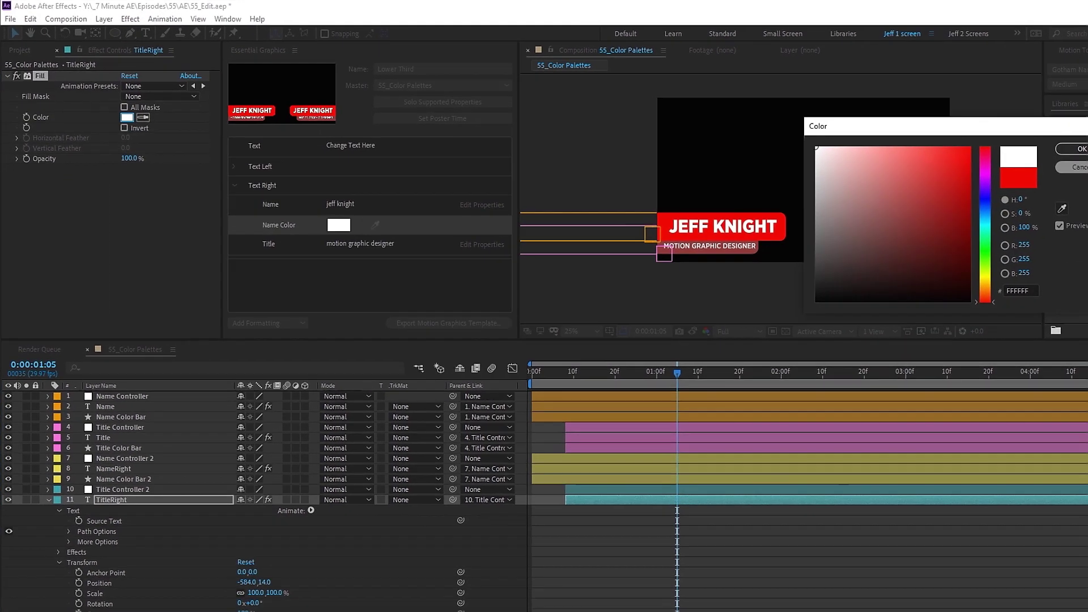
pyautogui.press('Return')
pyautogui.click(71, 515)
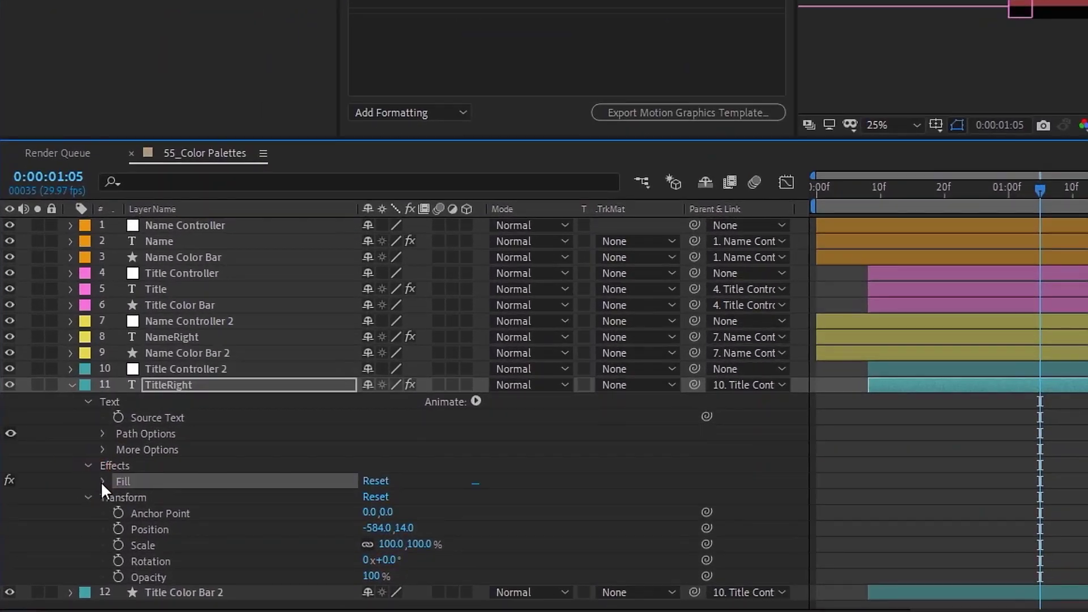
pyautogui.click(84, 529)
# - Add TitleRight's fill colour to the Text Right group as a Title Color control
pyautogui.moveTo(160, 520); pyautogui.dragTo(430, 29)
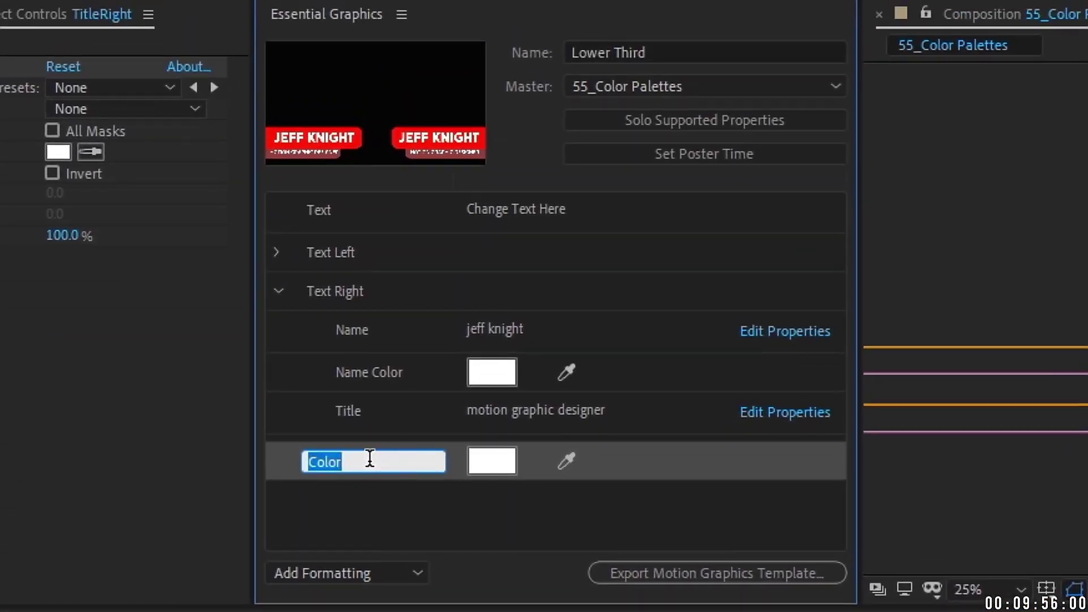
pyautogui.write('Title Co.lor')
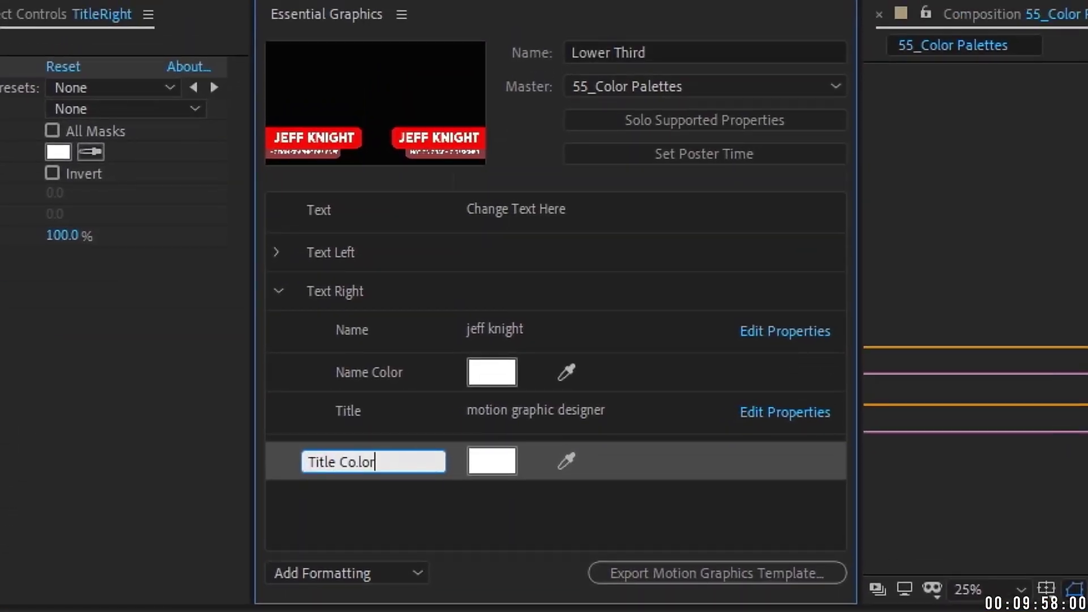
pyautogui.click(347, 530)
pyautogui.moveTo(360, 454); pyautogui.dragTo(435, 489)
# - Reorder Text Left as Name, Name Color, Title, Title Color
pyautogui.moveTo(430, 381); pyautogui.dragTo(397, 348)
pyautogui.moveTo(383, 300); pyautogui.dragTo(406, 281)
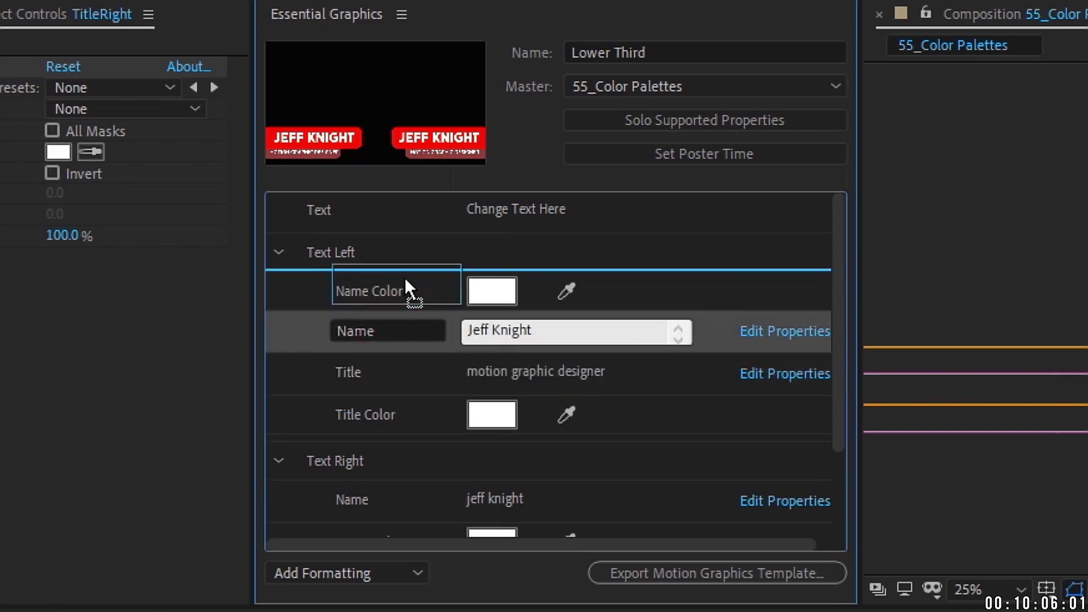
pyautogui.moveTo(396, 347); pyautogui.dragTo(397, 278)
# - Test a dark red title colour, undo it, and collapse the text groups
pyautogui.click(249, 586)
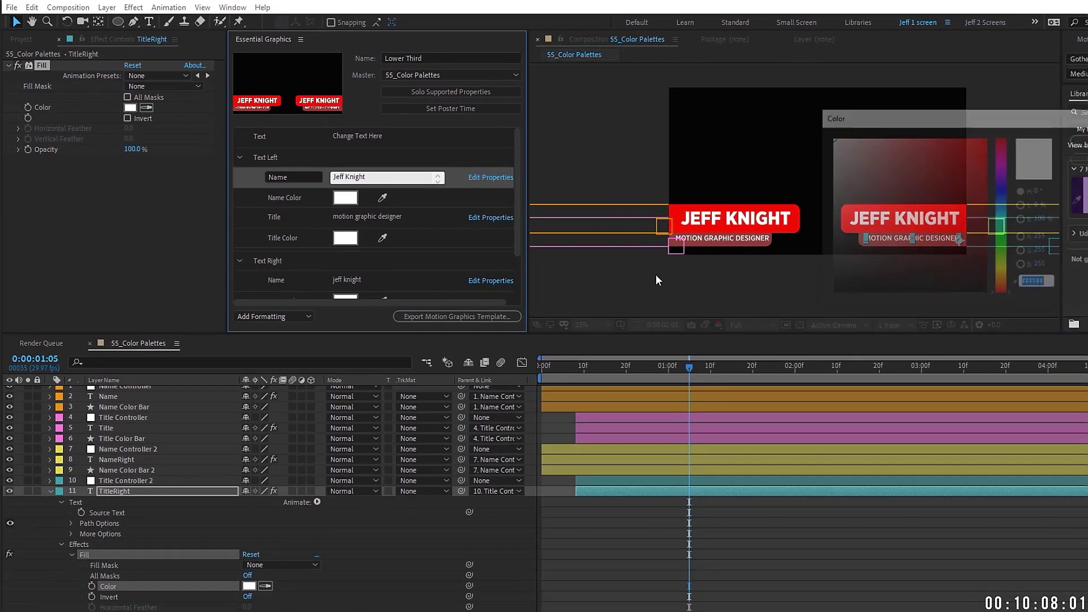
pyautogui.click(939, 232)
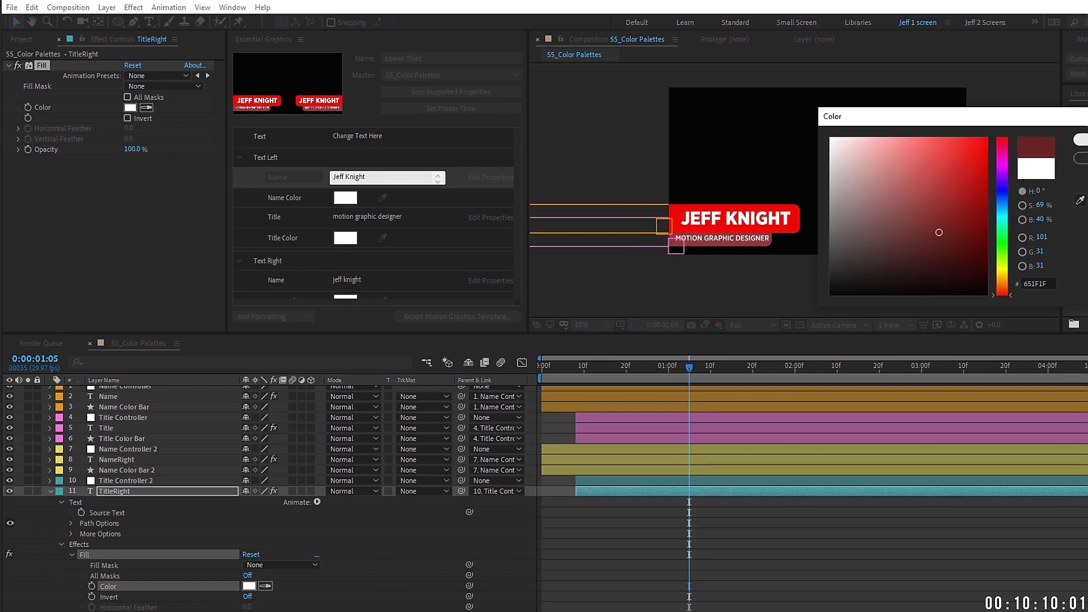
pyautogui.click(1081, 139)
pyautogui.scroll(2, 893, 246)
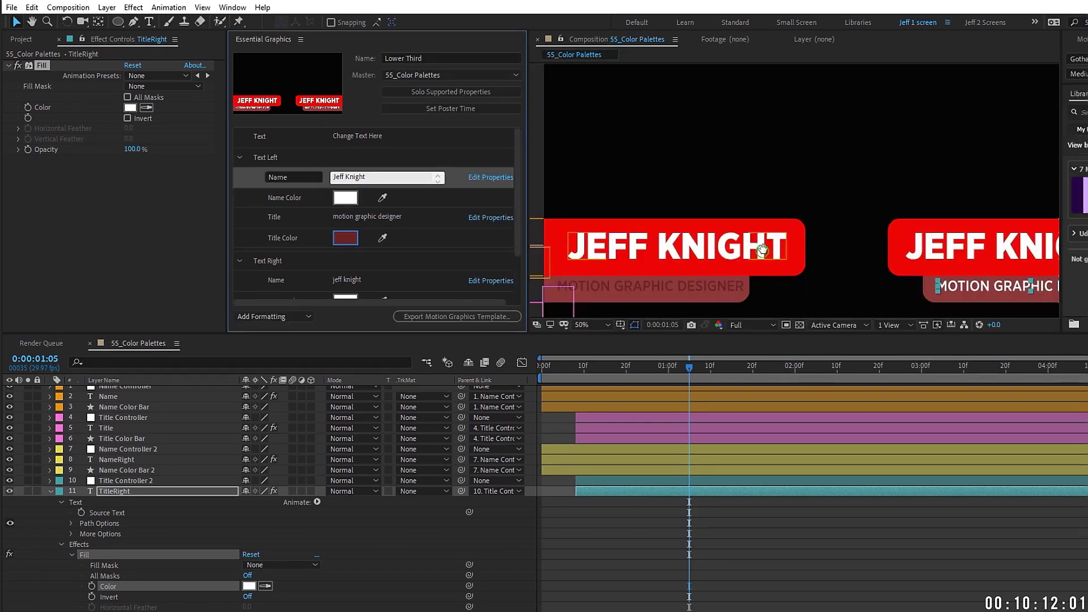
pyautogui.hotkey('ctrl', 'z')
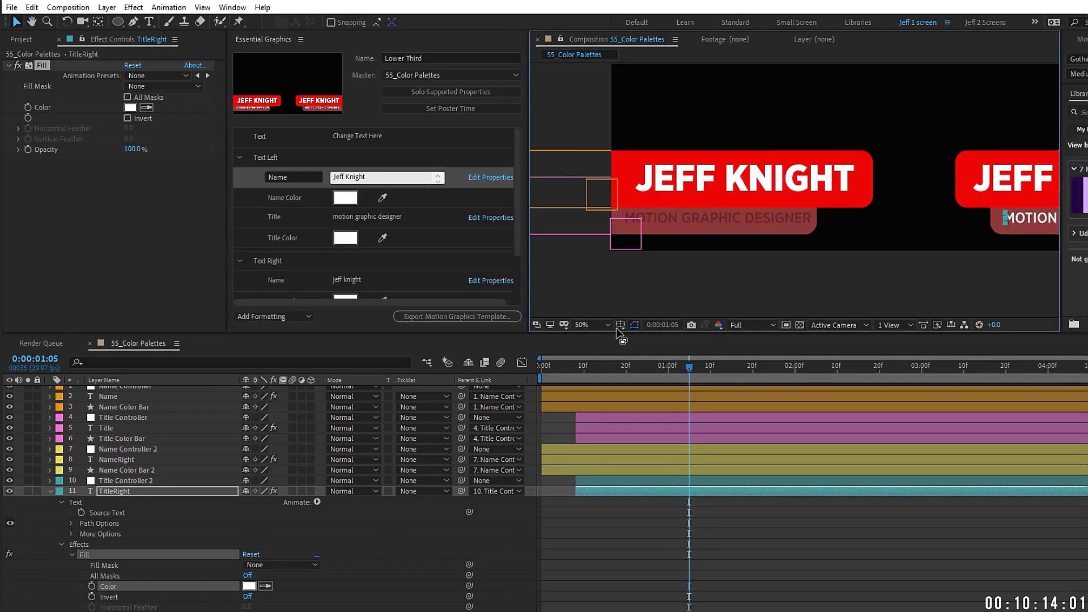
pyautogui.click(50, 491)
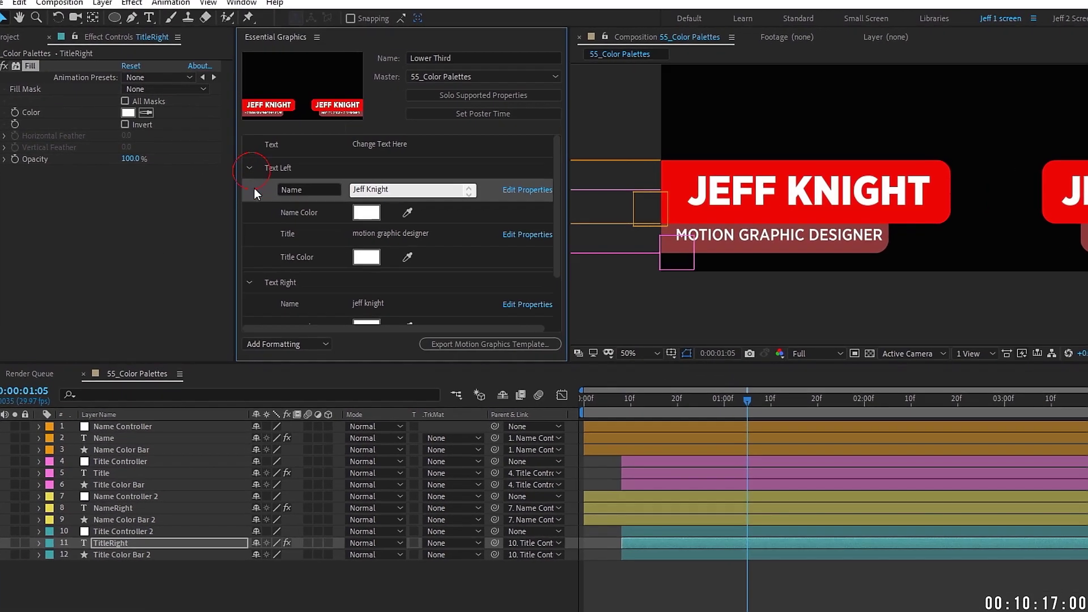
pyautogui.click(239, 157)
pyautogui.click(238, 176)
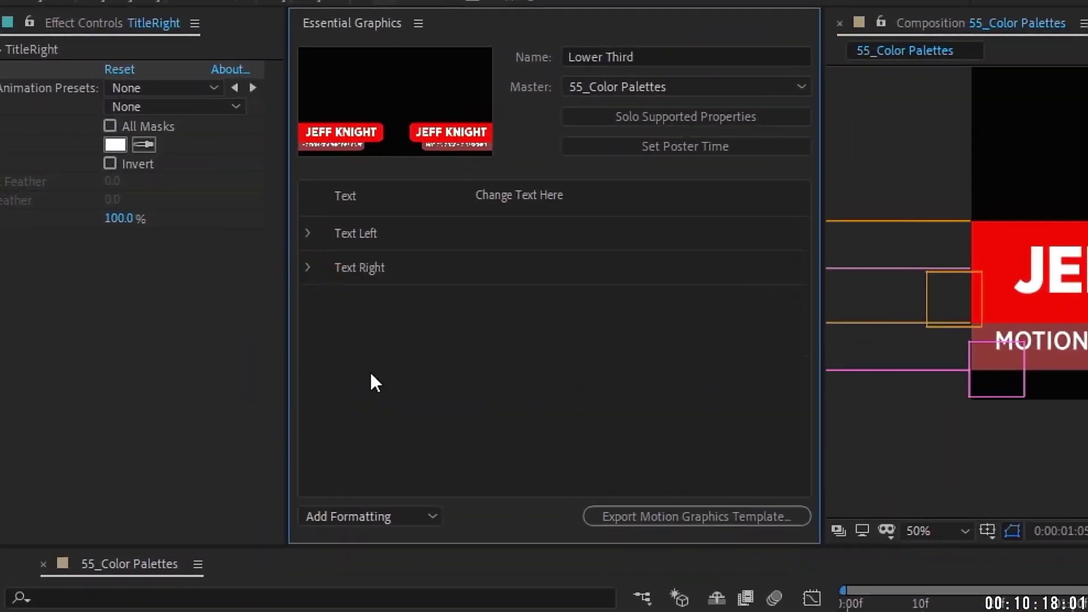
# - Add a new control group named 'Color Left' to the template
pyautogui.click(352, 513)
pyautogui.click(362, 564)
pyautogui.write('Color Left')
pyautogui.press('Return')
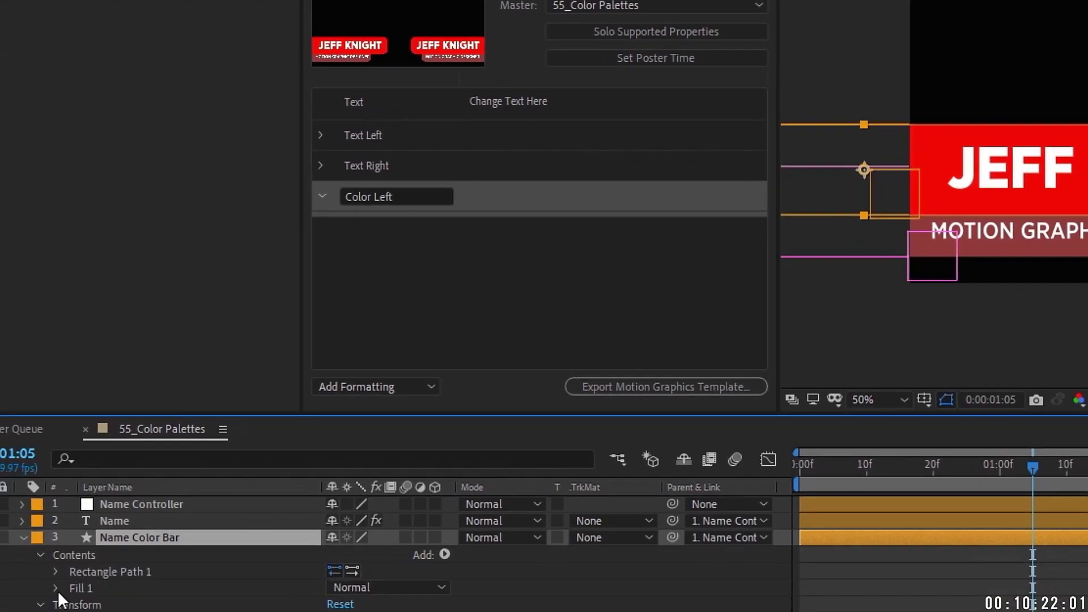
# - Add the Name Color Bar's fill colour to Color Left as 'Name Bar'
pyautogui.click(95, 464)
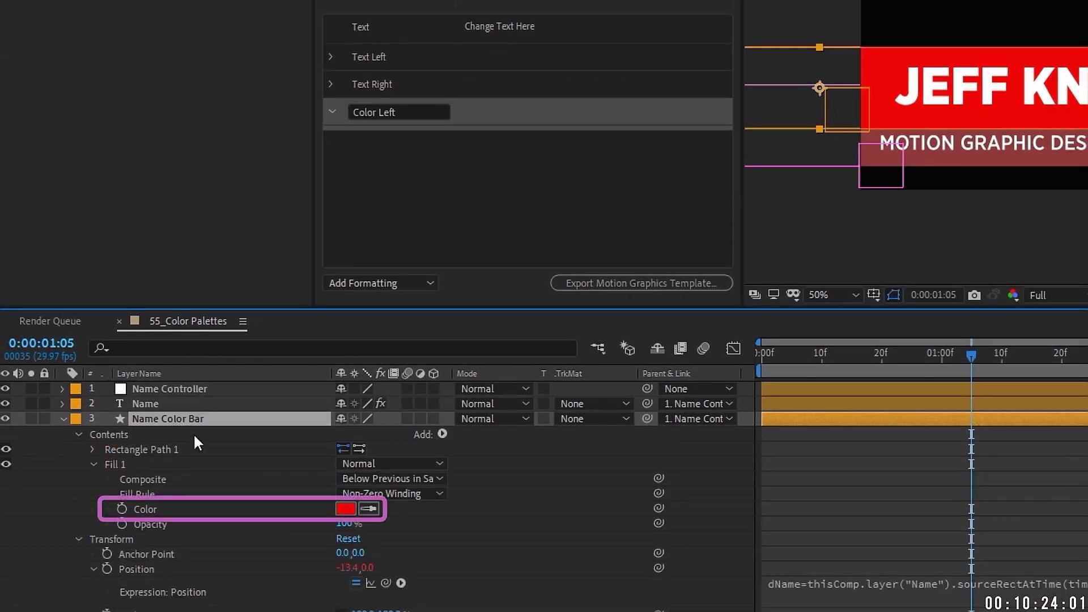
pyautogui.moveTo(139, 513); pyautogui.dragTo(398, 116)
pyautogui.click(405, 139)
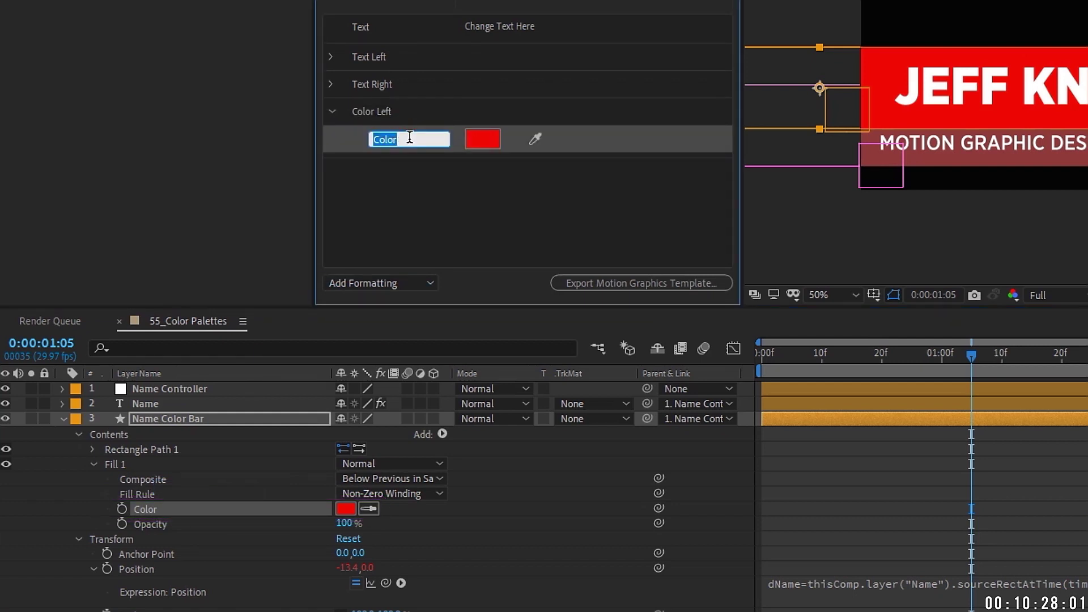
pyautogui.write('Name Bar')
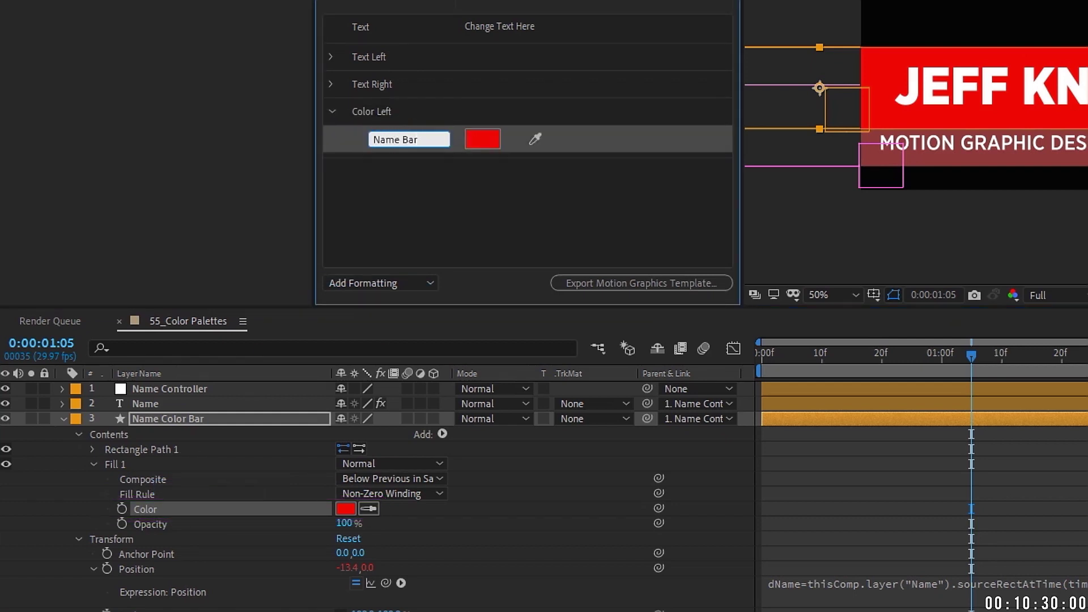
pyautogui.press('Return')
pyautogui.click(61, 421)
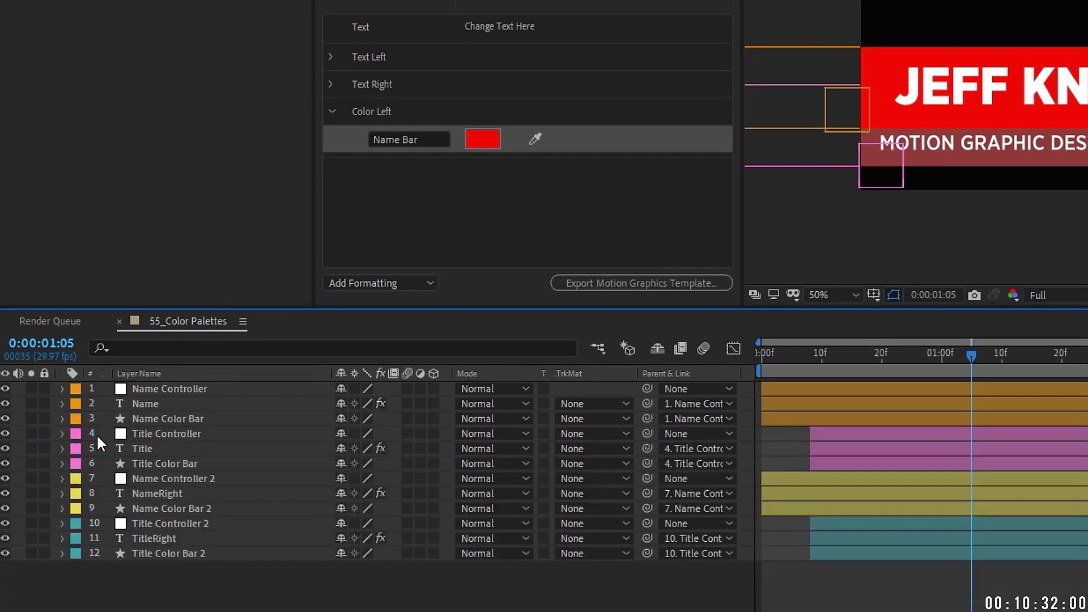
# - Add the Title Color Bar's fill colour as 'Title Bar', below Name Bar
pyautogui.click(61, 464)
pyautogui.click(93, 509)
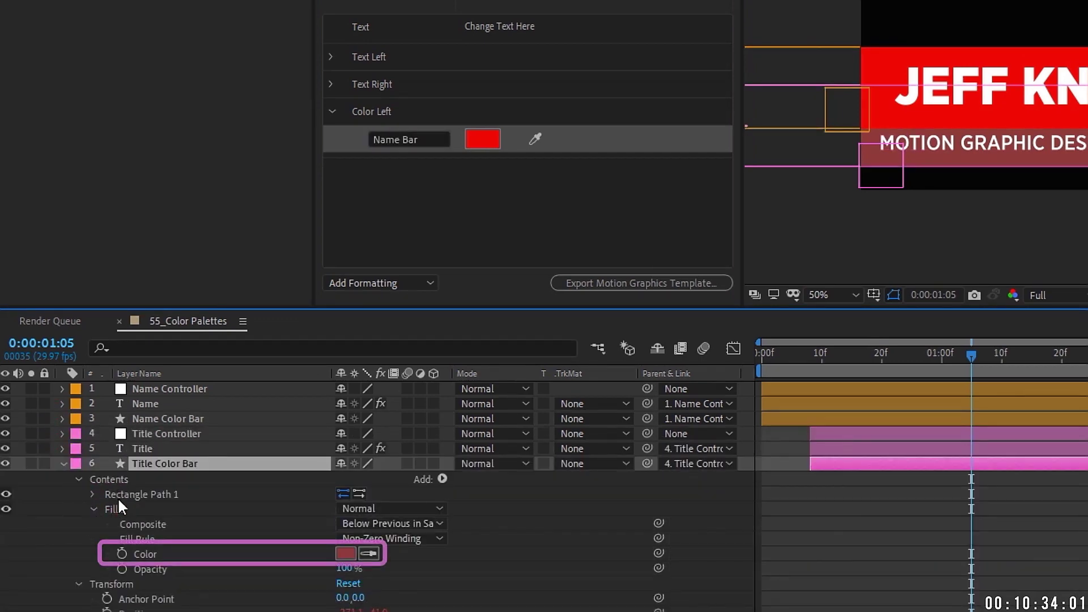
pyautogui.moveTo(146, 563); pyautogui.dragTo(397, 176)
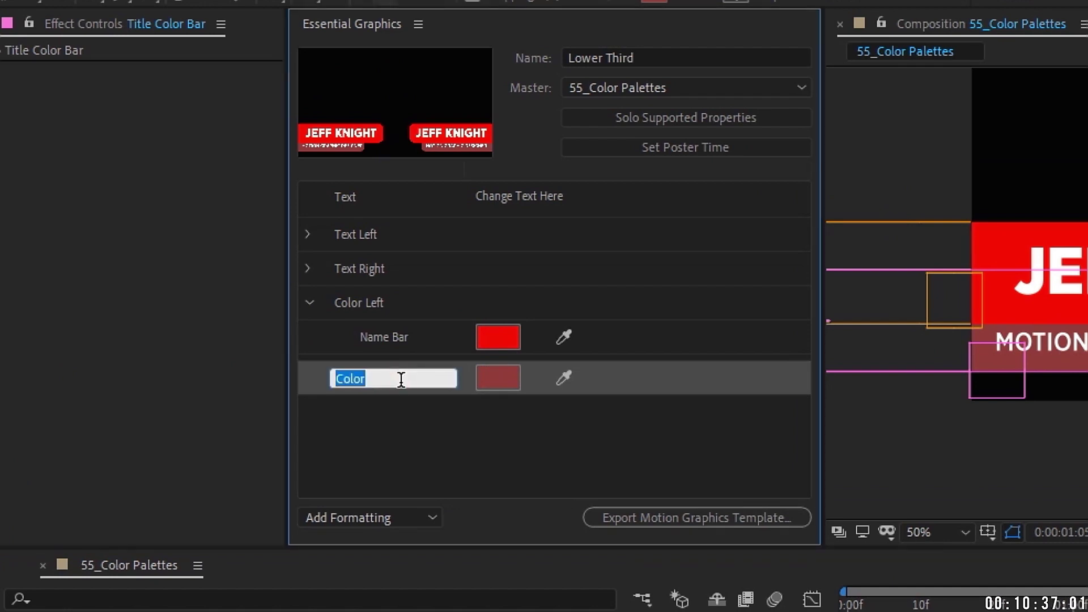
pyautogui.write('Title B')
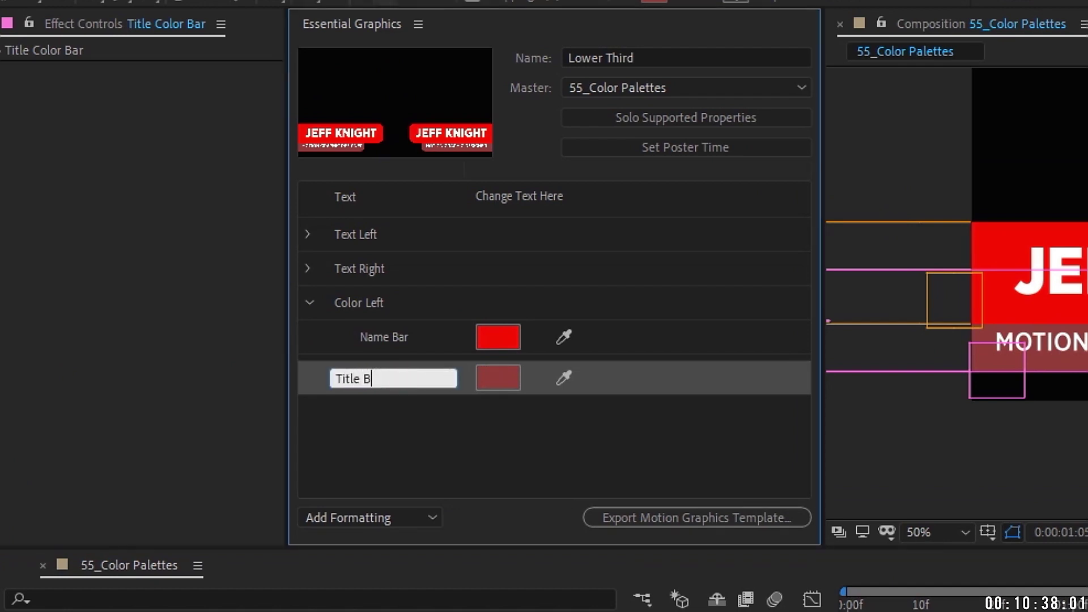
pyautogui.write('ar')
pyautogui.moveTo(348, 387); pyautogui.dragTo(382, 304)
pyautogui.moveTo(406, 373); pyautogui.dragTo(439, 332)
# - Add a 'Bar Color Right' group and rename Color Left to 'Bar Color Left'
pyautogui.click(425, 517)
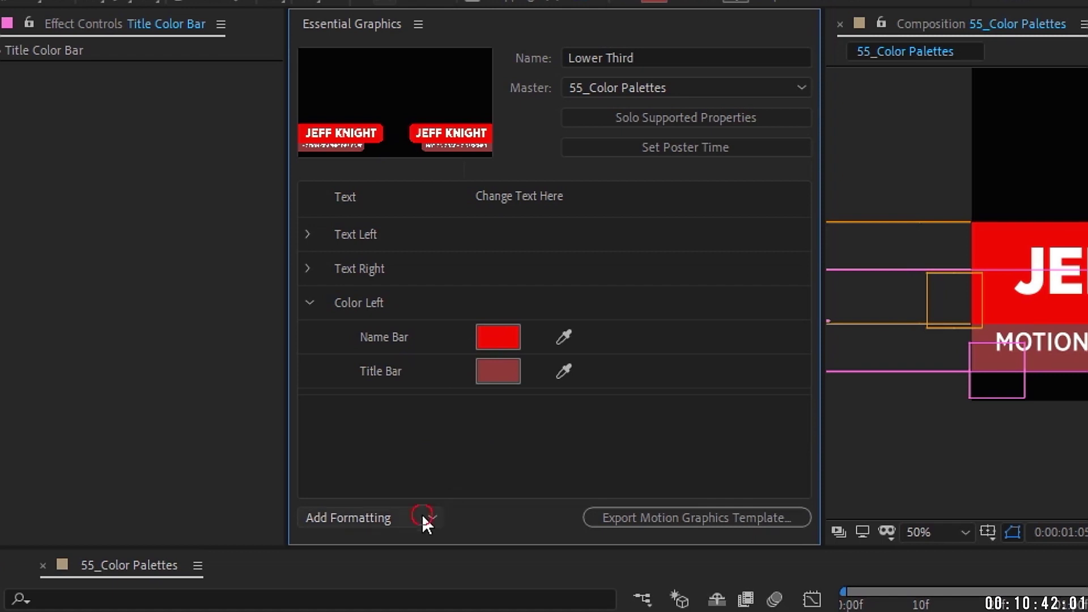
pyautogui.click(368, 563)
pyautogui.click(389, 407)
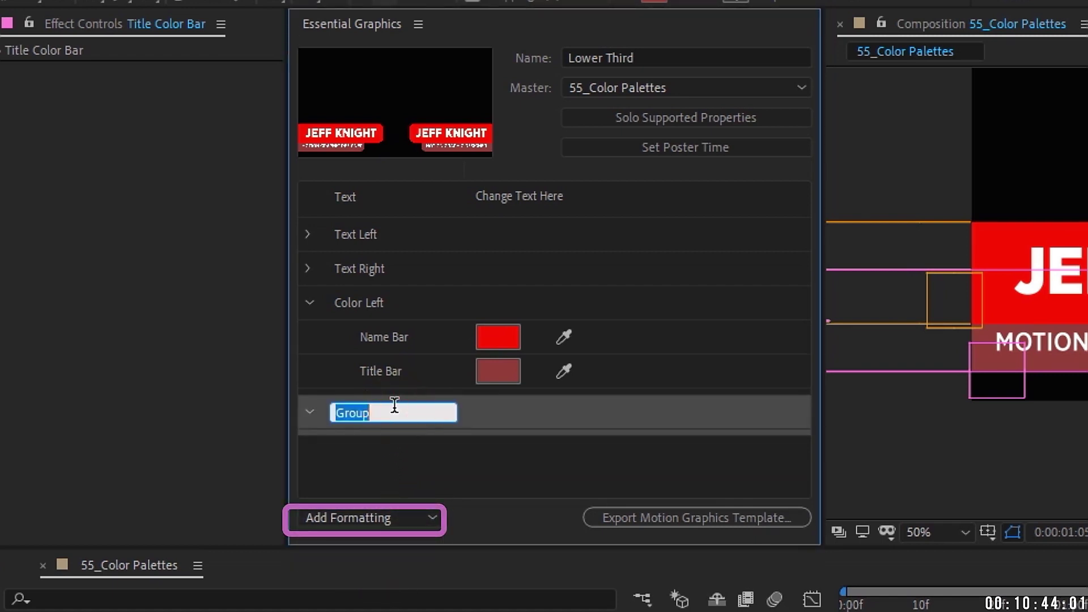
pyautogui.write('Color Right')
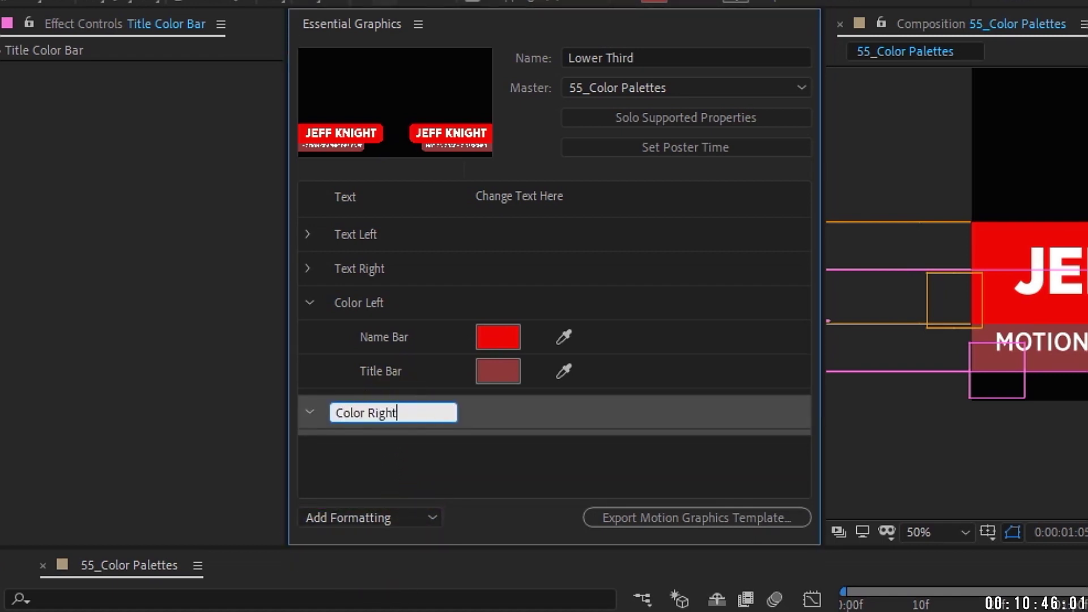
pyautogui.write('h')
pyautogui.press('BackSpace')
pyautogui.press('BackSpace')
pyautogui.press('BackSpace')
pyautogui.press('BackSpace')
pyautogui.press('BackSpace')
pyautogui.press('BackSpace')
pyautogui.press('BackSpace')
pyautogui.press('BackSpace')
pyautogui.press('BackSpace')
pyautogui.press('BackSpace')
pyautogui.write('Bar C')
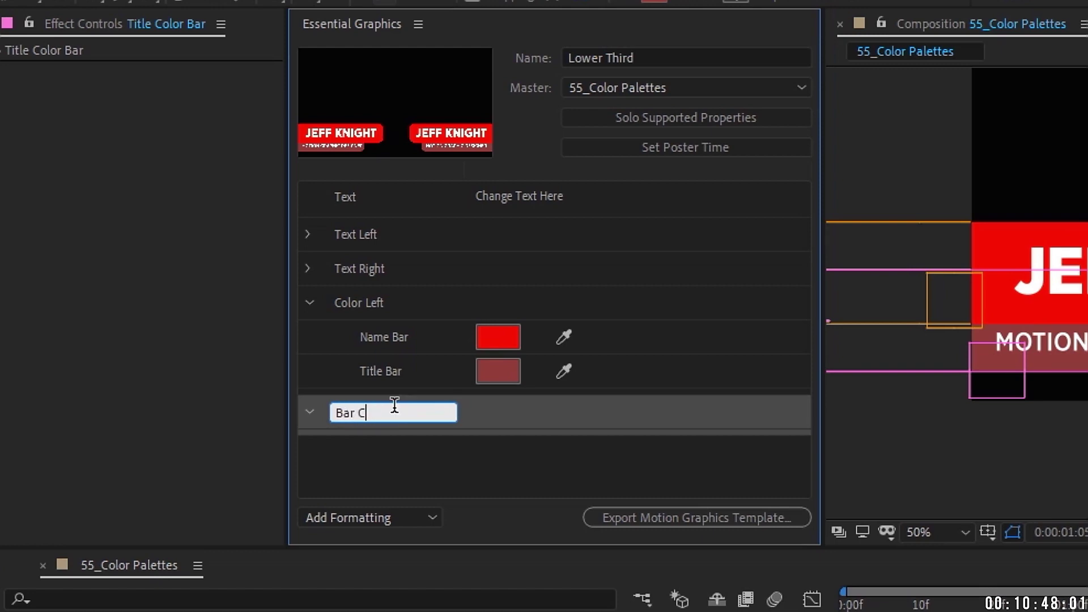
pyautogui.press('Return')
pyautogui.doubleClick(335, 303)
pyautogui.write('Bar')
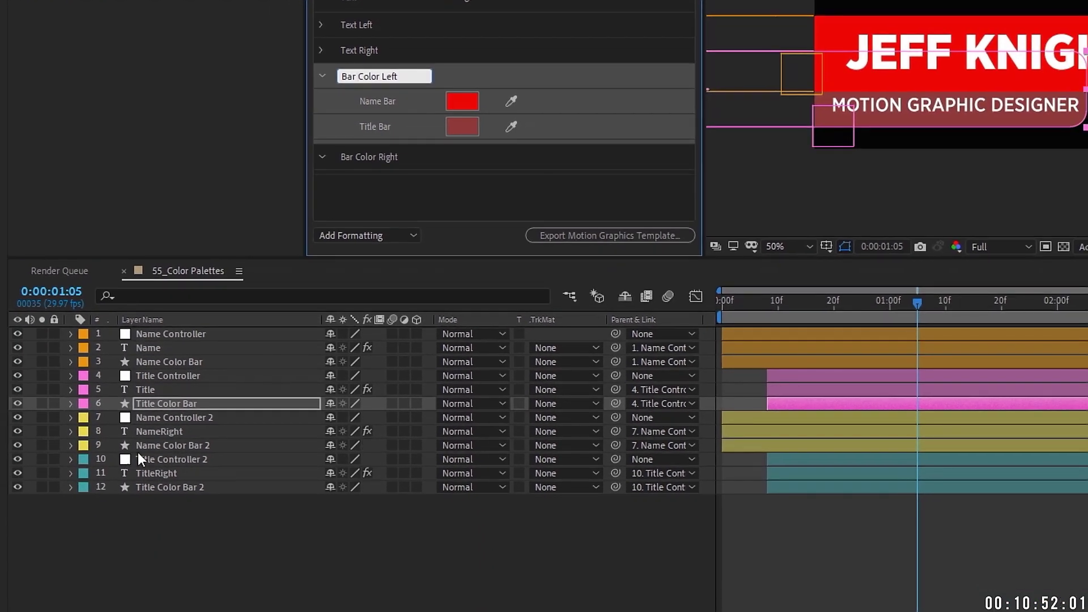
# - Add Name Color Bar 2's fill colour to Bar Color Right as 'Name Bar'
pyautogui.click(154, 447)
pyautogui.click(70, 445)
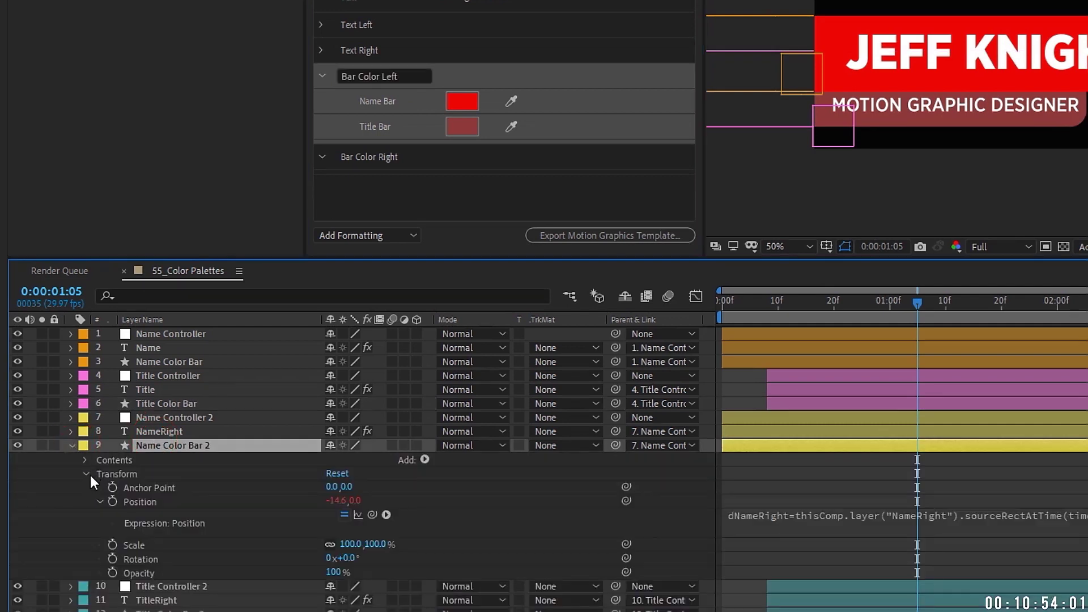
pyautogui.click(85, 461)
pyautogui.click(99, 488)
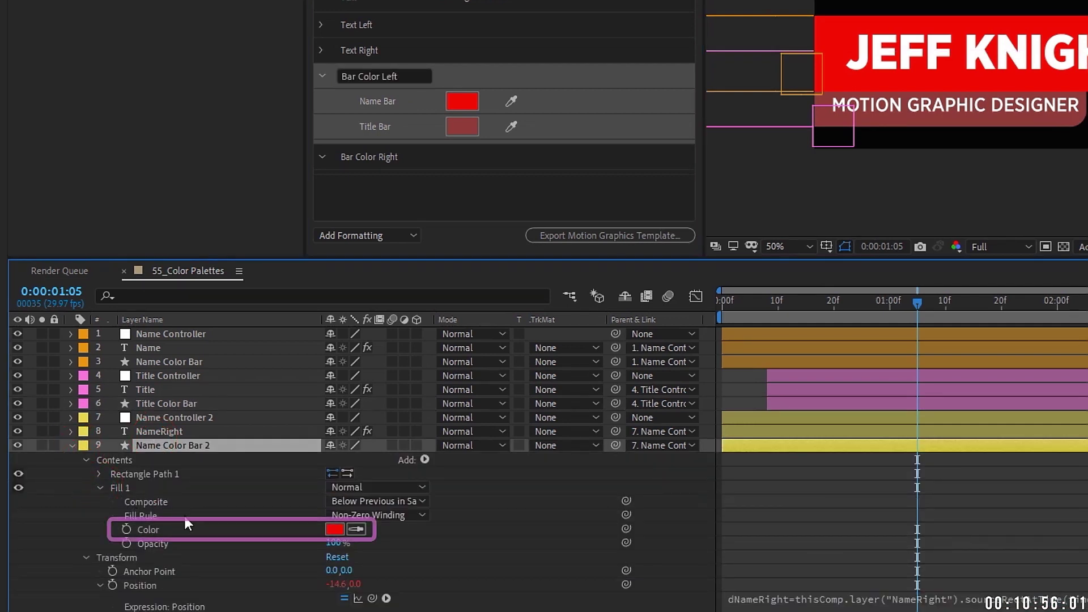
pyautogui.click(157, 529)
pyautogui.moveTo(156, 533); pyautogui.dragTo(391, 173)
pyautogui.write('Name Bar')
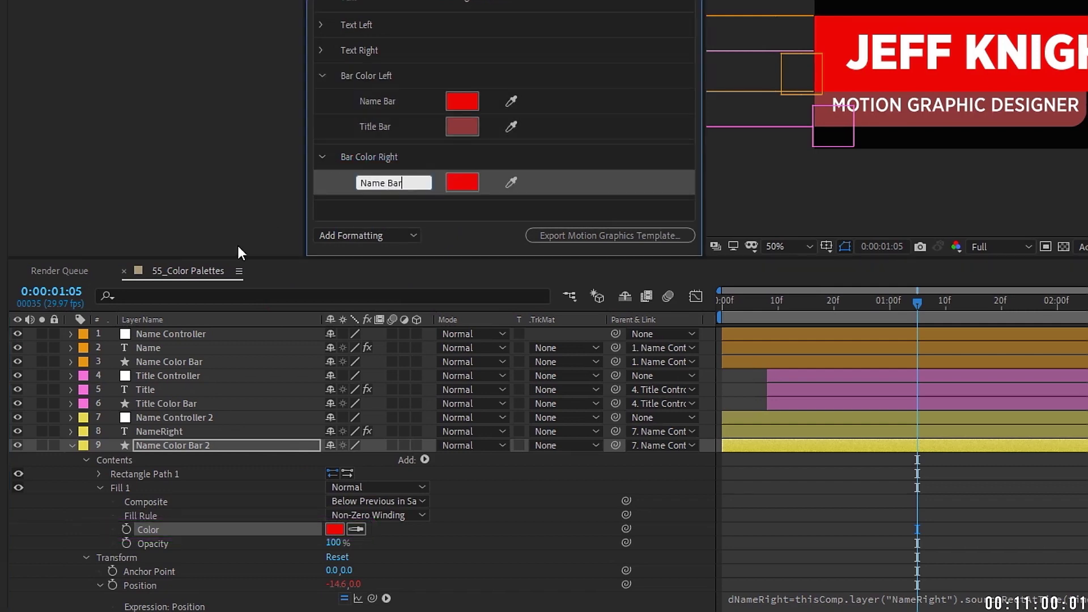
pyautogui.click(70, 446)
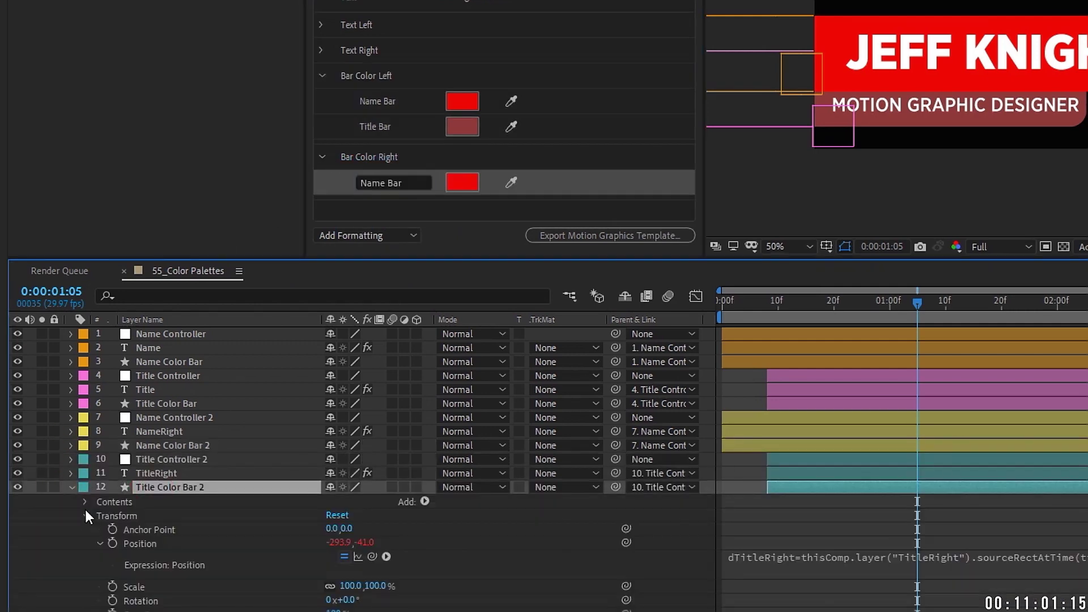
# - Add Title Color Bar 2's fill colour to Bar Color Right as 'Title Bar'
pyautogui.click(85, 502)
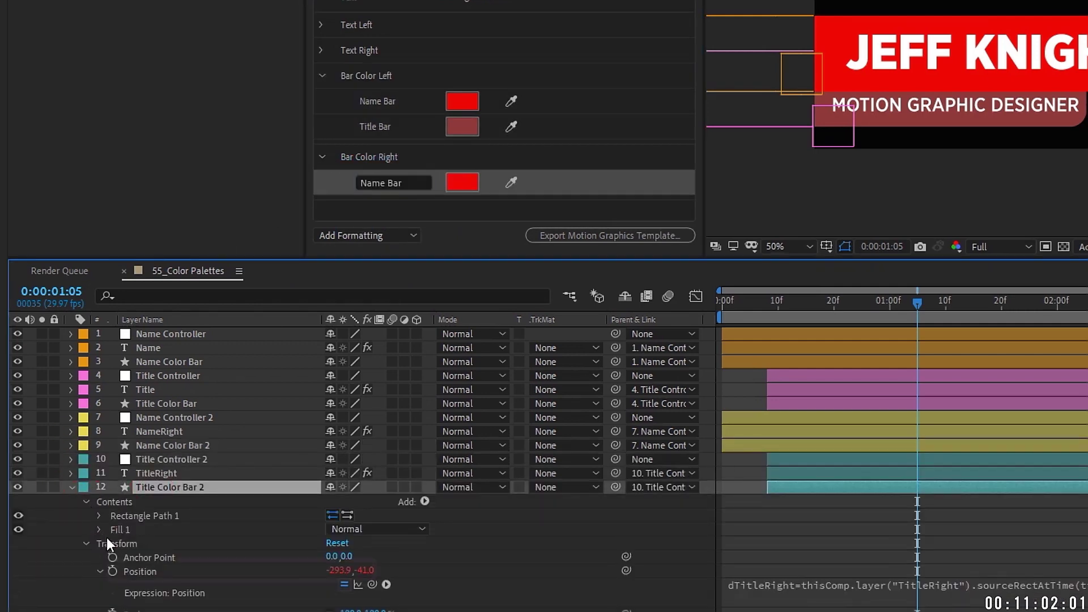
pyautogui.click(100, 529)
pyautogui.click(148, 571)
pyautogui.moveTo(148, 572); pyautogui.dragTo(391, 176)
pyautogui.write('Title Bar')
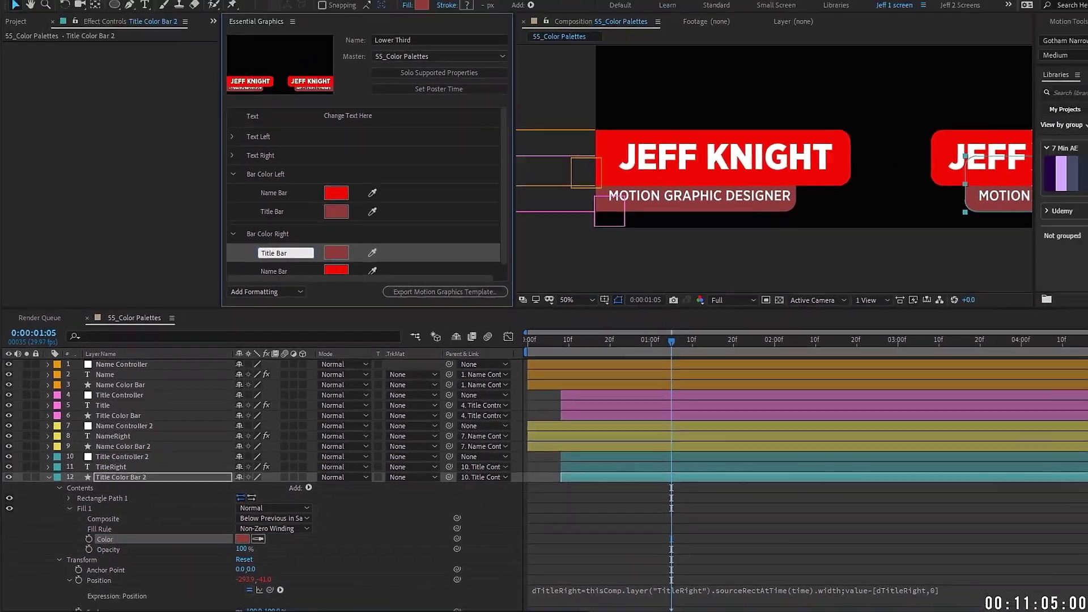
pyautogui.press('Return')
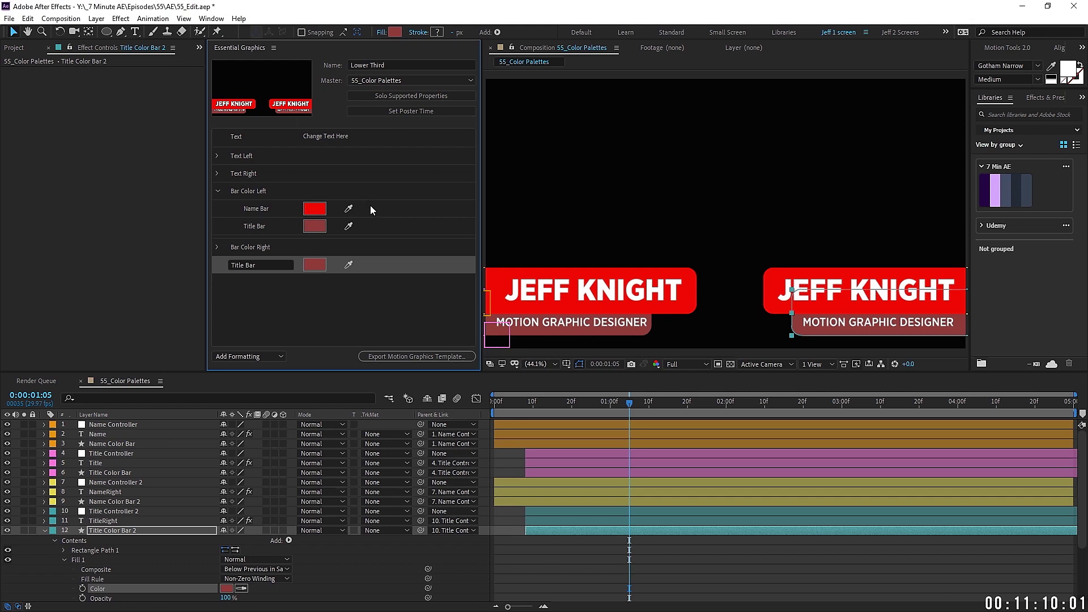
# - Set the left name bar to dark purple and the left title bar to lavender
pyautogui.click(349, 209)
pyautogui.click(985, 187)
pyautogui.click(349, 226)
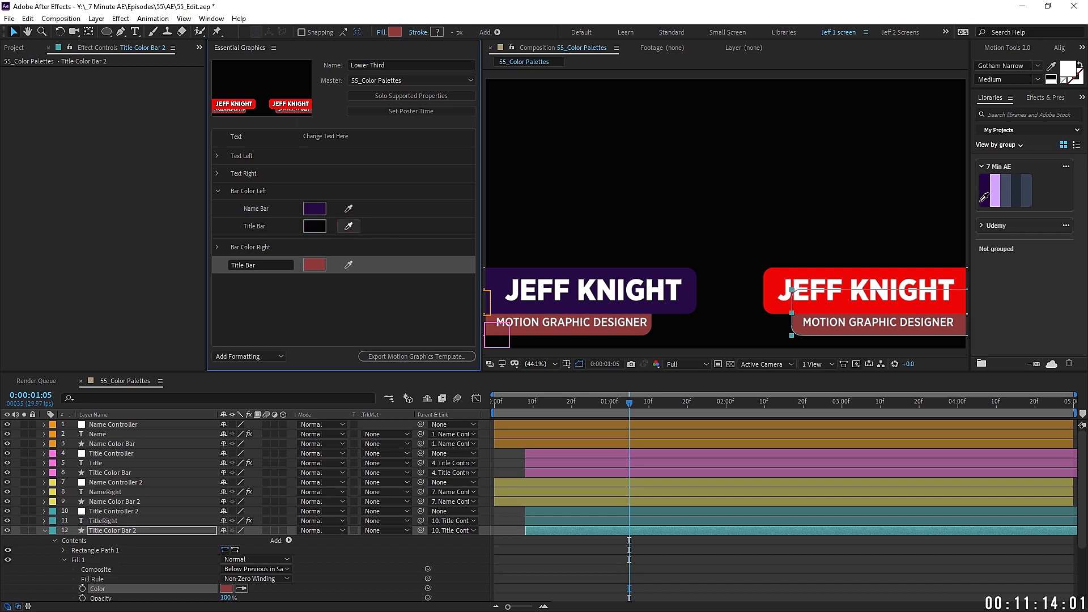
pyautogui.click(996, 190)
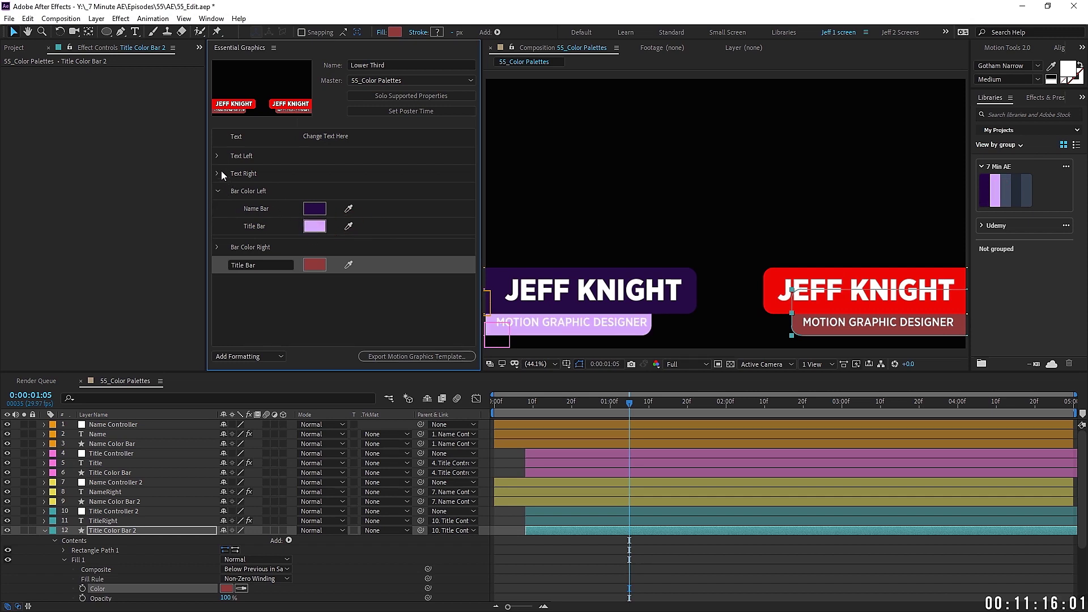
# - Make the right name text bright yellow and the right title text grey-blue
pyautogui.click(220, 174)
pyautogui.click(315, 211)
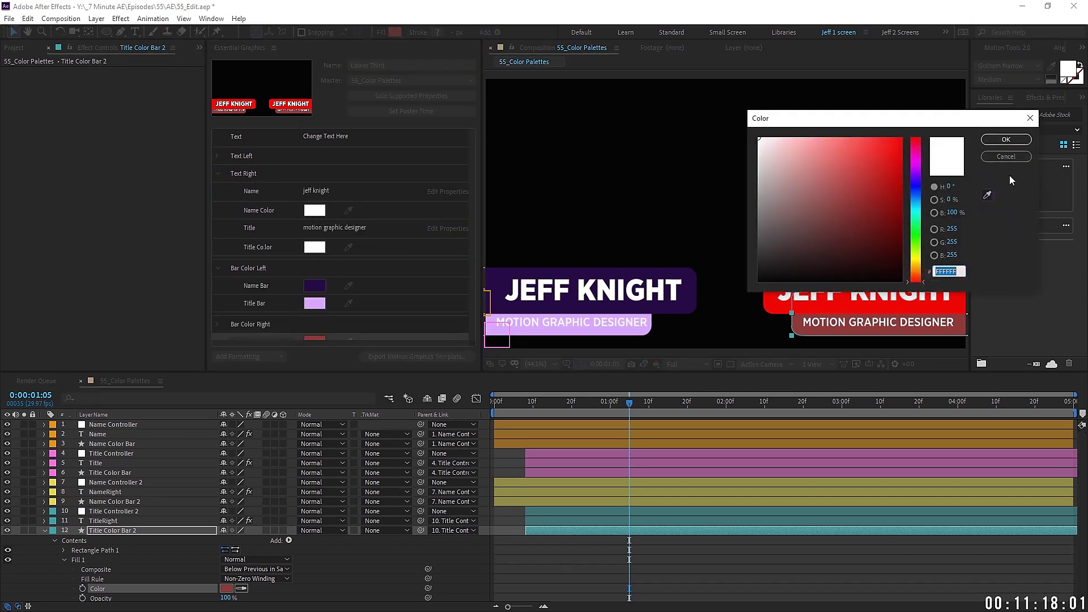
pyautogui.click(916, 258)
pyautogui.moveTo(890, 169); pyautogui.dragTo(931, 90)
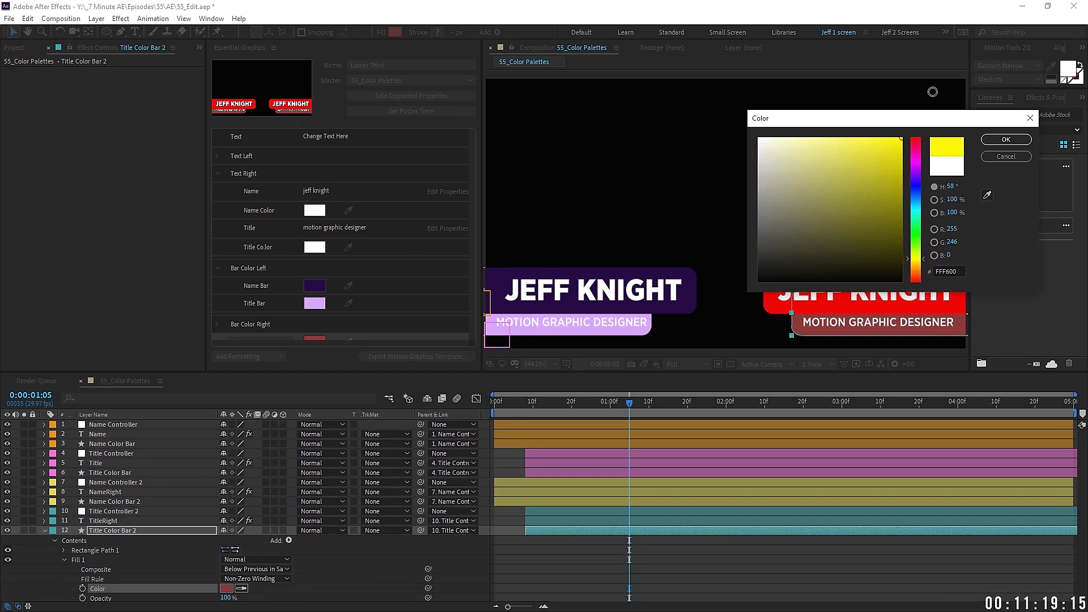
pyautogui.click(1006, 140)
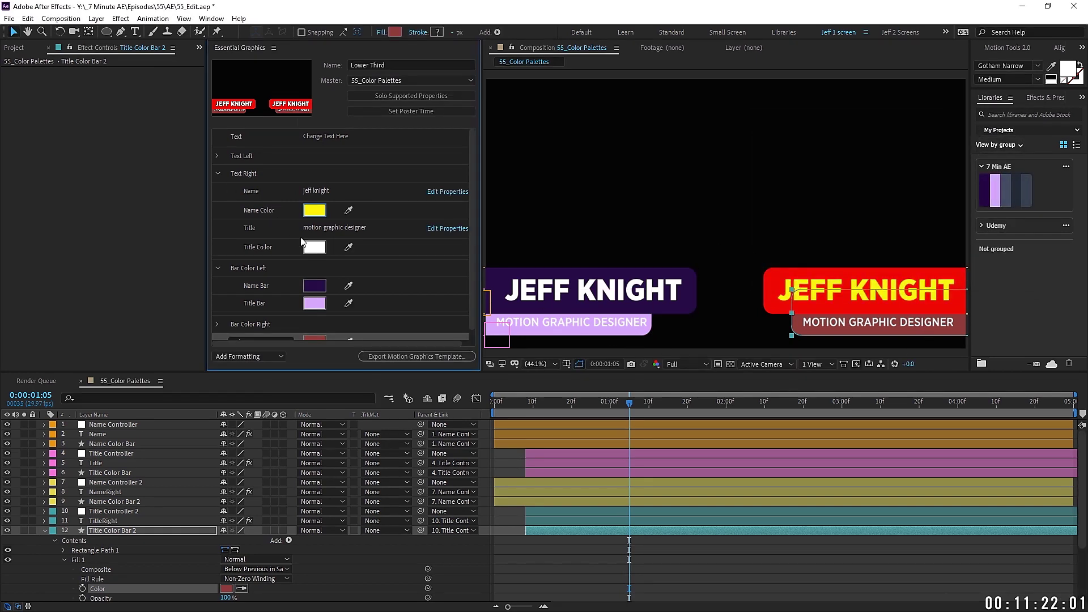
pyautogui.click(349, 248)
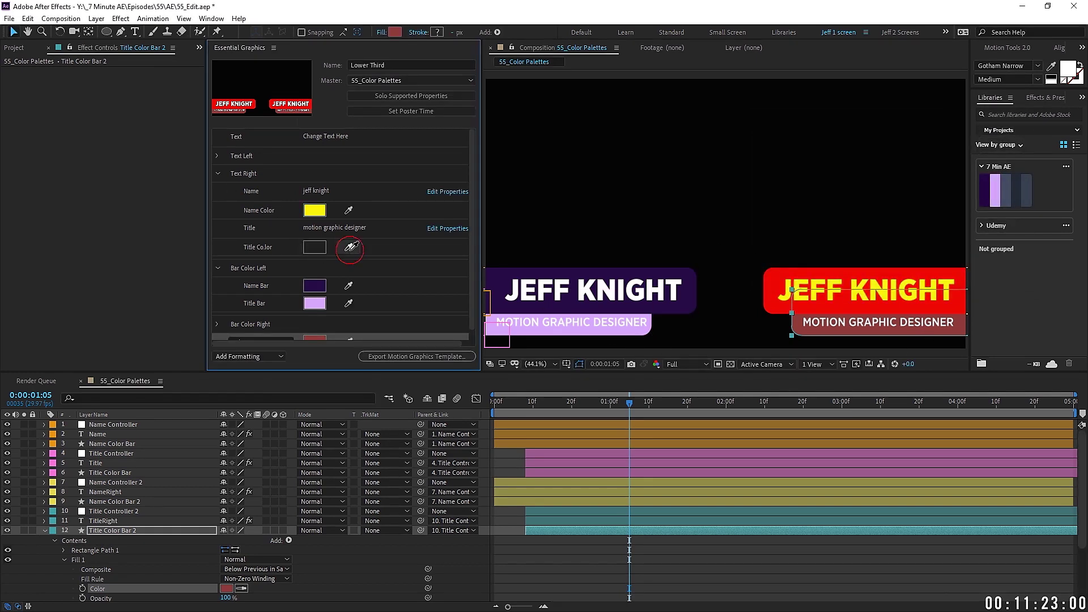
pyautogui.click(1011, 195)
# - Apply the purple bar colours to the right bars, undoing a swapped assignment
pyautogui.click(218, 325)
pyautogui.click(218, 173)
pyautogui.click(348, 286)
pyautogui.click(315, 208)
pyautogui.click(348, 265)
pyautogui.click(315, 226)
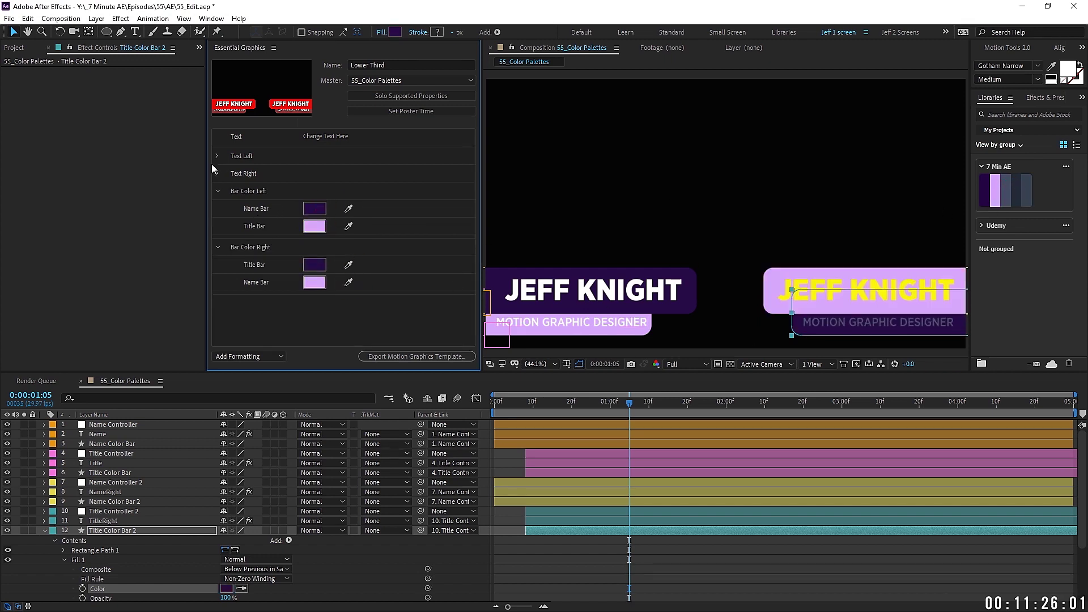
pyautogui.hotkey('ctrl', 'z')
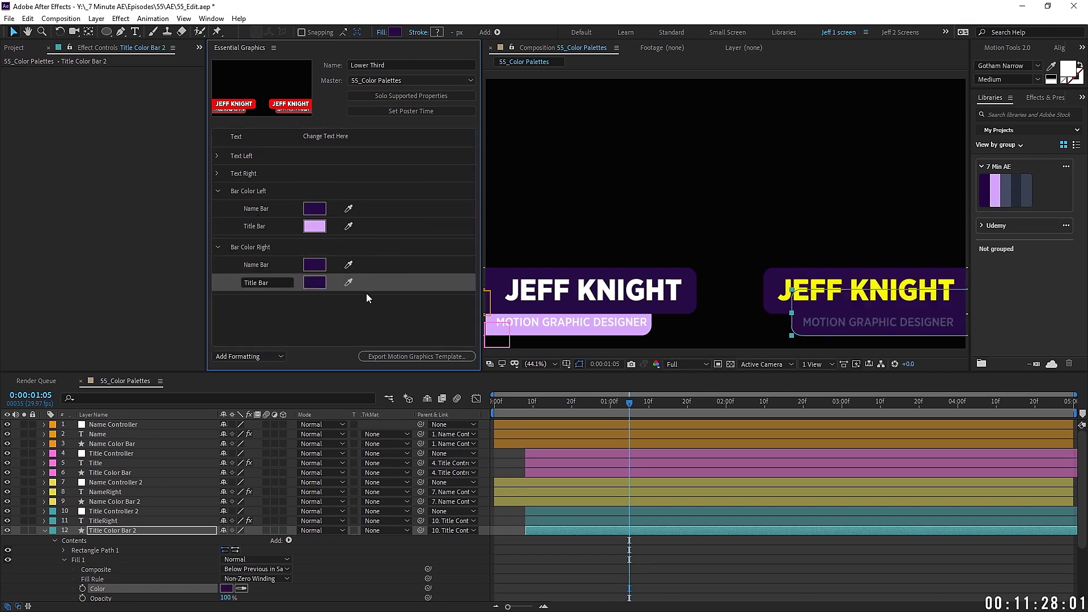
pyautogui.hotkey('ctrl', 'z')
# - Make the left name text yellow and the title text dark grey-blue 364250
pyautogui.click(239, 166)
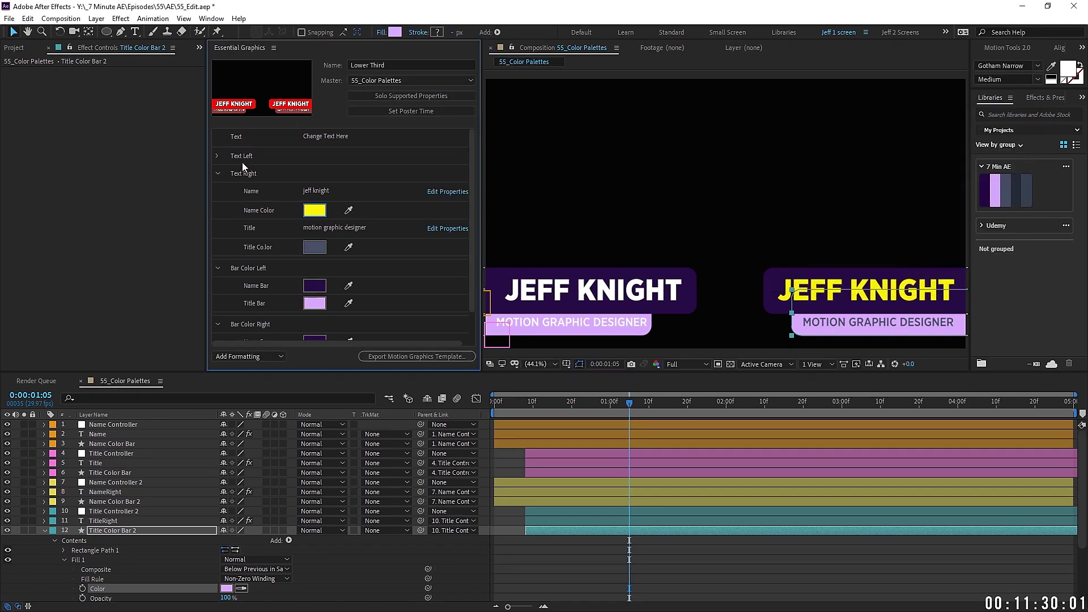
pyautogui.click(238, 156)
pyautogui.click(348, 197)
pyautogui.click(315, 287)
pyautogui.click(349, 323)
pyautogui.click(314, 230)
pyautogui.click(315, 323)
pyautogui.click(1030, 175)
pyautogui.press('Return')
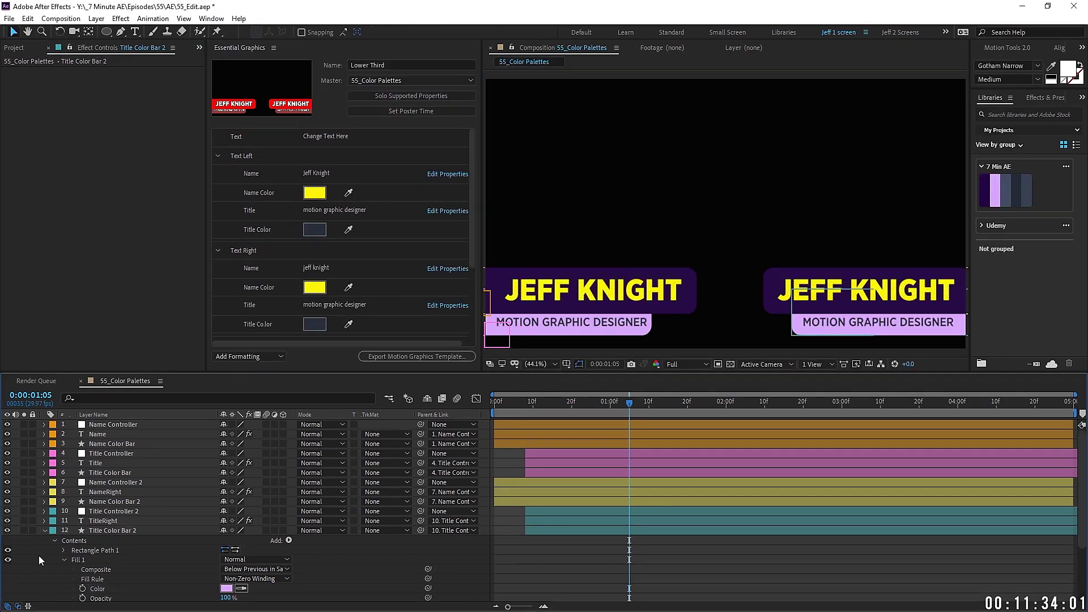
# - Select the Title Color Bar layer and show only its Position property
pyautogui.click(44, 530)
pyautogui.click(99, 444)
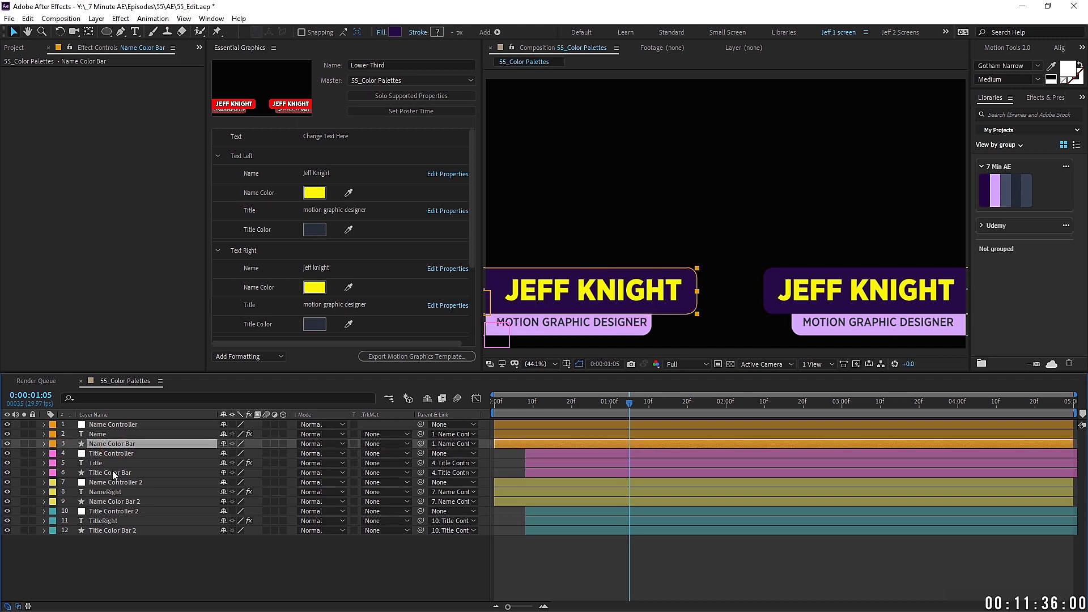
pyautogui.click(112, 472)
pyautogui.press('p')
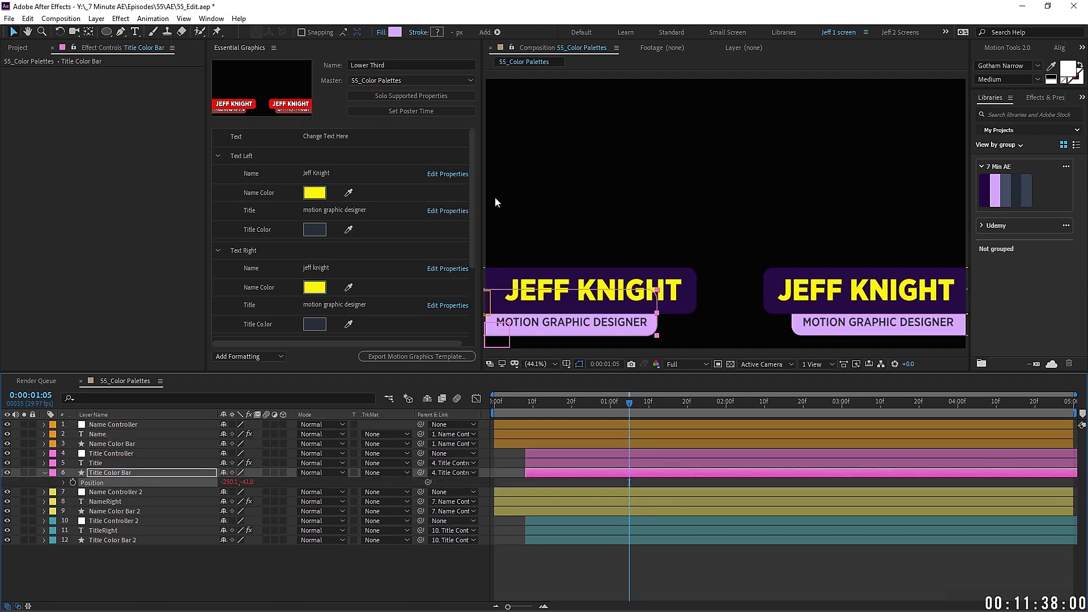
pyautogui.scroll(-2, 495, 203)
pyautogui.click(95, 19)
# - Create a new adjustment layer named 'SIDE'
pyautogui.moveTo(130, 32)
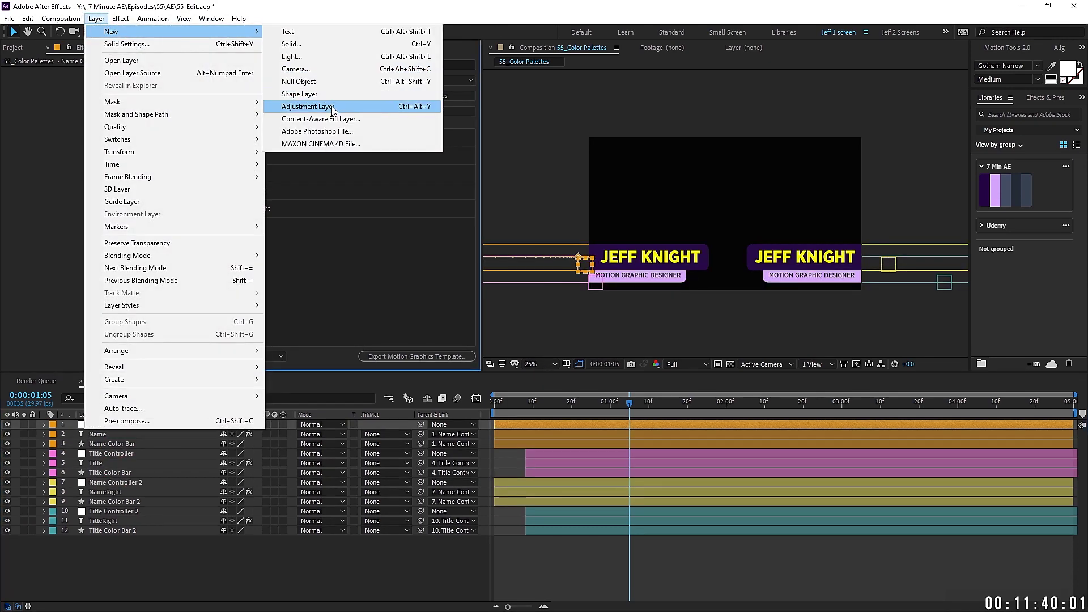
pyautogui.click(333, 109)
pyautogui.press('Return')
pyautogui.write('SIDE')
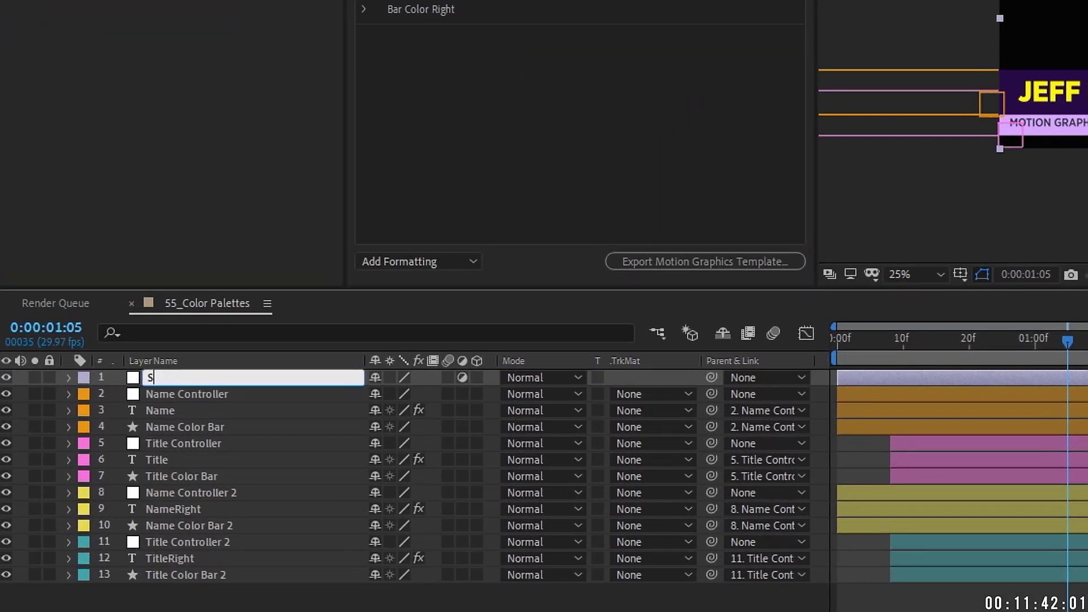
pyautogui.press('Return')
# - Add a Checkbox Control named 'Left' to SIDE and duplicate it as 'Right'
pyautogui.click(200, 15)
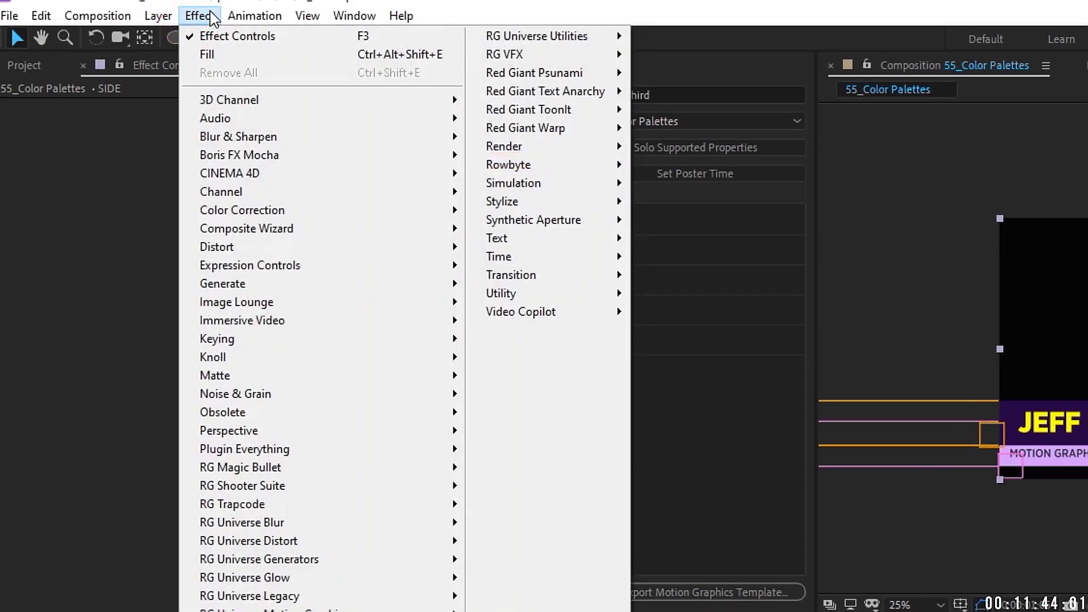
pyautogui.moveTo(270, 267)
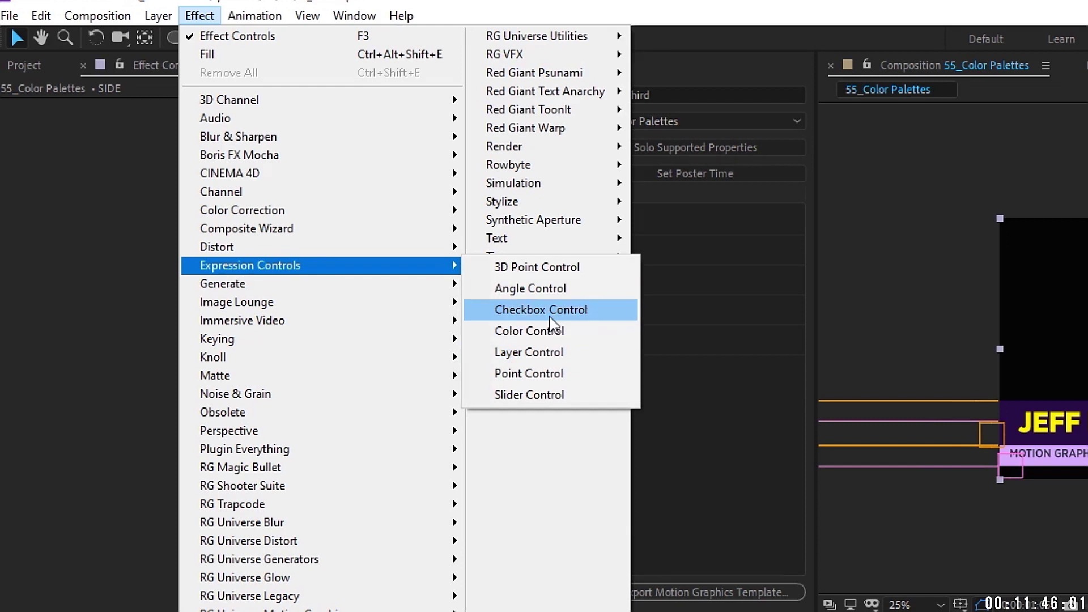
pyautogui.click(544, 309)
pyautogui.press('Return')
pyautogui.write('Left')
pyautogui.press('Return')
pyautogui.click(95, 110)
pyautogui.hotkey('ctrl', 'd')
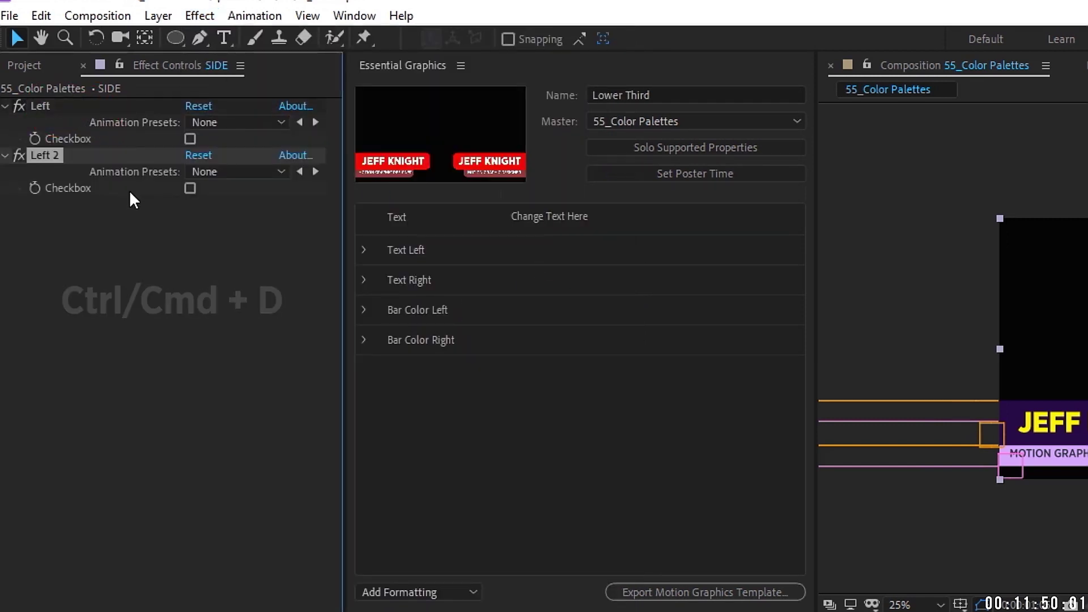
pyautogui.press('Return')
pyautogui.write('Right')
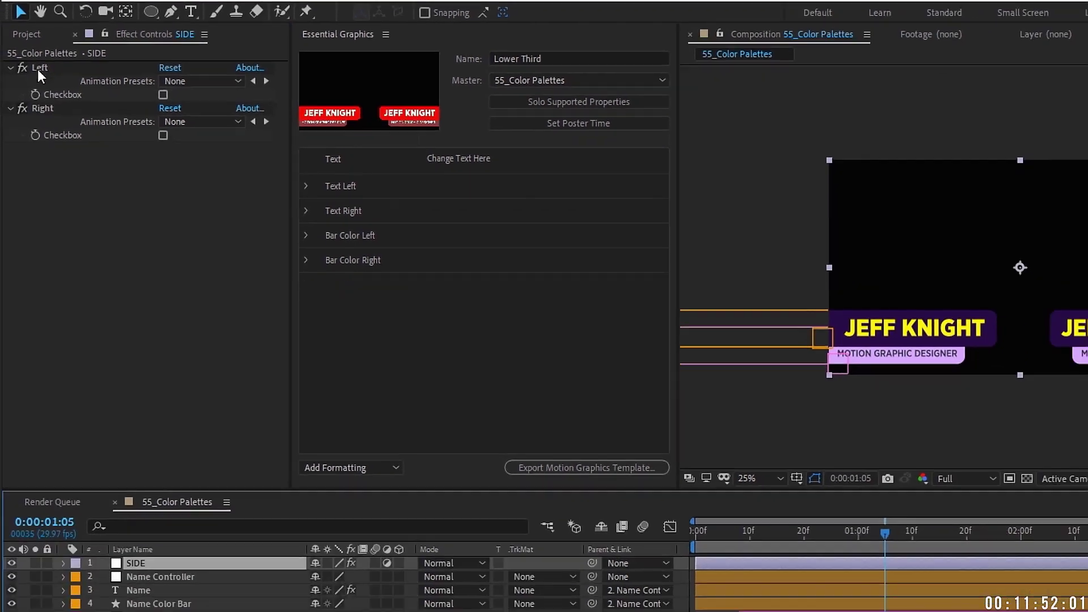
pyautogui.press('Return')
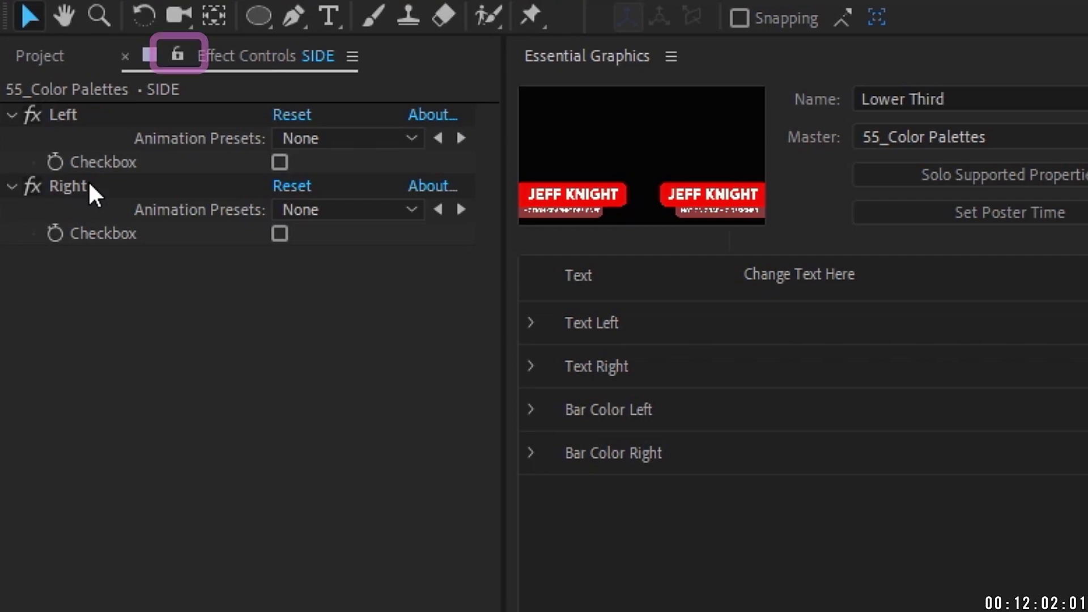
# - Link the Name layer's Opacity to SIDE's Left checkbox with an expression multiplied by 100
pyautogui.click(179, 54)
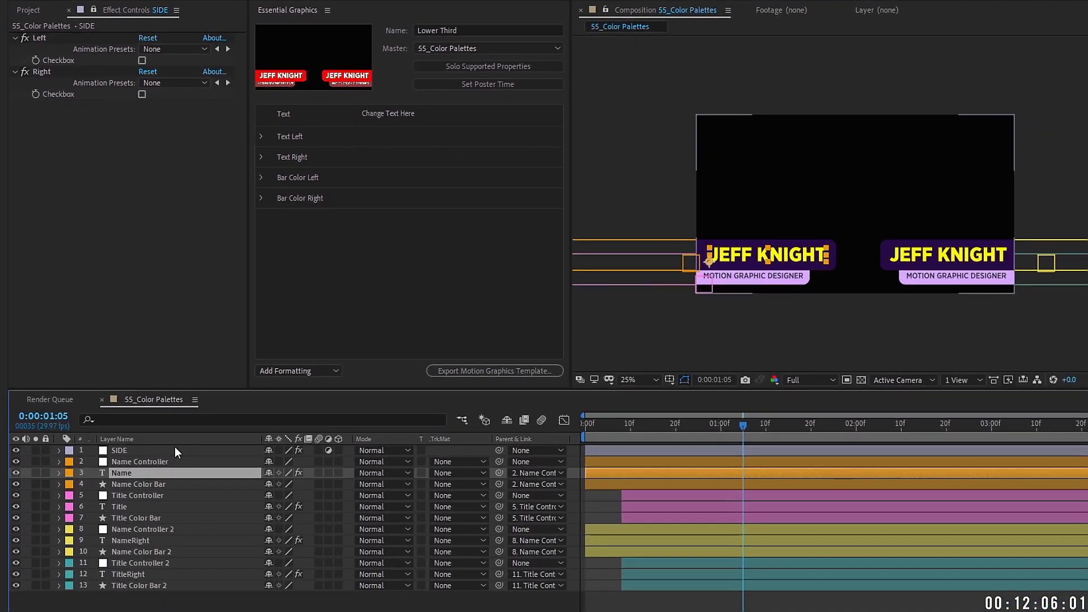
pyautogui.press('t')
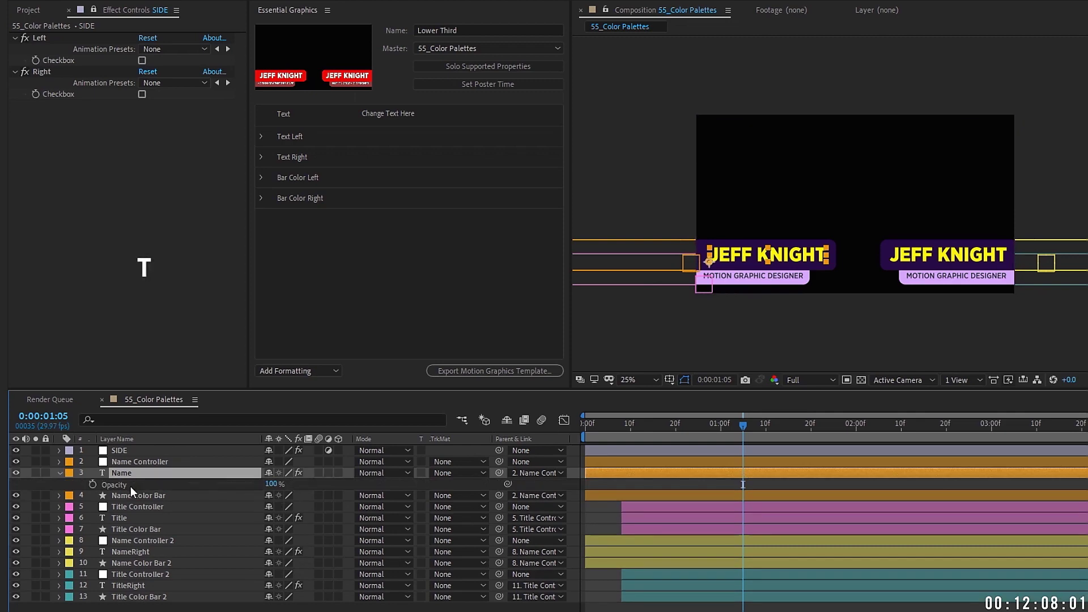
pyautogui.moveTo(508, 484); pyautogui.dragTo(65, 64)
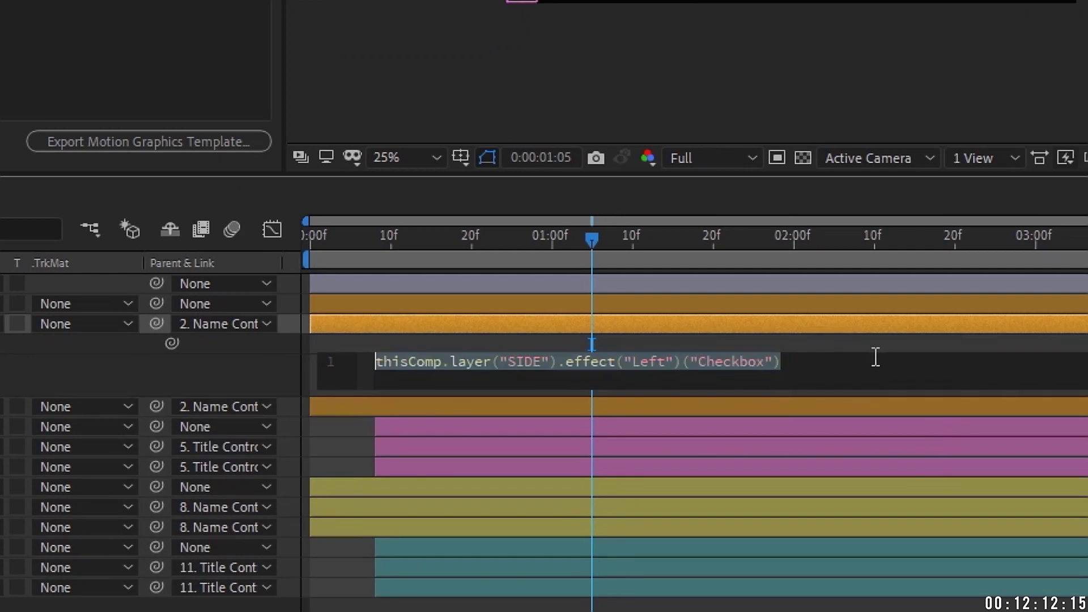
pyautogui.click(884, 364)
pyautogui.write('*10')
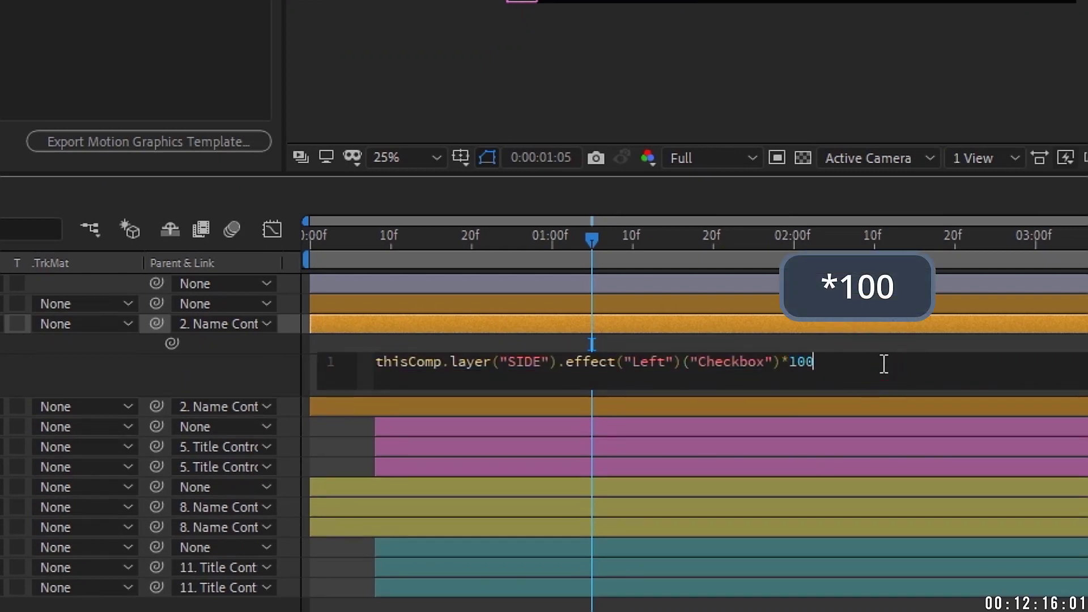
pyautogui.write('0')
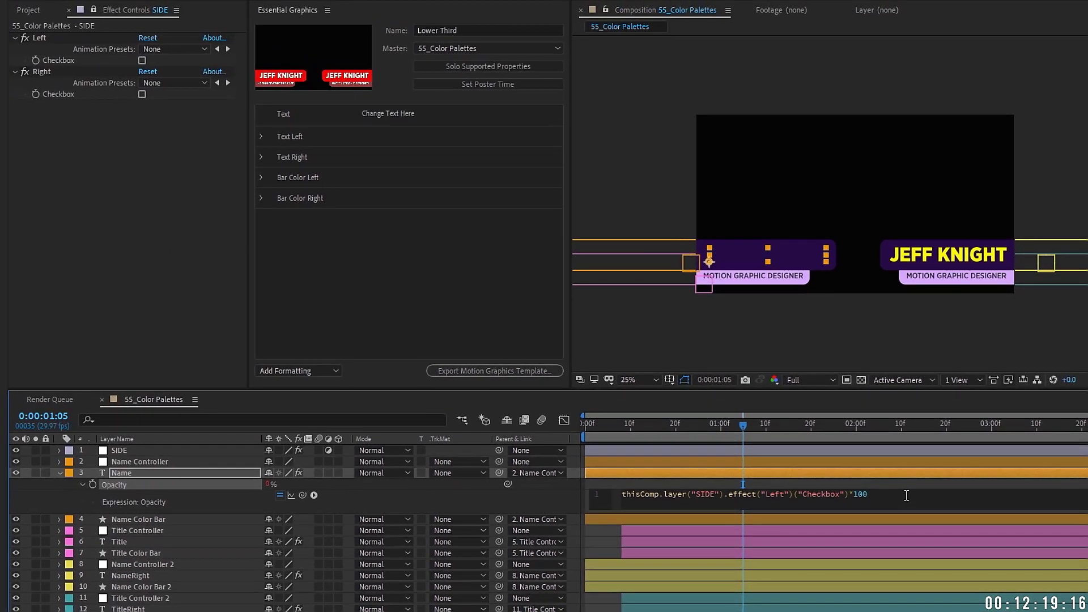
pyautogui.click(205, 488)
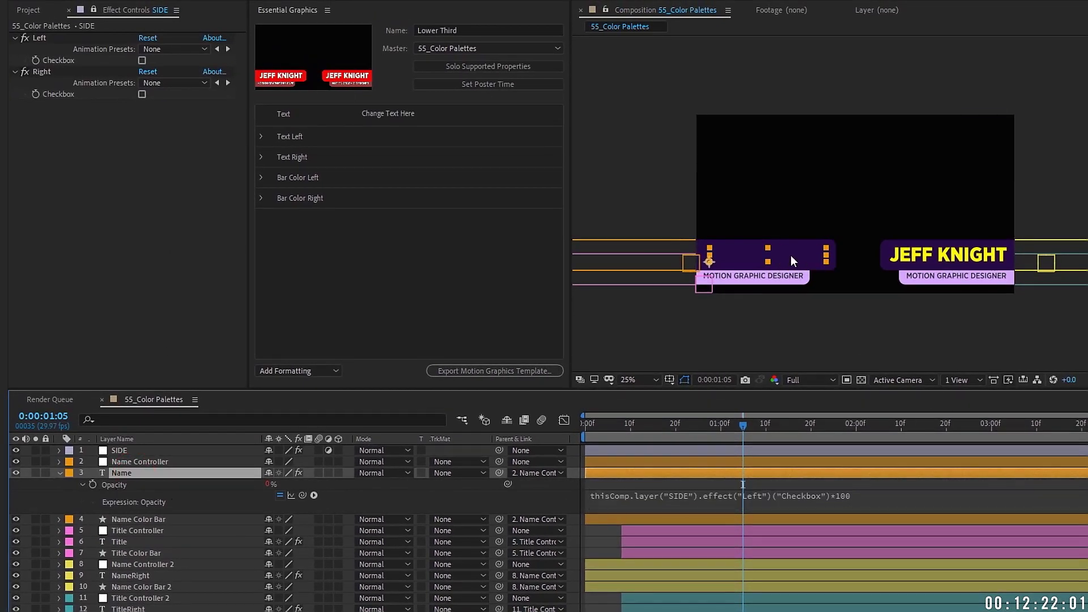
# - Test the Left checkbox, then paste Name's opacity expression onto Name Color Bar, Title and Title Color Bar
pyautogui.click(142, 60)
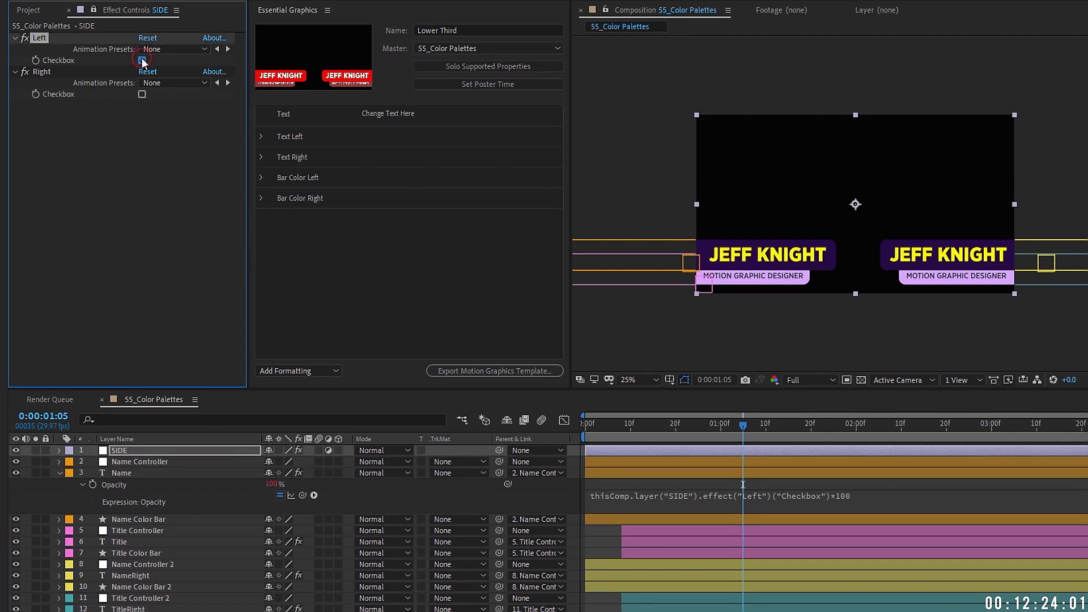
pyautogui.click(143, 61)
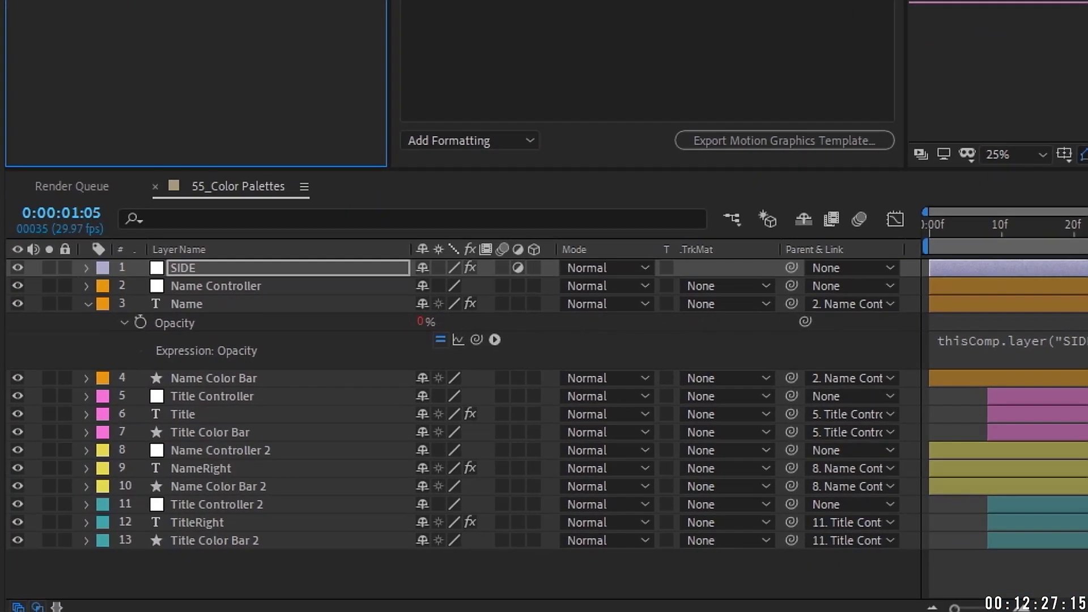
pyautogui.rightClick(186, 328)
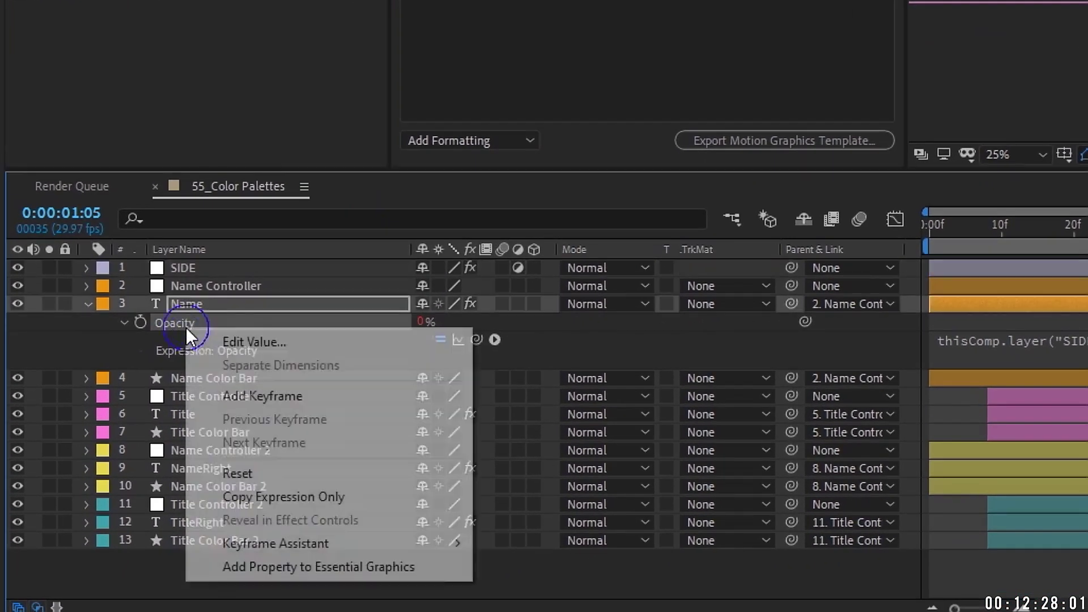
pyautogui.click(277, 502)
pyautogui.click(243, 382)
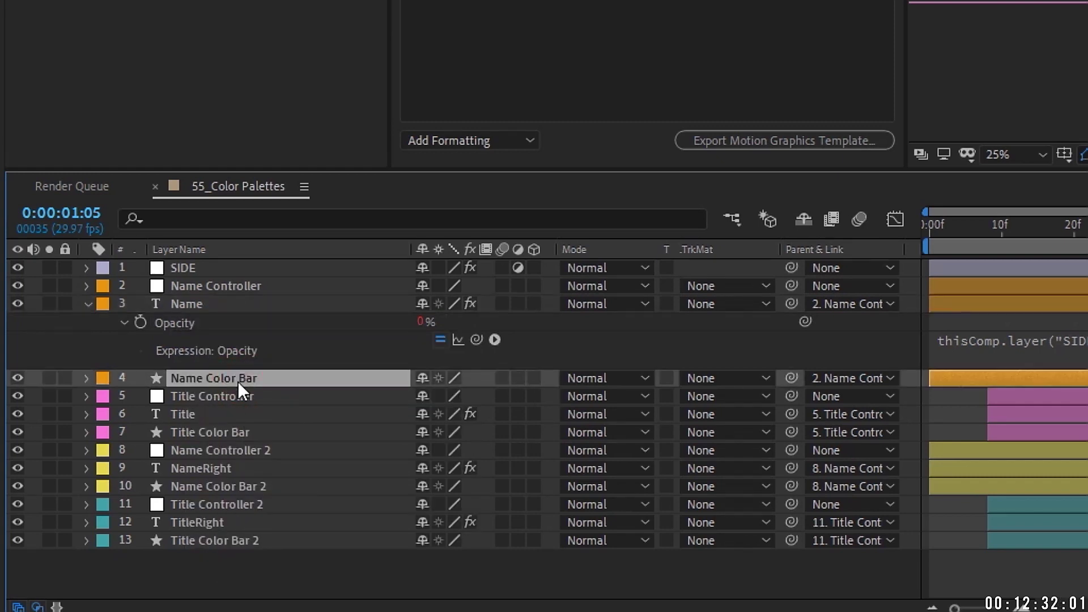
pyautogui.keyDown('ctrl'); pyautogui.click(195, 416); pyautogui.keyUp('ctrl')
pyautogui.keyDown('ctrl'); pyautogui.click(235, 434); pyautogui.keyUp('ctrl')
pyautogui.hotkey('ctrl', 'v')
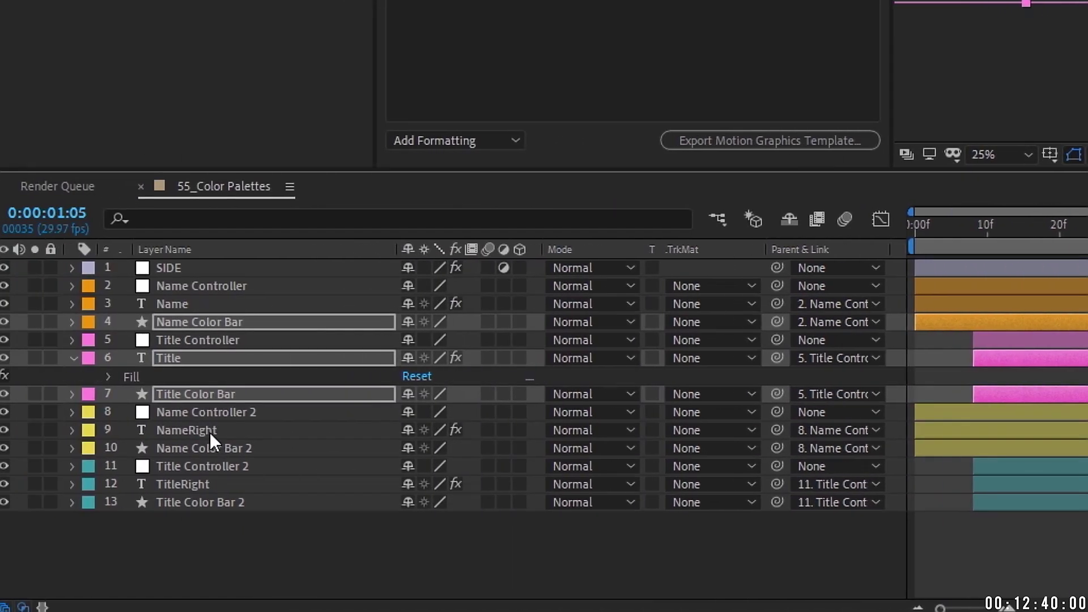
# - Link NameRight's opacity to the SIDE Right Checkbox with an expression multiplied by 100
pyautogui.click(210, 432)
pyautogui.press('t')
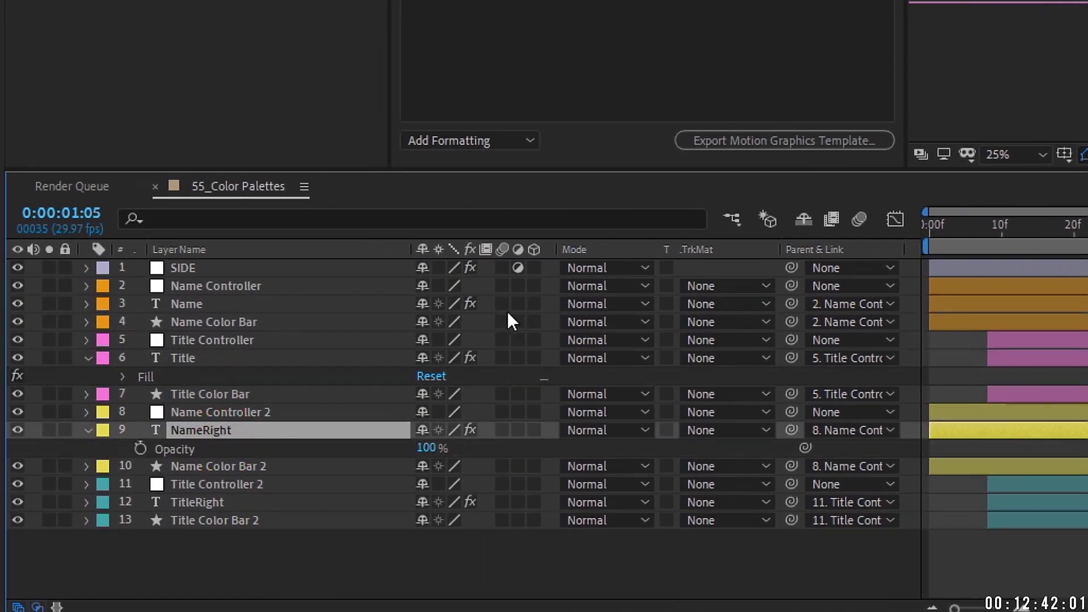
pyautogui.moveTo(805, 448); pyautogui.dragTo(98, 0)
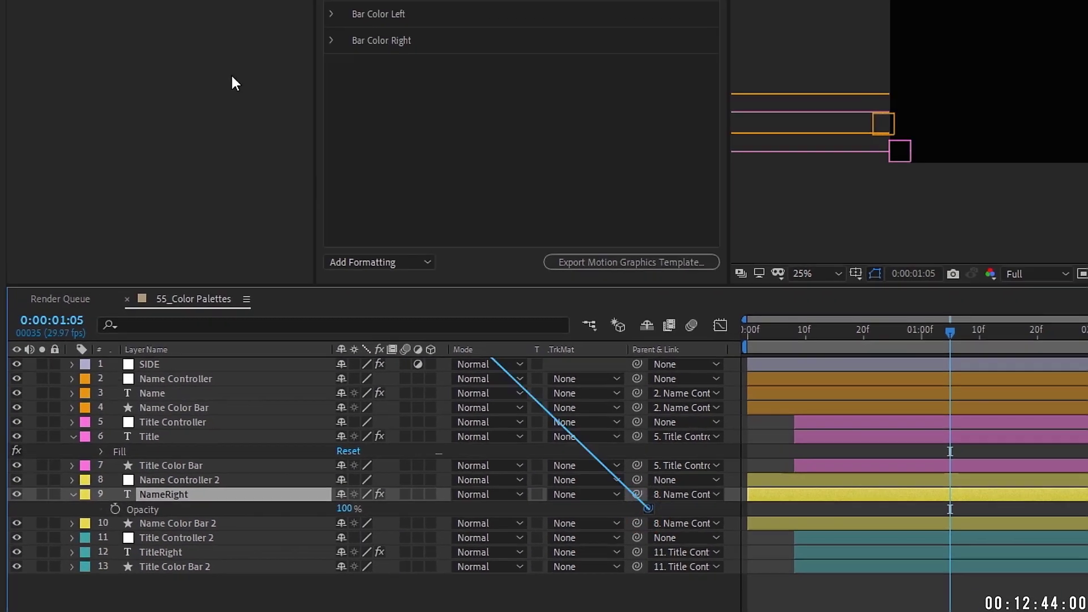
pyautogui.moveTo(66, 94); pyautogui.dragTo(62, 94)
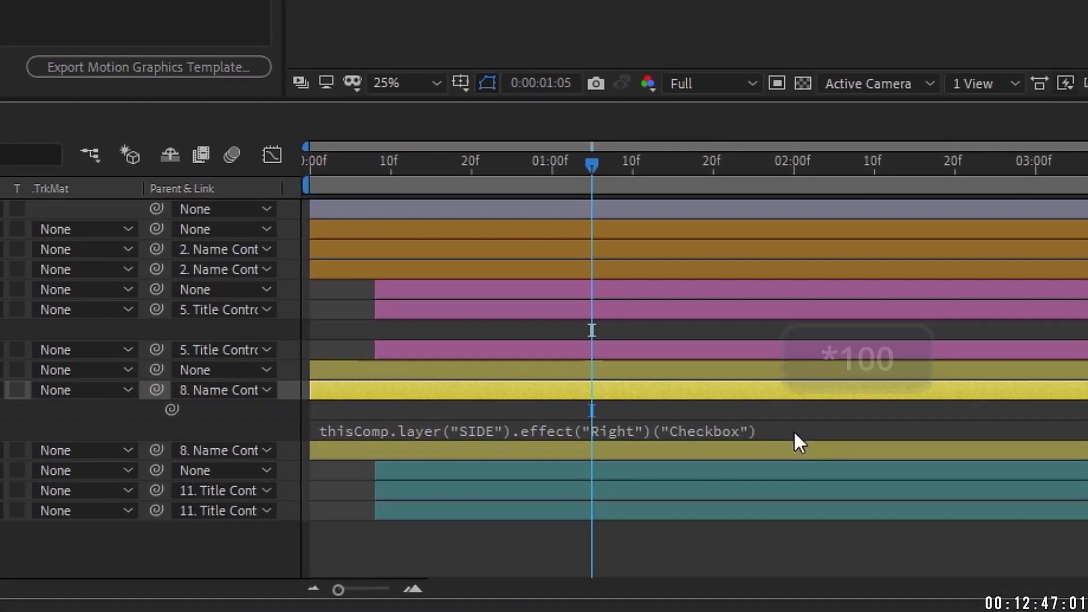
pyautogui.click(799, 442)
pyautogui.click(800, 431)
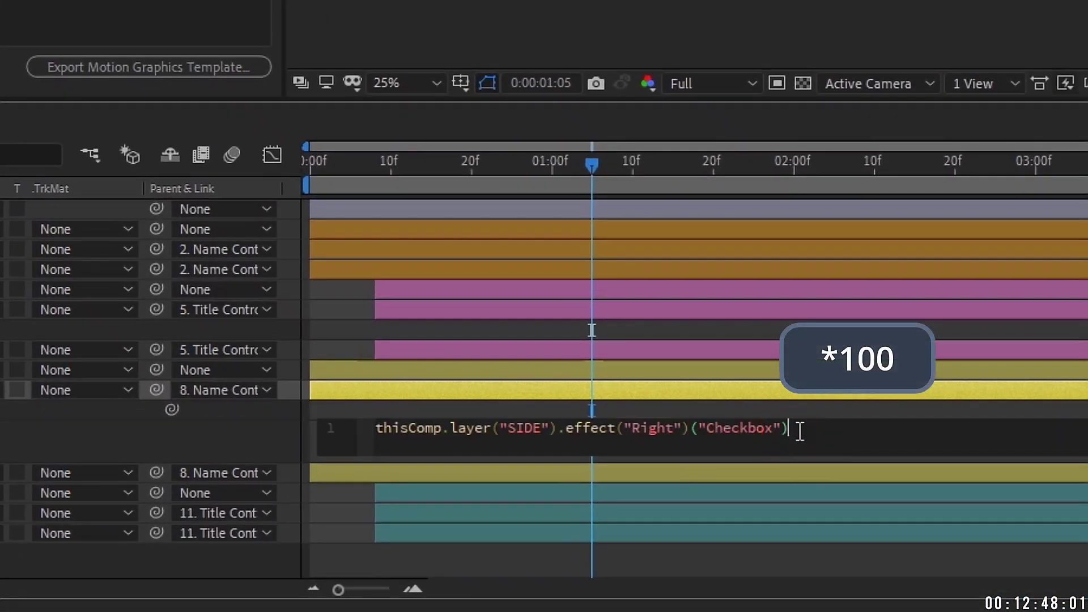
pyautogui.write('*100')
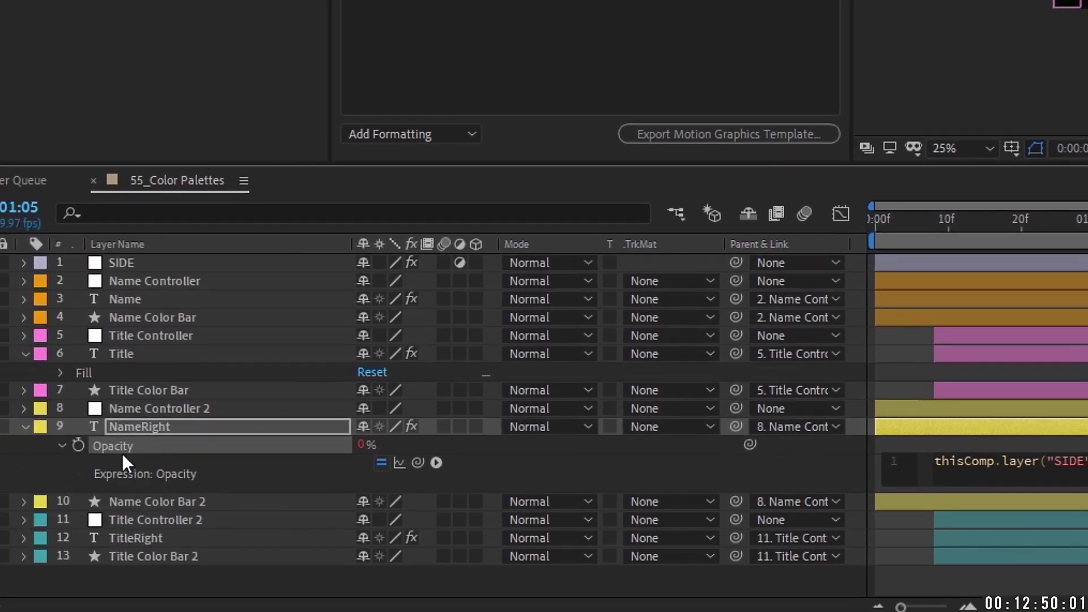
# - Paste NameRight's opacity expression onto Name Color Bar 2, TitleRight and Title Color Bar 2
pyautogui.rightClick(183, 449)
pyautogui.click(274, 369)
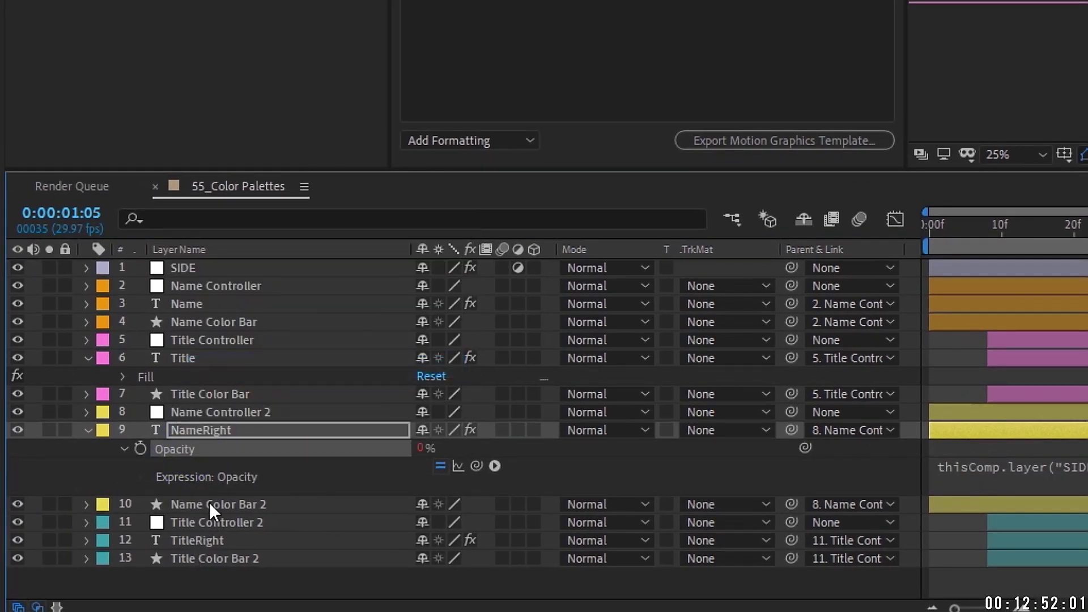
pyautogui.click(358, 504)
pyautogui.keyDown('ctrl'); pyautogui.click(226, 540); pyautogui.keyUp('ctrl')
pyautogui.keyDown('ctrl'); pyautogui.click(223, 556); pyautogui.keyUp('ctrl')
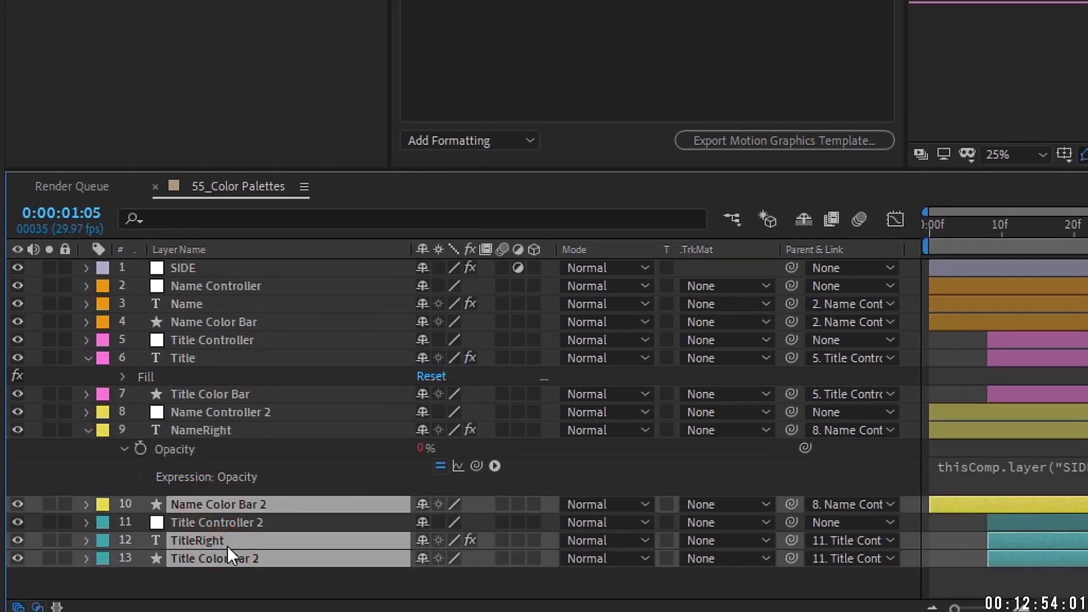
pyautogui.hotkey('ctrl', 'v')
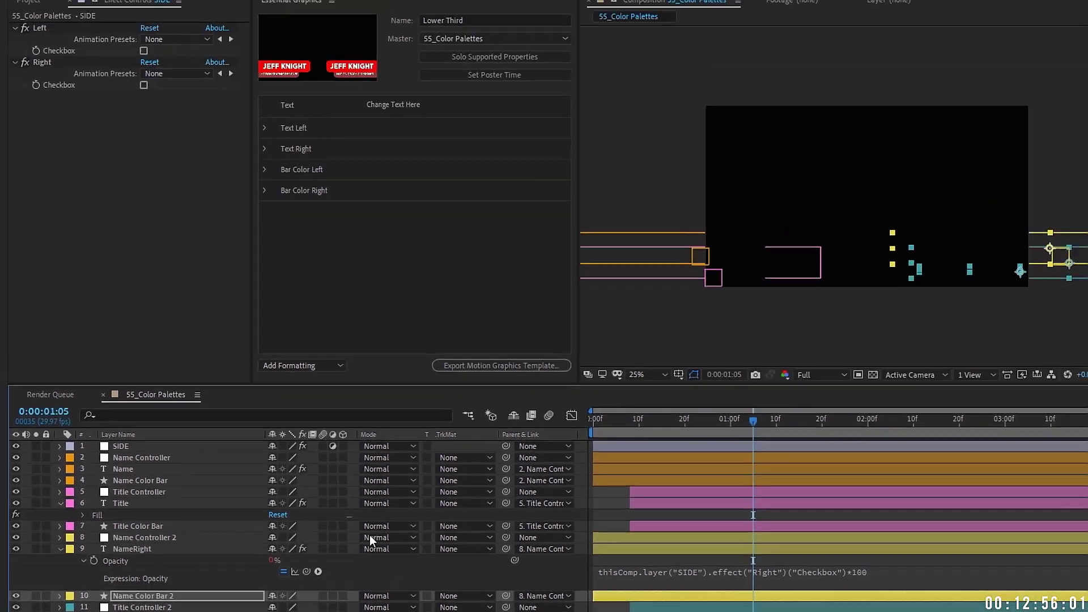
pyautogui.click(665, 477)
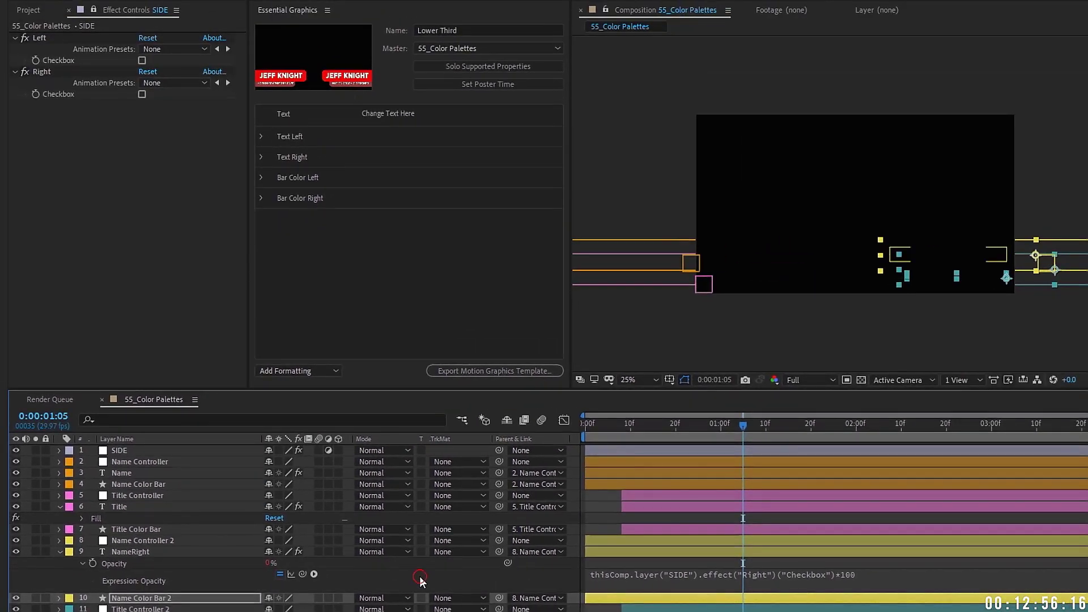
# - Add the SIDE layer's Left Checkbox to Essential Graphics as a control named Left
pyautogui.click(41, 37)
pyautogui.click(45, 59)
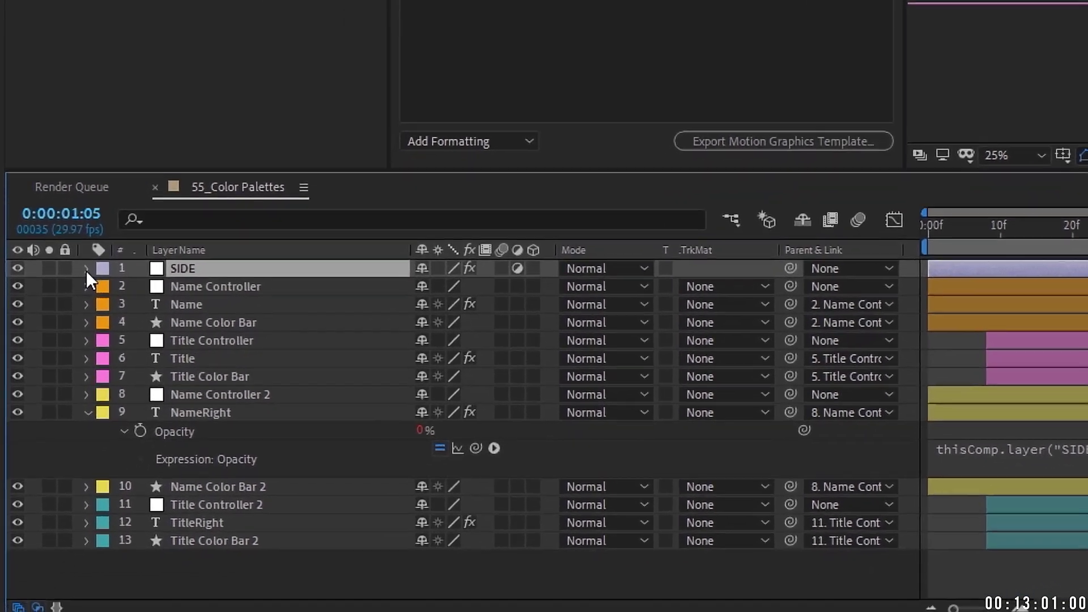
pyautogui.click(58, 450)
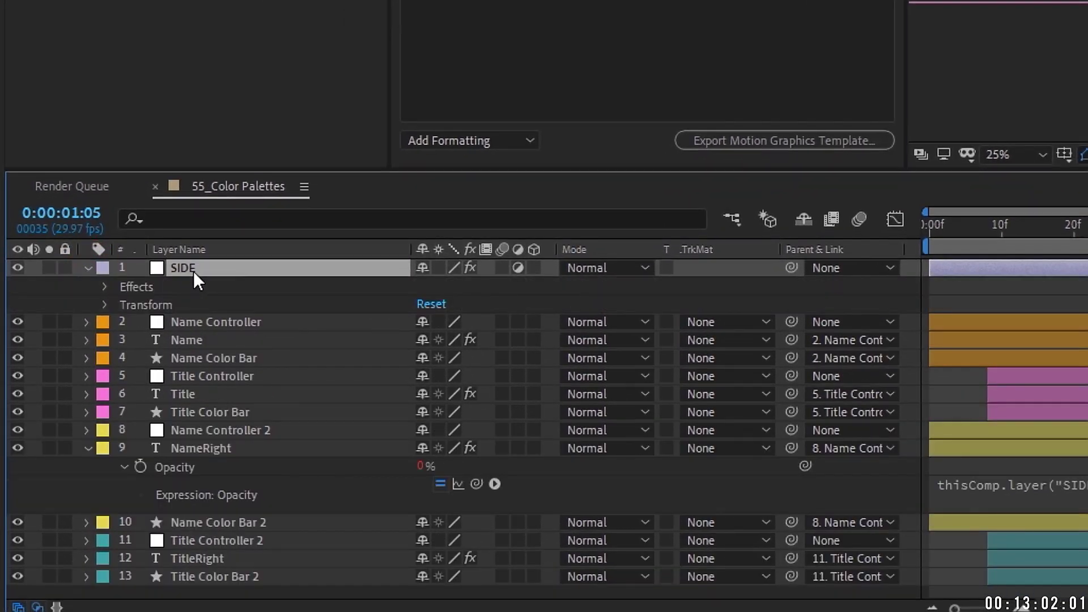
pyautogui.click(106, 285)
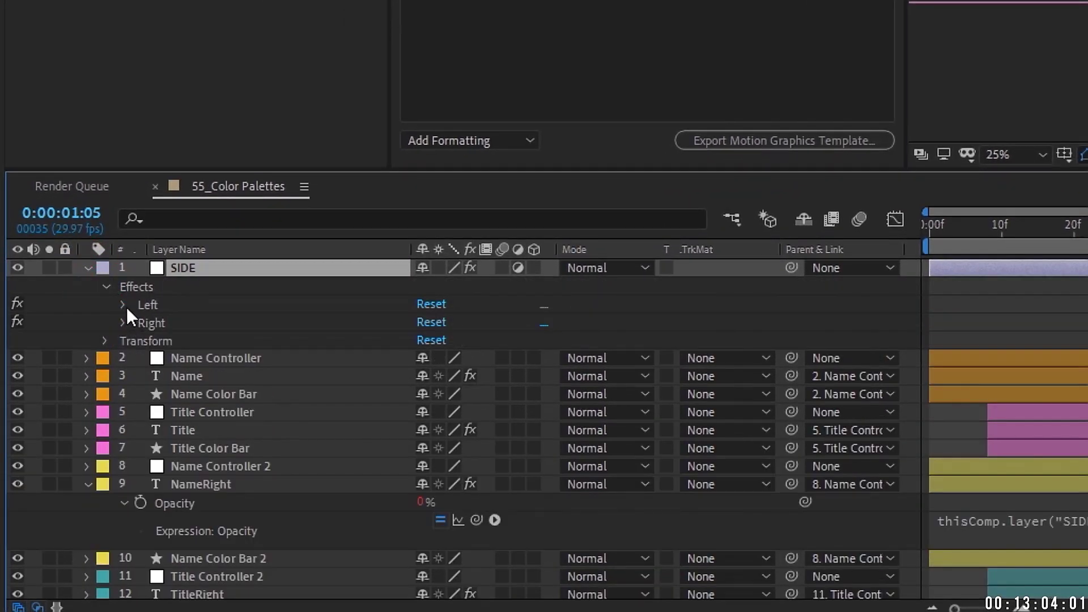
pyautogui.click(125, 306)
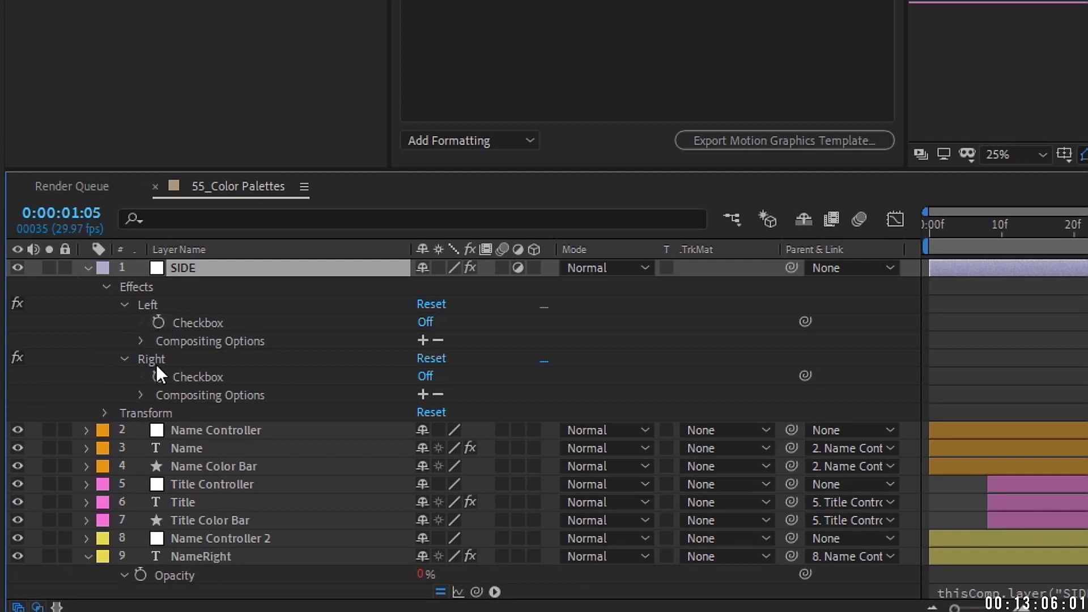
pyautogui.click(207, 326)
pyautogui.moveTo(193, 383); pyautogui.dragTo(434, 15)
pyautogui.click(391, 139)
pyautogui.write('Left')
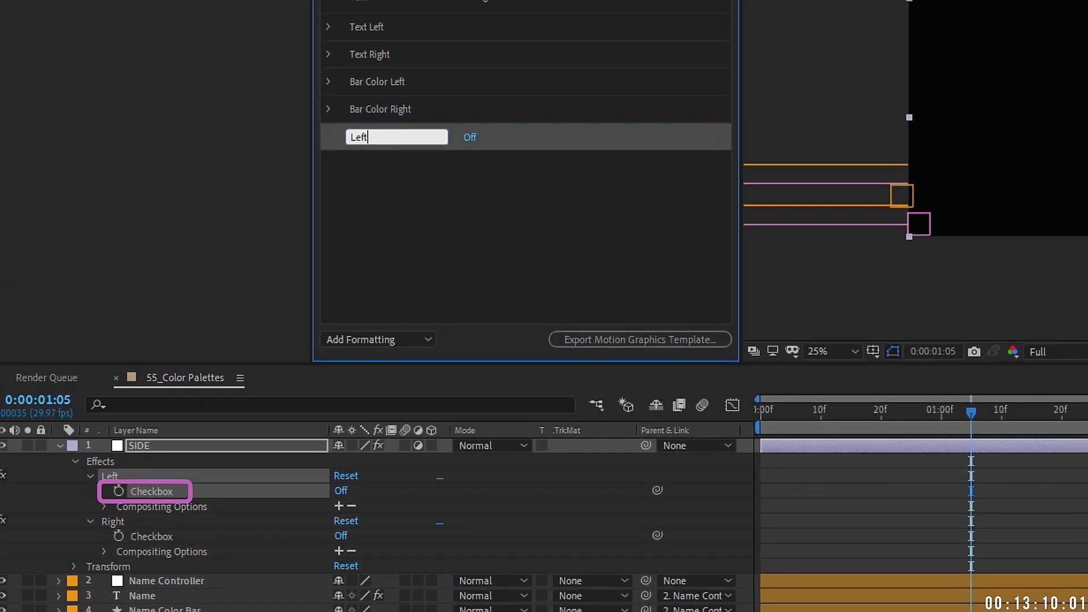
pyautogui.press('Return')
# - Add the Right Checkbox as a control named Right, then test the Left and Right toggles
pyautogui.click(145, 537)
pyautogui.moveTo(141, 543); pyautogui.dragTo(381, 179)
pyautogui.write('Right')
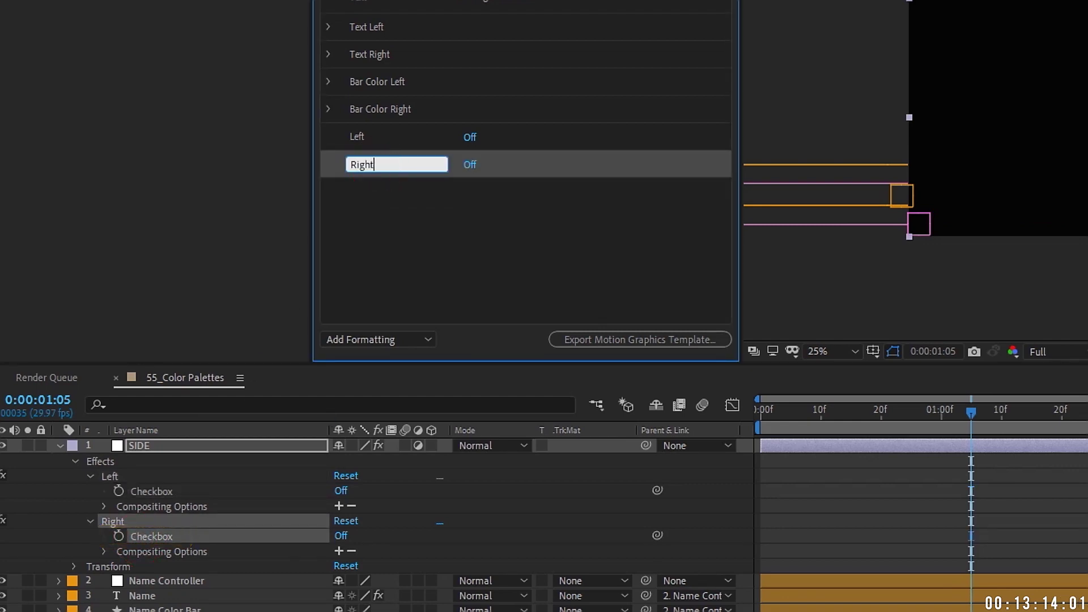
pyautogui.press('Return')
pyautogui.click(369, 219)
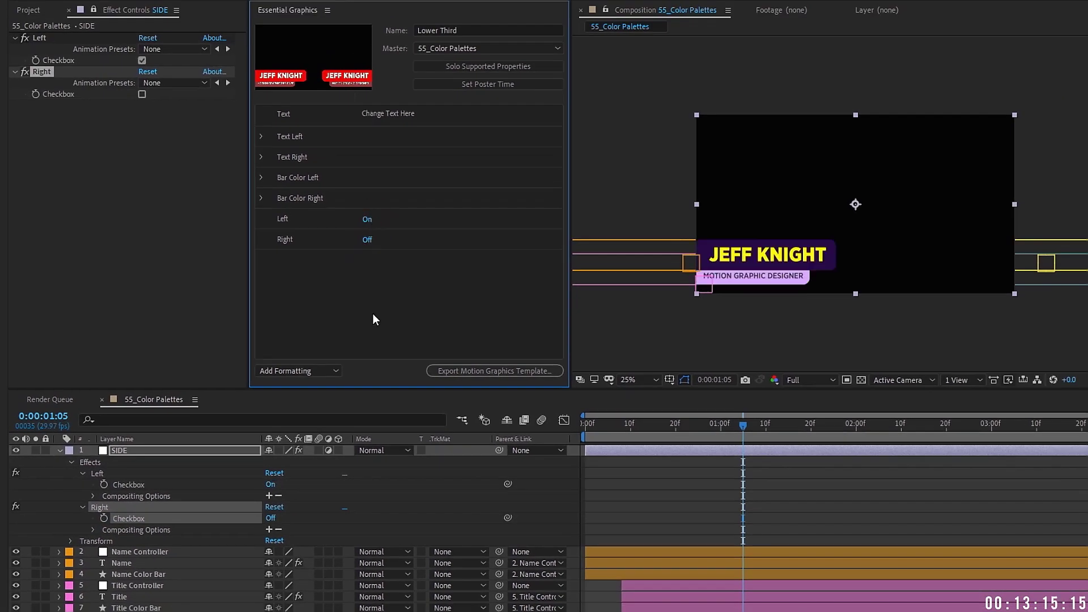
pyautogui.click(368, 220)
pyautogui.click(369, 240)
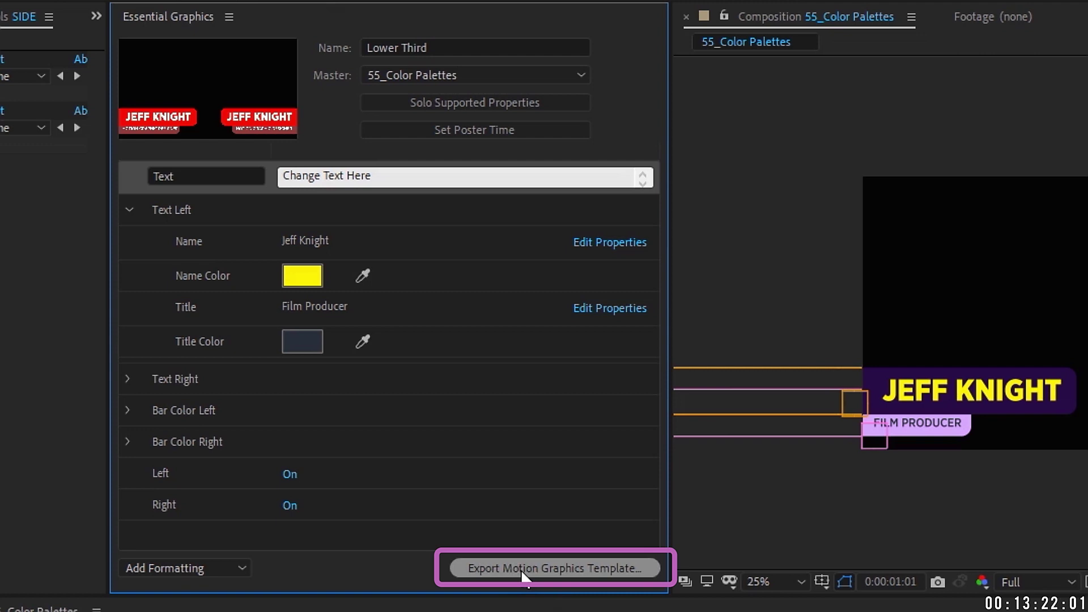
# - Save the project and export the template to My Projects with keywords 'lower thirds, name, title'
pyautogui.click(529, 569)
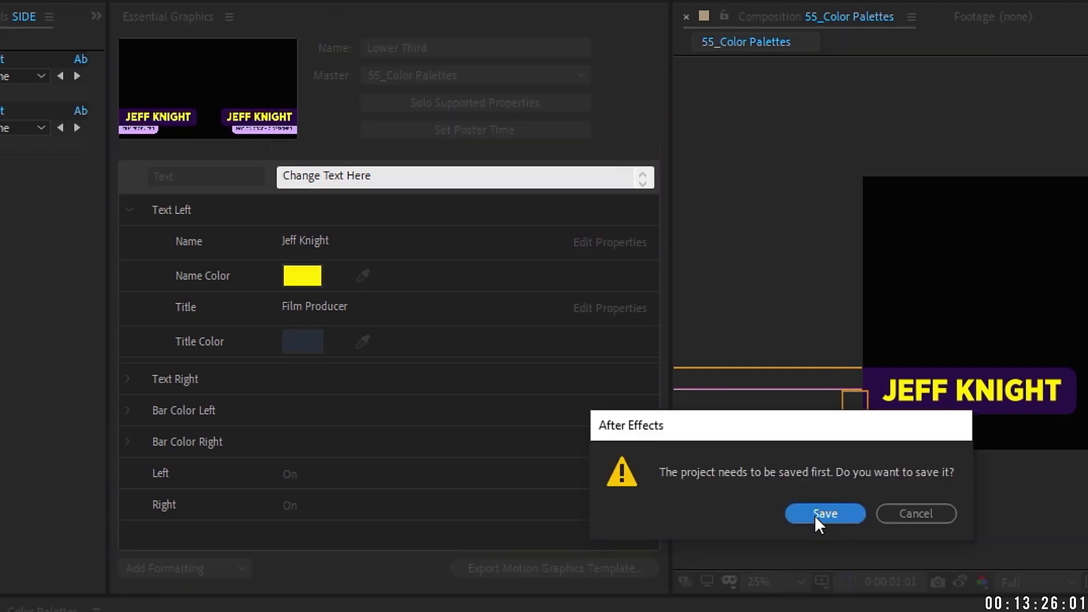
pyautogui.click(818, 513)
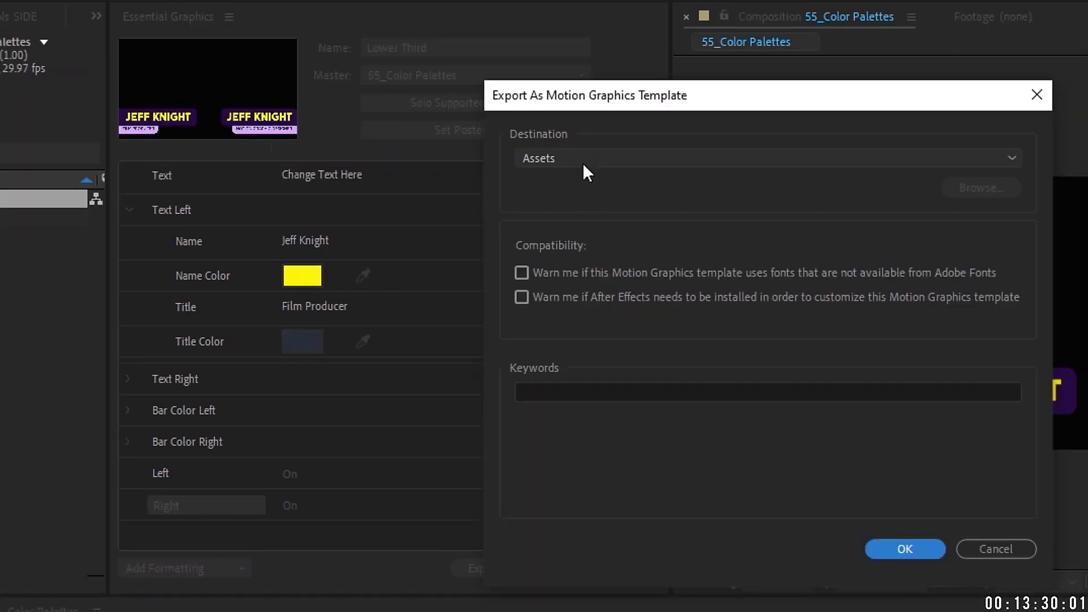
pyautogui.click(583, 160)
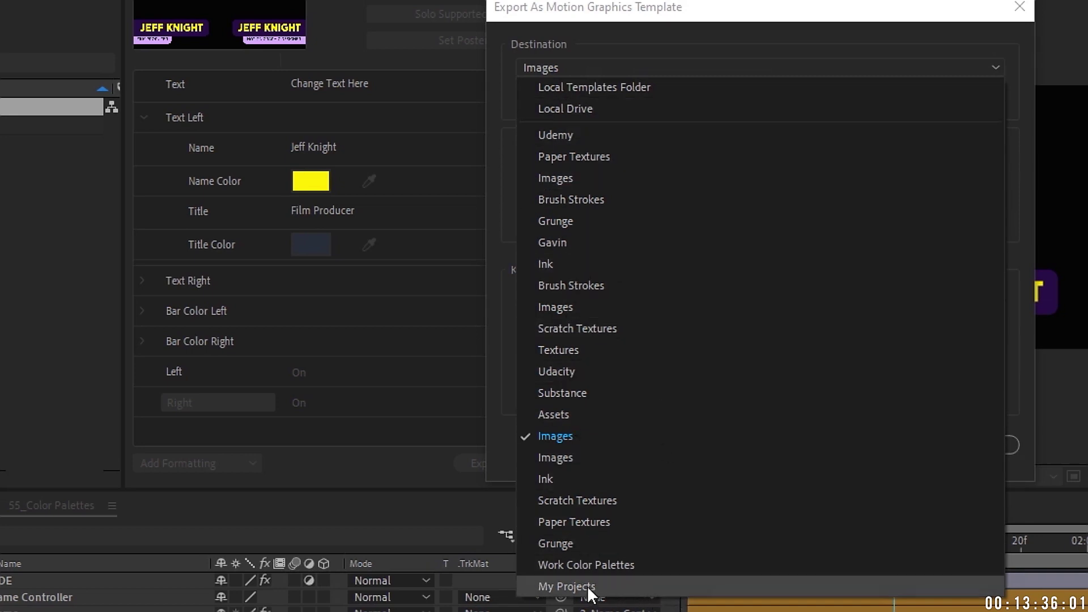
pyautogui.click(572, 583)
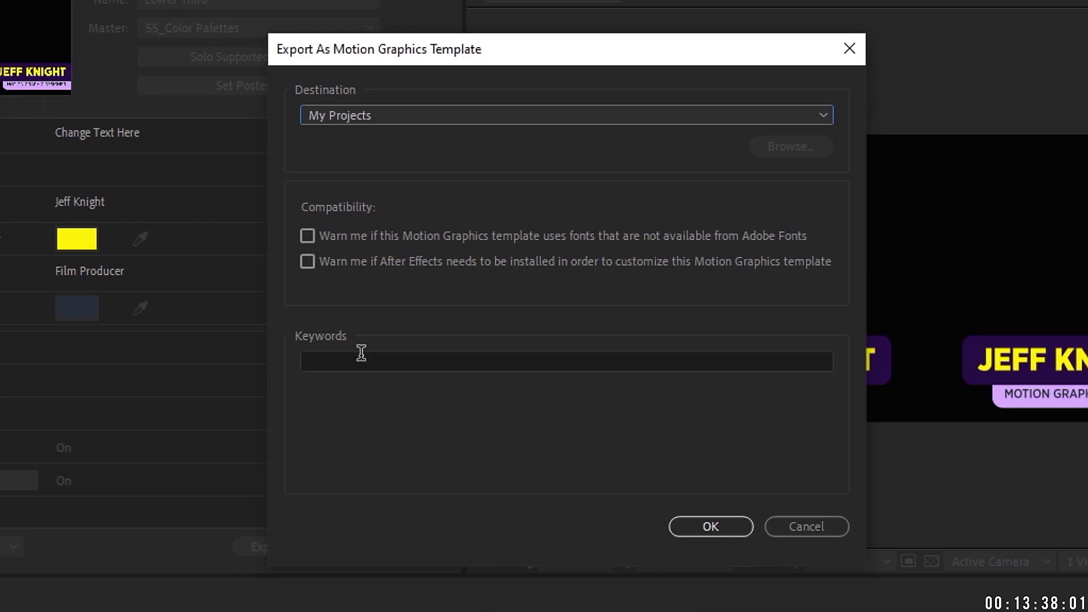
pyautogui.click(574, 290)
pyautogui.write('lower t')
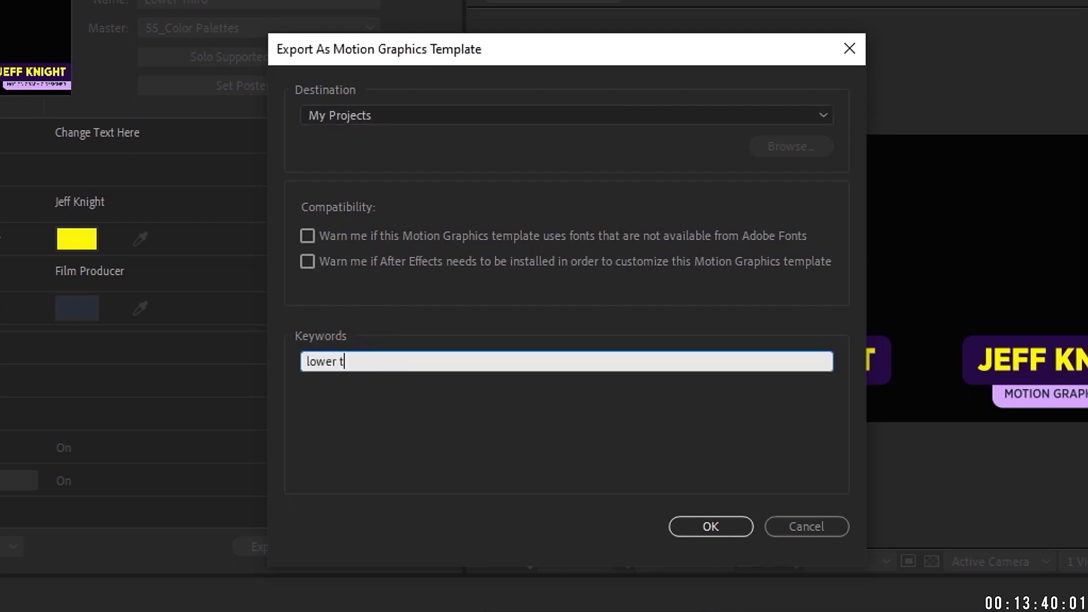
pyautogui.write('hirds, name, title')
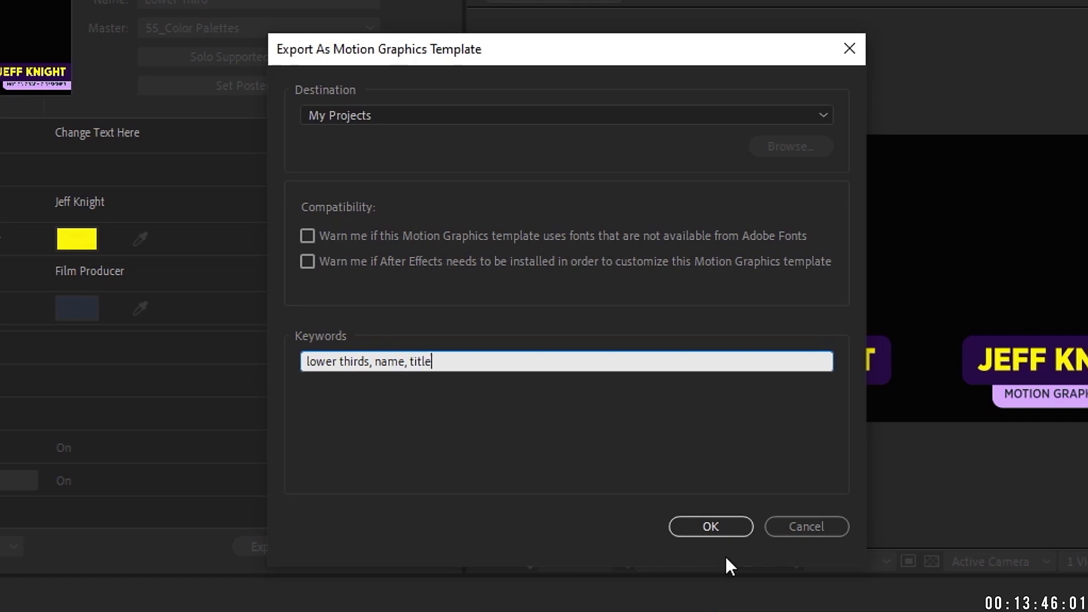
pyautogui.click(702, 529)
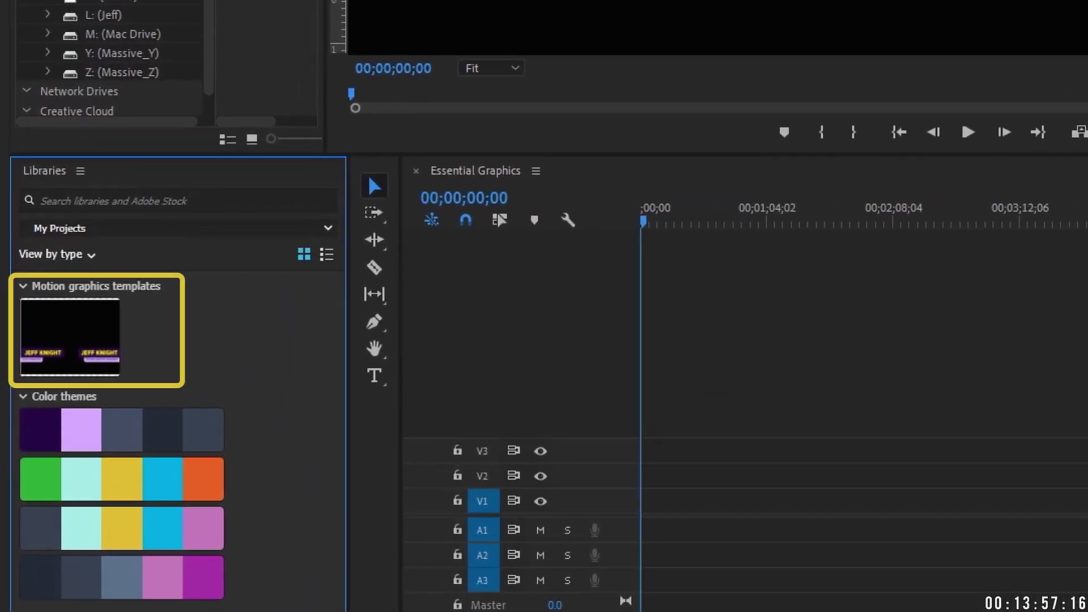
# - Place the Lower Third template on track V1 and zoom the timeline to the clip
pyautogui.moveTo(69, 338); pyautogui.dragTo(667, 512)
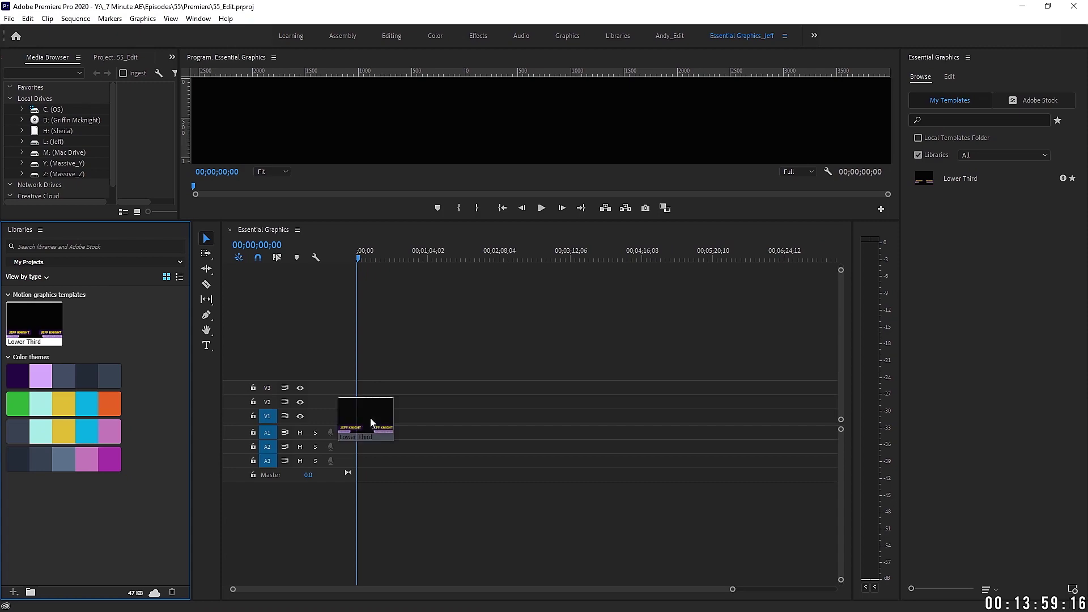
pyautogui.moveTo(372, 423); pyautogui.dragTo(372, 423)
pyautogui.moveTo(732, 589); pyautogui.dragTo(433, 590)
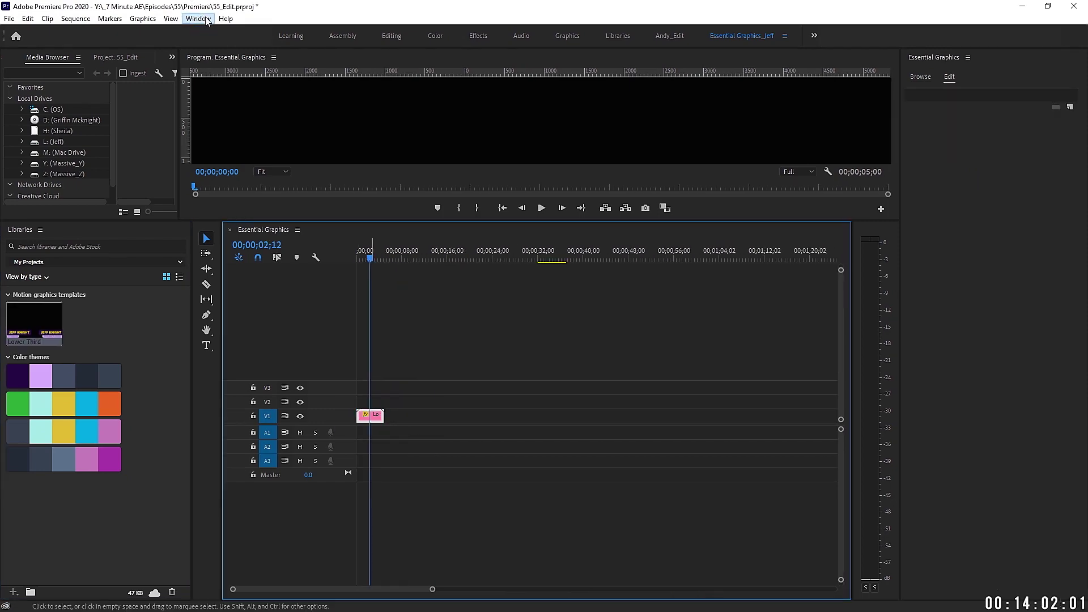
# - Show the clip's Essential Graphics Edit controls and collapse the Text Left group
pyautogui.click(203, 21)
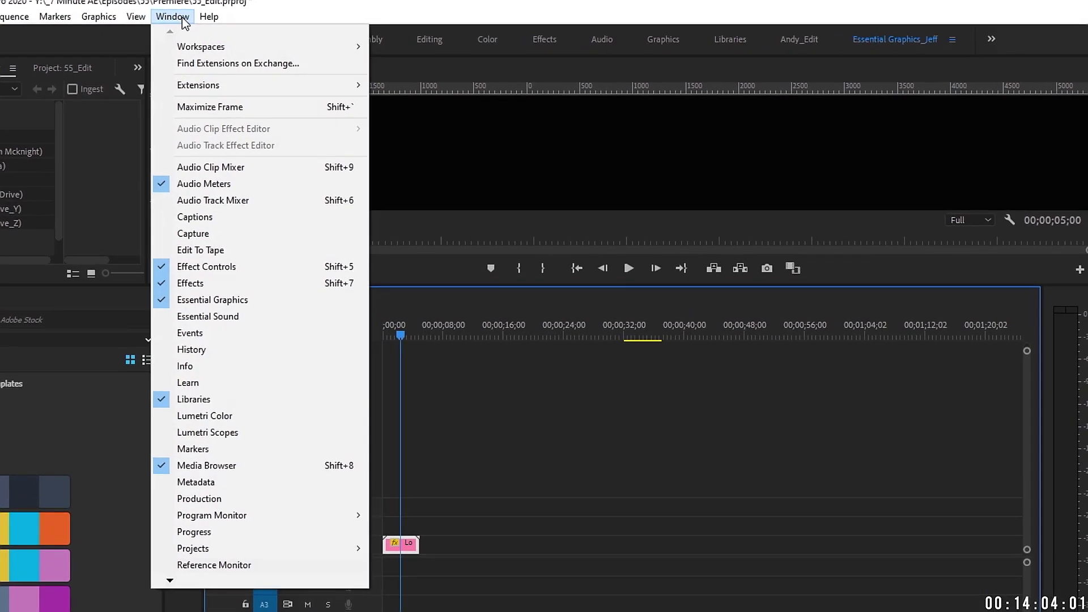
pyautogui.click(203, 305)
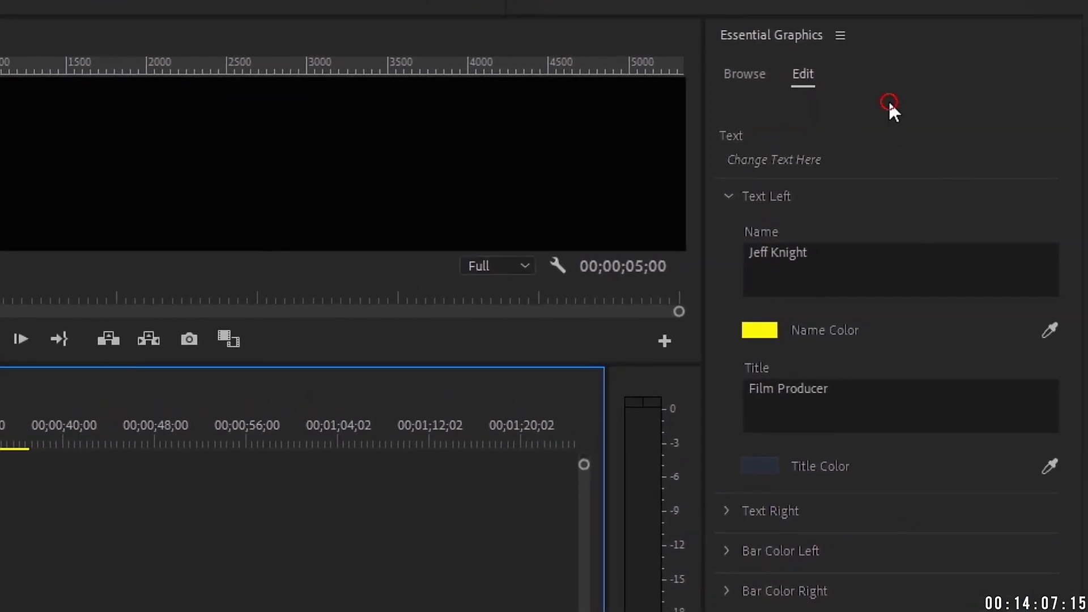
pyautogui.click(889, 102)
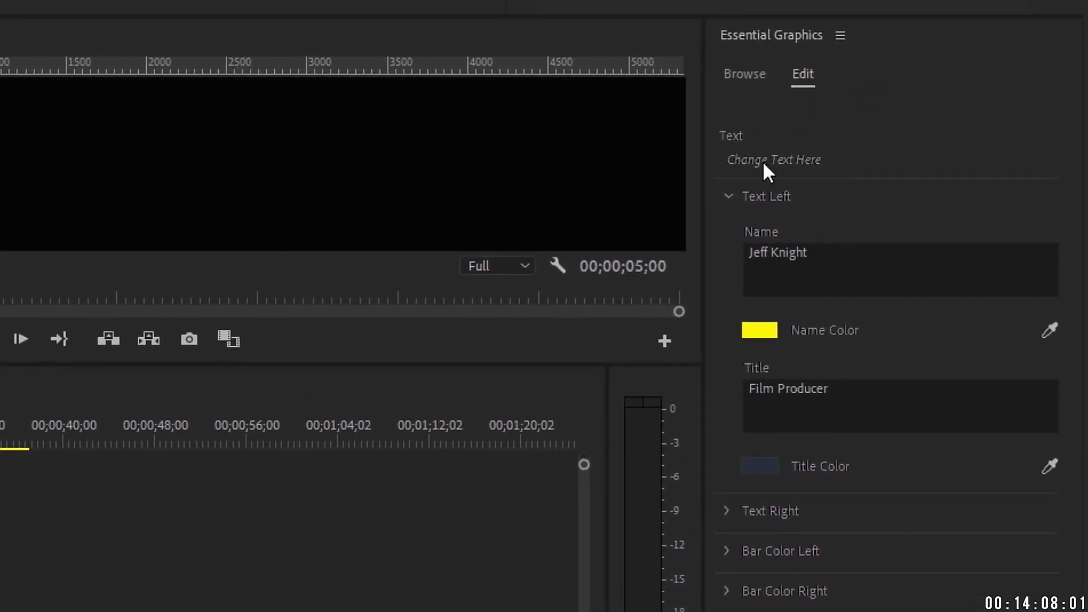
pyautogui.click(728, 199)
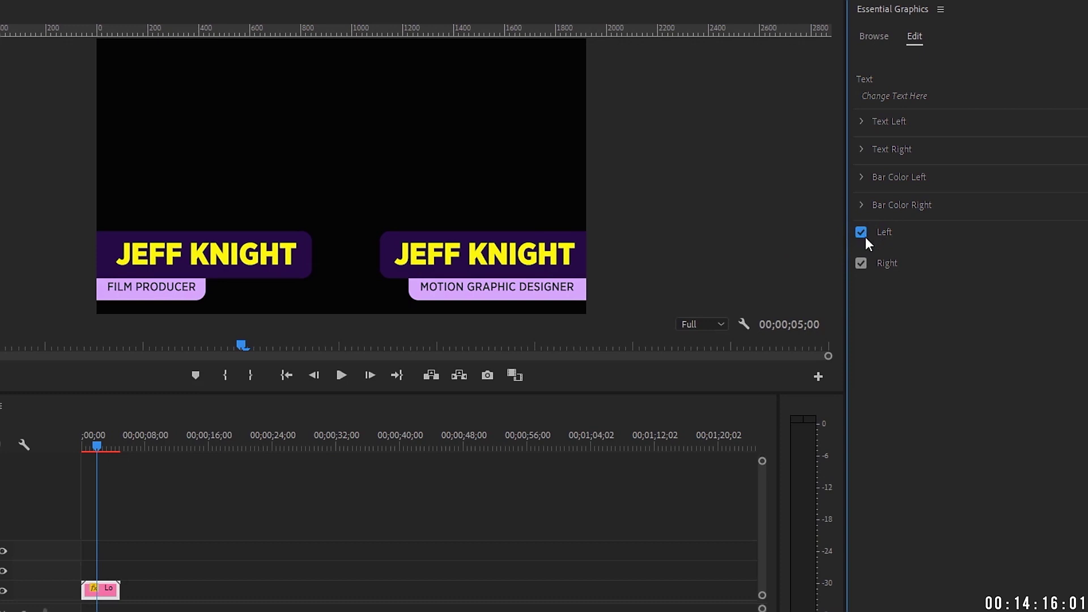
# - Toggle Right off and Left on, then replace the Text Left name with a new person's name
pyautogui.click(861, 263)
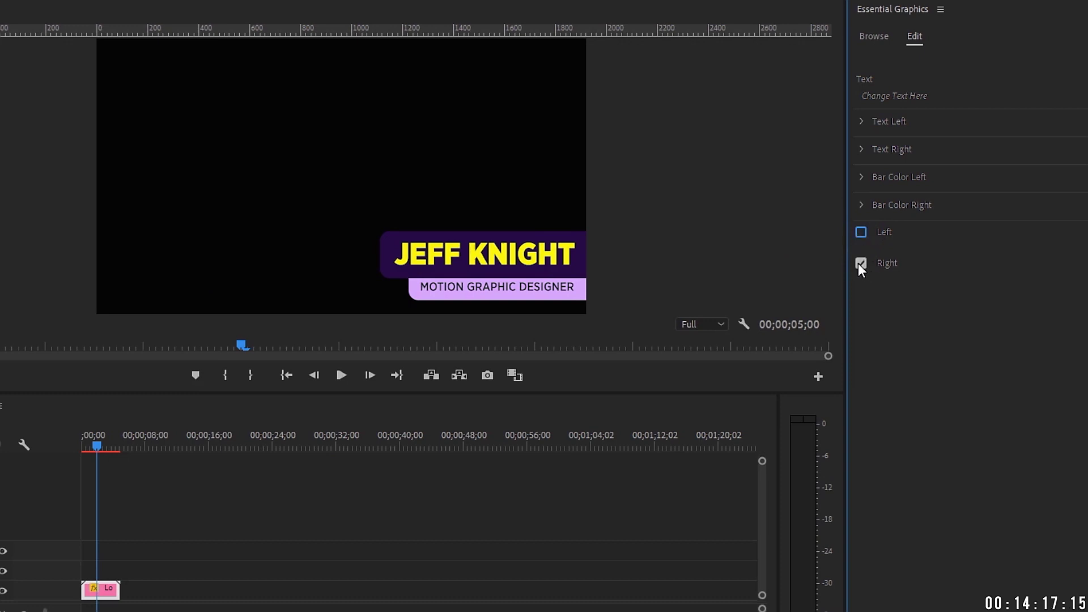
pyautogui.click(861, 232)
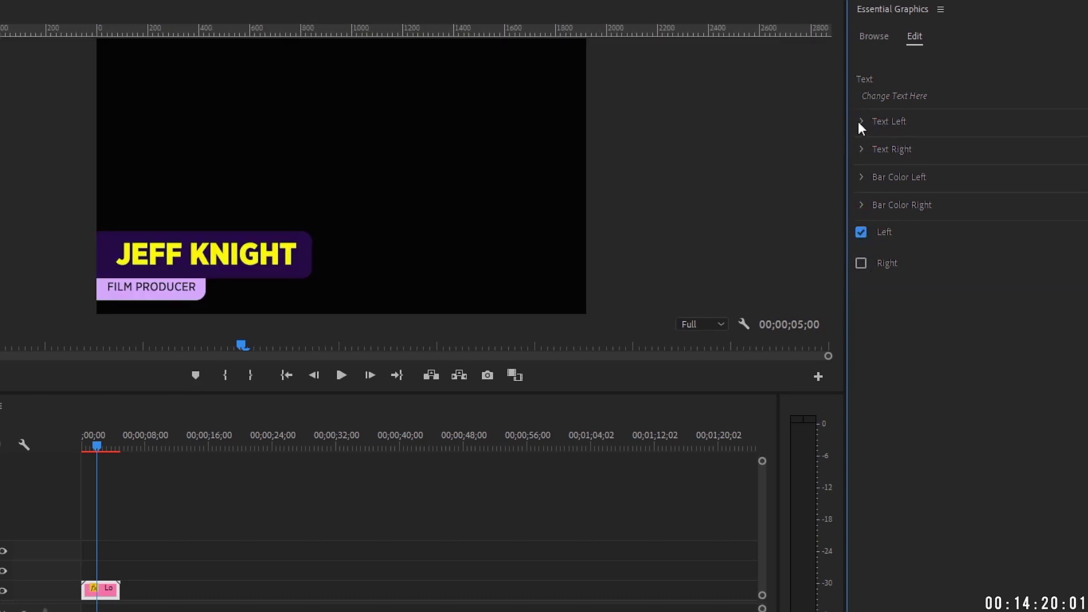
pyautogui.click(861, 122)
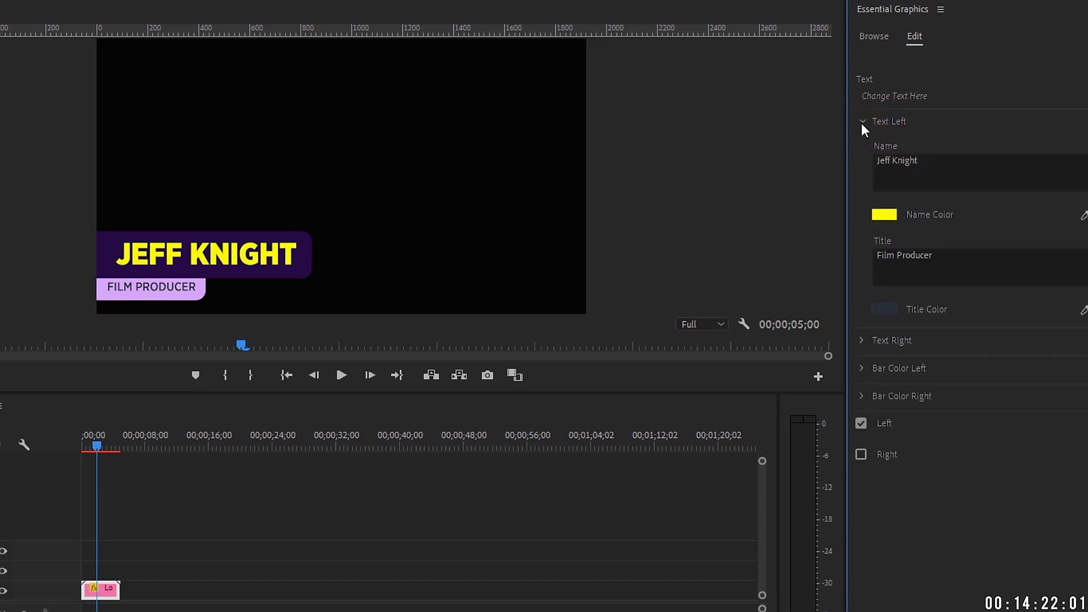
pyautogui.tripleClick(902, 155)
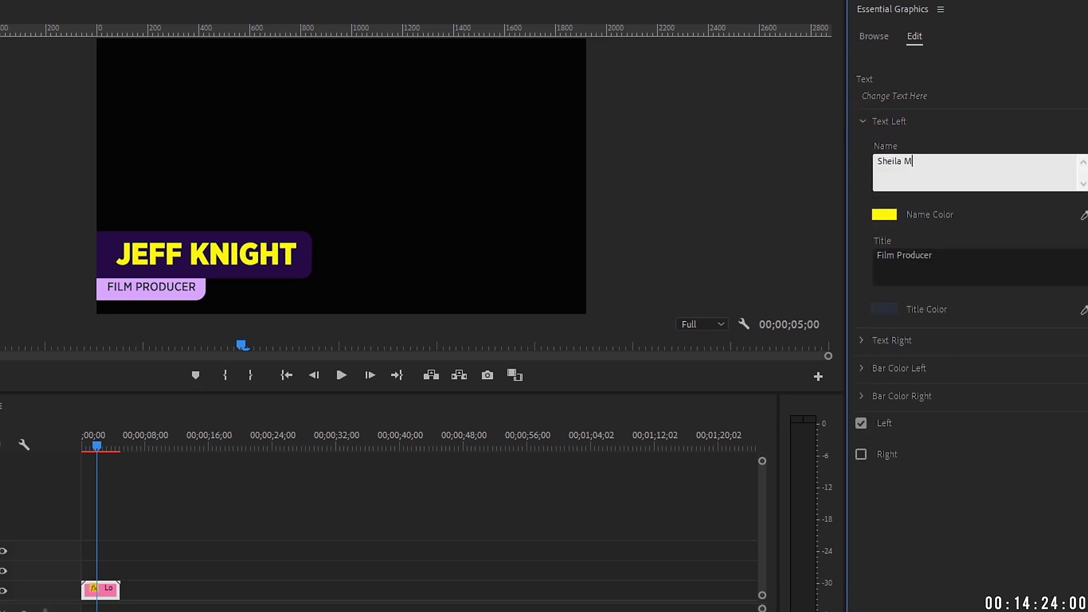
pyautogui.click(883, 215)
# - Set the left Name Color to light grey in the Color Picker
pyautogui.moveTo(153, 107); pyautogui.dragTo(705, 56)
pyautogui.moveTo(547, 187); pyautogui.dragTo(463, 221)
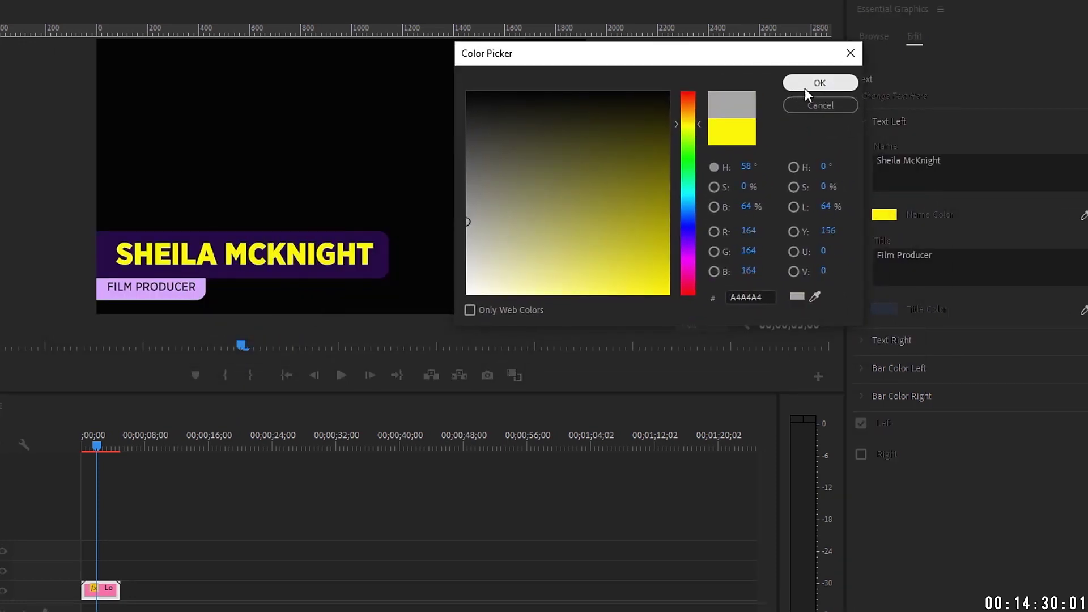
pyautogui.click(805, 87)
pyautogui.click(863, 121)
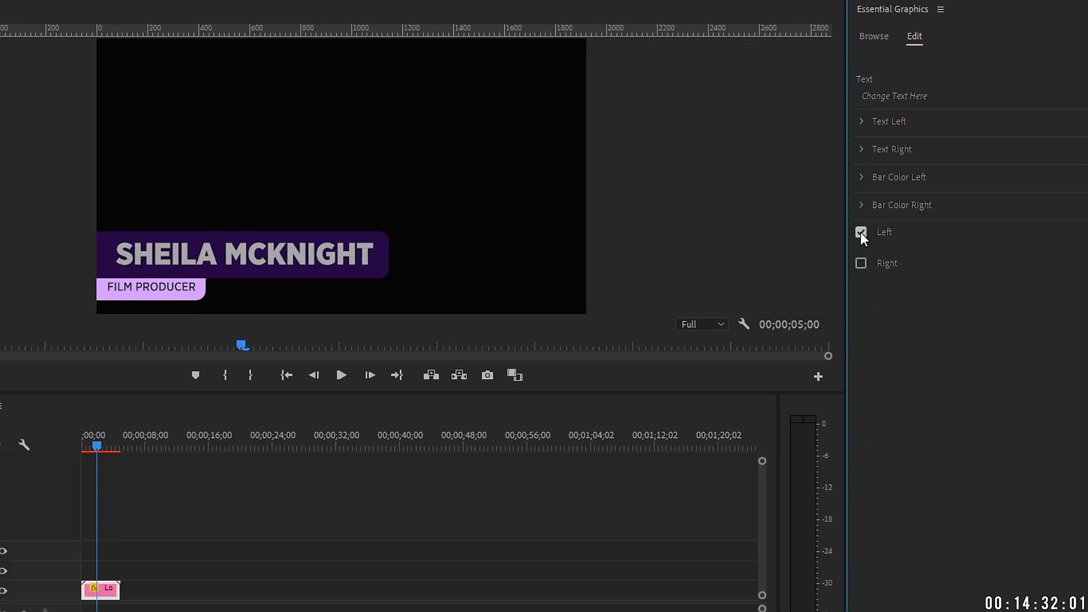
# - Hide Left and show Right, inspect the Bar Color groups, then turn Left on again
pyautogui.click(861, 232)
pyautogui.click(860, 263)
pyautogui.click(862, 205)
pyautogui.click(860, 178)
pyautogui.click(864, 177)
pyautogui.click(864, 204)
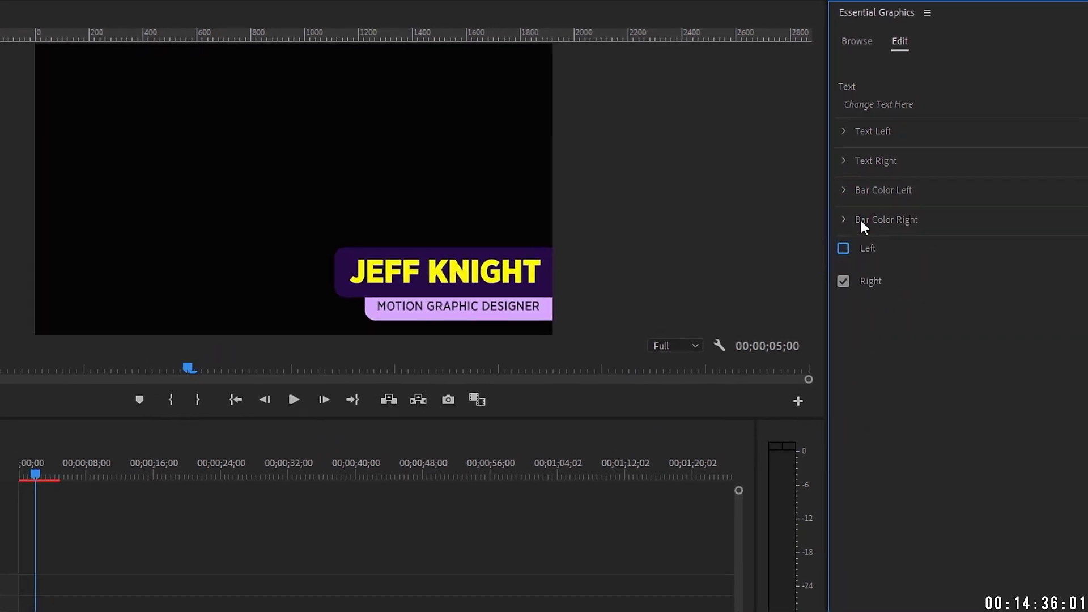
pyautogui.click(845, 248)
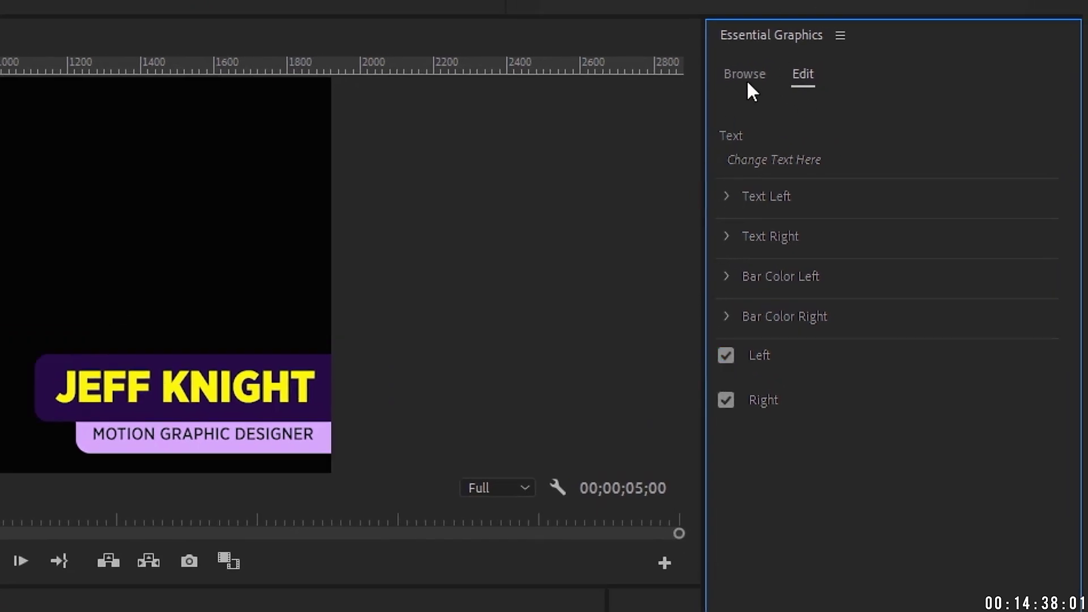
# - Search Browse templates for 'lower third', clear the search, and view My Templates
pyautogui.click(746, 77)
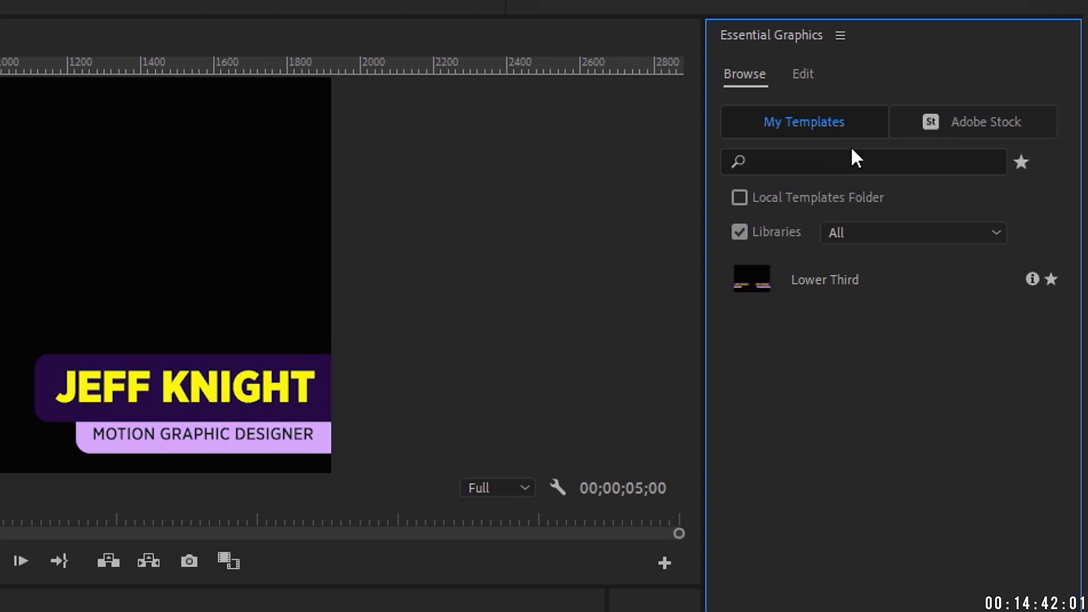
pyautogui.click(849, 160)
pyautogui.write('lower third')
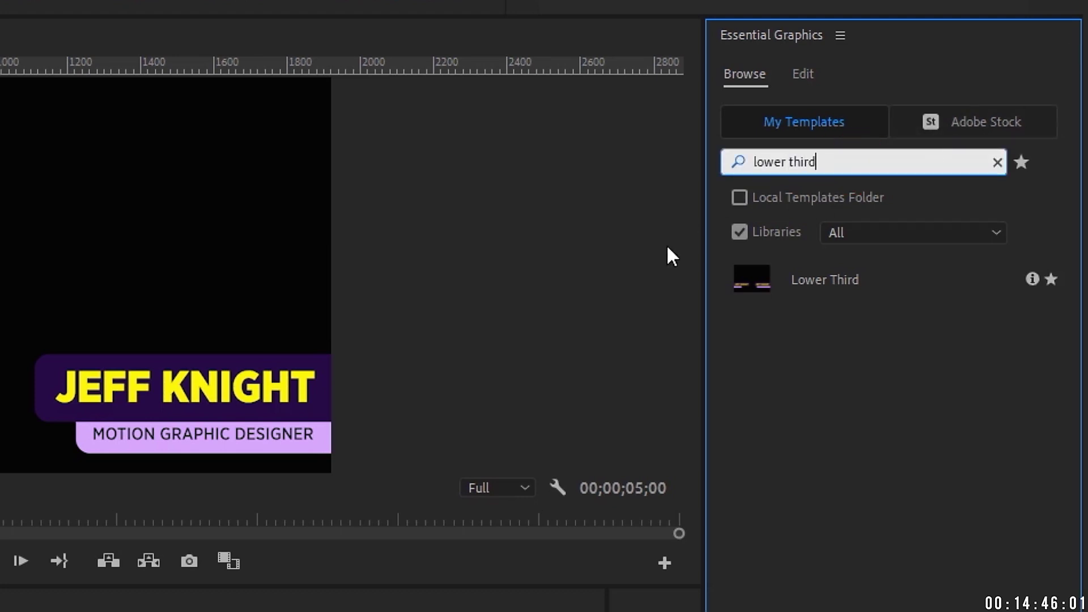
pyautogui.press('Escape')
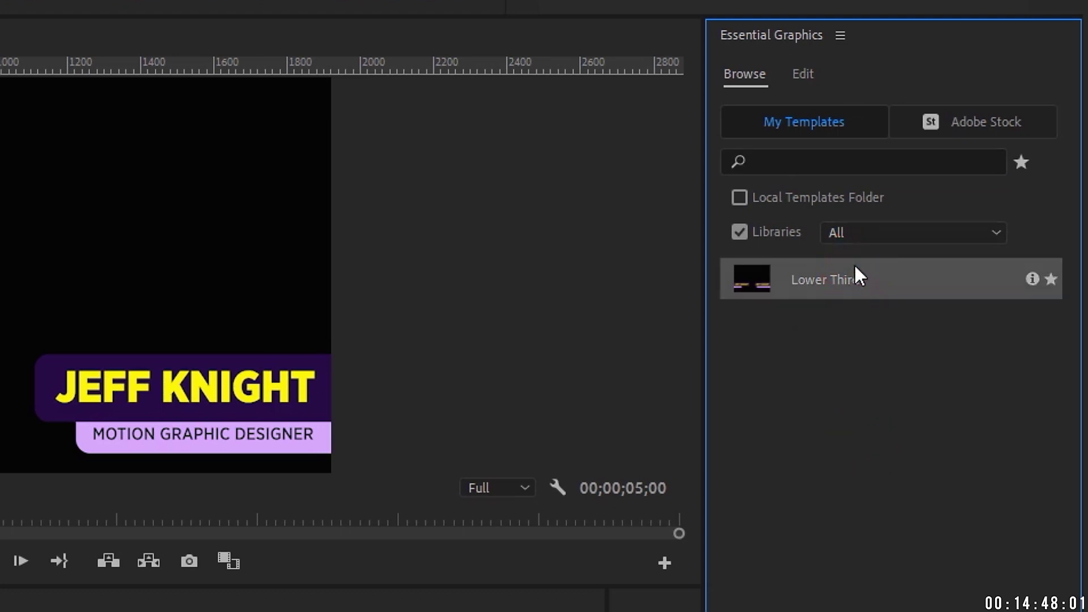
pyautogui.click(801, 122)
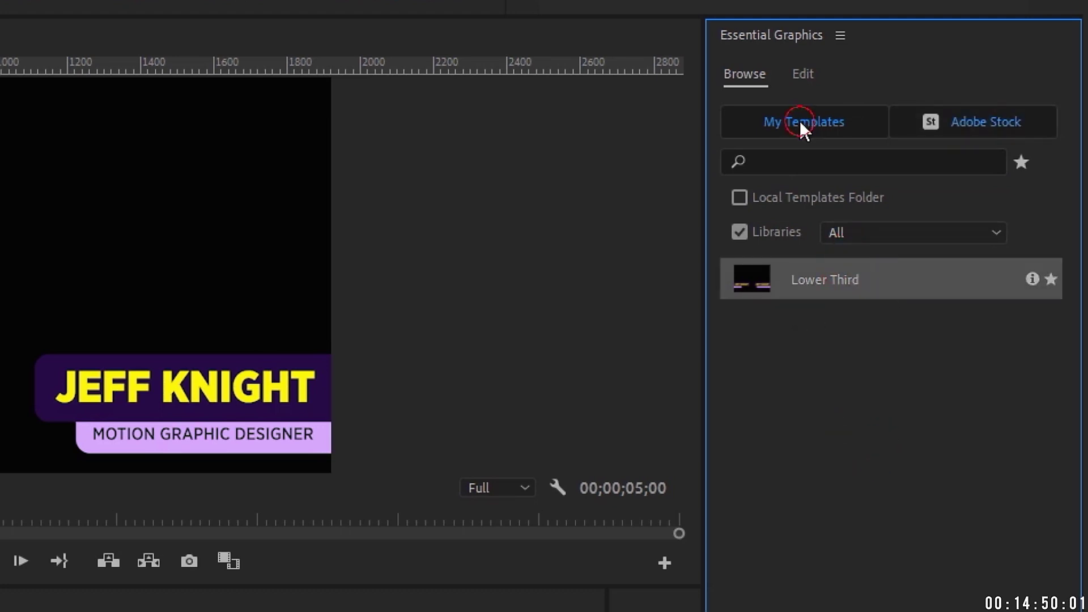